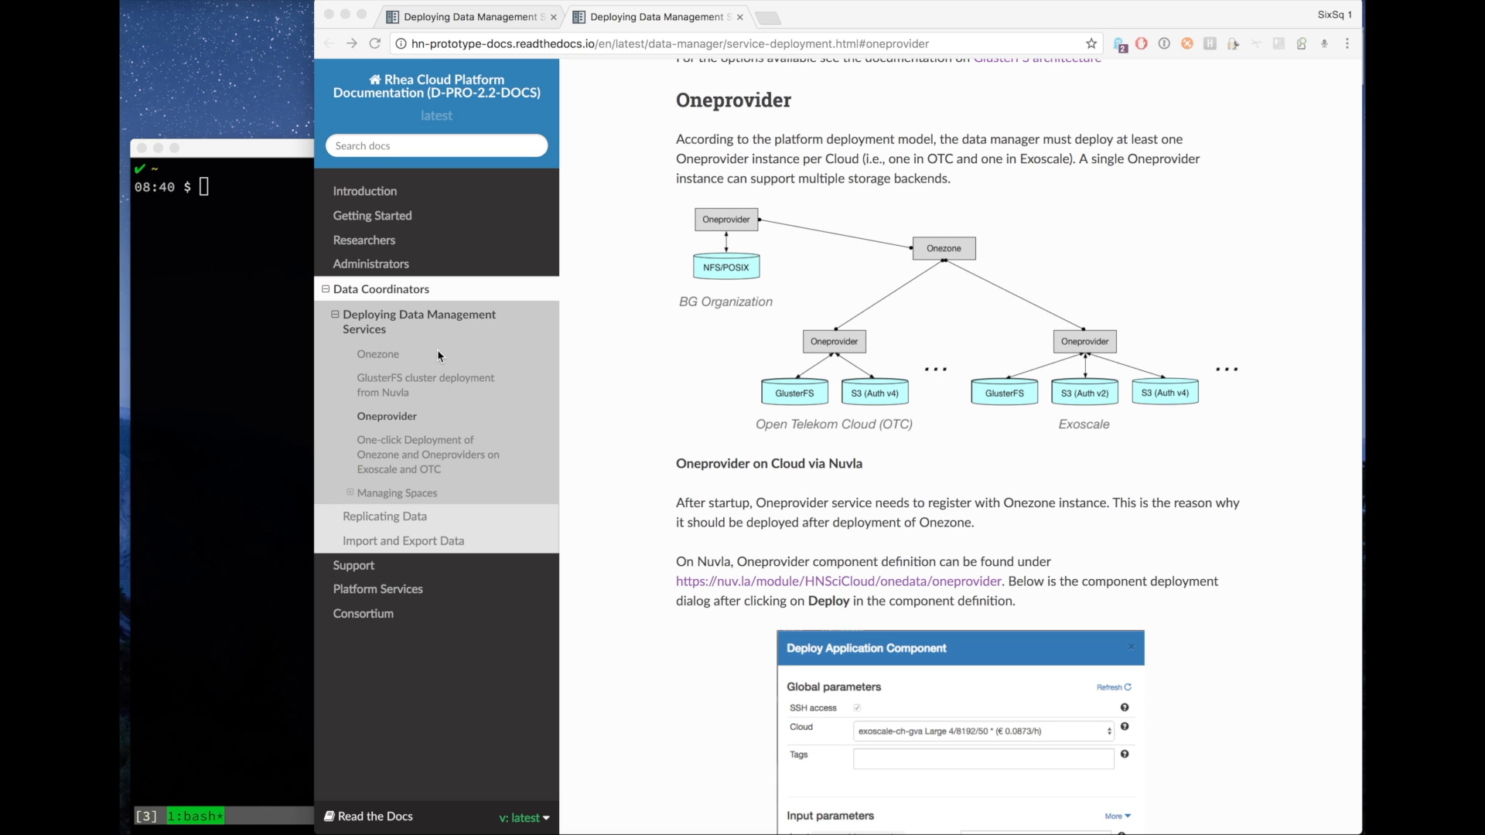
Browse the data manager deployment documentation sections for Onezone, Oneprovider, GlusterFS and one-click deployment.
{"action": "left_click", "coordinate": [381, 355]}
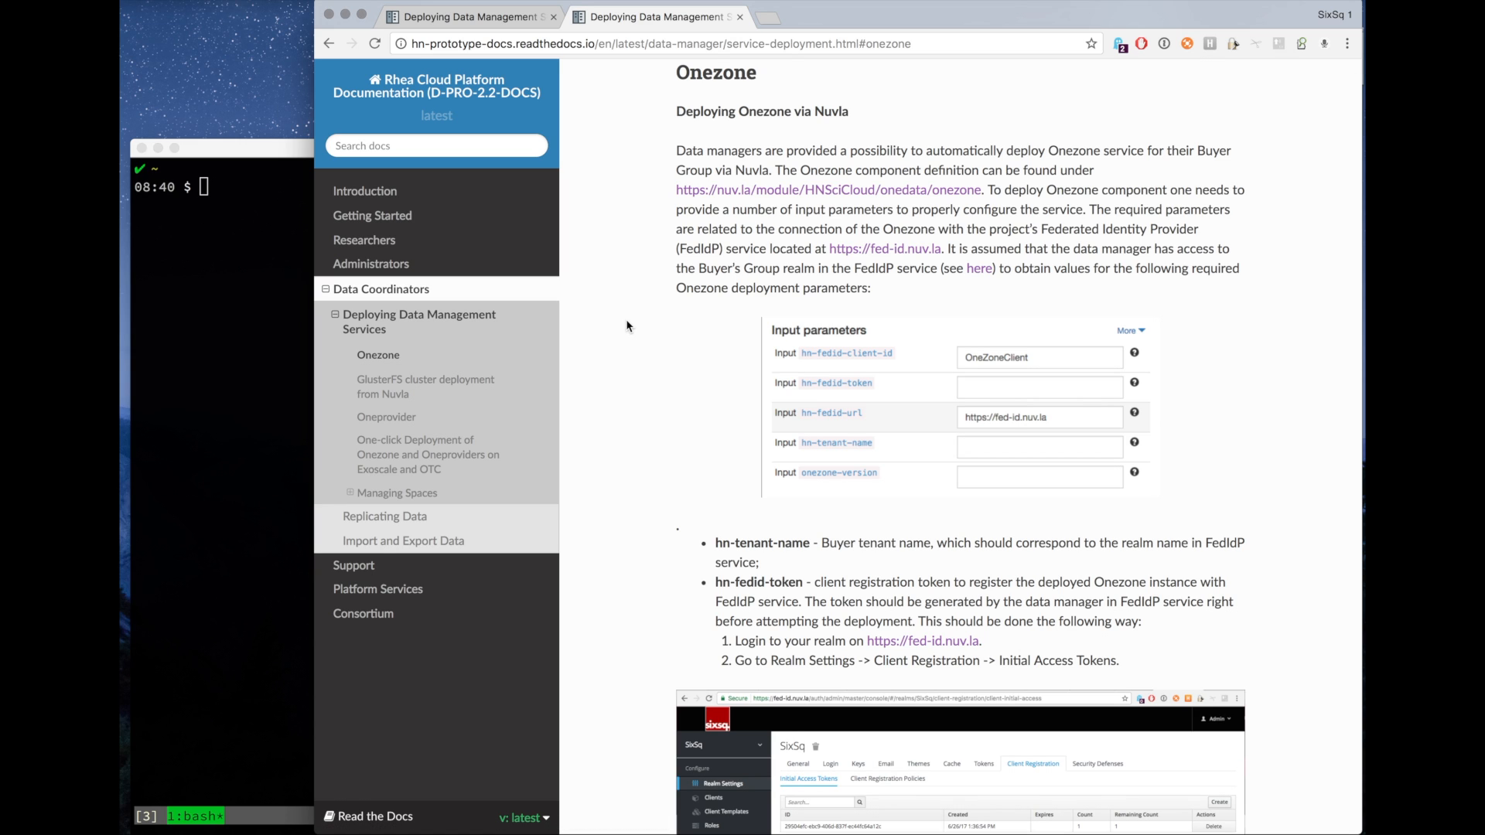
{"action": "left_click", "coordinate": [389, 420]}
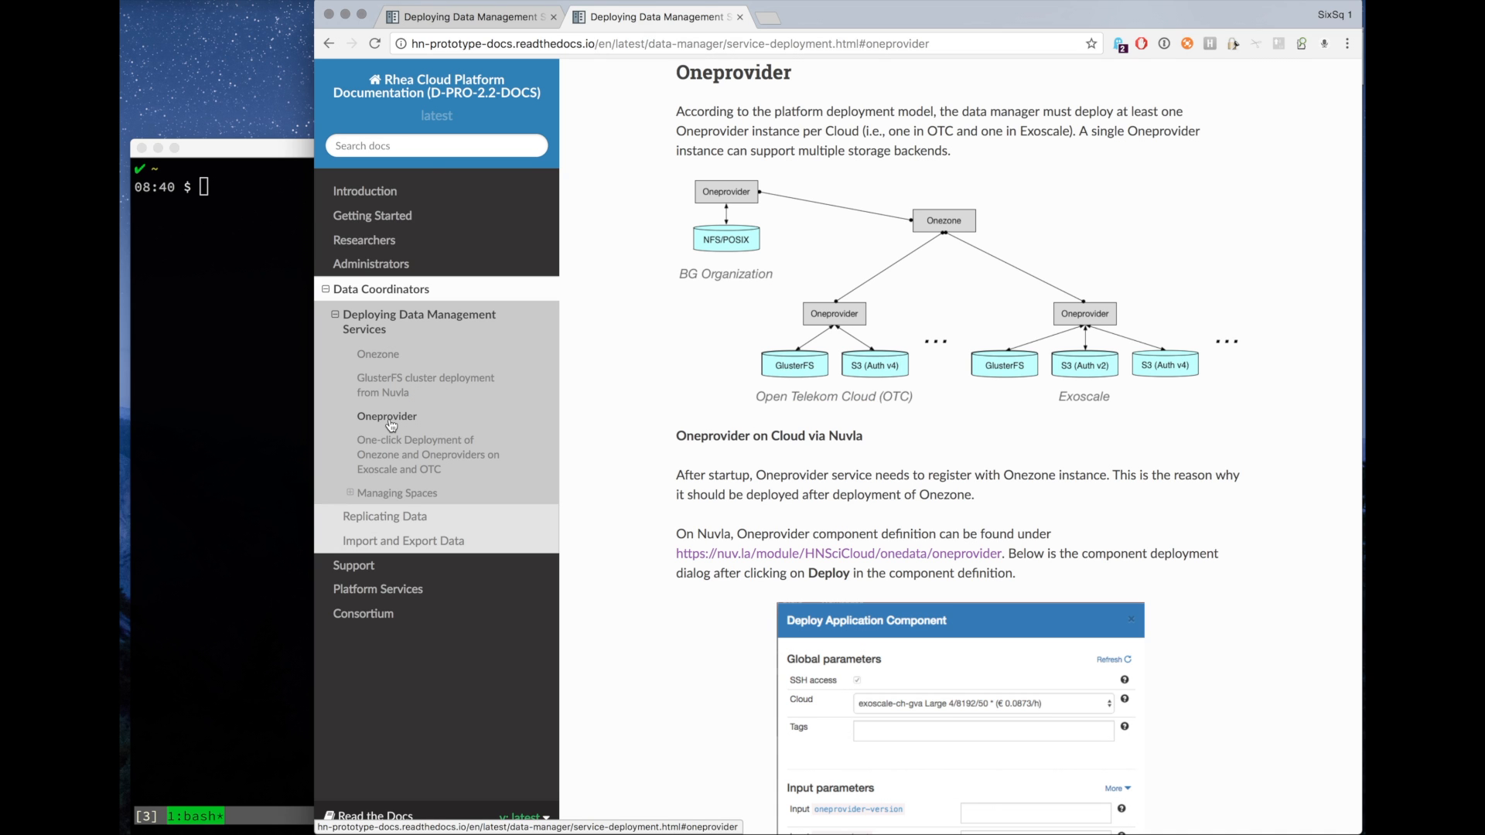
{"action": "left_click", "coordinate": [393, 381]}
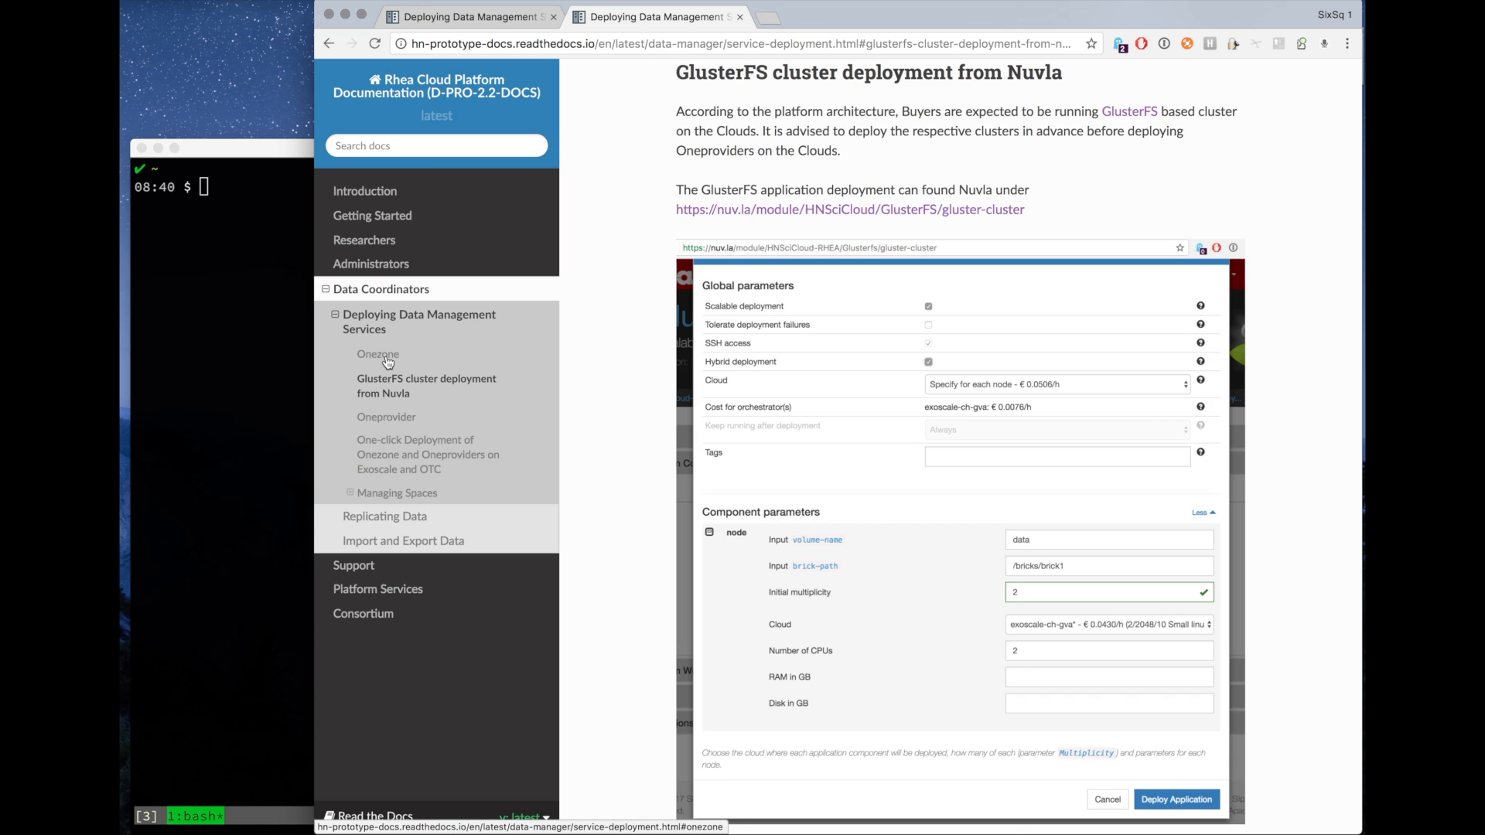
{"action": "left_click", "coordinate": [382, 458]}
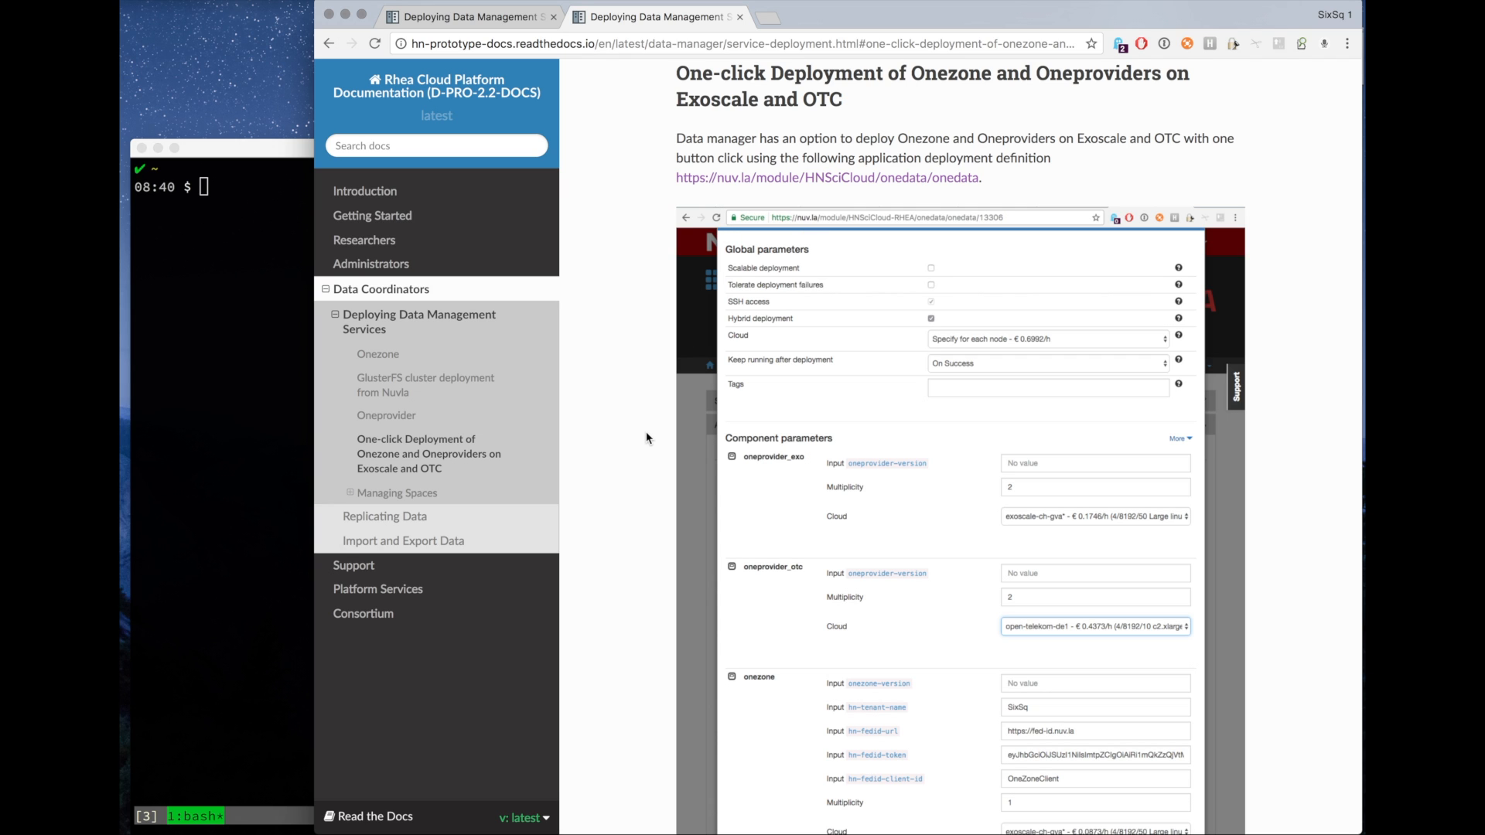
{"action": "scroll", "coordinate": [647, 438], "scroll_direction": "down", "scroll_amount": 1}
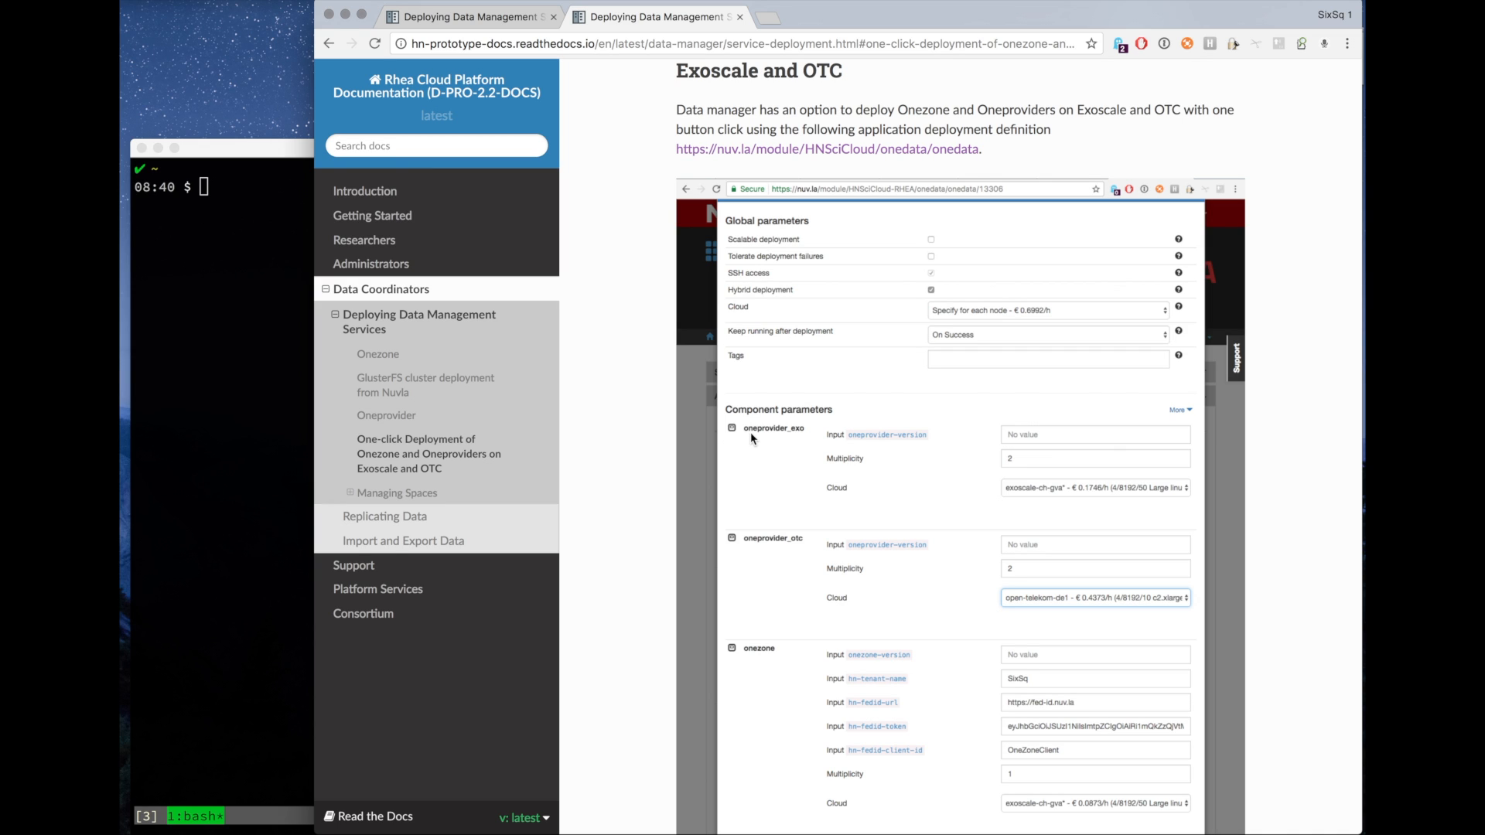
Open the onedata application definition on Nuvla in a new tab and launch its deployment dialog.
{"action": "left_click", "coordinate": [797, 157], "text": "super"}
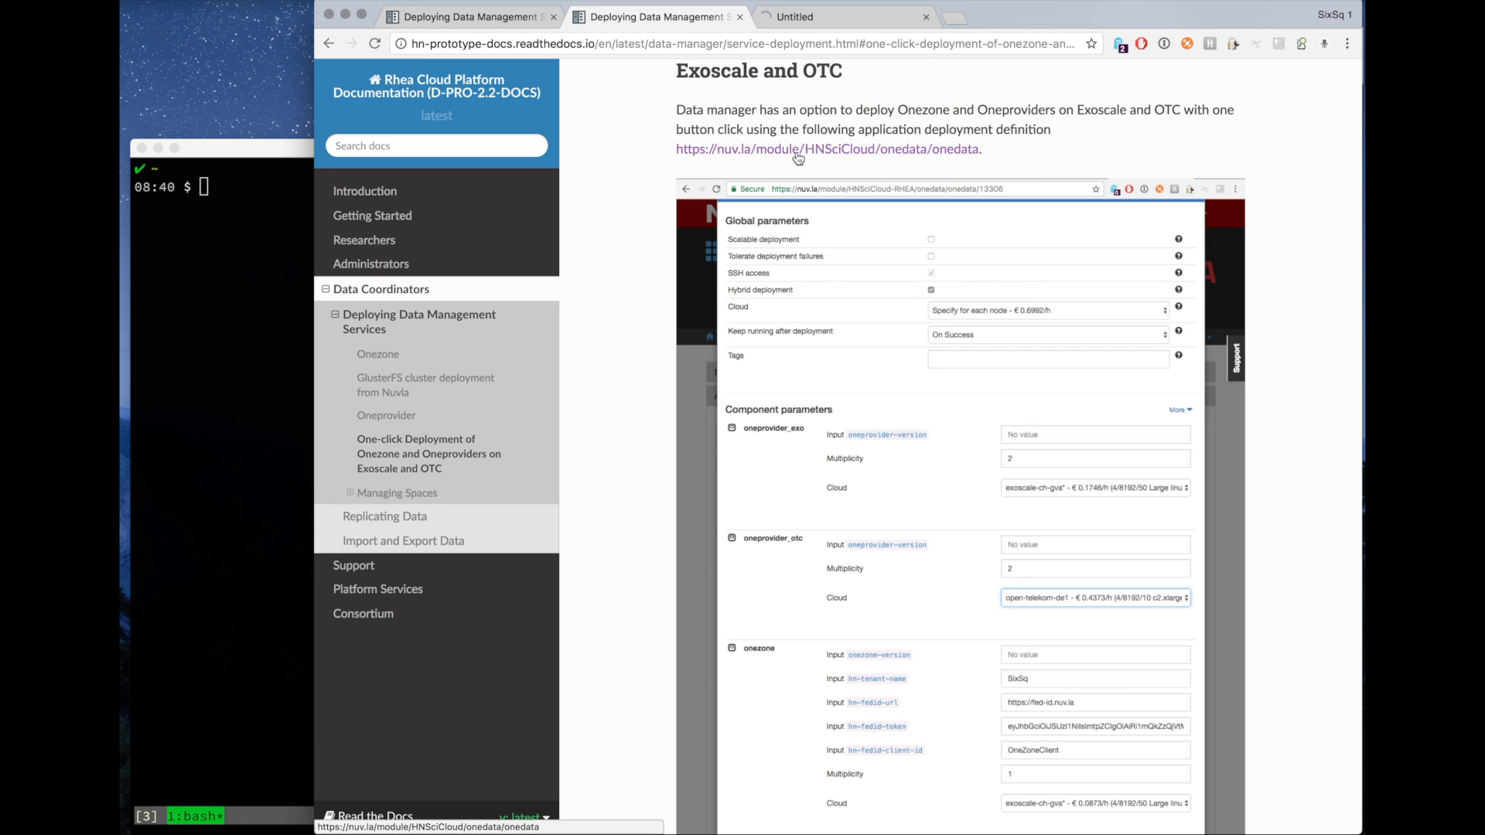
{"action": "left_click", "coordinate": [844, 26]}
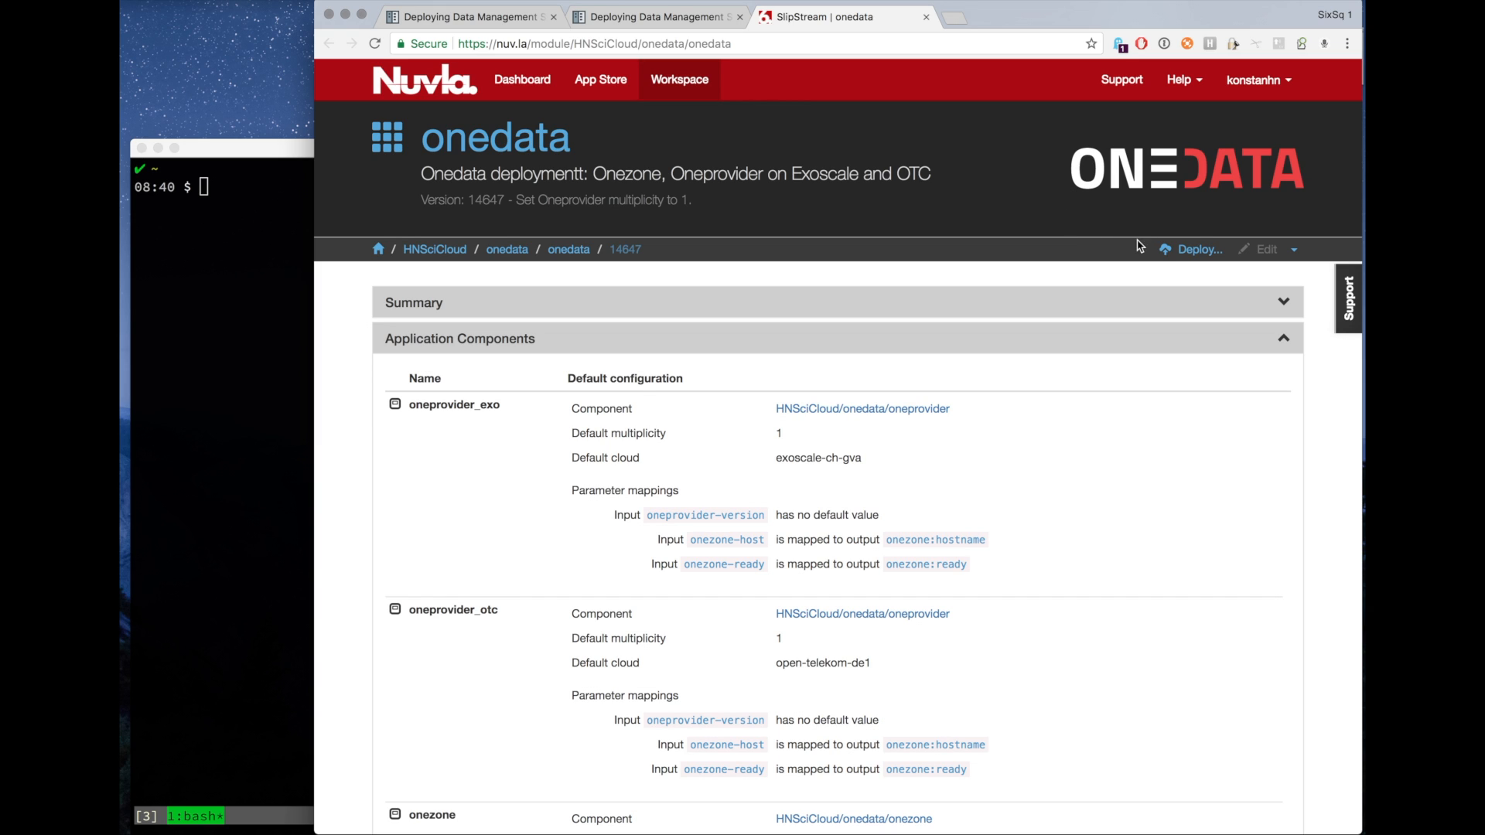
{"action": "left_click", "coordinate": [1192, 249]}
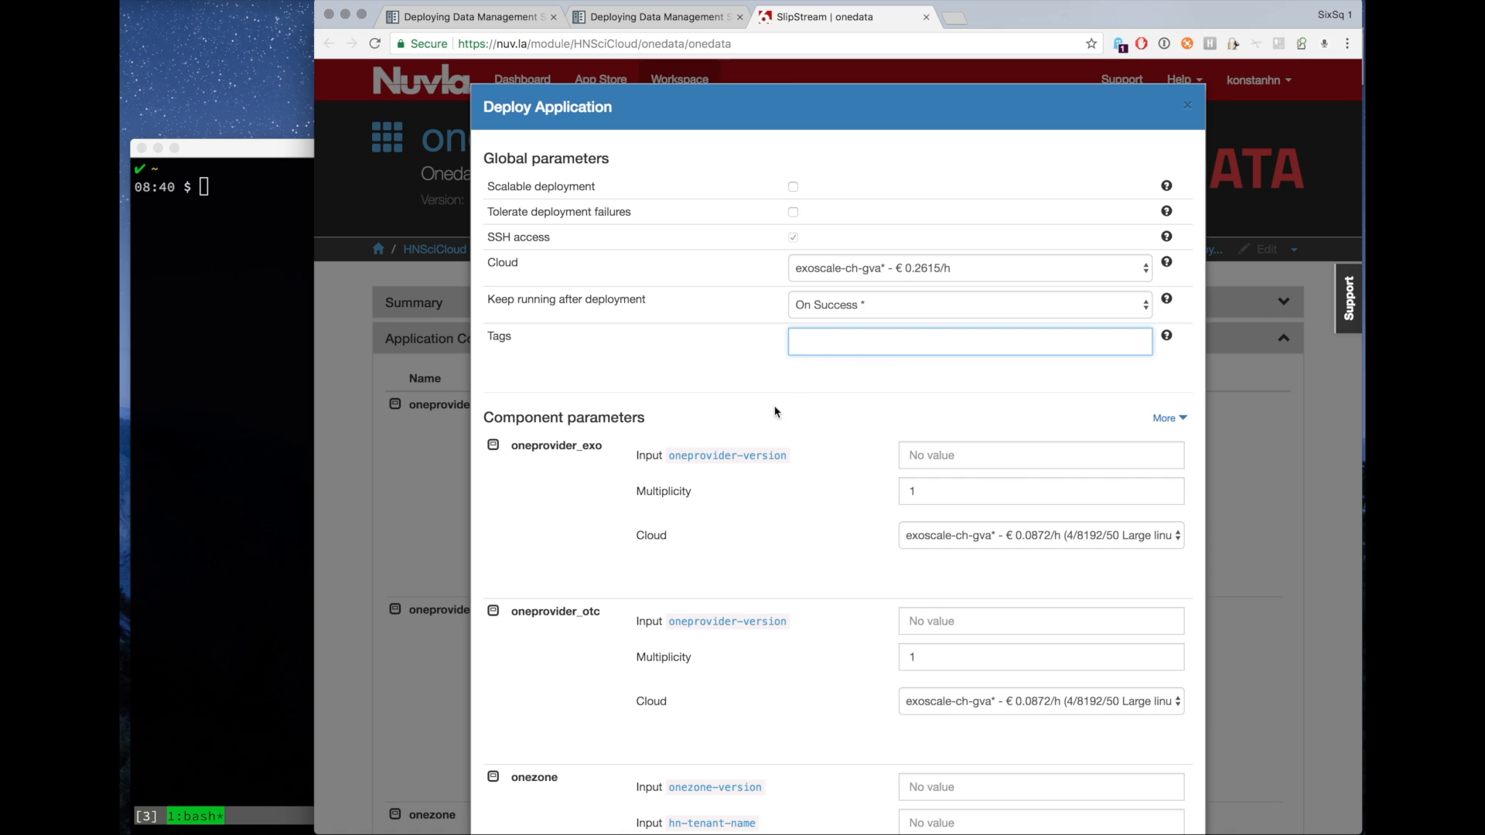
Set the global cloud to Specify for each node and the oneprovider_otc component's cloud to open-telekom-de1.
{"action": "left_click", "coordinate": [818, 269]}
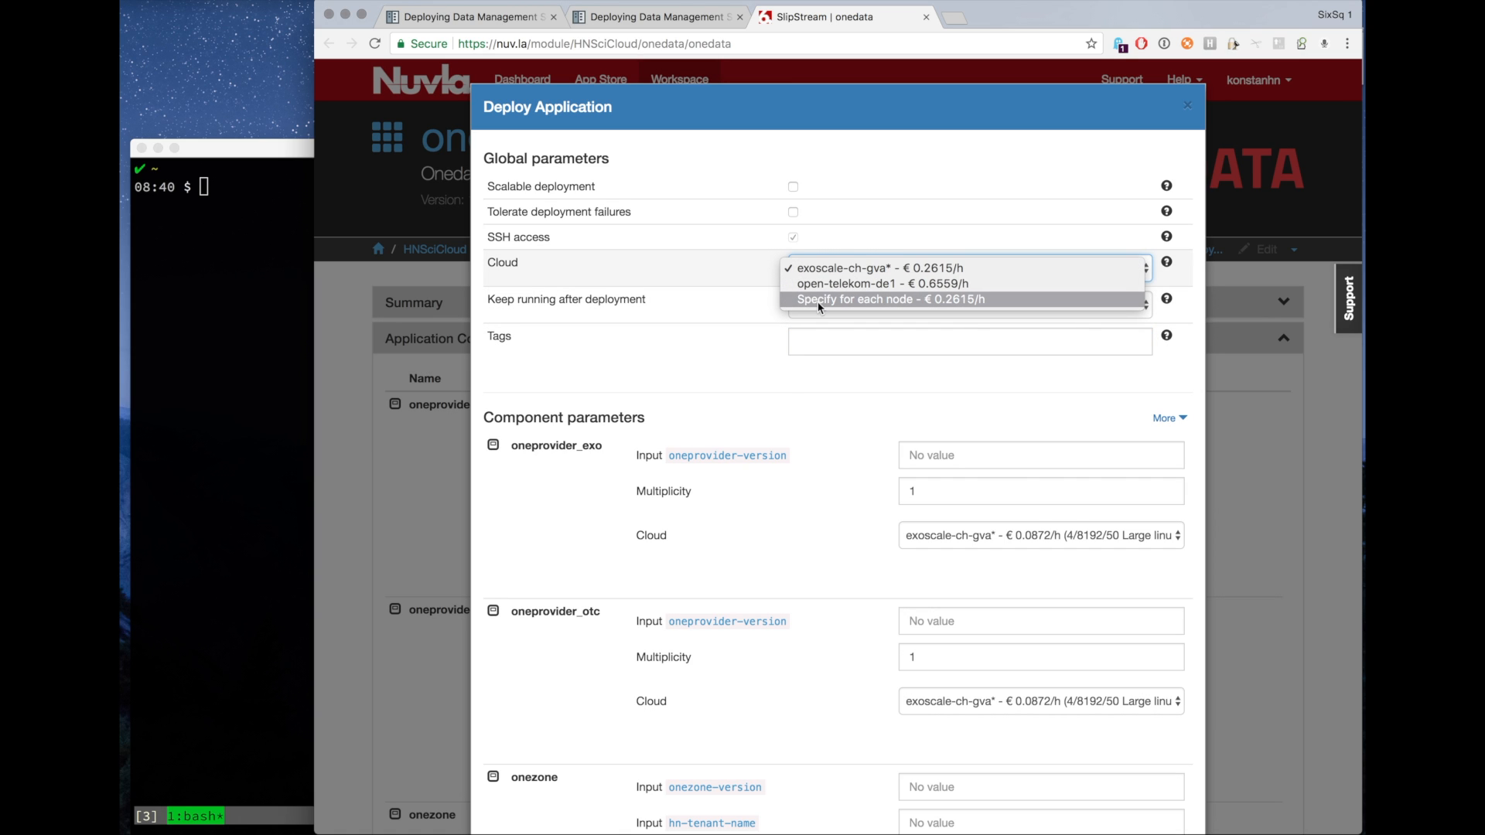
{"action": "left_click", "coordinate": [819, 299]}
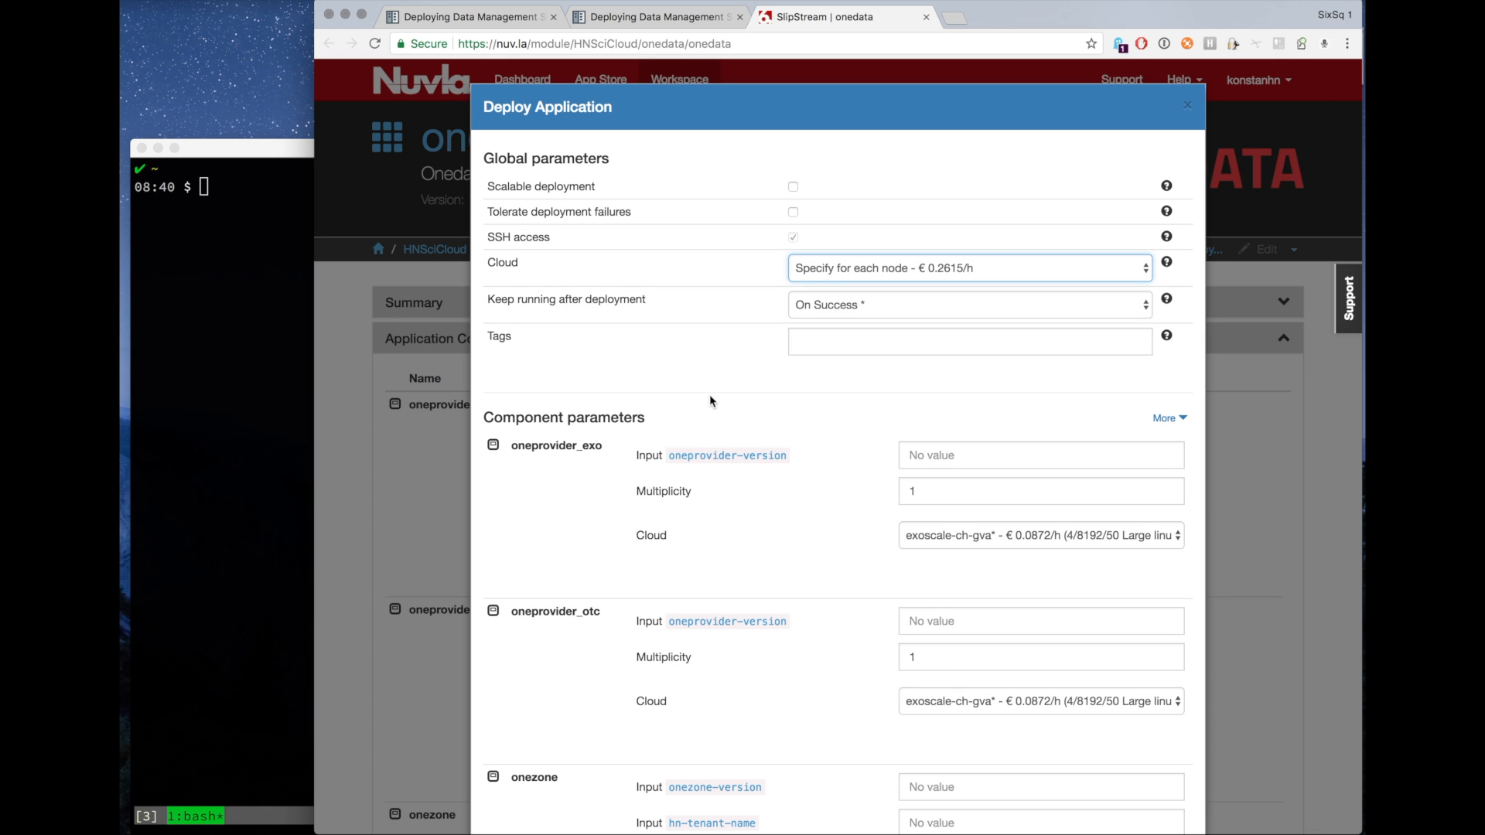
{"action": "scroll", "coordinate": [710, 400], "scroll_direction": "down", "scroll_amount": 3}
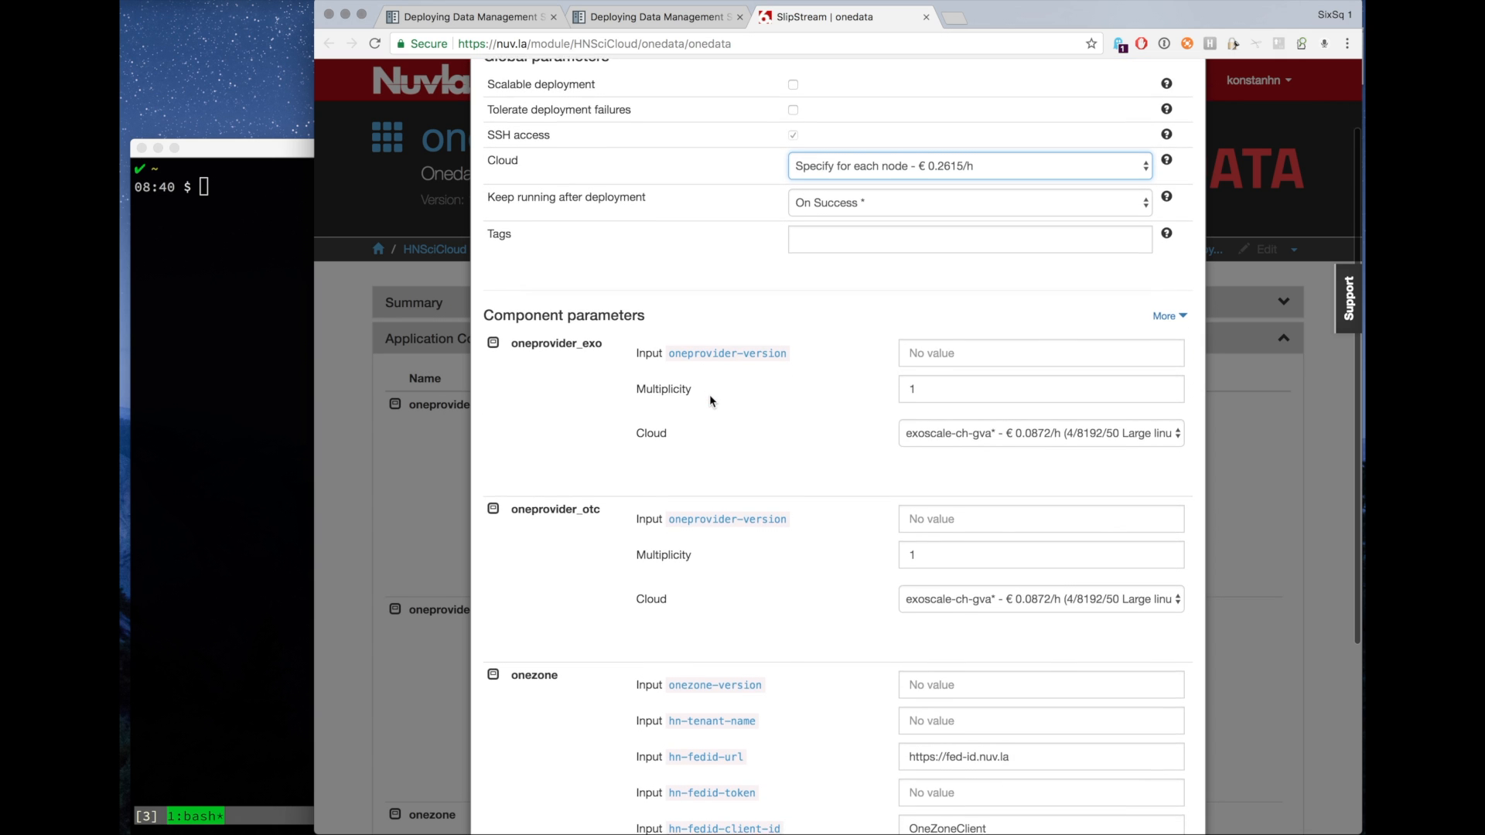
{"action": "scroll", "coordinate": [711, 400], "scroll_direction": "down", "scroll_amount": 1}
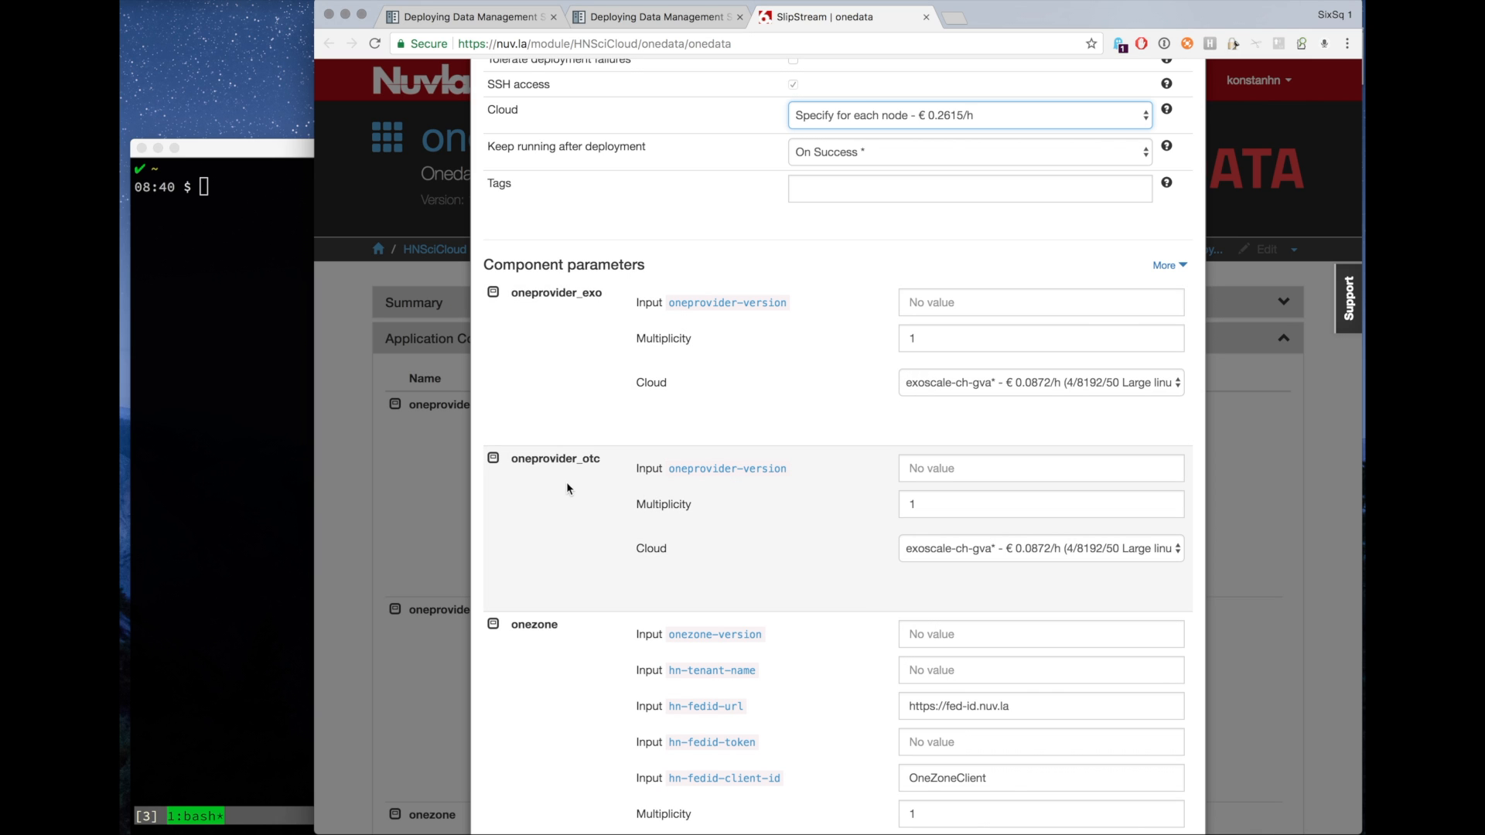
{"action": "scroll", "coordinate": [564, 469], "scroll_direction": "down", "scroll_amount": 2}
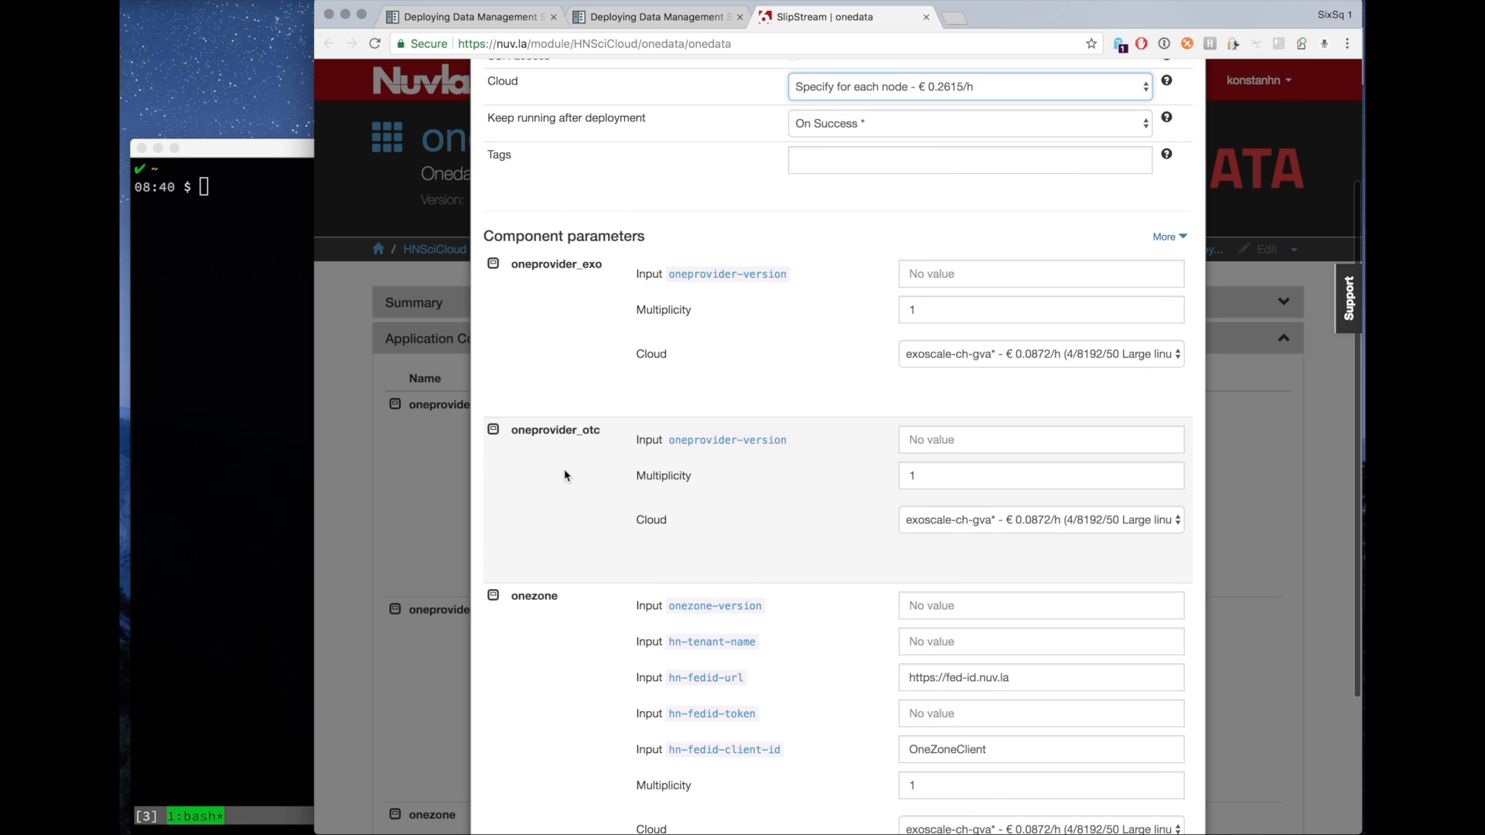
{"action": "left_click", "coordinate": [992, 493]}
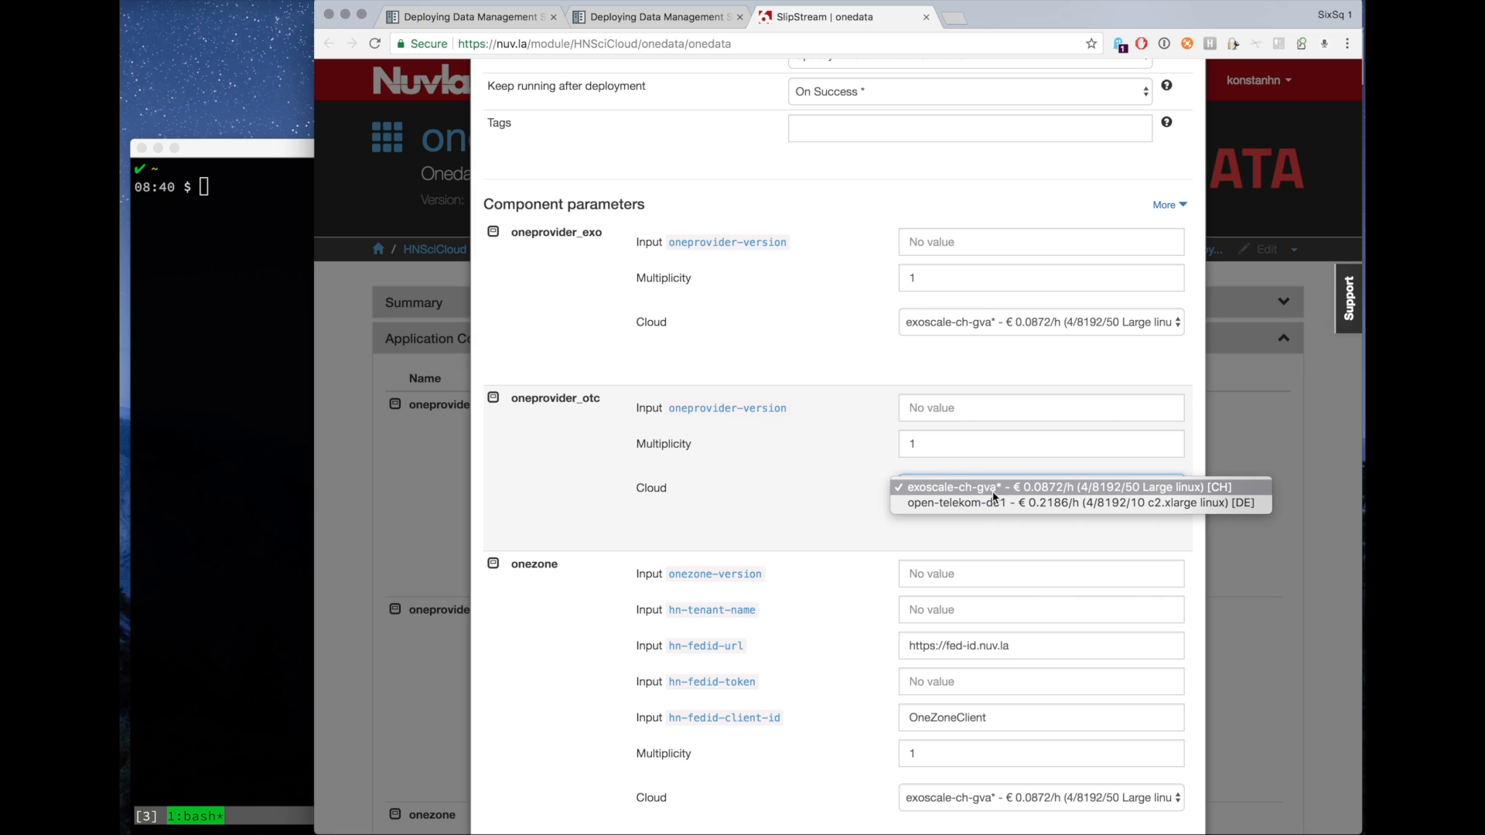
{"action": "key", "text": "Escape"}
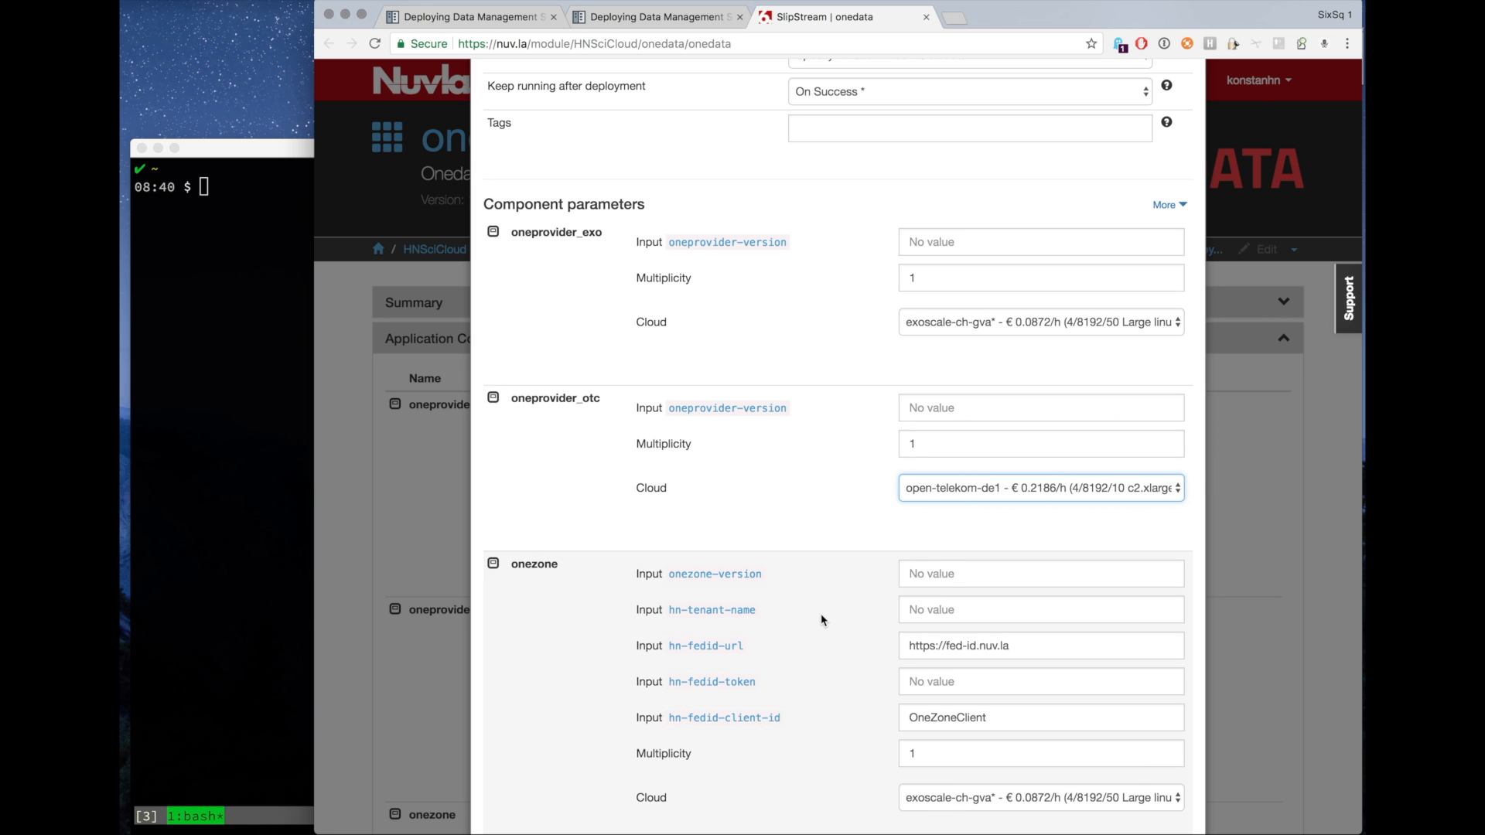
Review the Onezone documentation section describing the required input parameters.
{"action": "scroll", "coordinate": [820, 614], "scroll_direction": "down", "scroll_amount": 3}
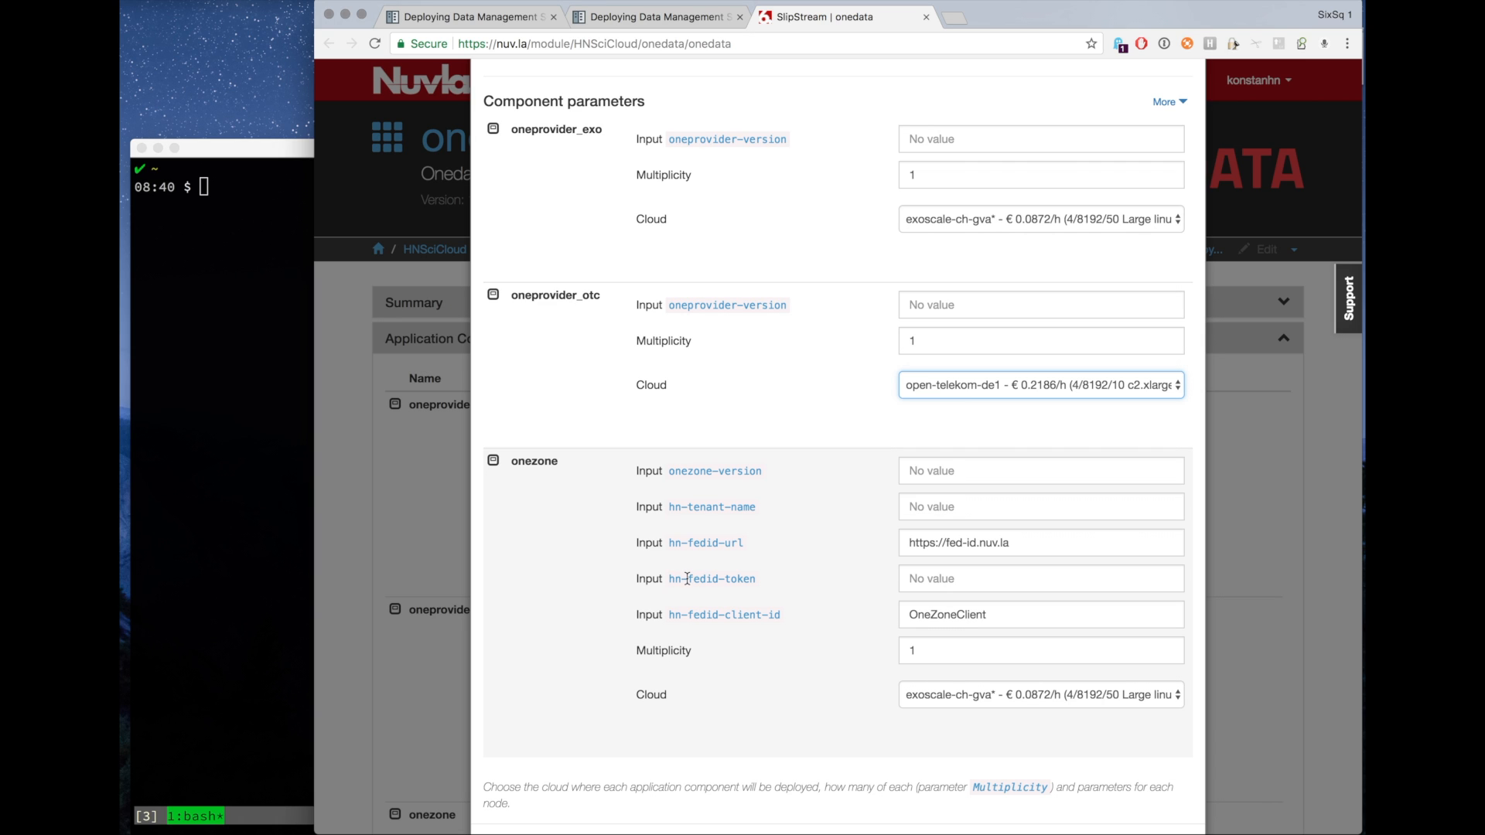
{"action": "left_click", "coordinate": [667, 25]}
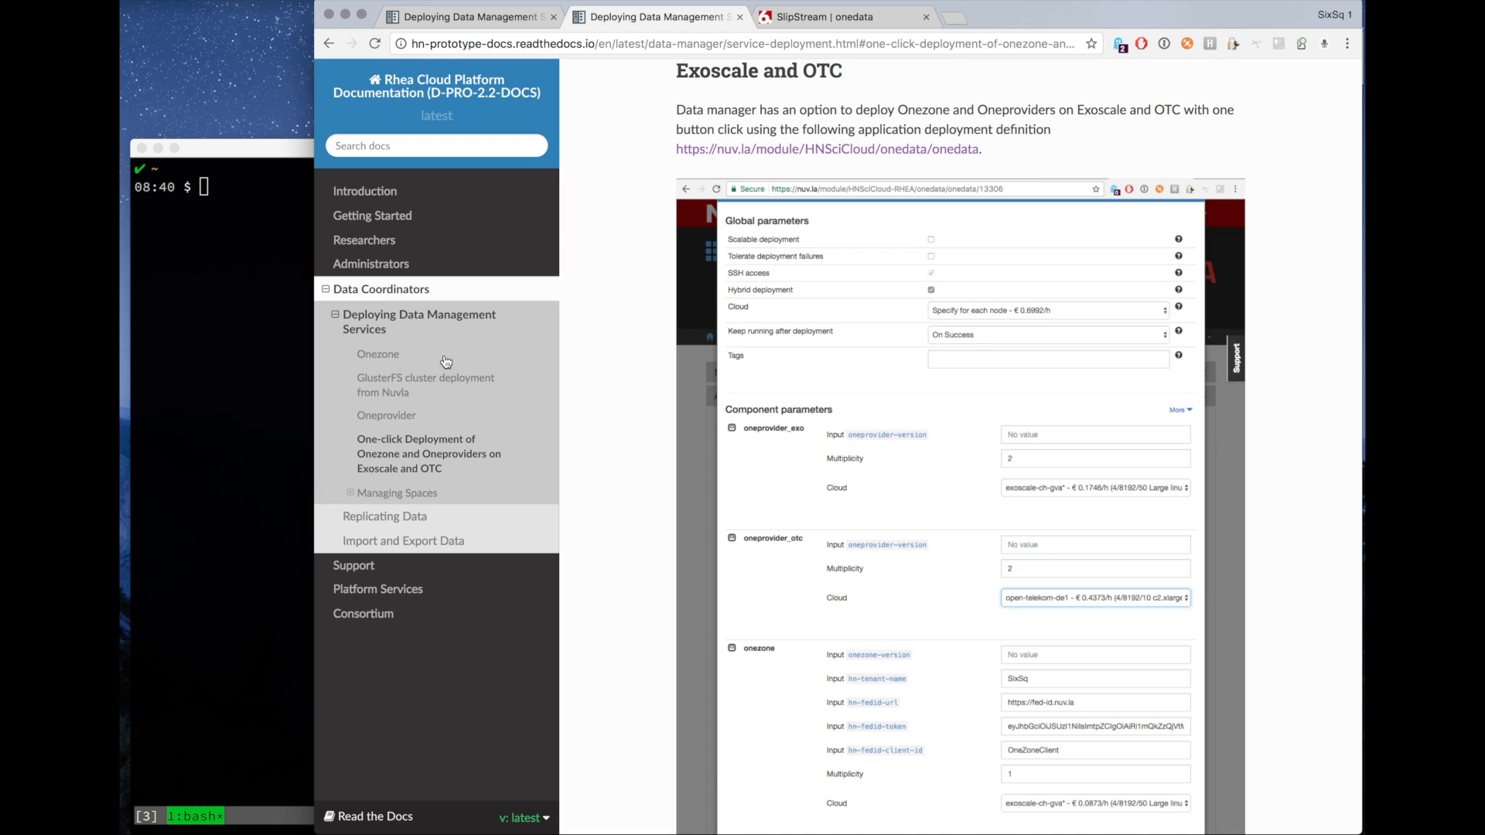
{"action": "left_click", "coordinate": [378, 355]}
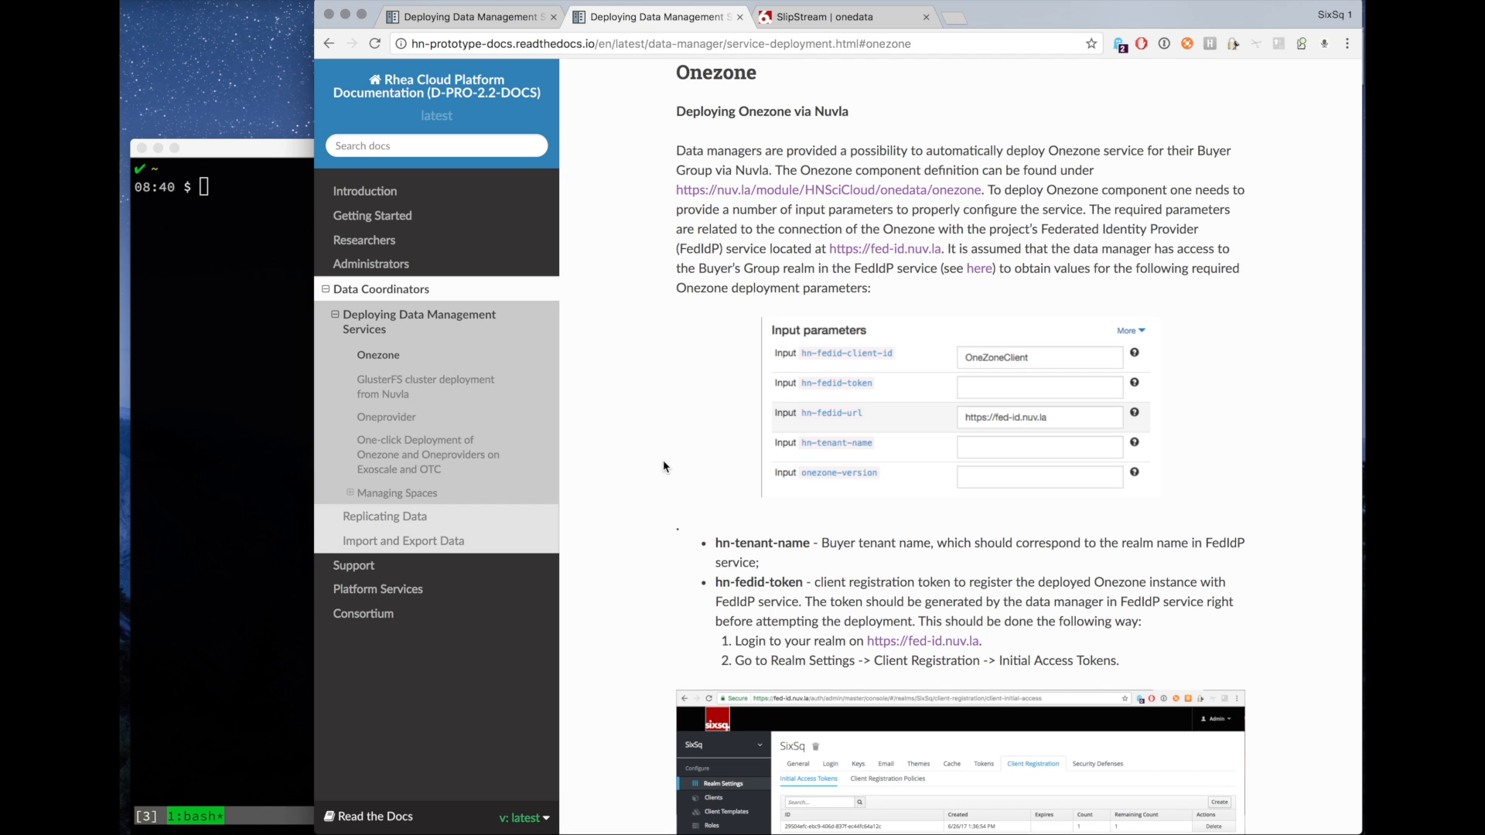
{"action": "scroll", "coordinate": [664, 468], "scroll_direction": "down", "scroll_amount": 3}
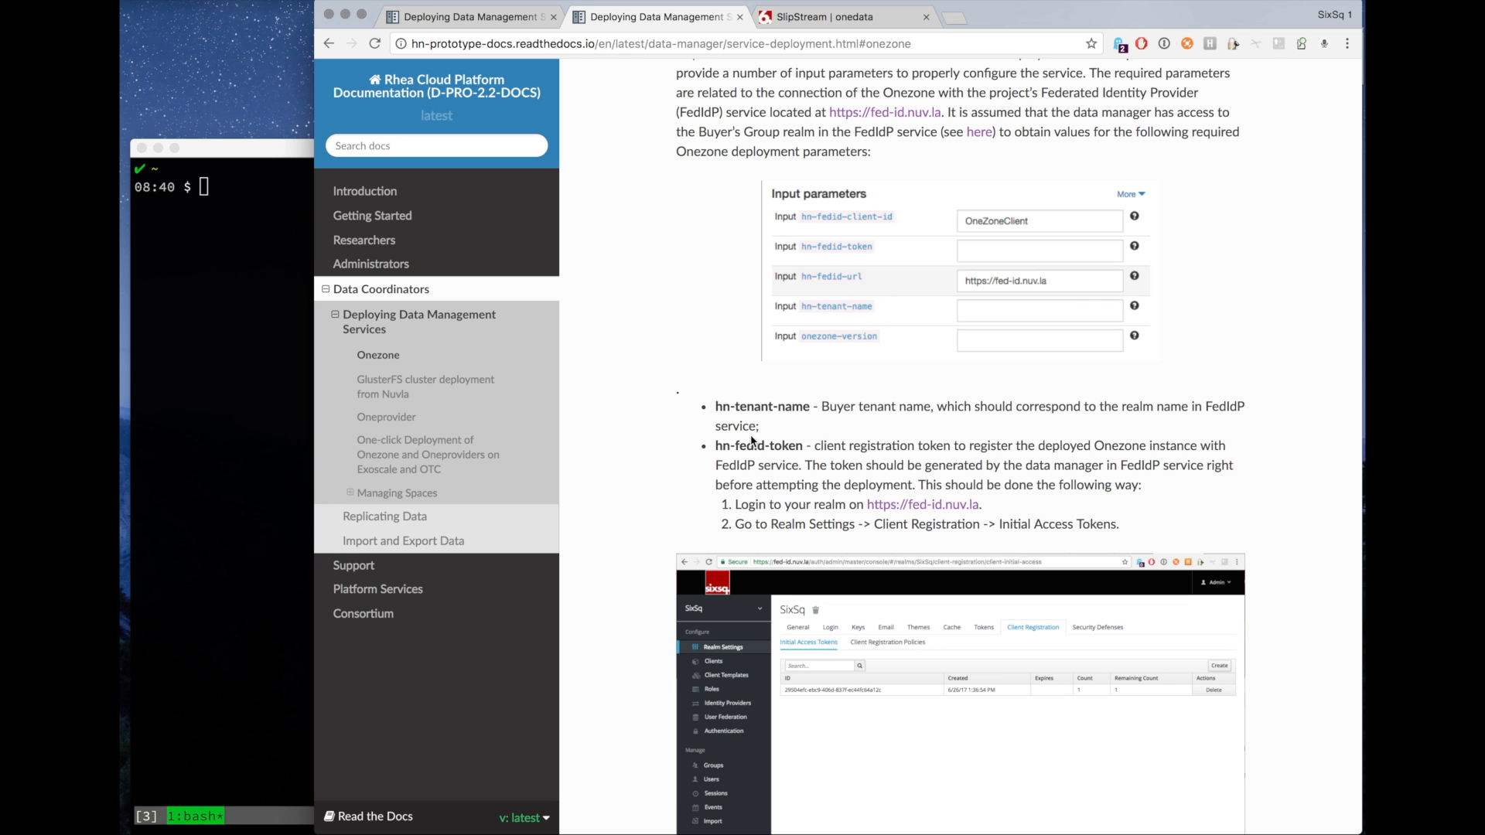
Return to the deployment dialog and enter SixSq as the onezone hn-tenant-name.
{"action": "left_click", "coordinate": [803, 22]}
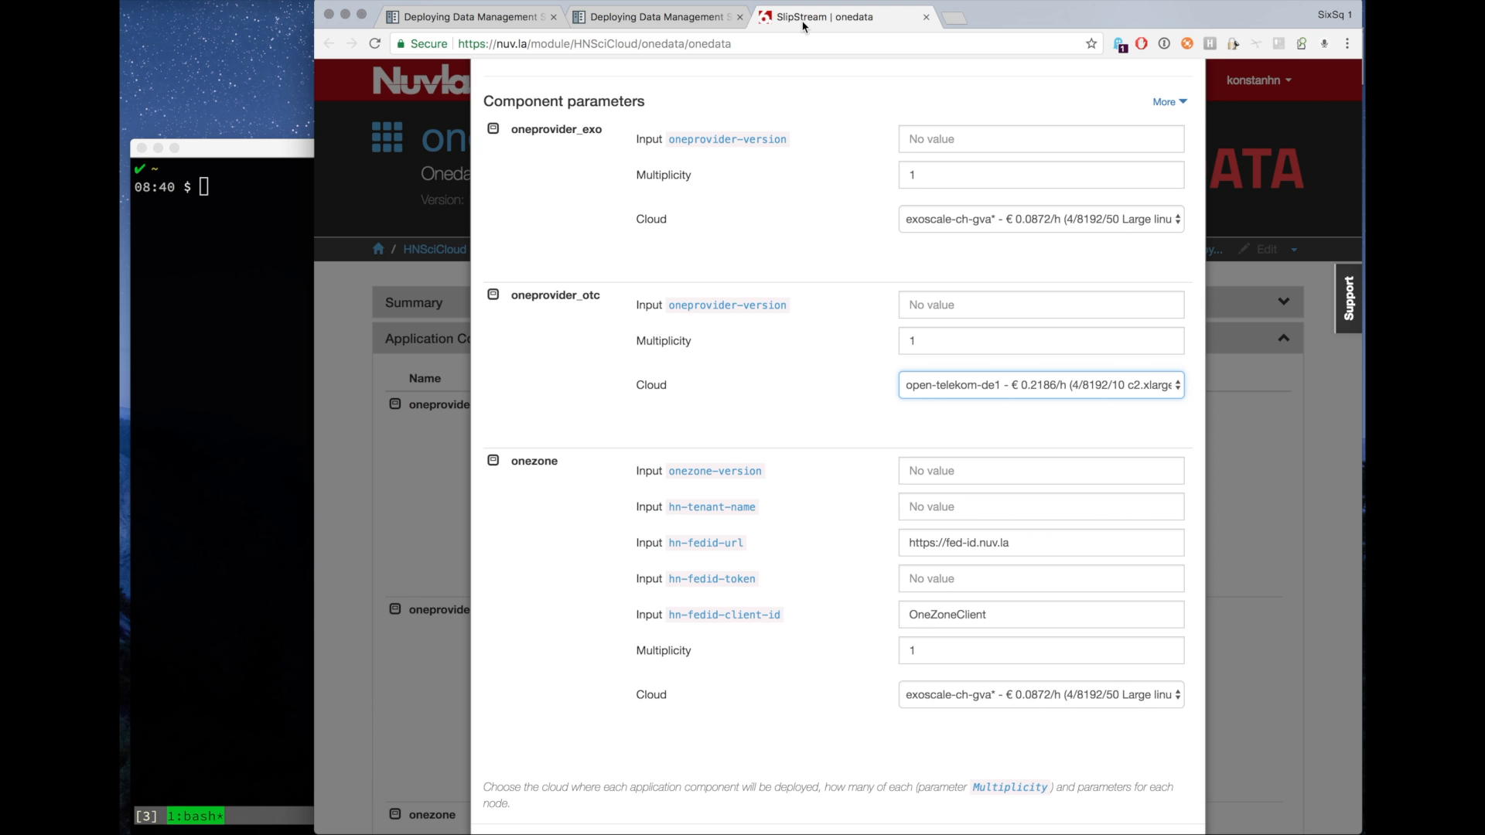
{"action": "left_click", "coordinate": [929, 508]}
{"action": "type", "text": "SixSq"}
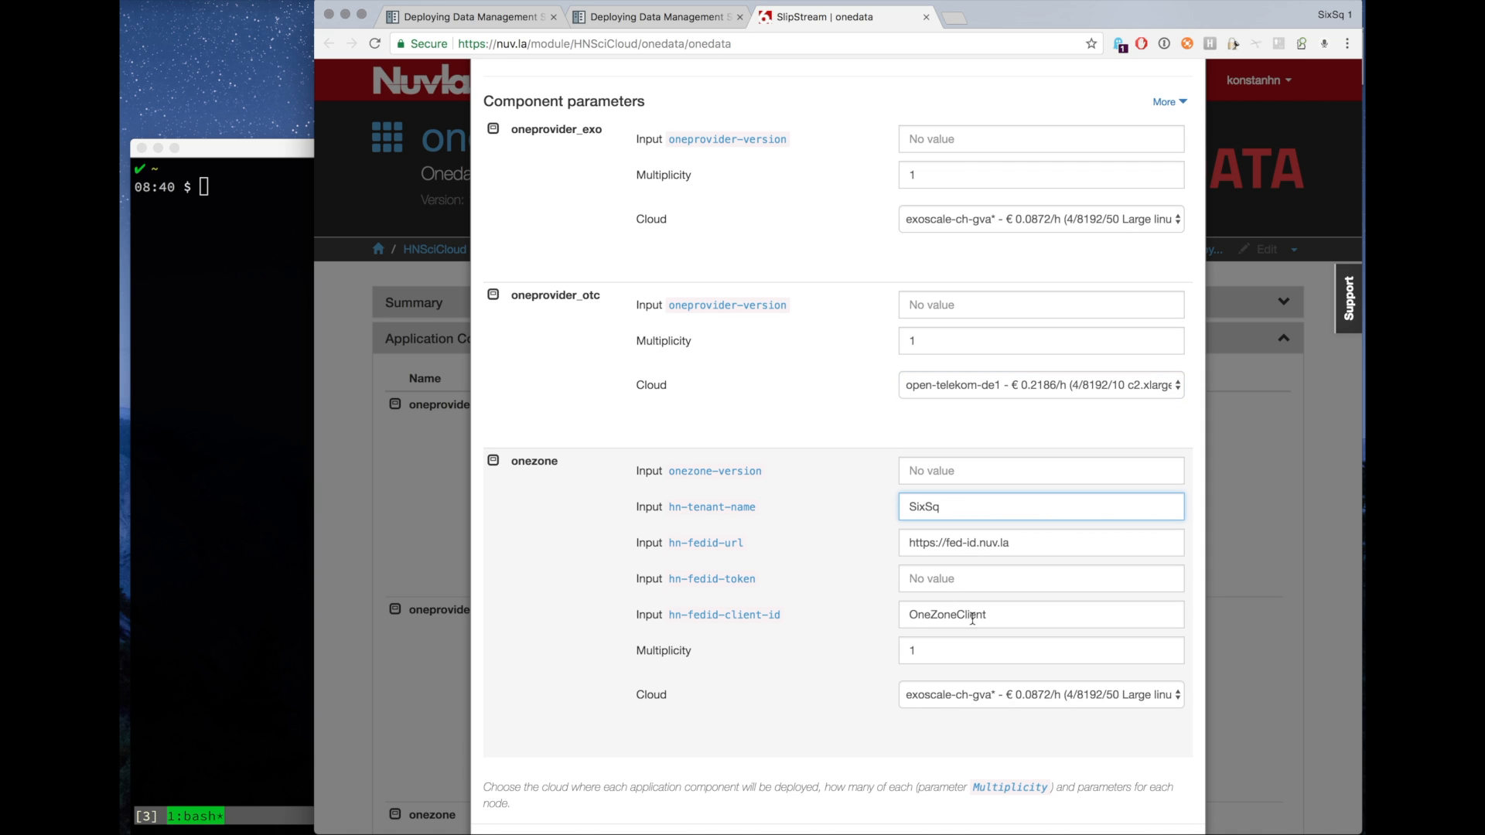
Open the FedIdP portal linked in the documentation and enter the Master Realm admin console.
{"action": "left_click", "coordinate": [916, 582]}
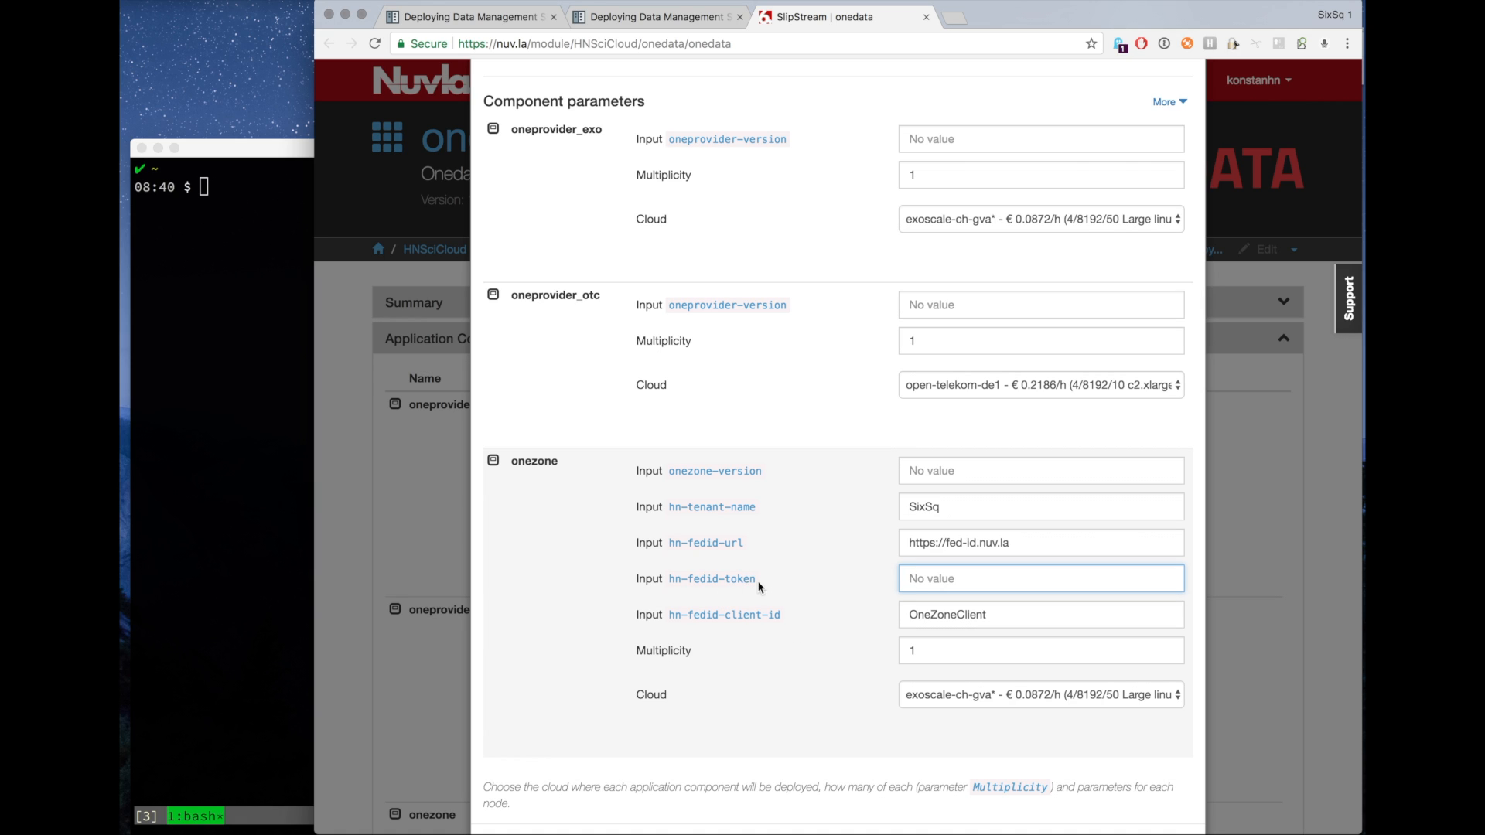
{"action": "left_click", "coordinate": [639, 18]}
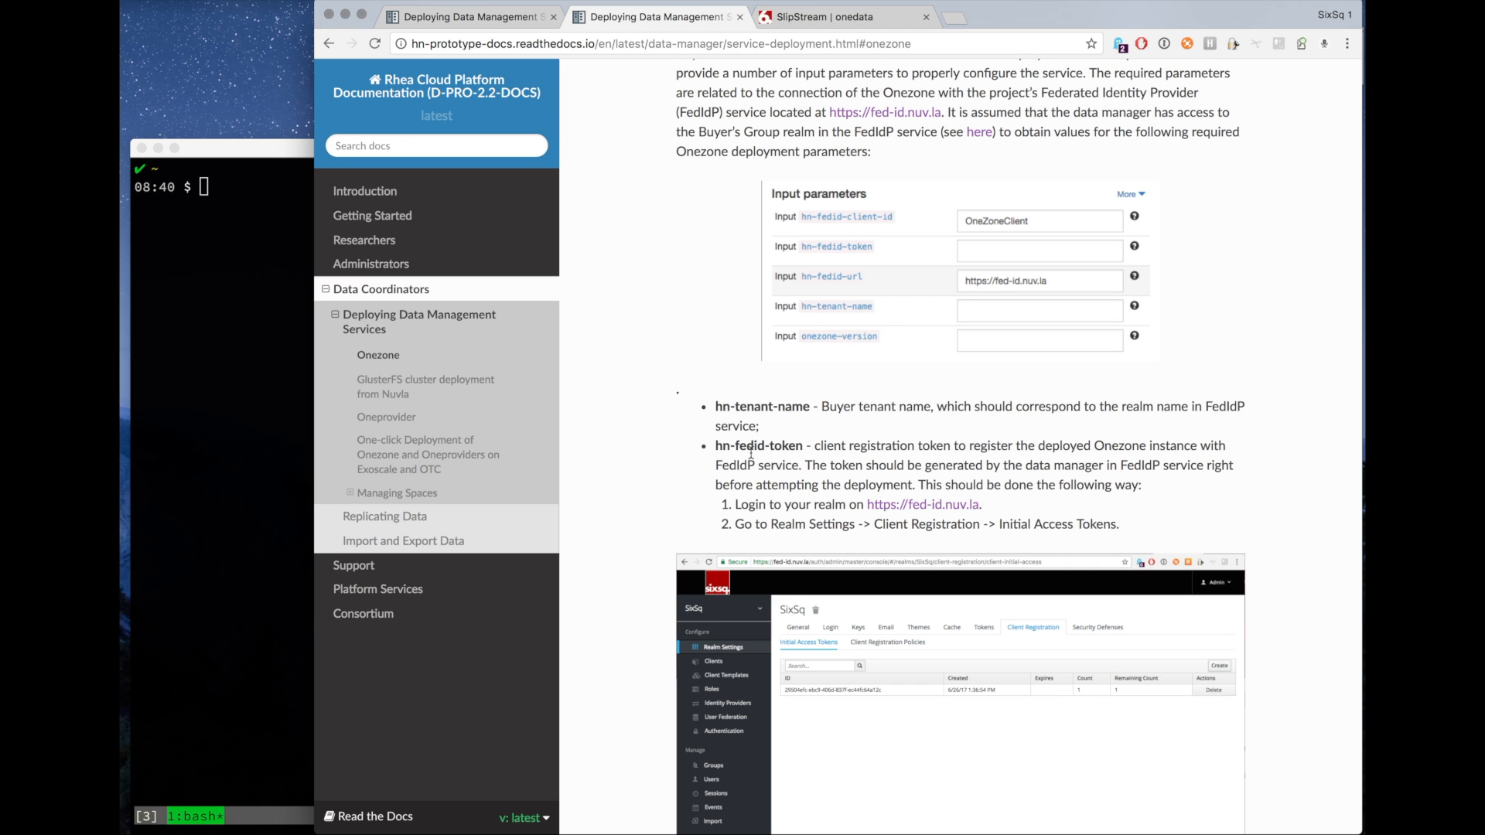
{"action": "left_click", "coordinate": [933, 513], "text": "super"}
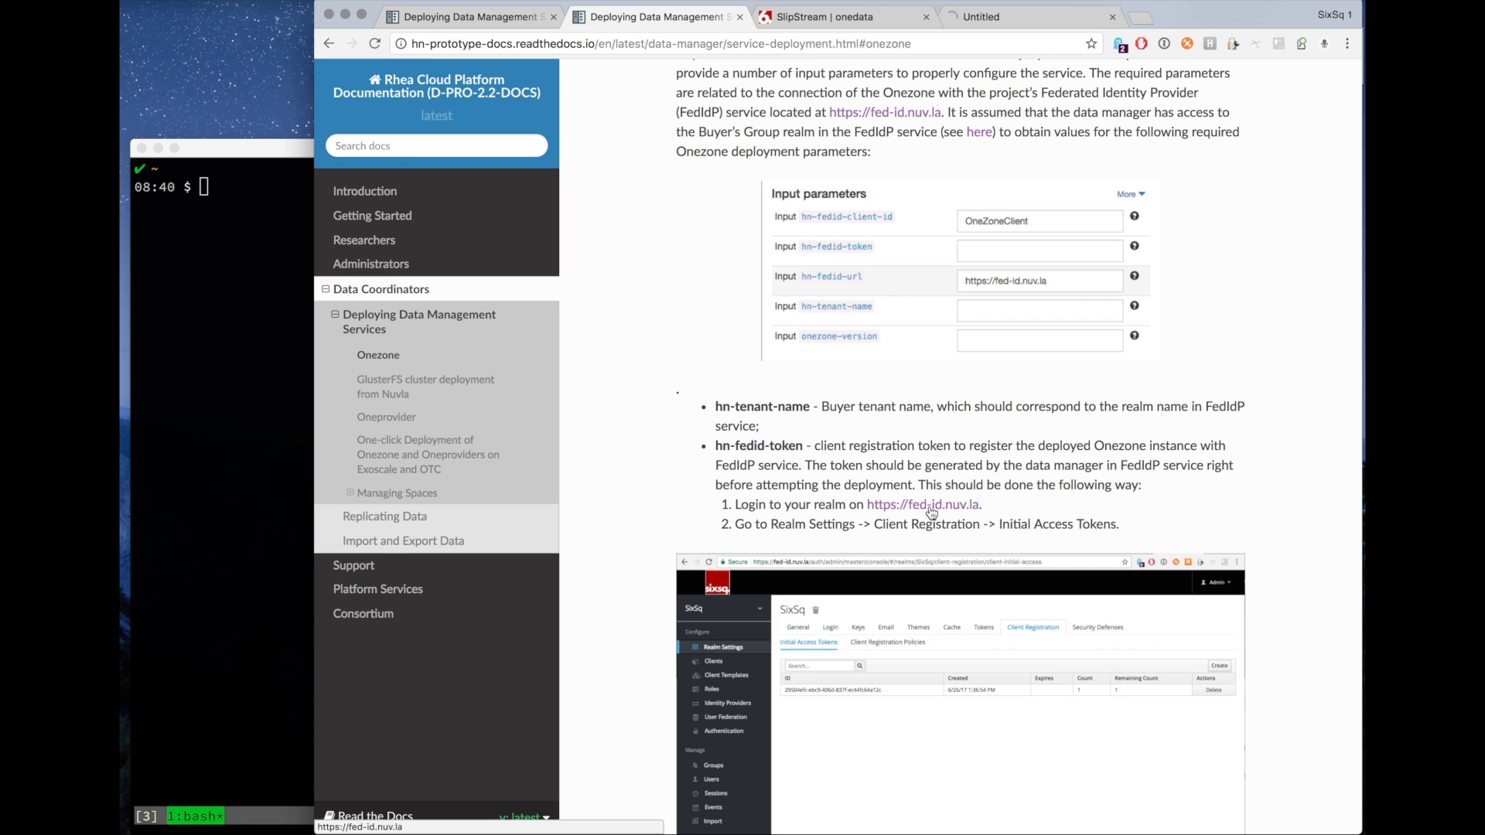
{"action": "left_click", "coordinate": [1006, 20]}
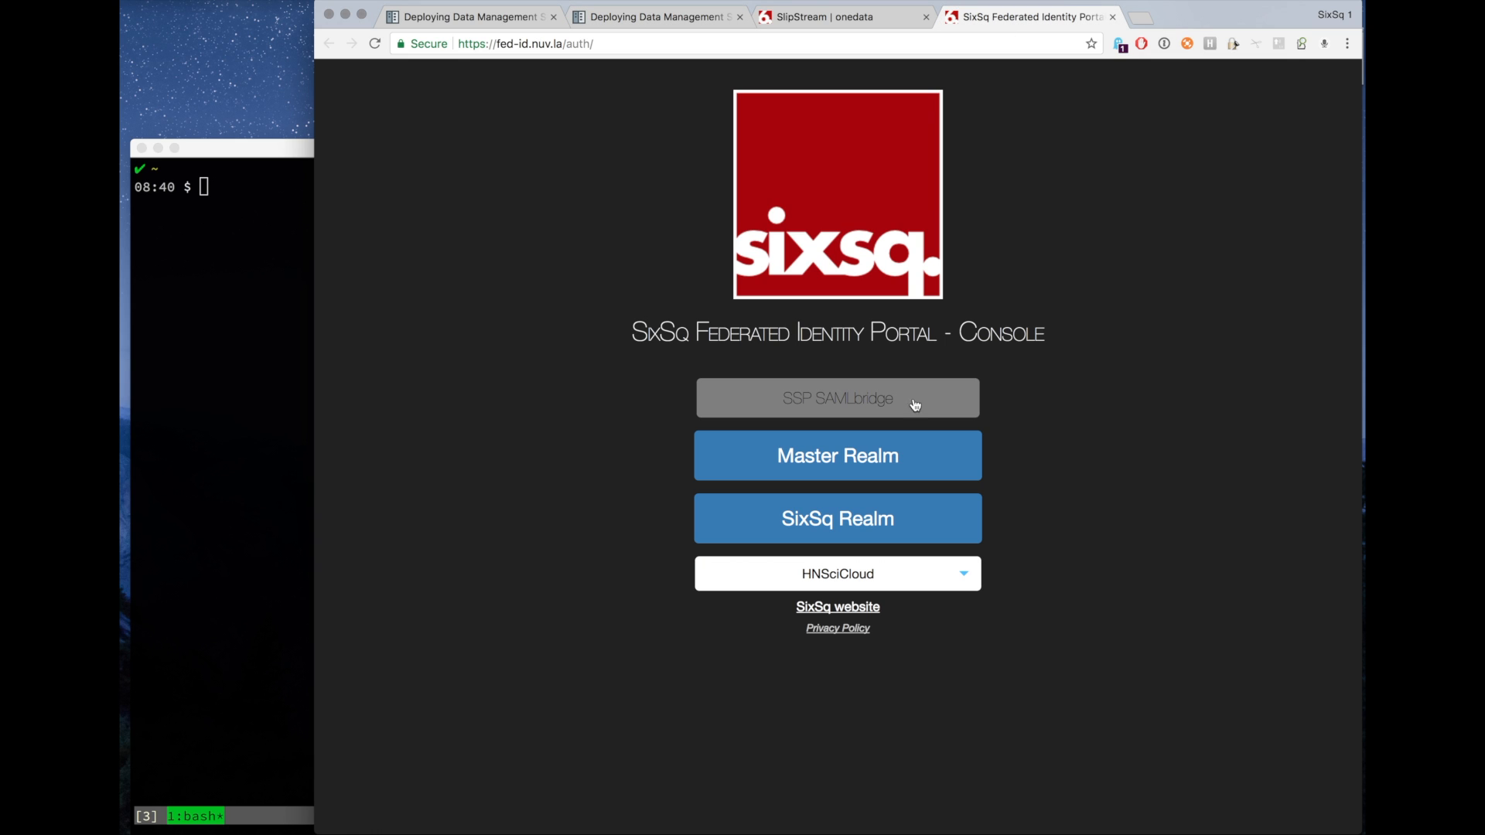
{"action": "left_click", "coordinate": [843, 465]}
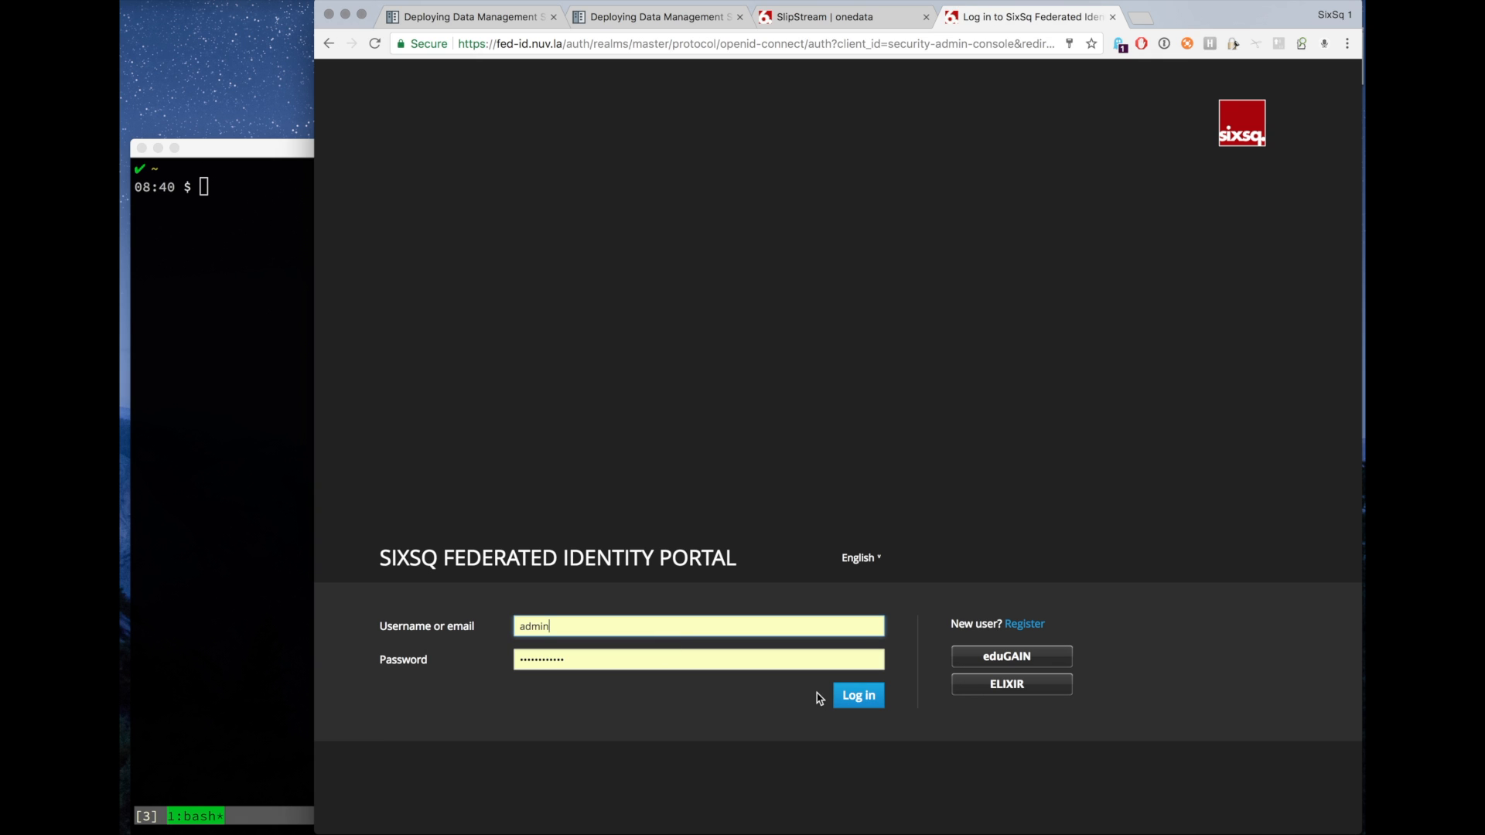
{"action": "left_click", "coordinate": [851, 698]}
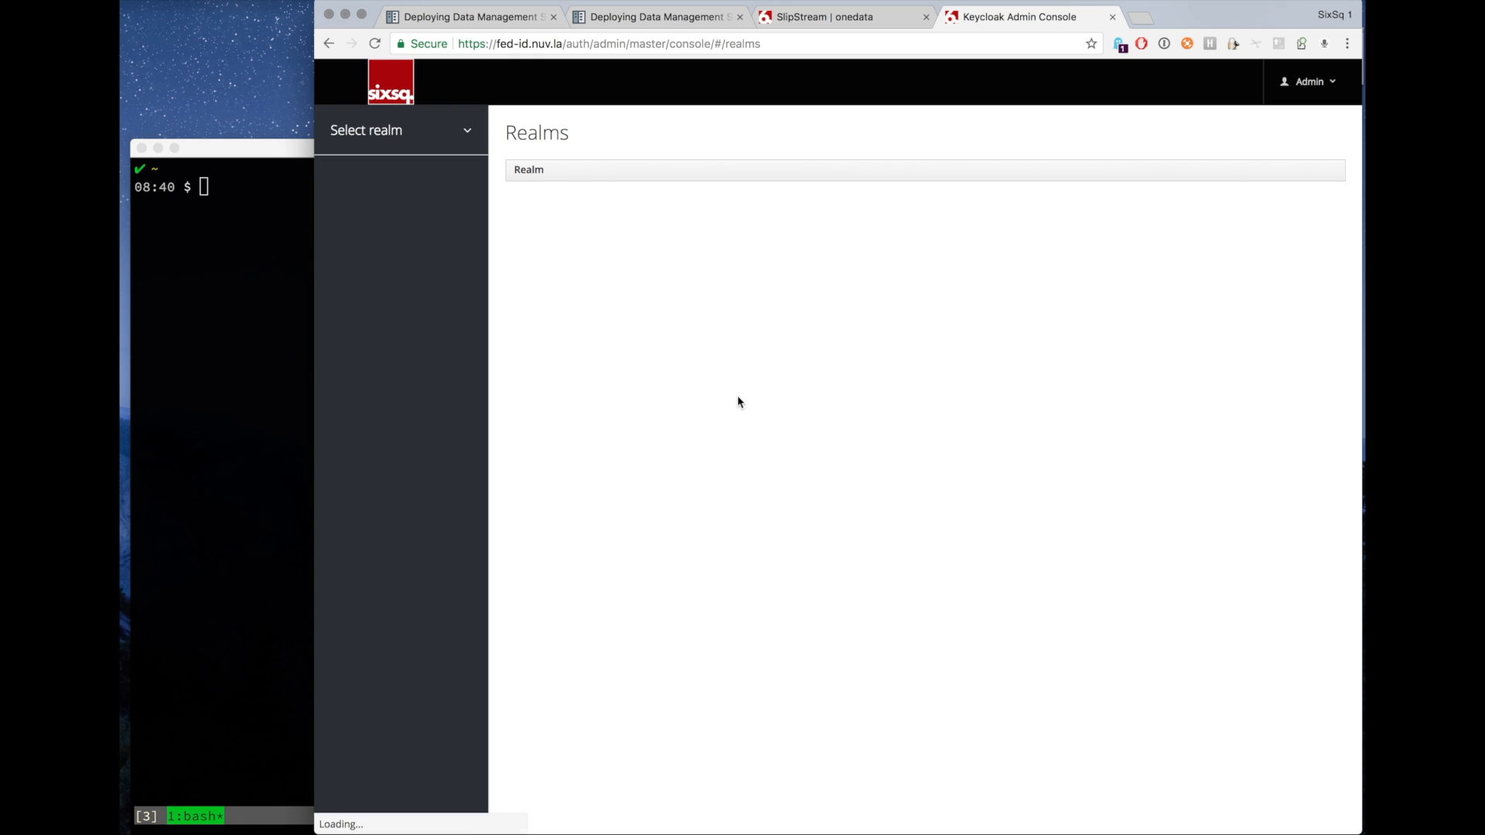
In the SixSq realm's client registration settings, create and save a new initial access token.
{"action": "left_click", "coordinate": [526, 235]}
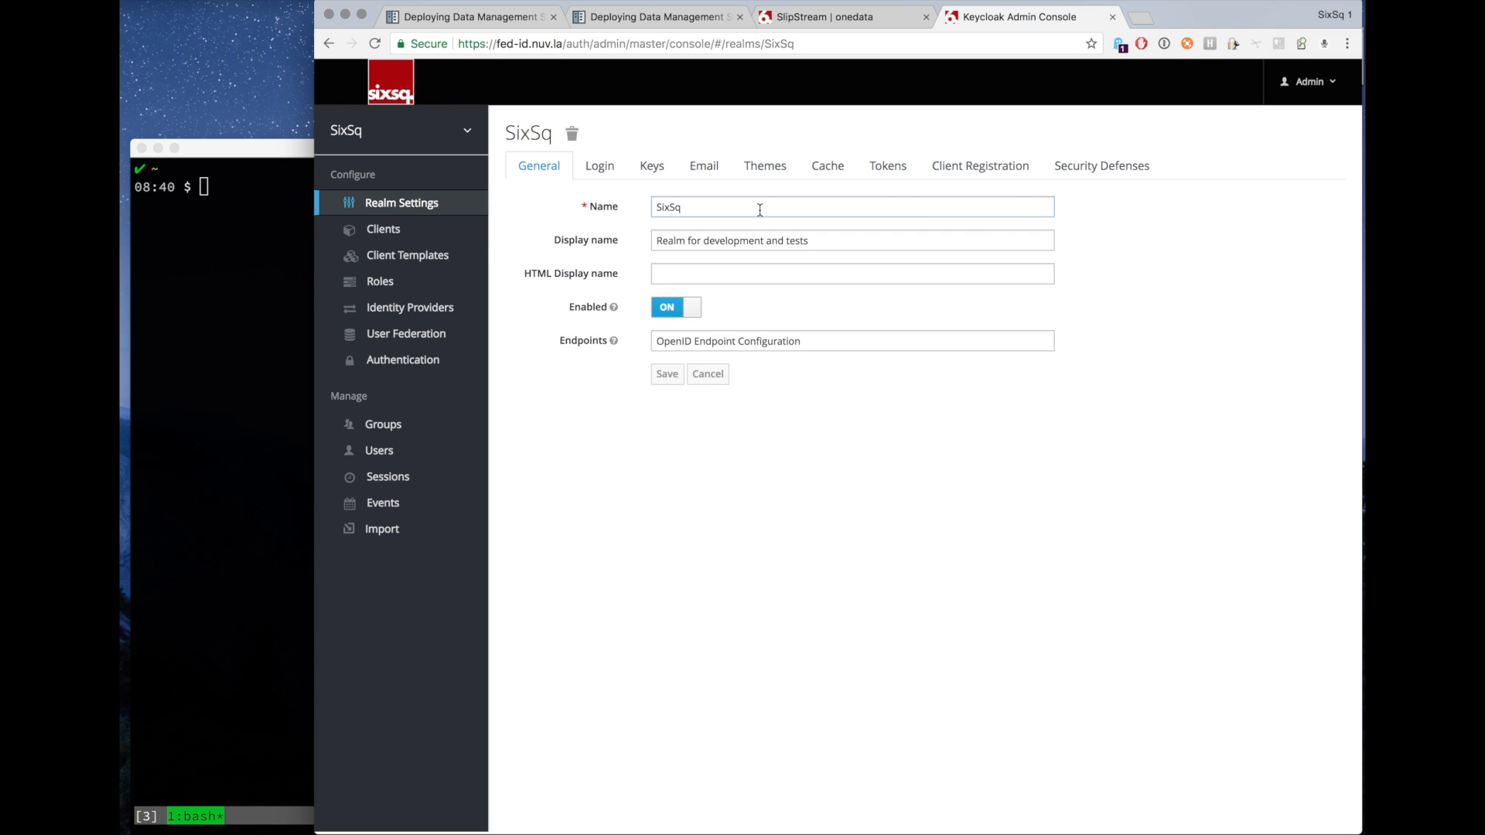
{"action": "left_click", "coordinate": [967, 168]}
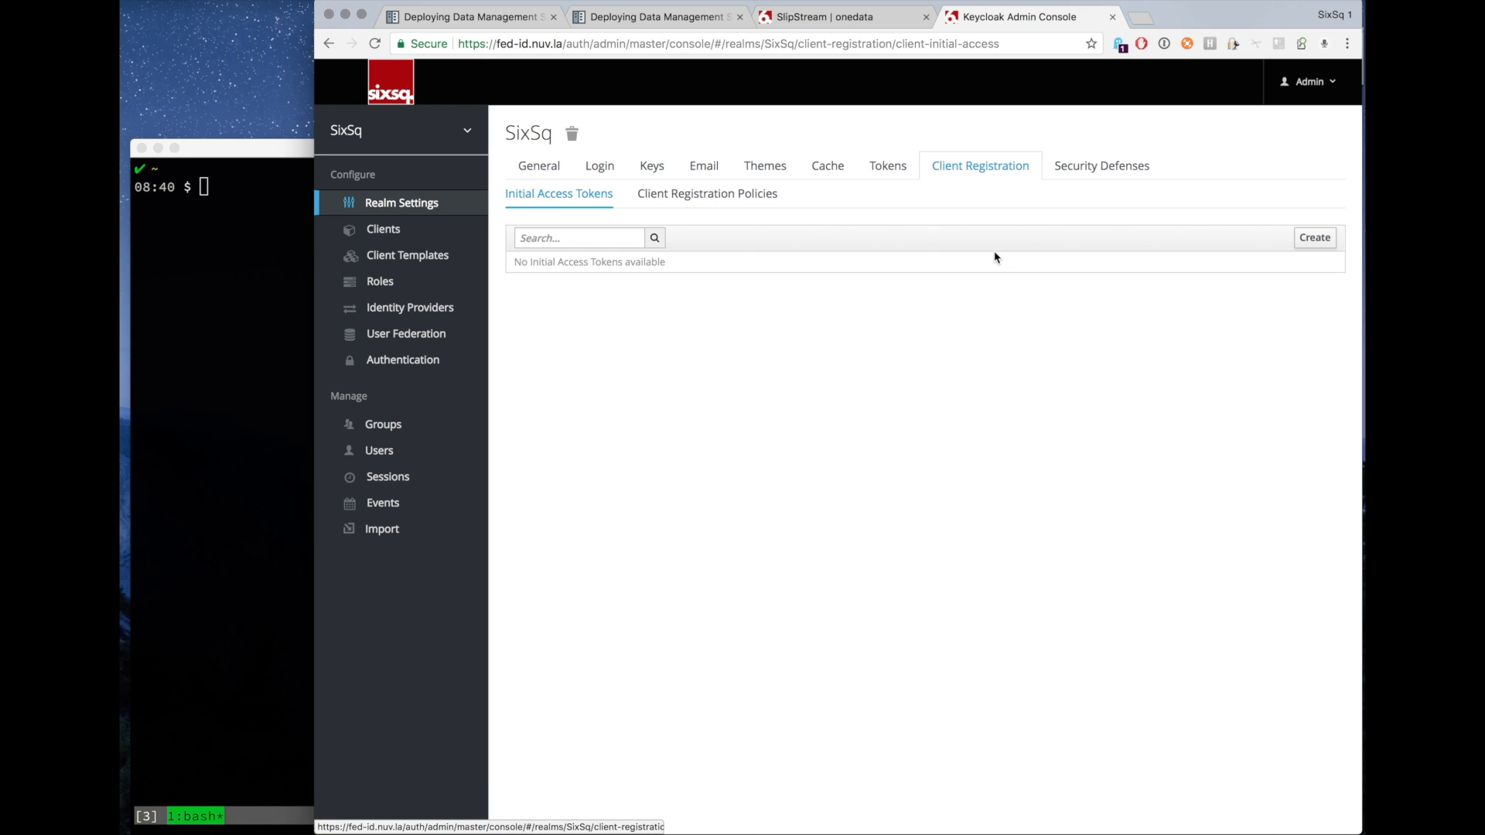
{"action": "left_click", "coordinate": [1314, 237]}
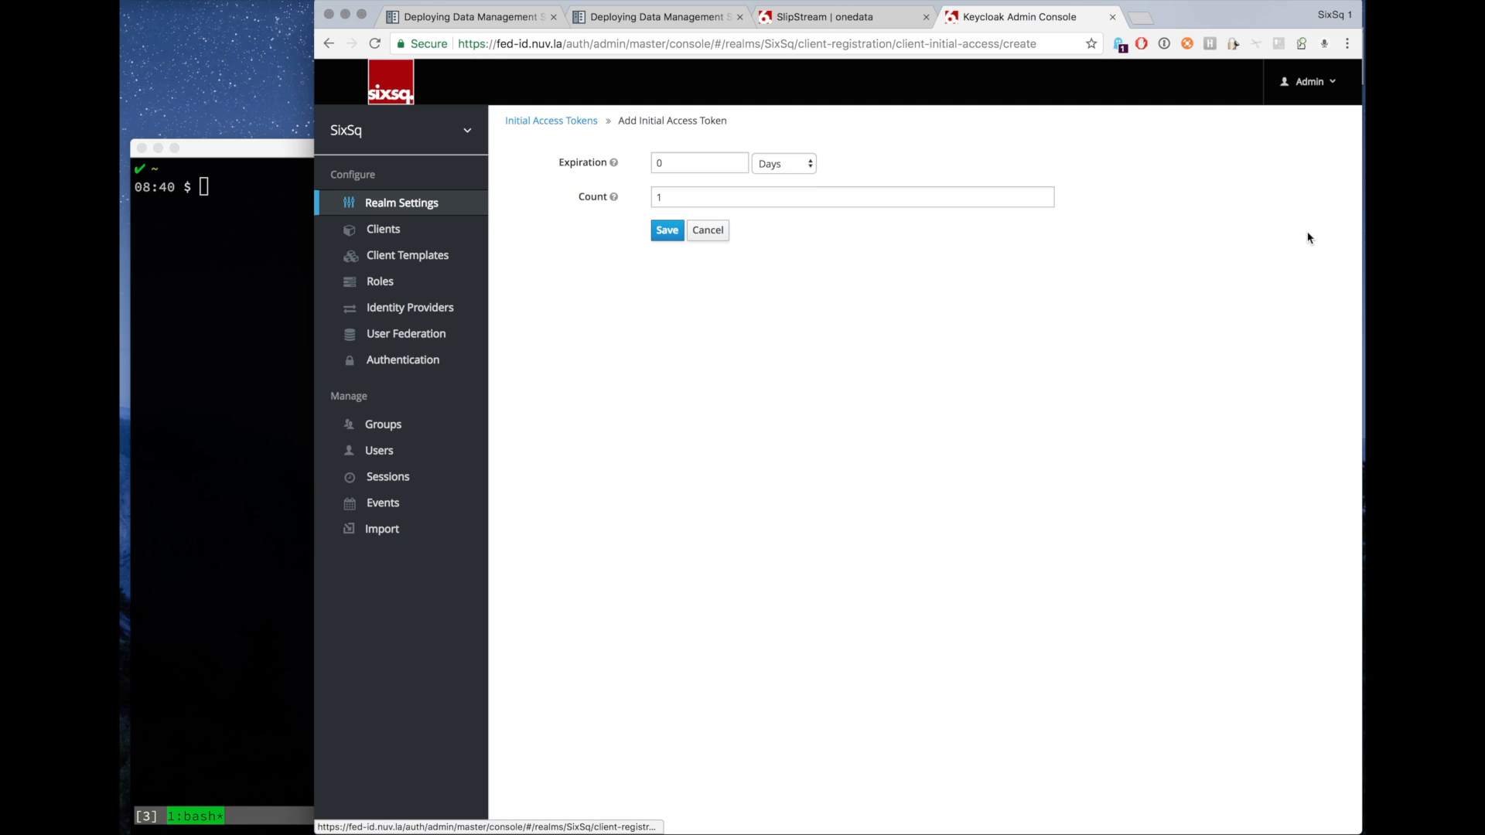
{"action": "left_click", "coordinate": [667, 231]}
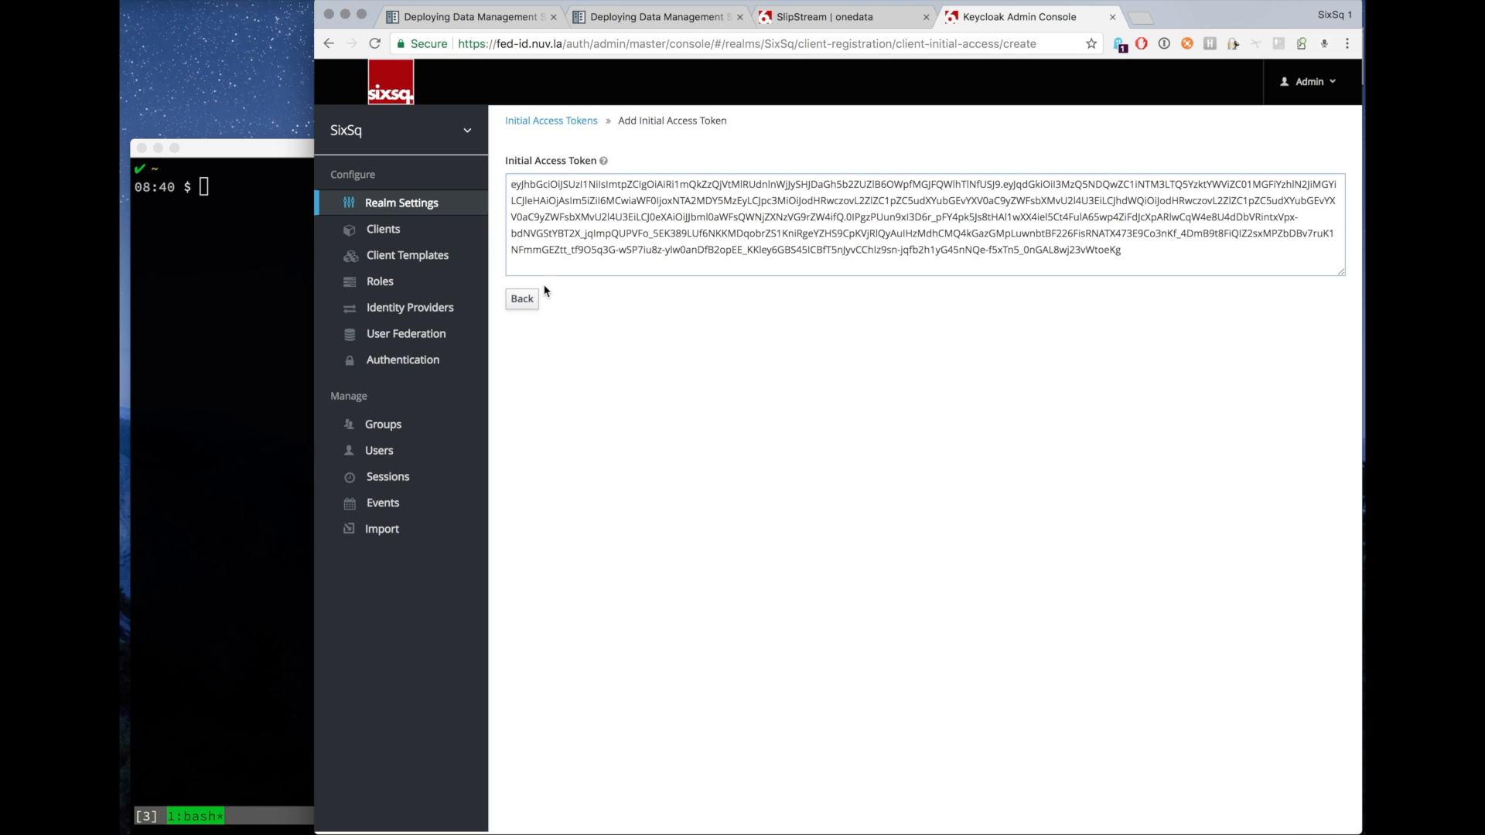
Copy the generated initial access token and paste it into the onezone hn-fedid-token field of the deployment dialog.
{"action": "triple_click", "coordinate": [648, 216]}
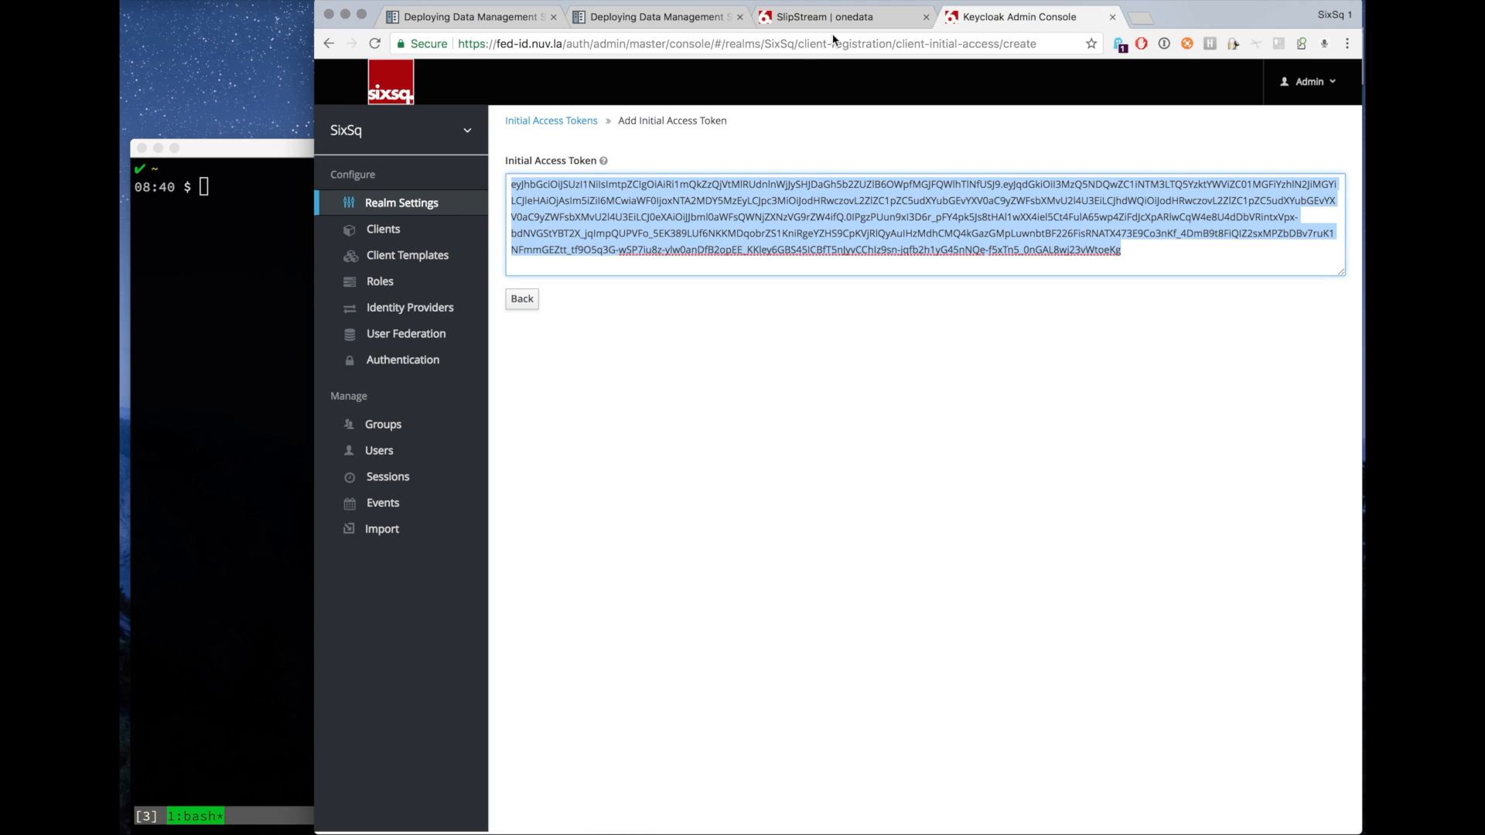
{"action": "left_click", "coordinate": [820, 17]}
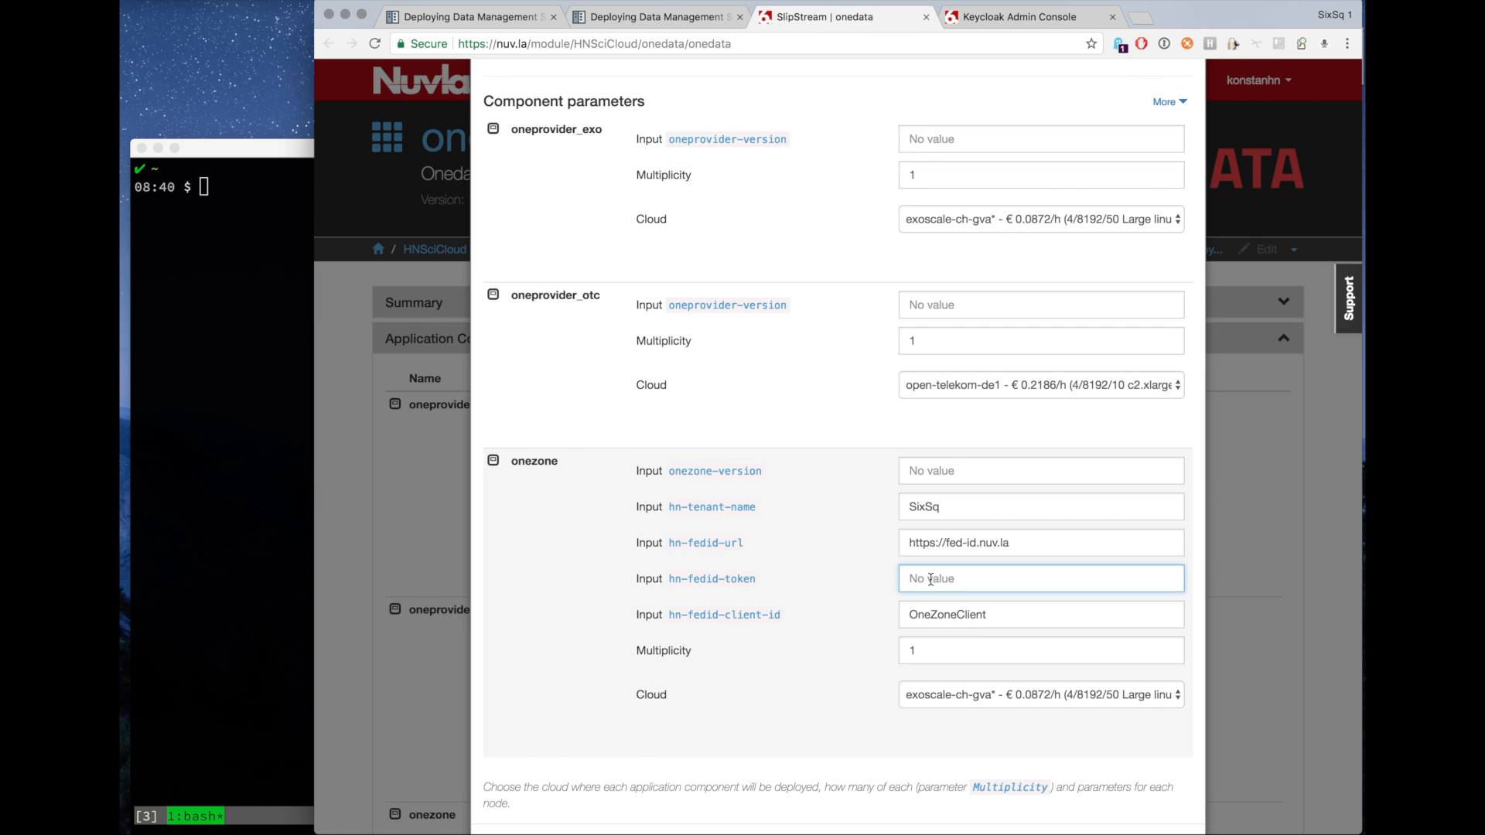
{"action": "key", "text": "super+v"}
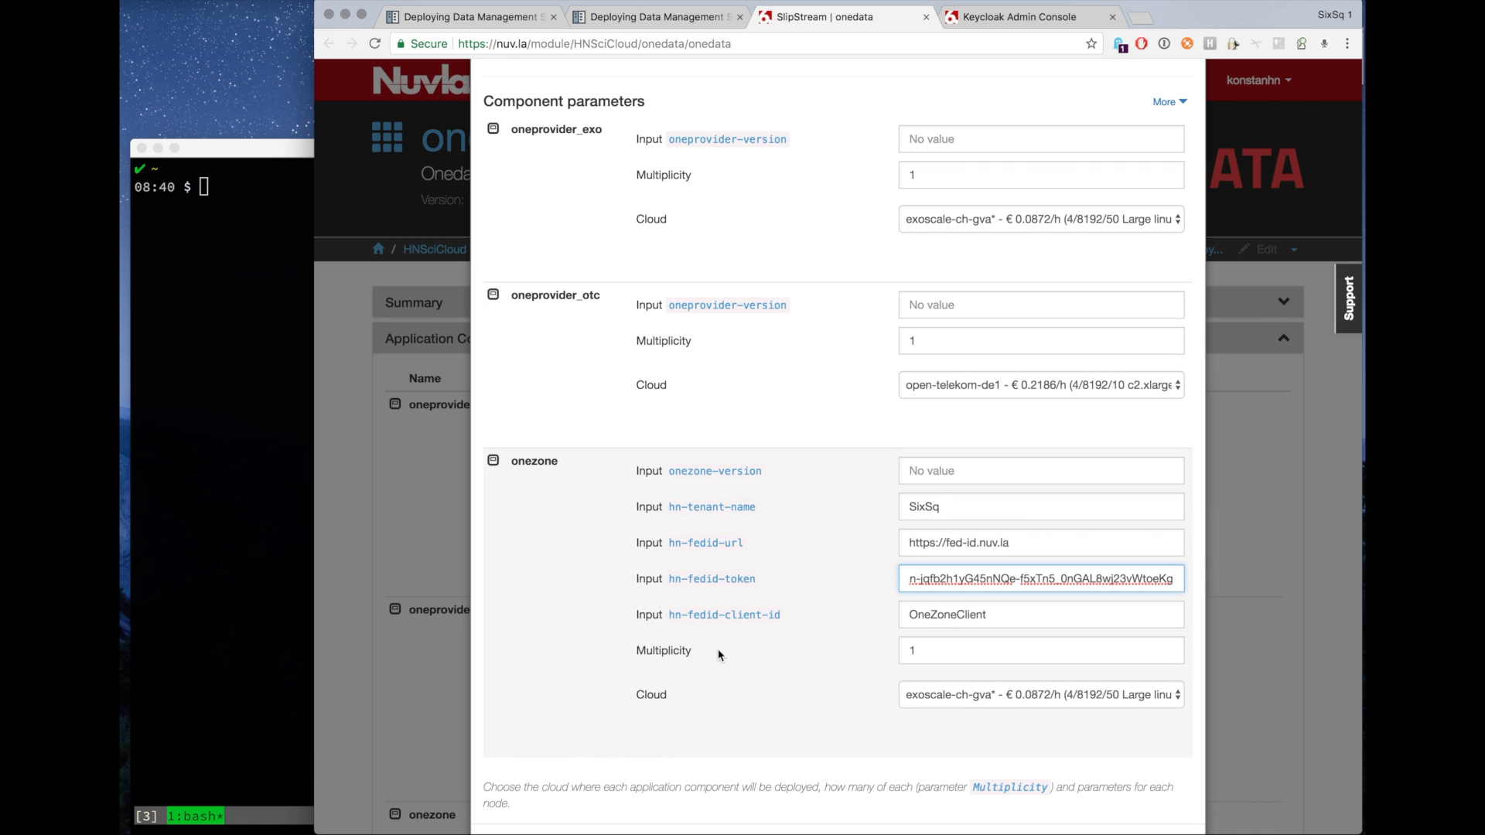
{"action": "scroll", "coordinate": [718, 655], "scroll_direction": "up", "scroll_amount": 5}
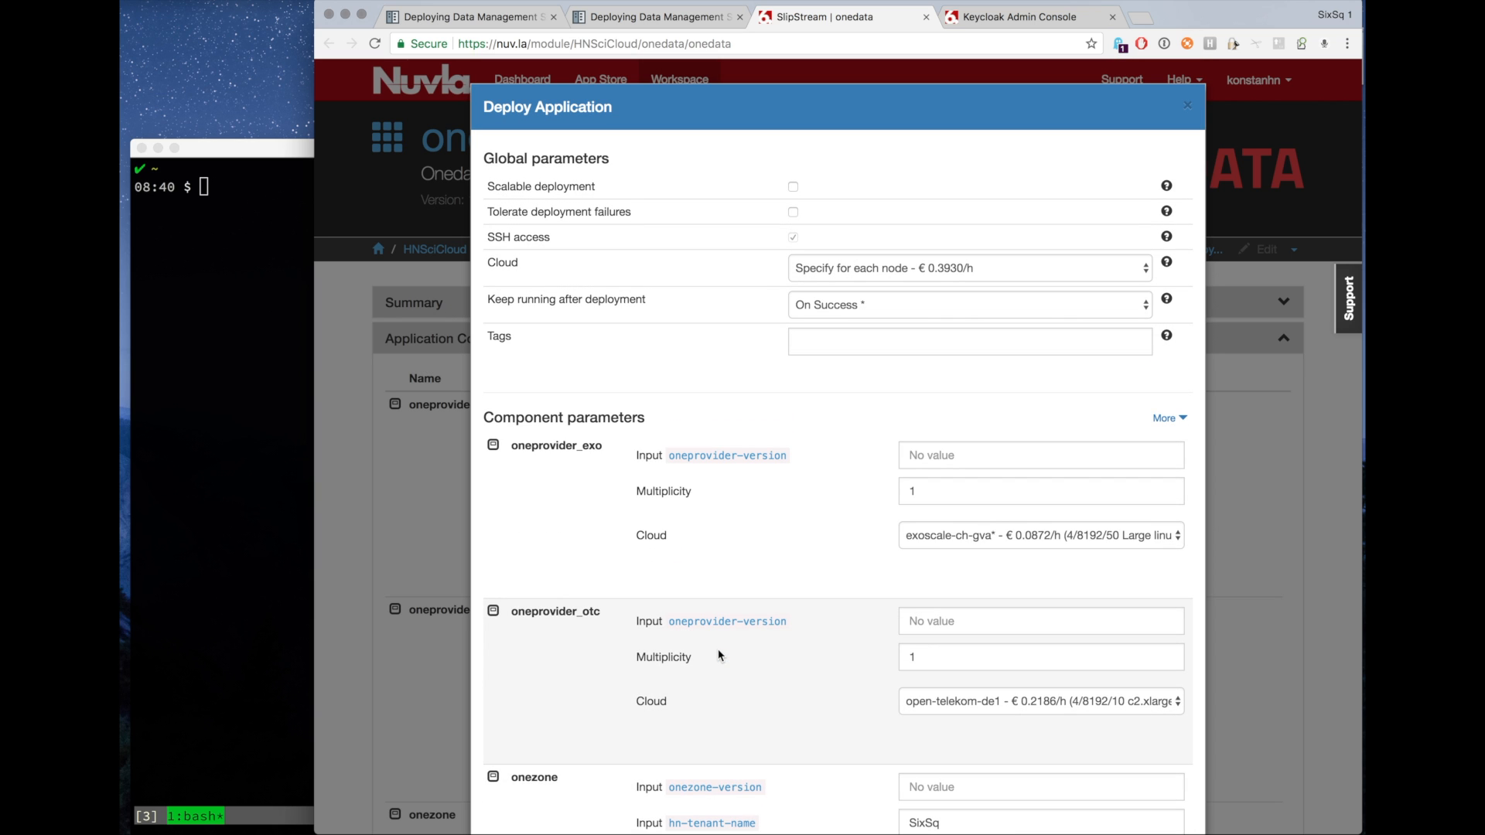
Launch the onedata application deployment with the filled-in parameters.
{"action": "scroll", "coordinate": [718, 655], "scroll_direction": "down", "scroll_amount": 5}
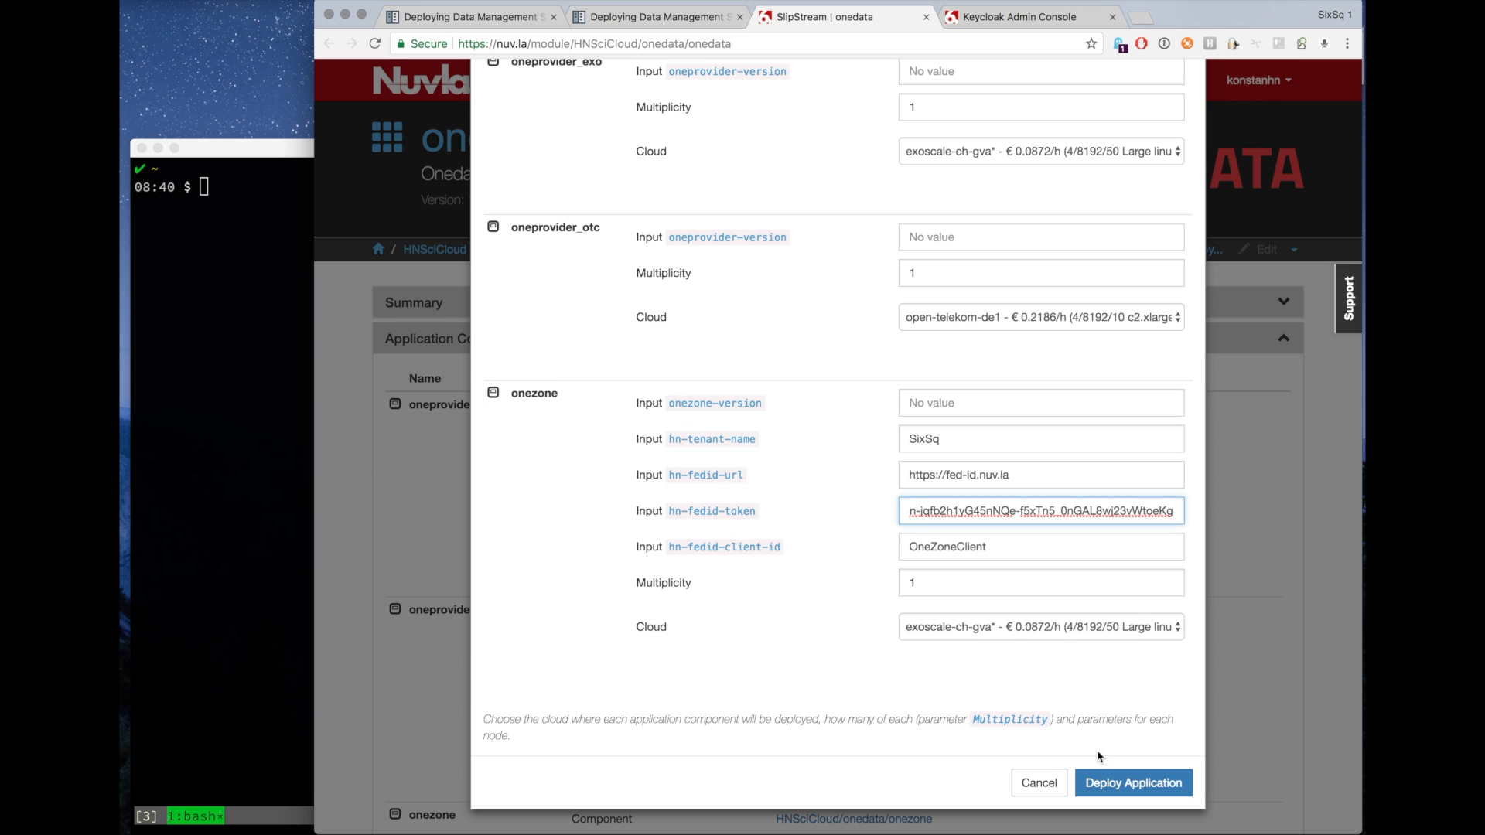
{"action": "left_click", "coordinate": [1124, 785]}
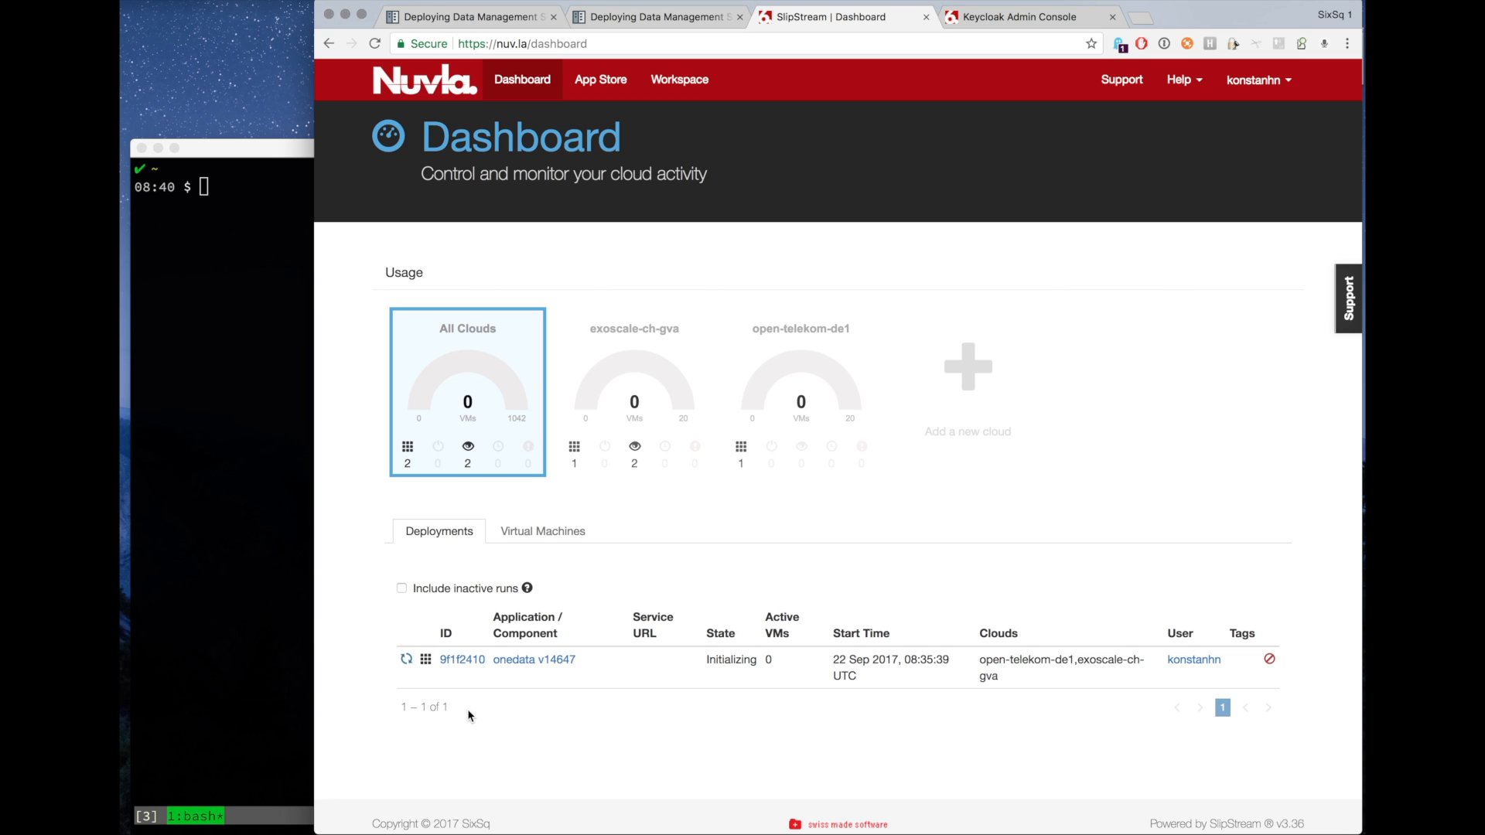
Open the new onedata deployment and inspect its orchestrators and node states.
{"action": "left_click", "coordinate": [462, 662]}
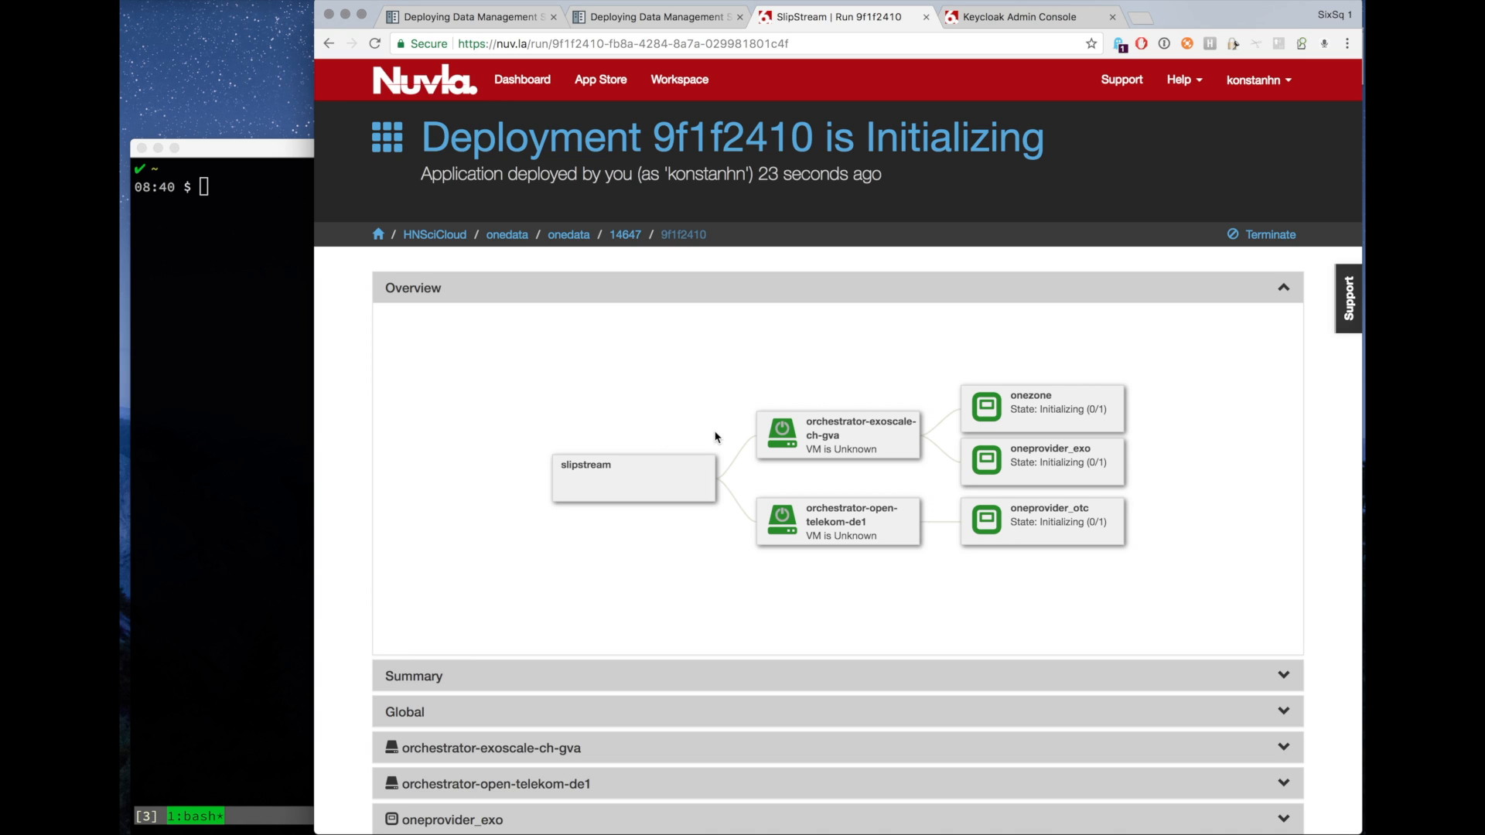
{"action": "mouse_move", "coordinate": [831, 520]}
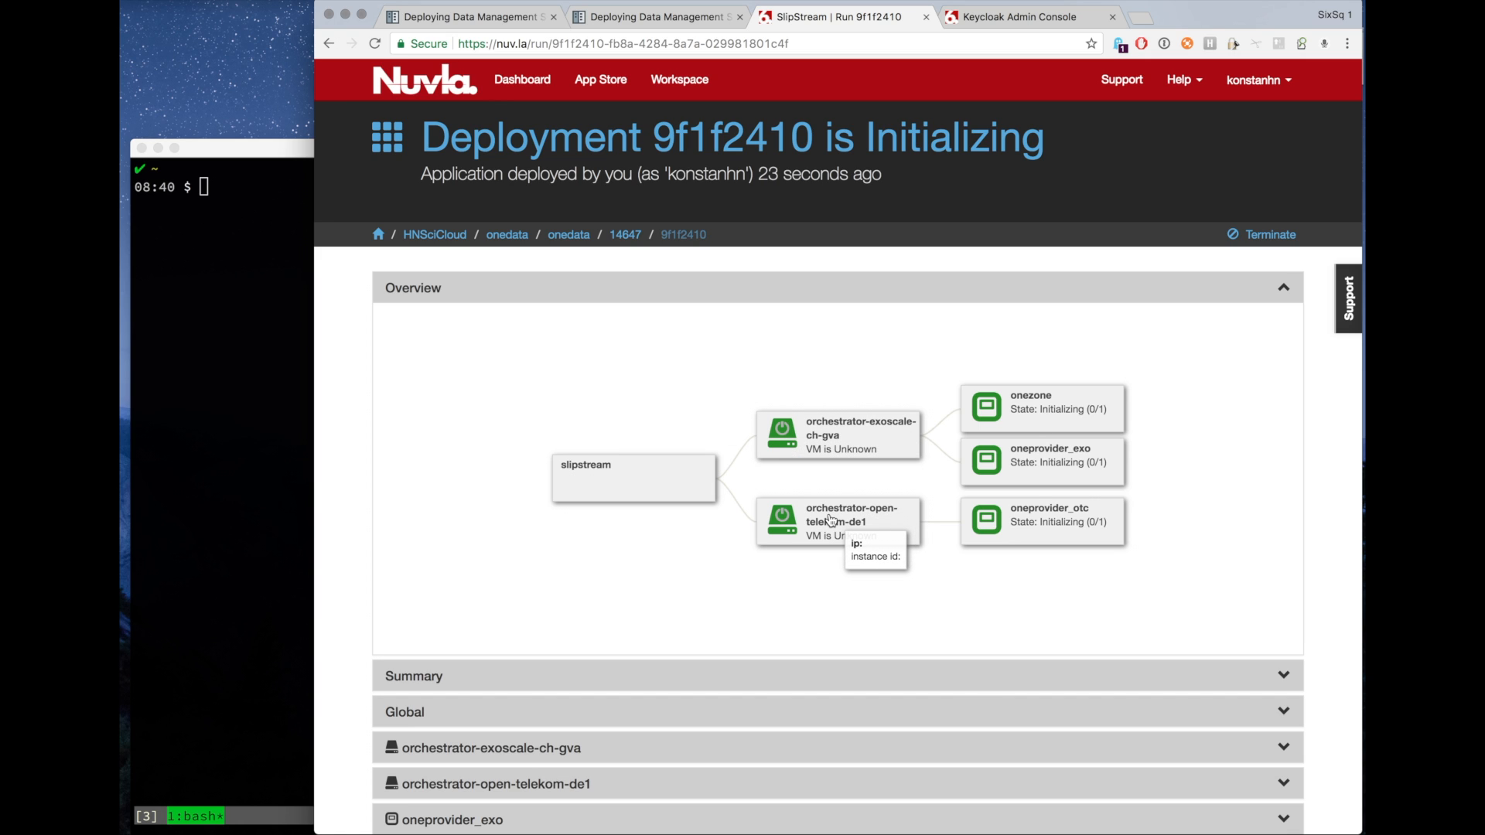
{"action": "mouse_move", "coordinate": [1010, 416]}
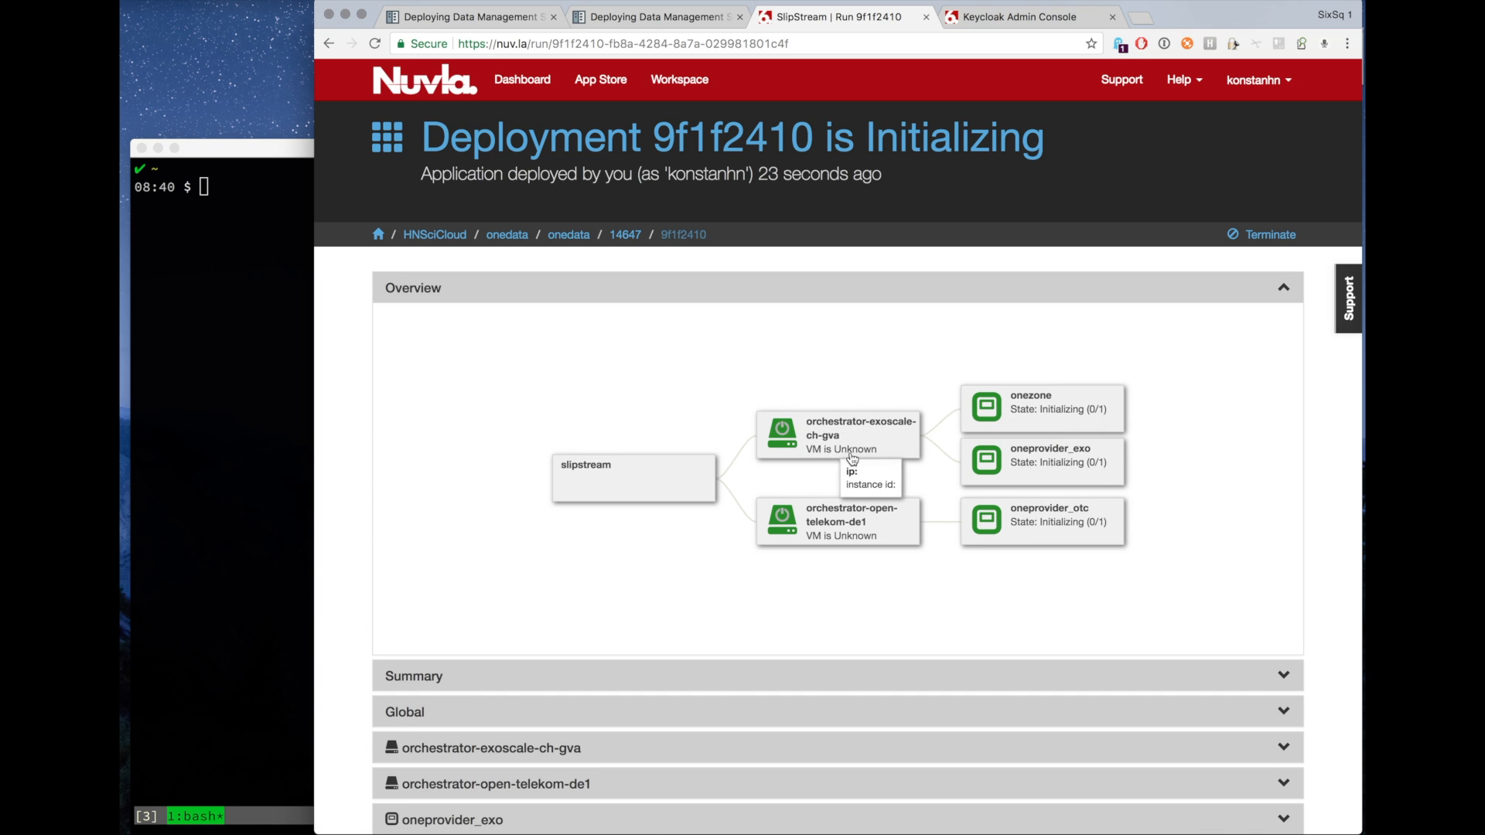
{"action": "mouse_move", "coordinate": [835, 440]}
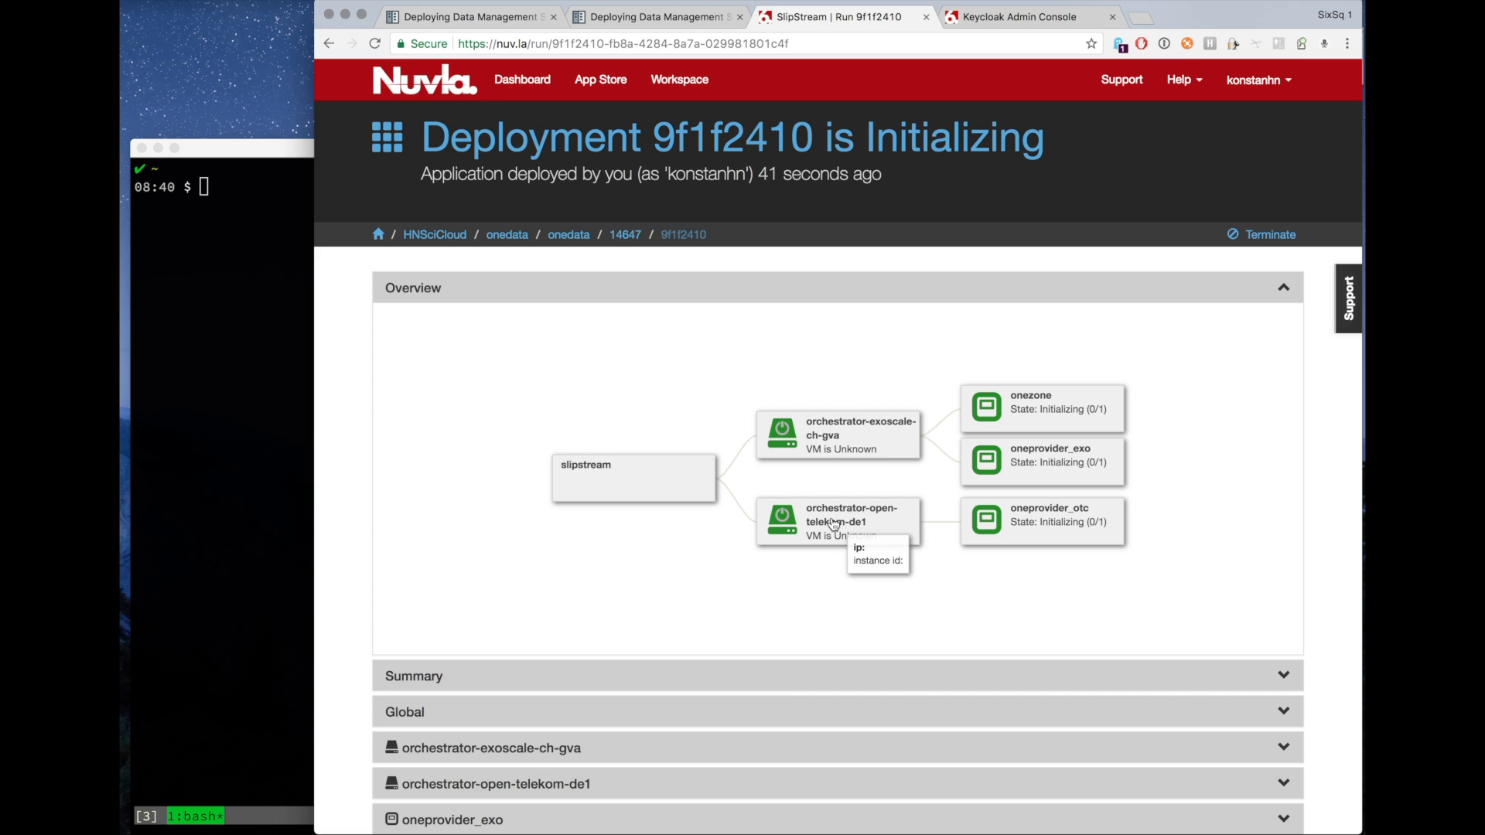
{"action": "mouse_move", "coordinate": [1003, 535]}
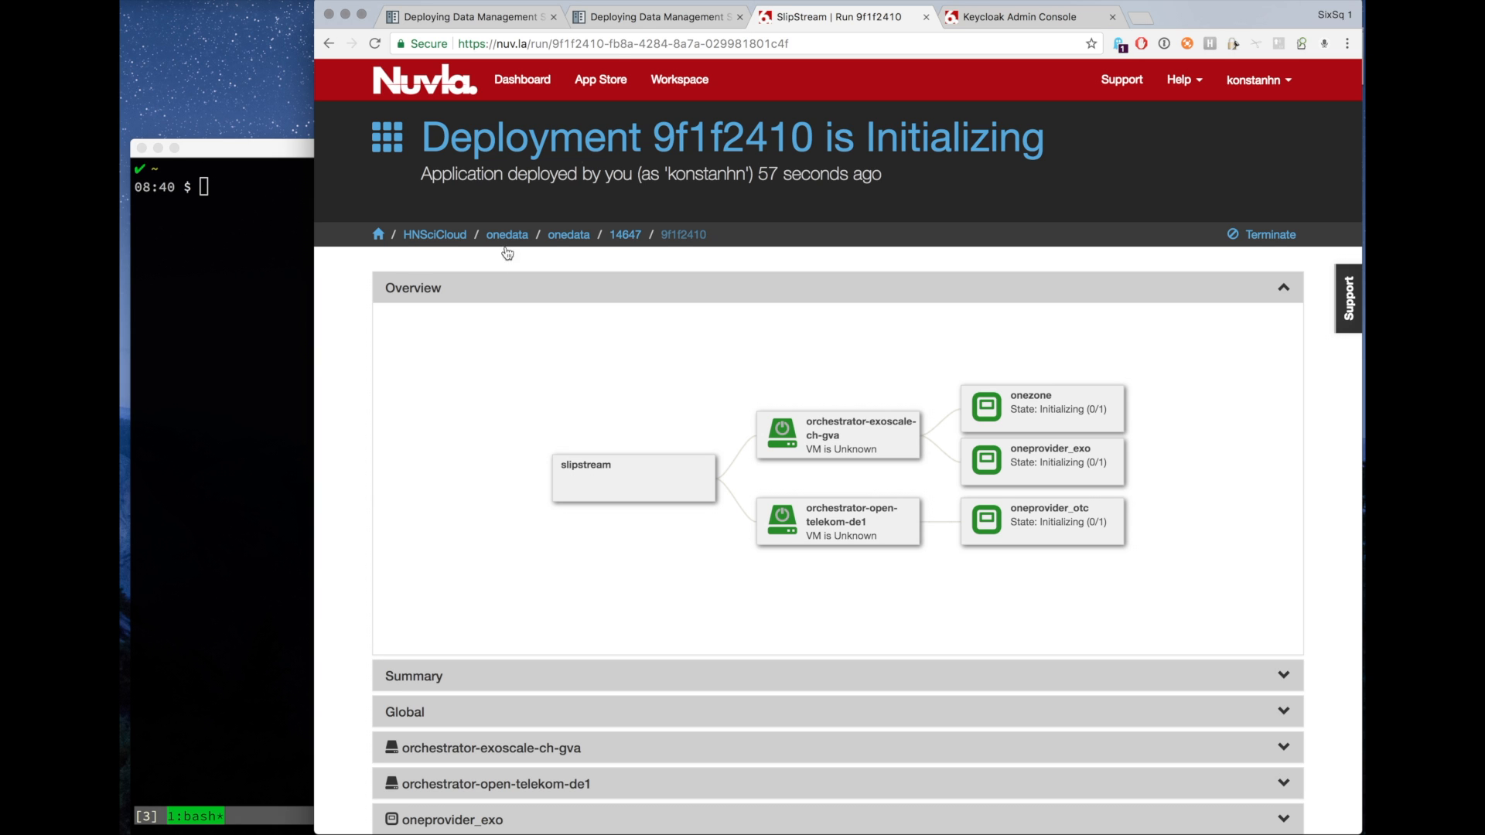
Open the gluster-cluster application from the documentation's GlusterFS cluster deployment section.
{"action": "left_click", "coordinate": [638, 21]}
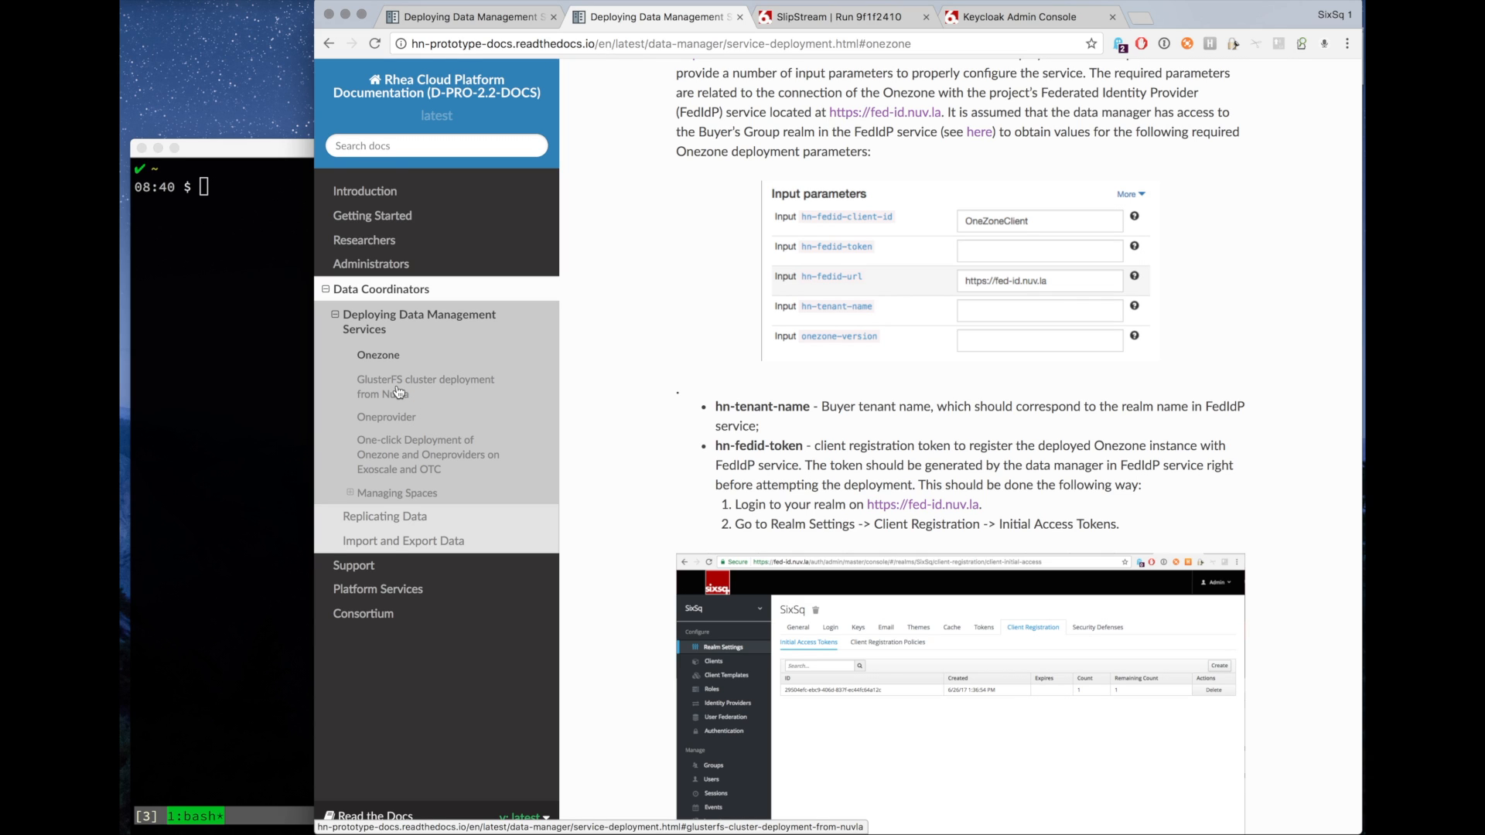
{"action": "left_click", "coordinate": [475, 25]}
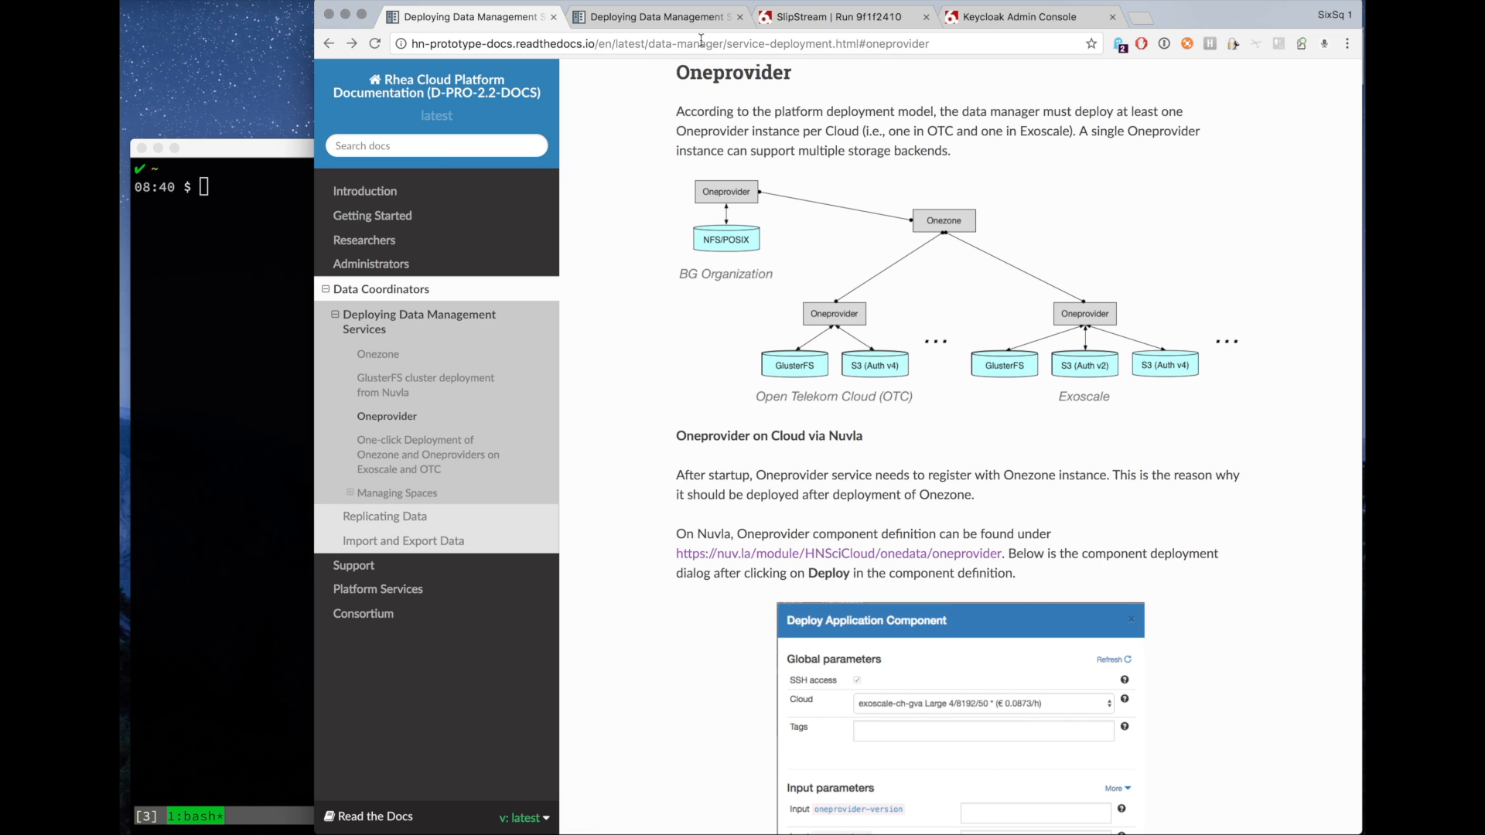
{"action": "left_click", "coordinate": [686, 22]}
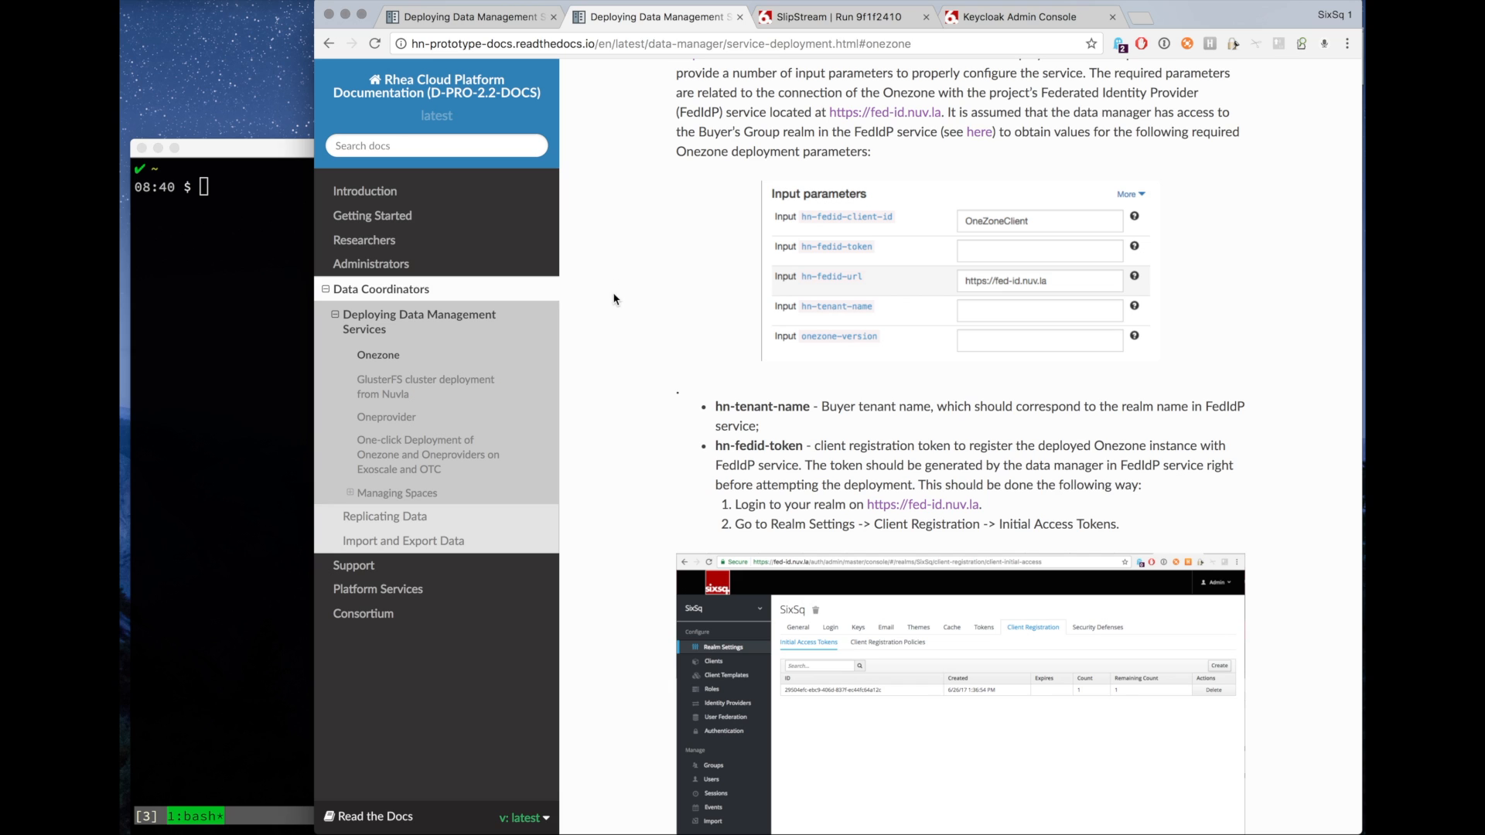
{"action": "left_click", "coordinate": [376, 382]}
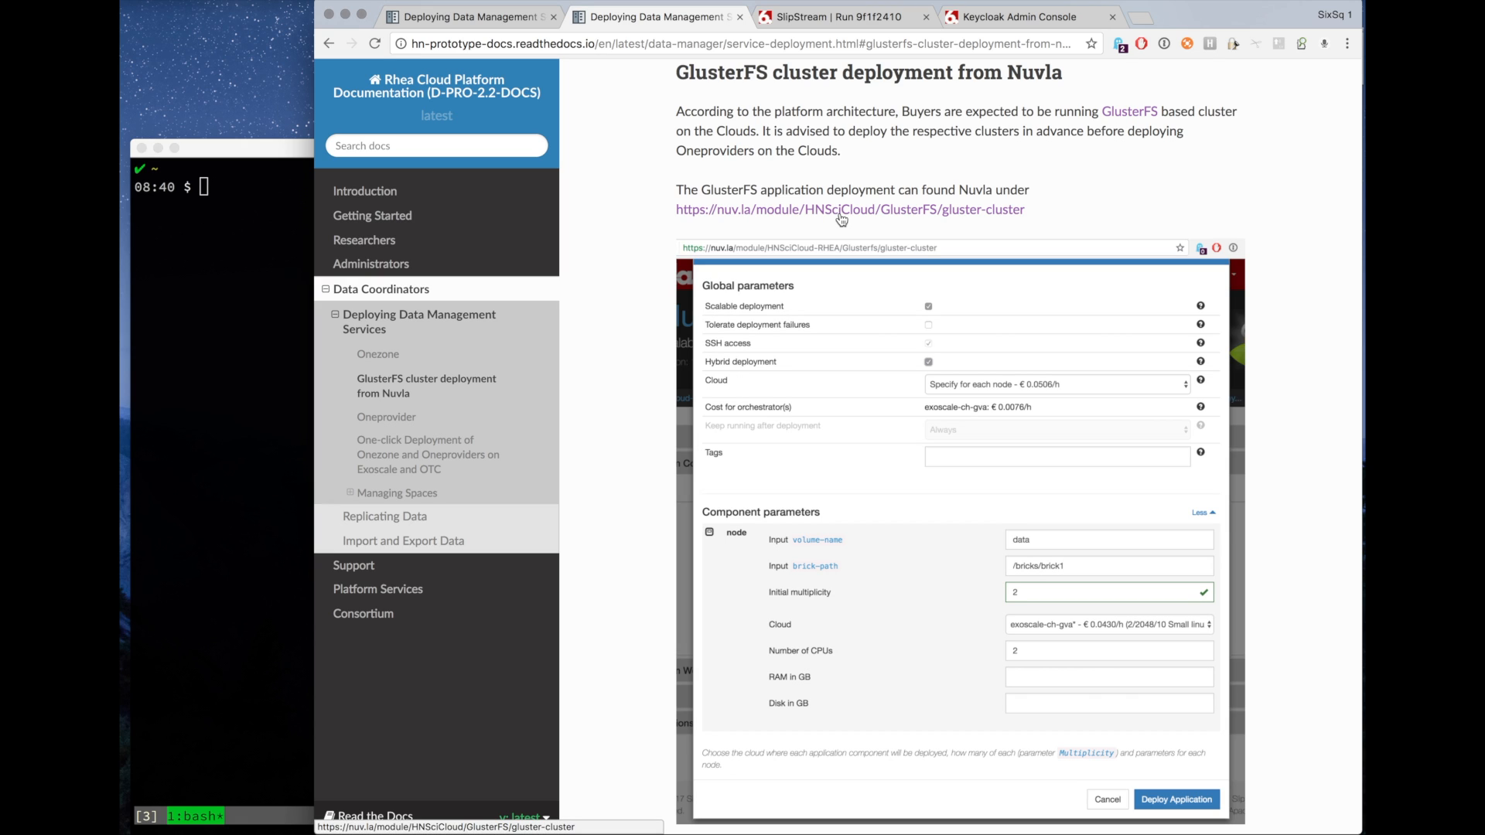
{"action": "left_click", "coordinate": [841, 220], "text": "super"}
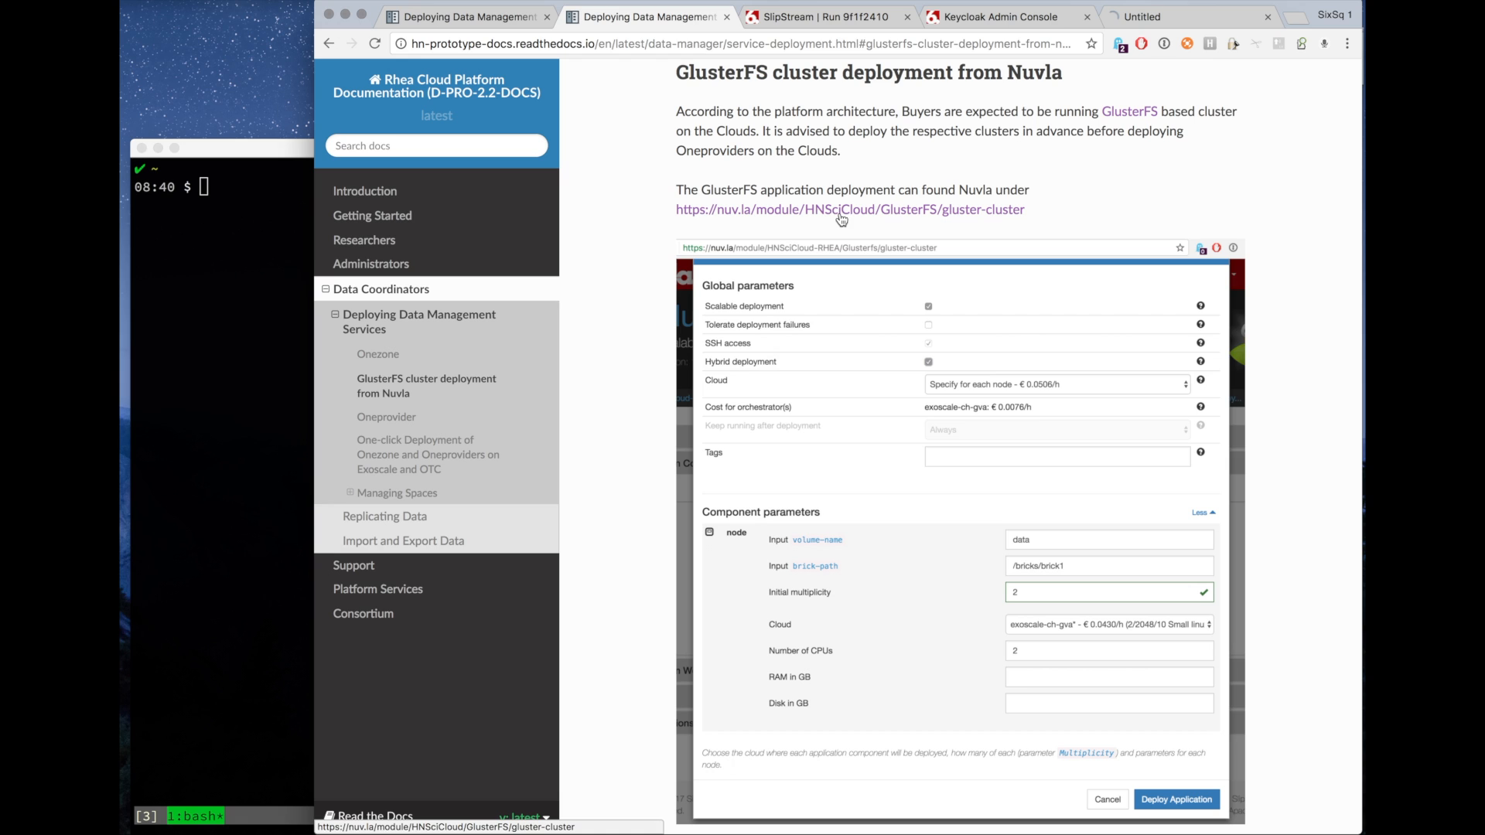
{"action": "left_click", "coordinate": [1170, 21]}
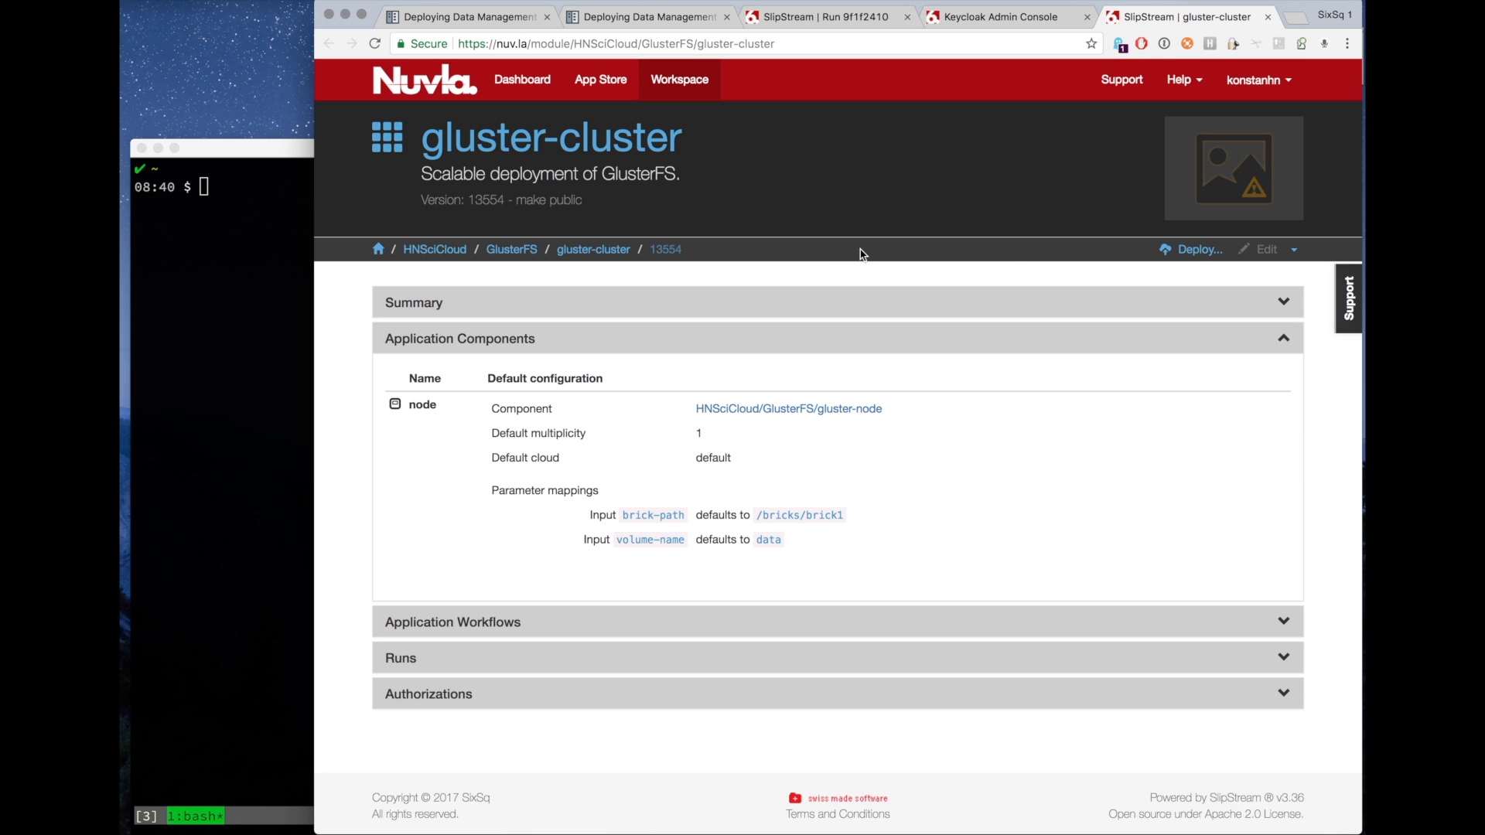
Deploy gluster-cluster as a scalable deployment on the exoscale-ch-gva cloud.
{"action": "left_click", "coordinate": [1193, 250]}
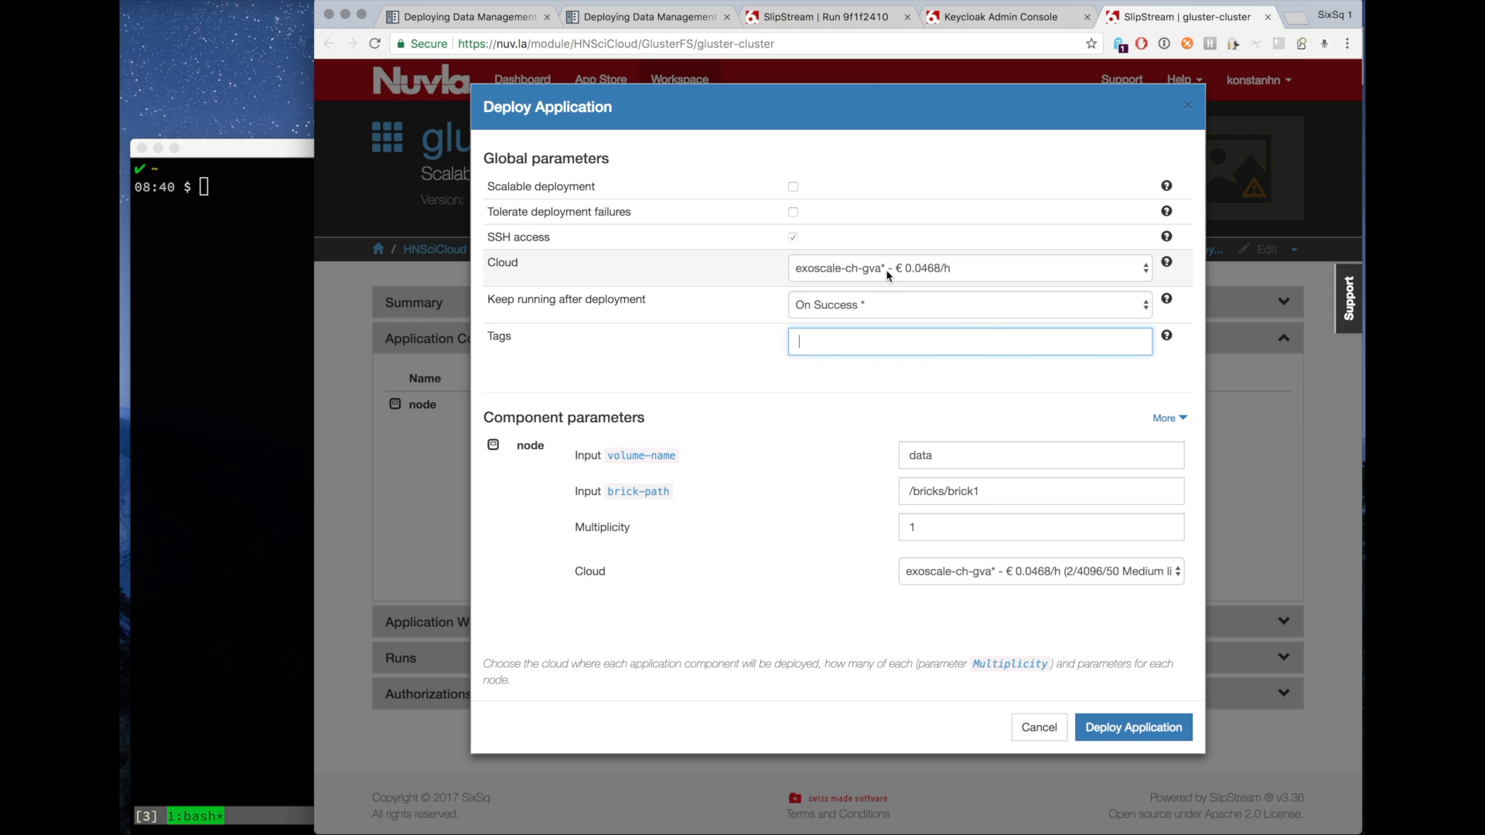
{"action": "left_click", "coordinate": [793, 187]}
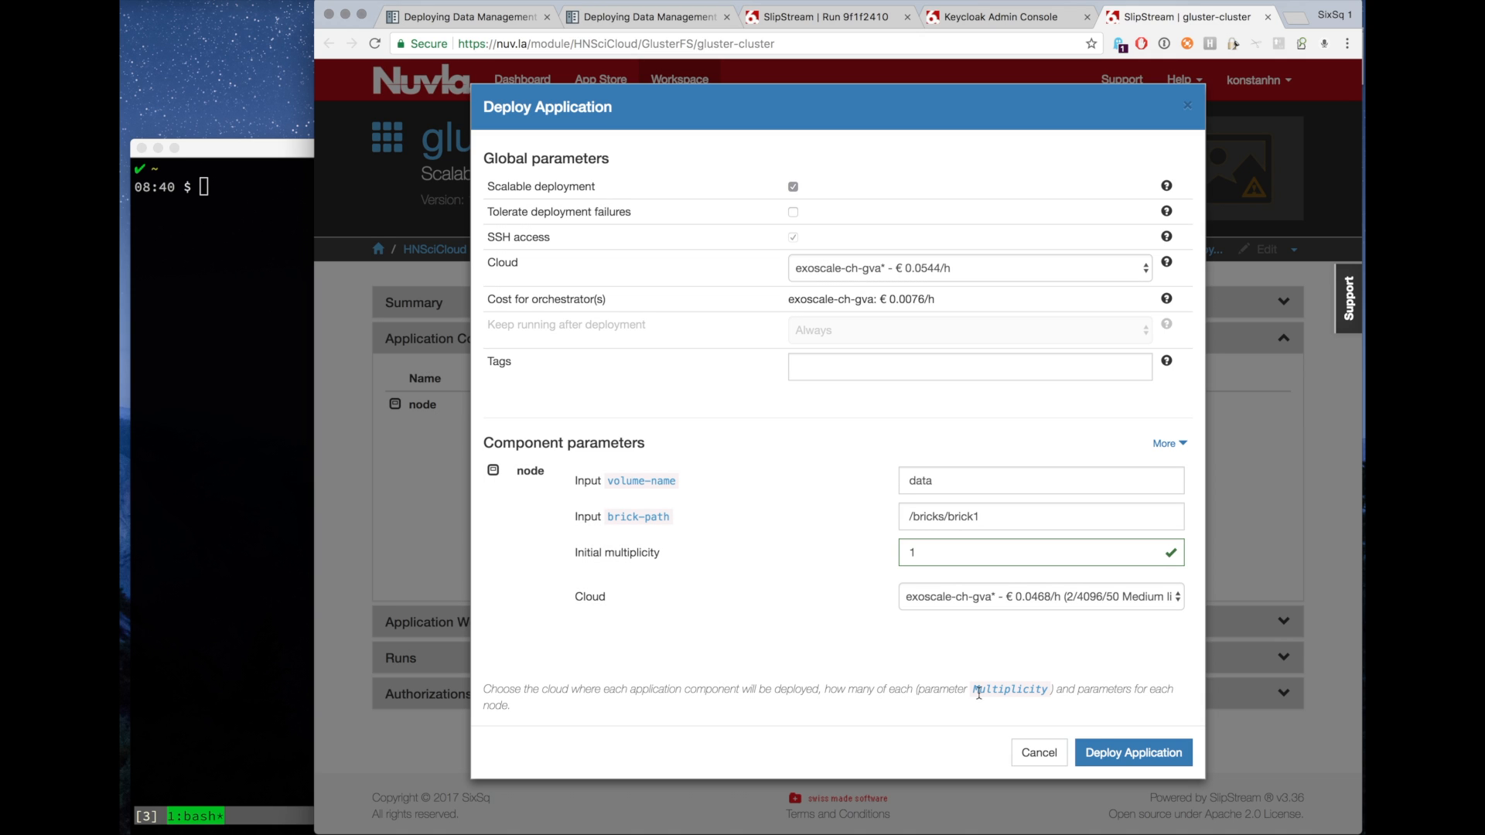
{"action": "left_click", "coordinate": [1141, 757]}
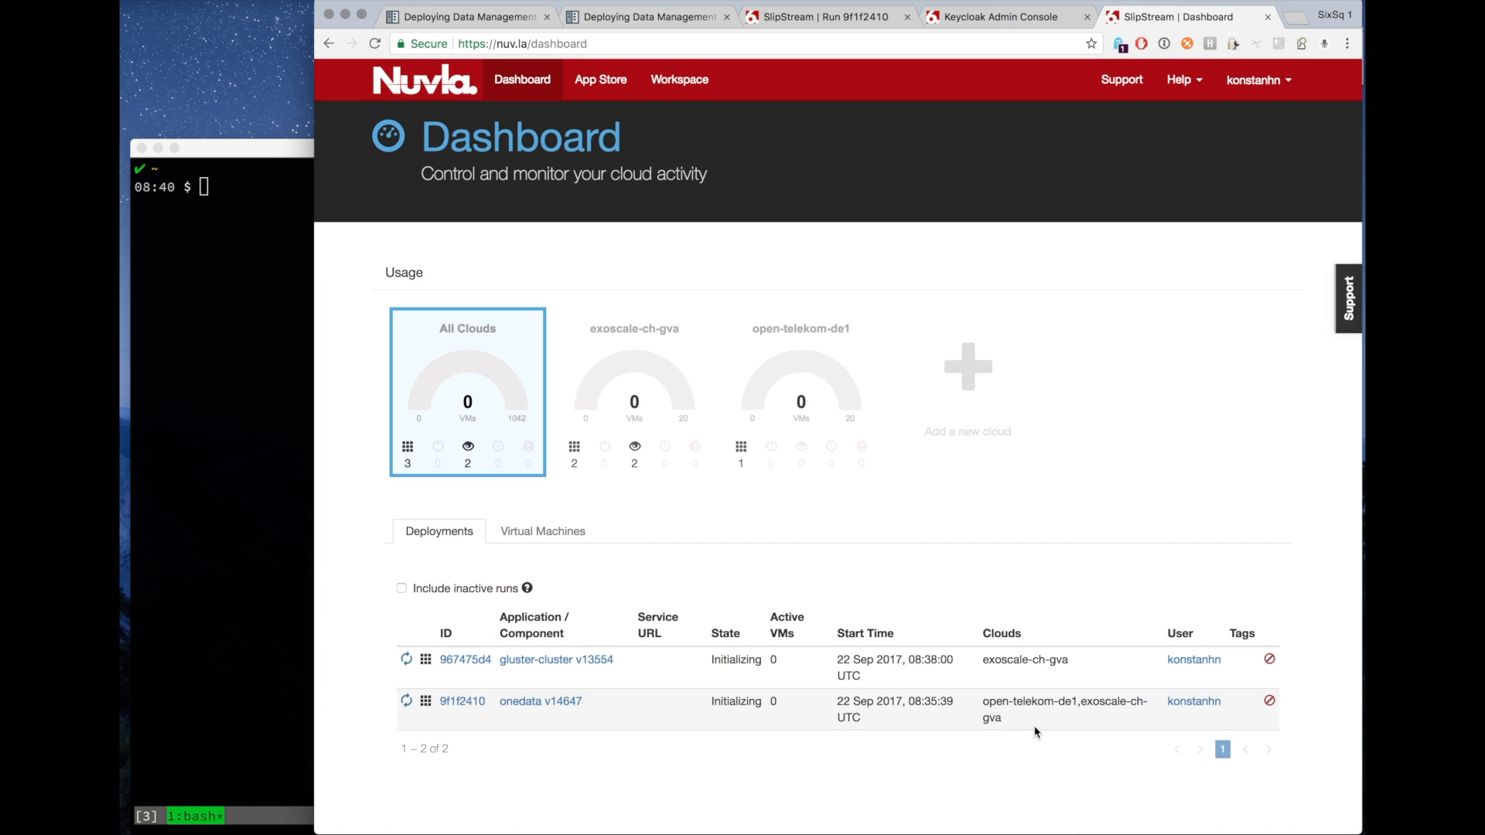
{"action": "left_click_drag", "start_coordinate": [994, 718], "coordinate": [999, 718]}
{"action": "left_click", "coordinate": [997, 706]}
{"action": "double_click", "coordinate": [997, 662]}
{"action": "left_click", "coordinate": [997, 661]}
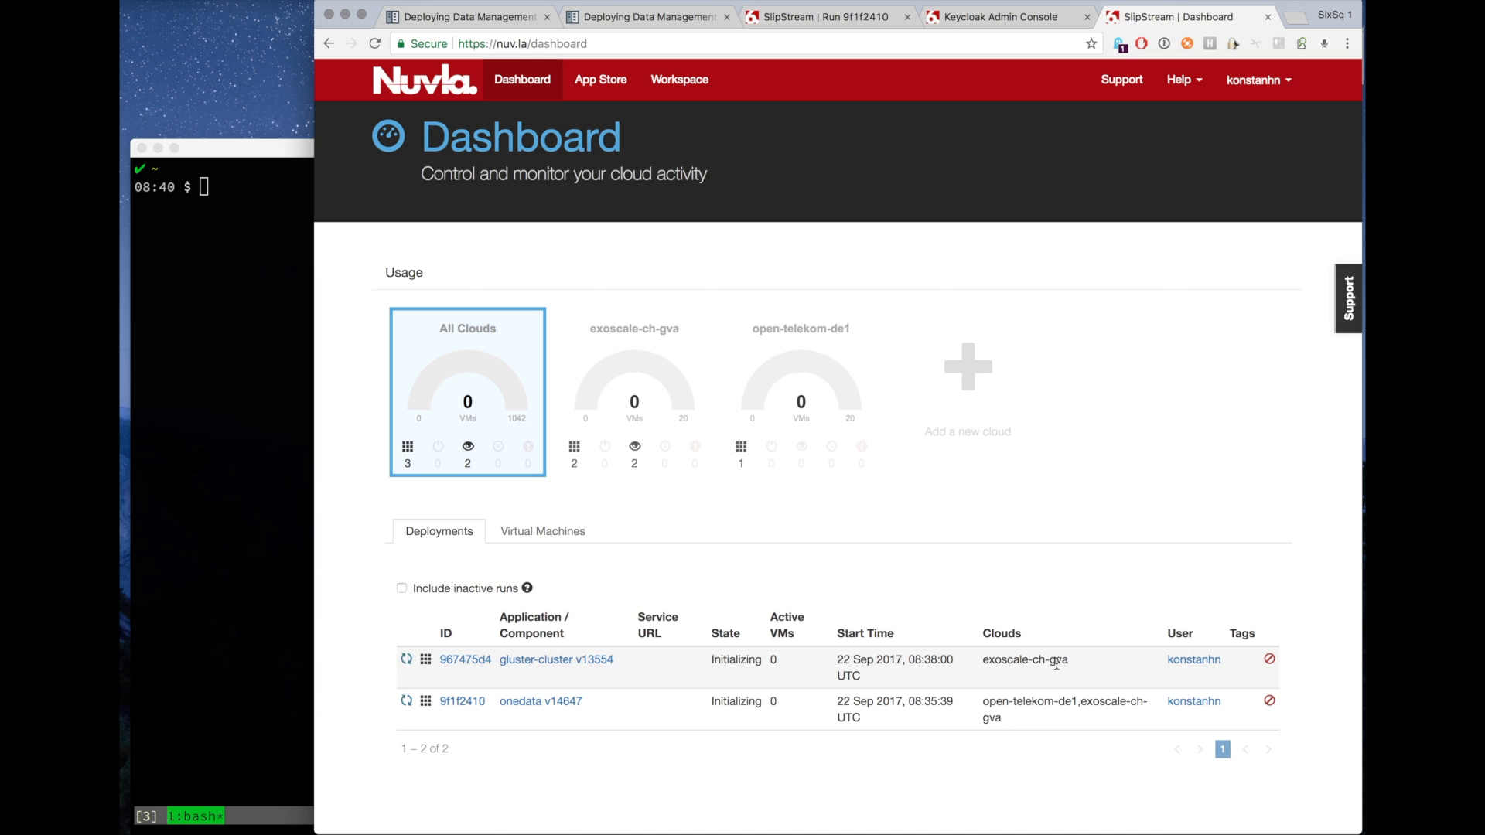
Deploy another scalable gluster-cluster on the open-telekom-de1 cloud from the dashboard's gluster-cluster entry.
{"action": "left_click", "coordinate": [521, 664]}
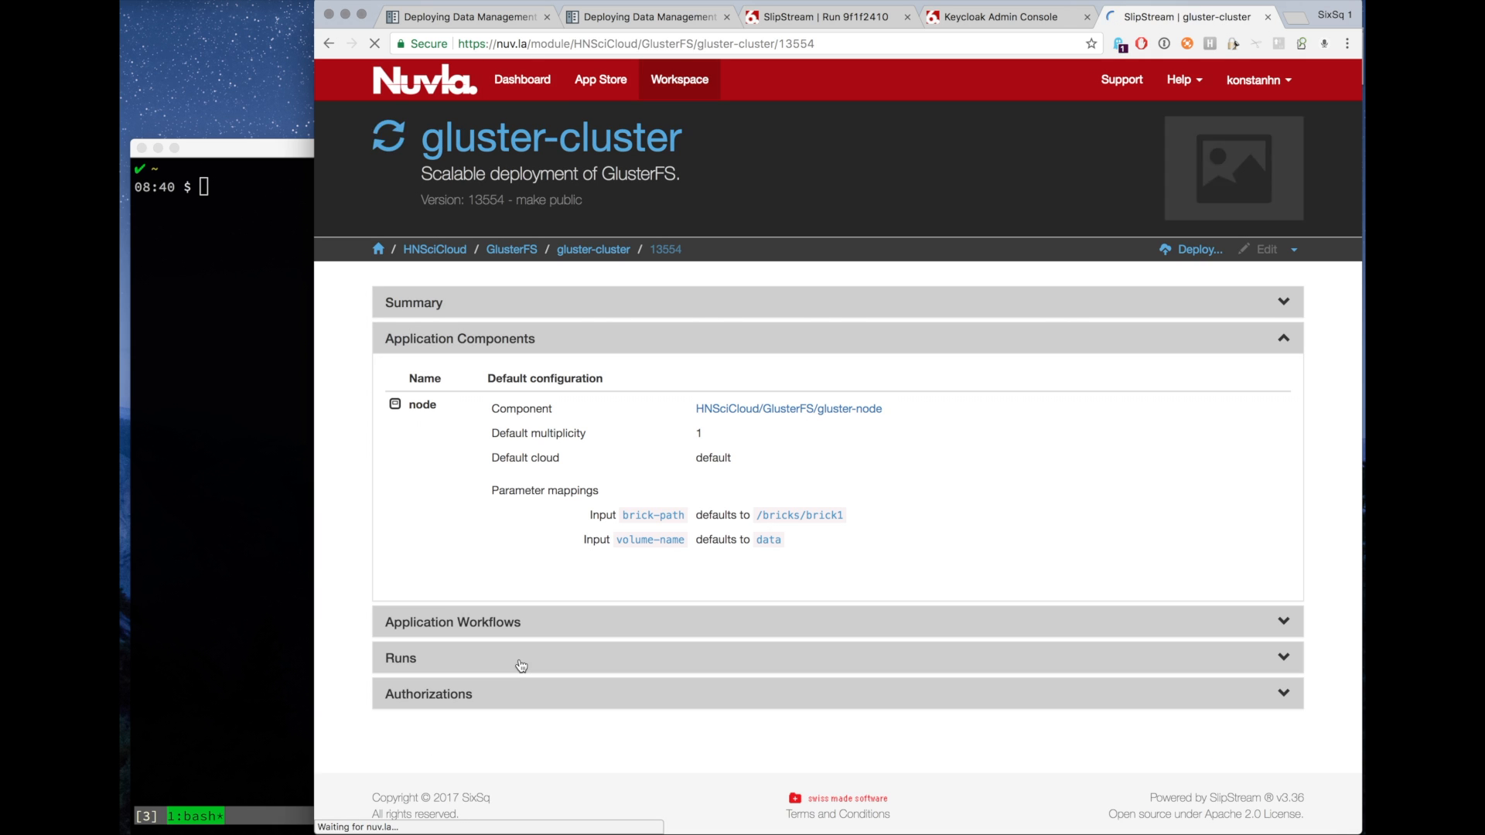
{"action": "left_click", "coordinate": [1173, 250]}
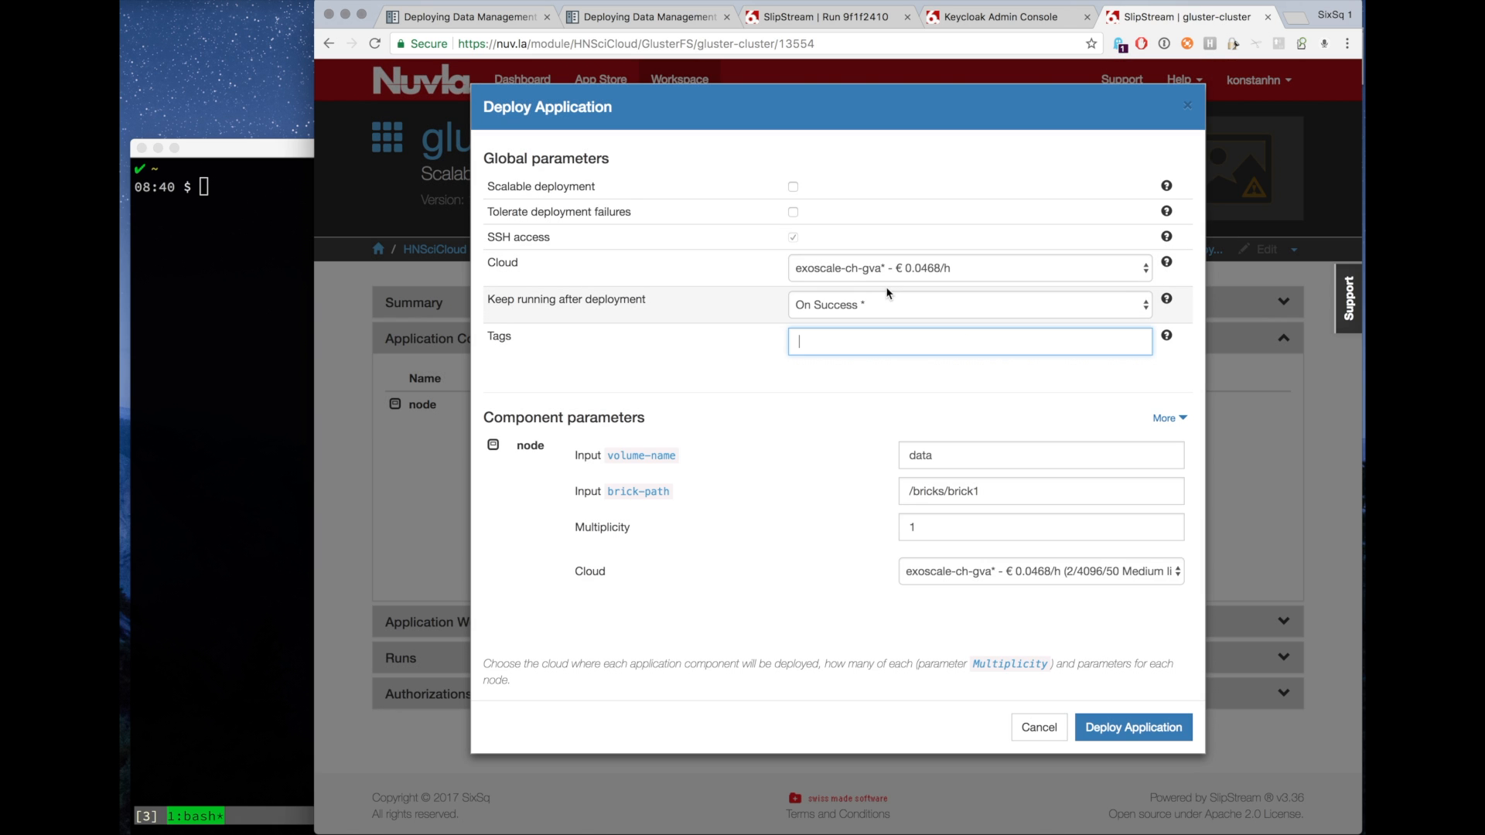
{"action": "left_click", "coordinate": [870, 268]}
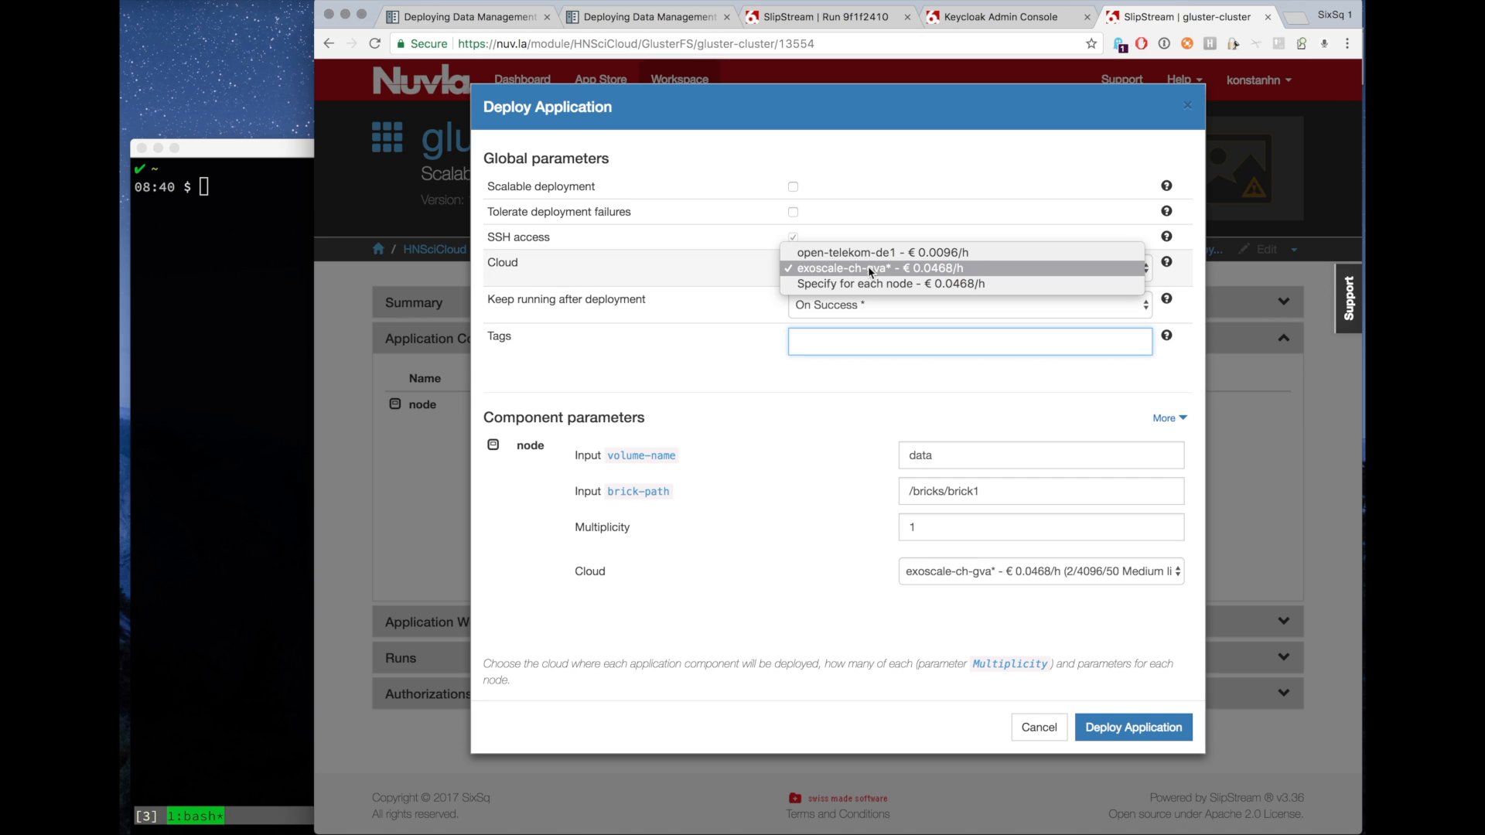
{"action": "left_click", "coordinate": [861, 254]}
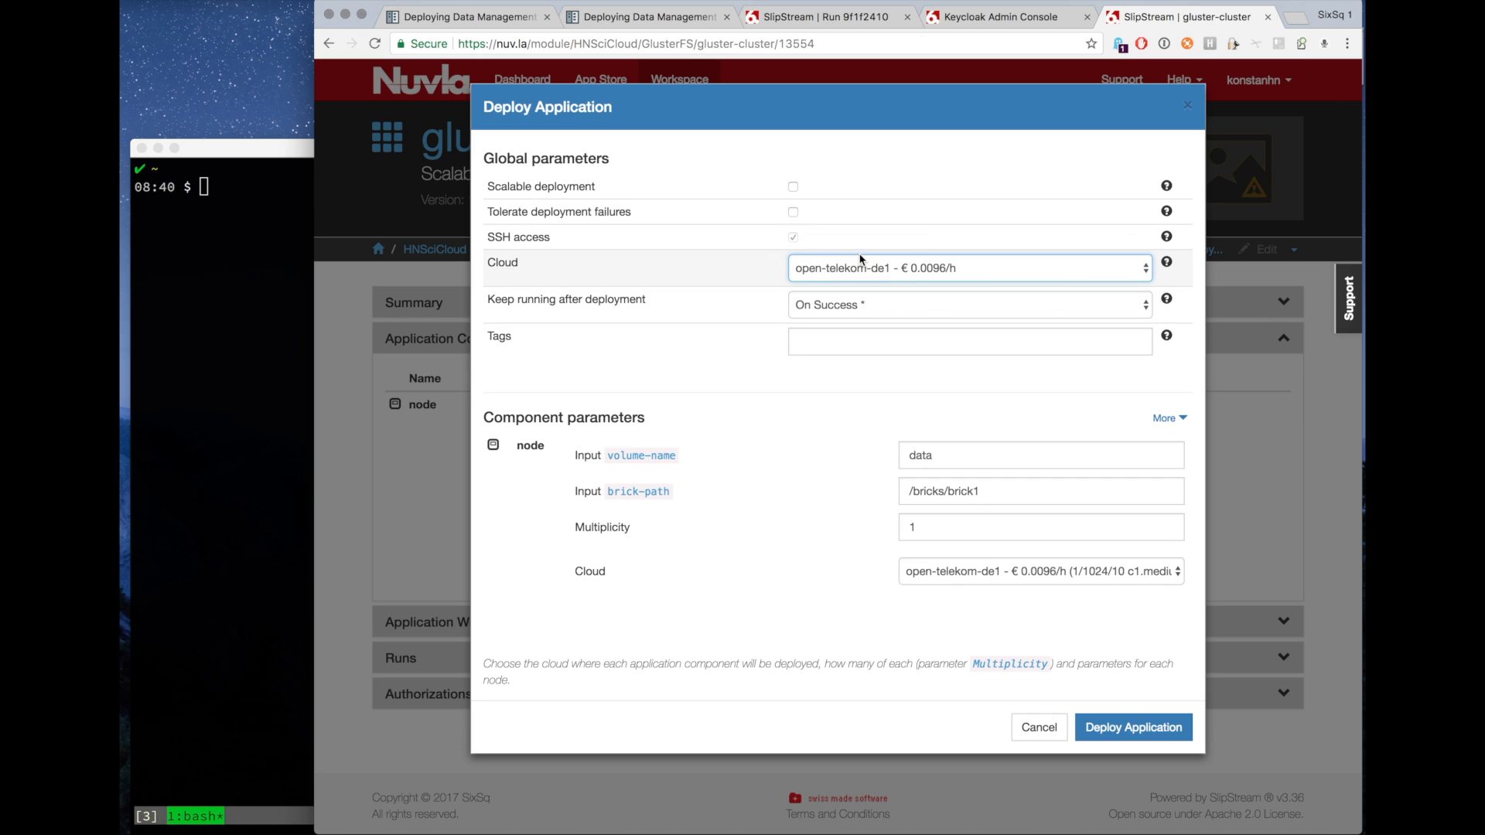
{"action": "left_click", "coordinate": [793, 187]}
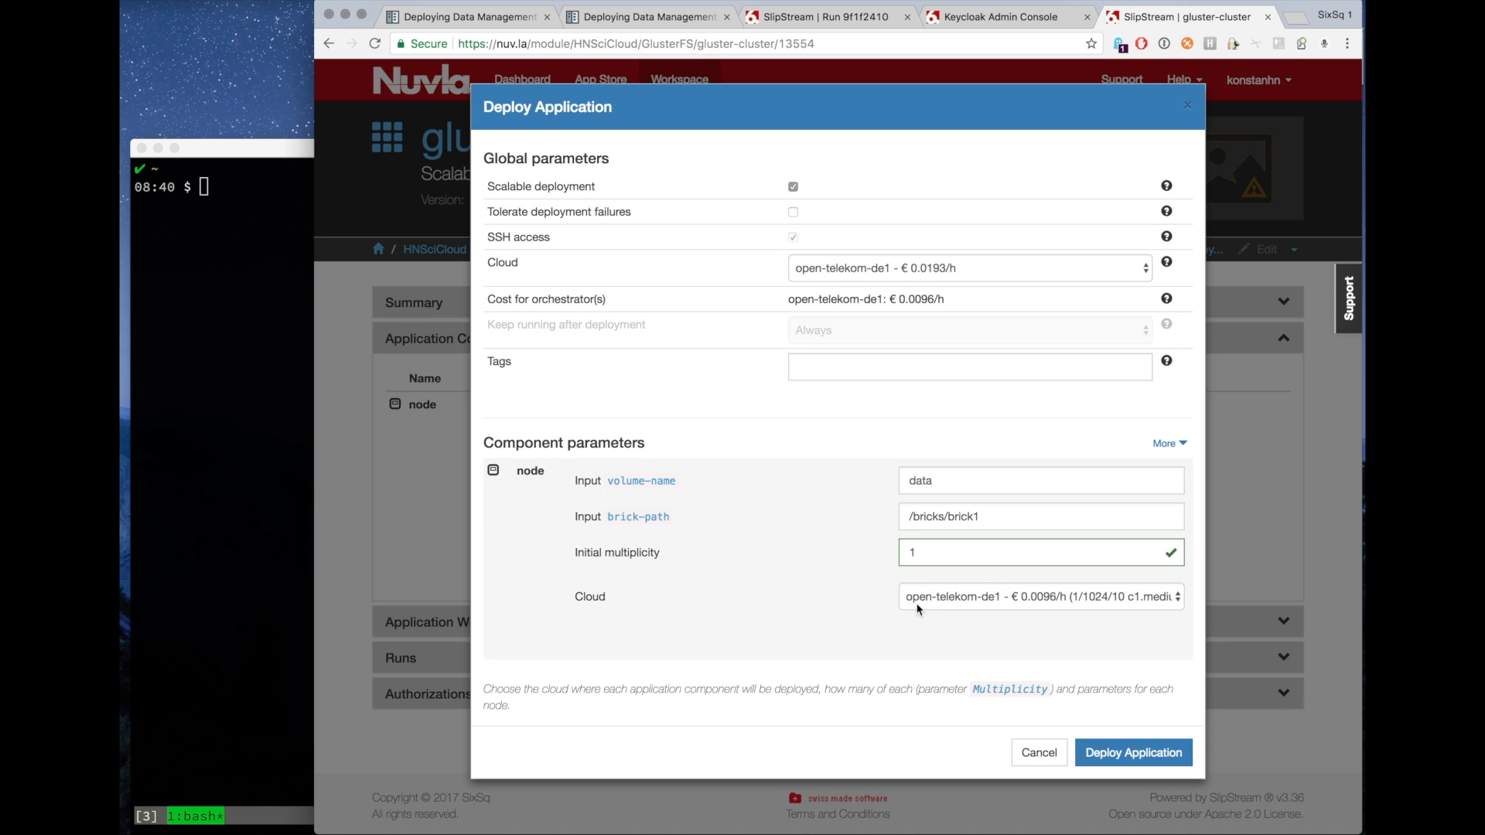
{"action": "left_click", "coordinate": [1119, 762]}
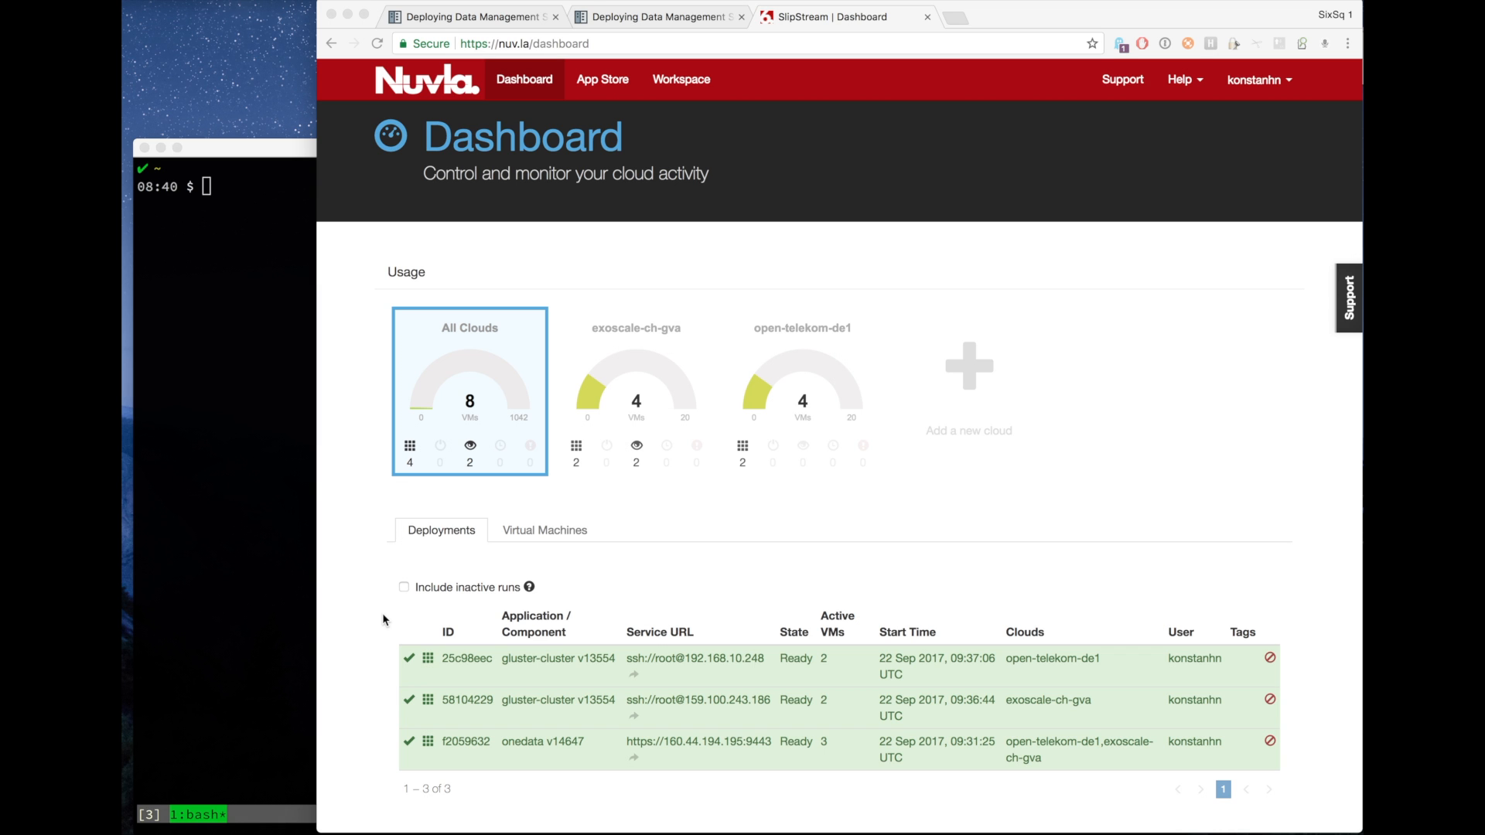
Open the ready onedata deployment, examine the onezone.1 parameters and follow its Onezone URL.
{"action": "left_click", "coordinate": [468, 19]}
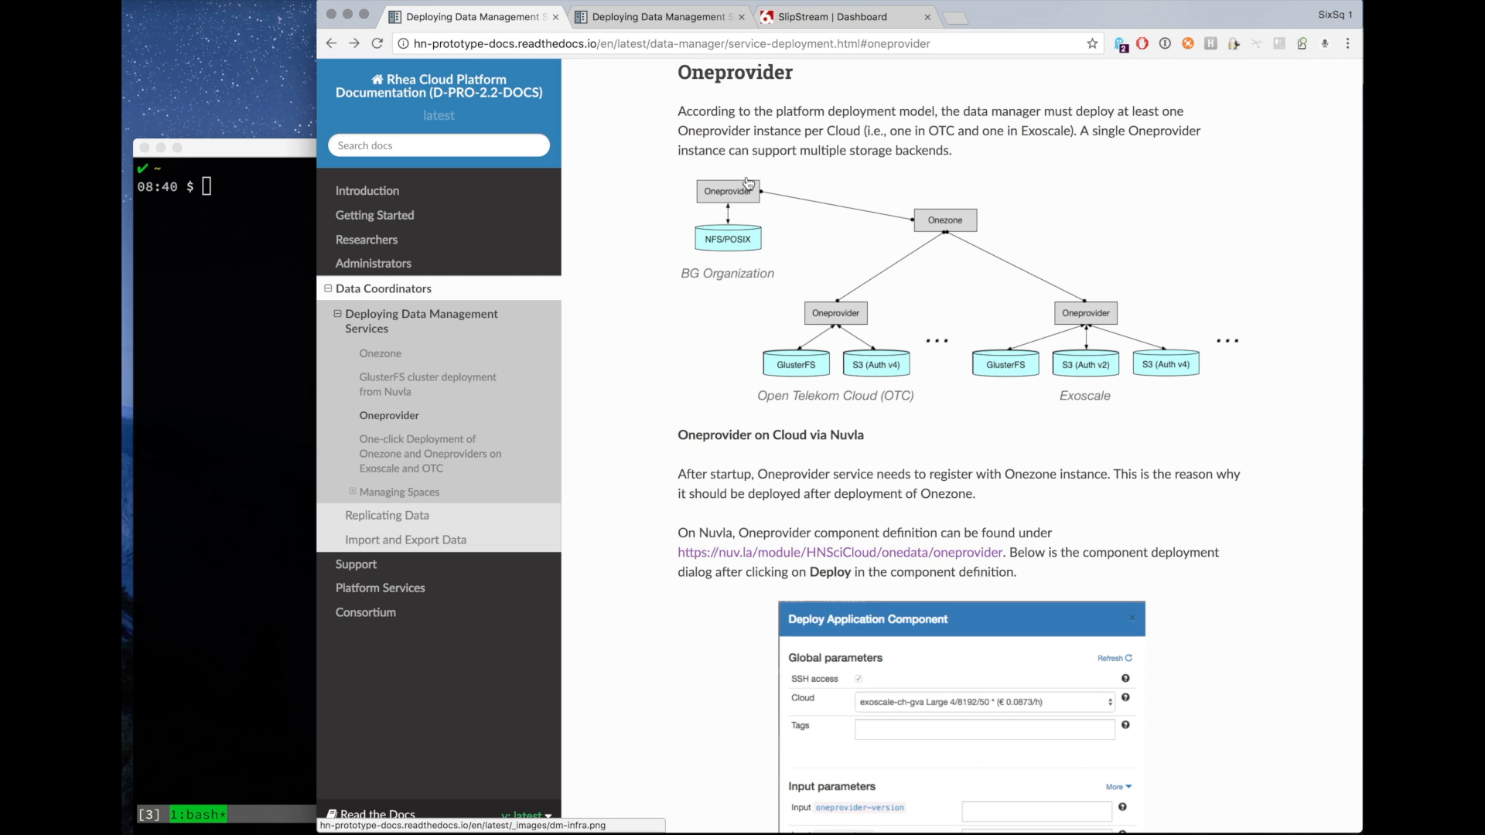
{"action": "left_click", "coordinate": [820, 18]}
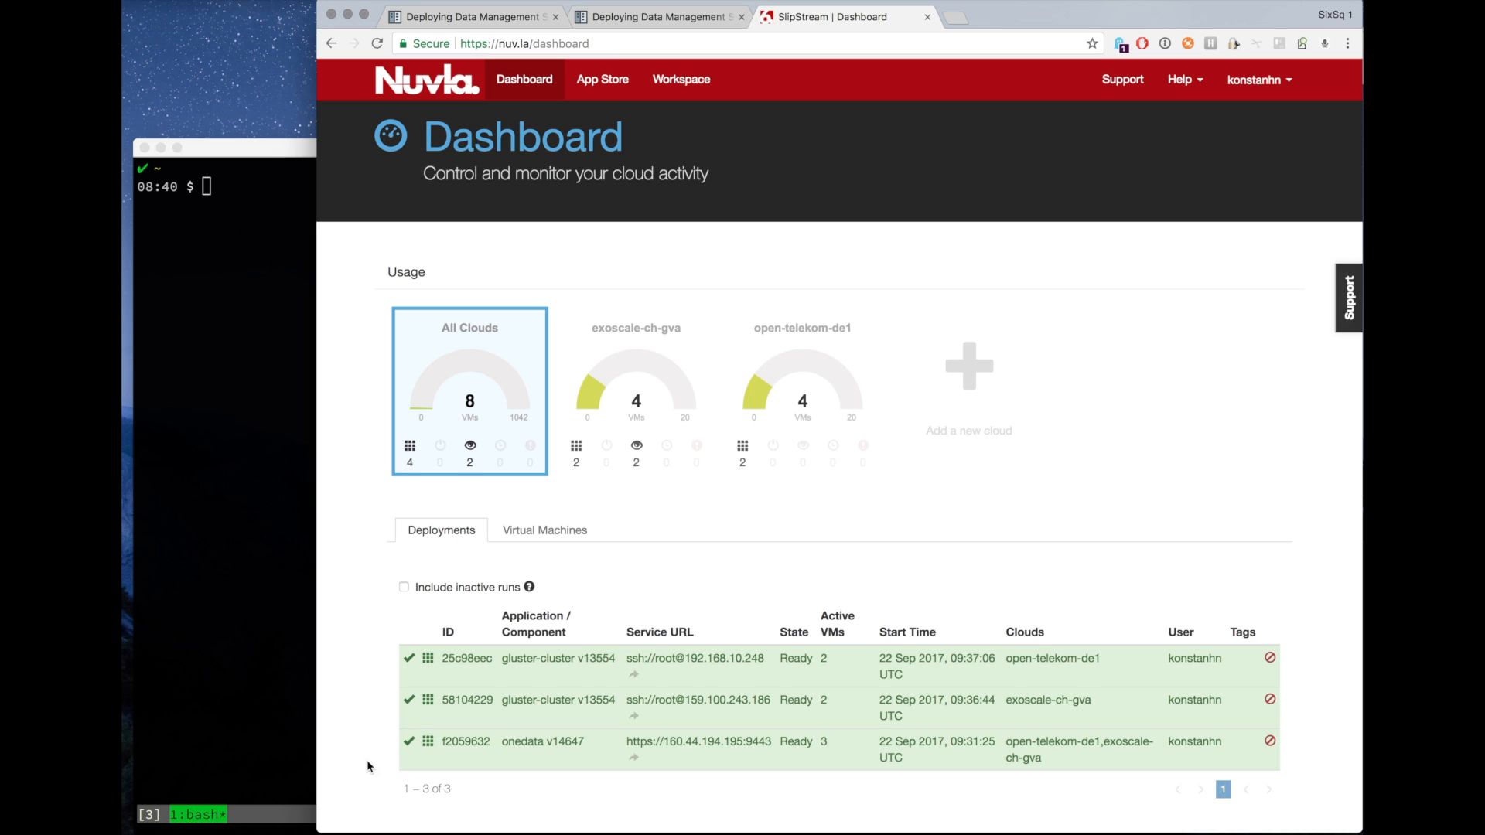
{"action": "left_click", "coordinate": [467, 742]}
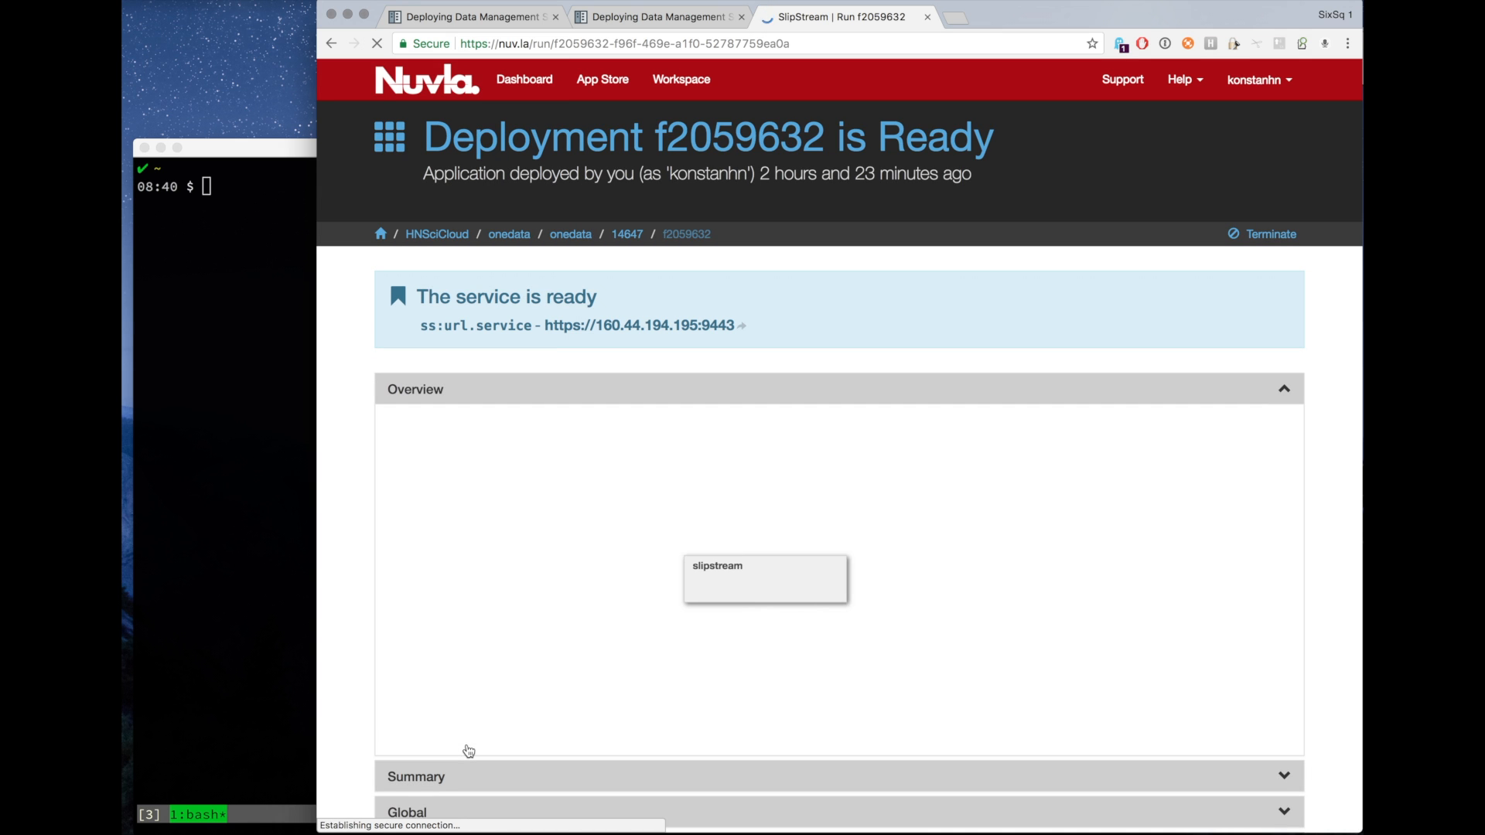
{"action": "scroll", "coordinate": [530, 696], "scroll_direction": "up", "scroll_amount": 1}
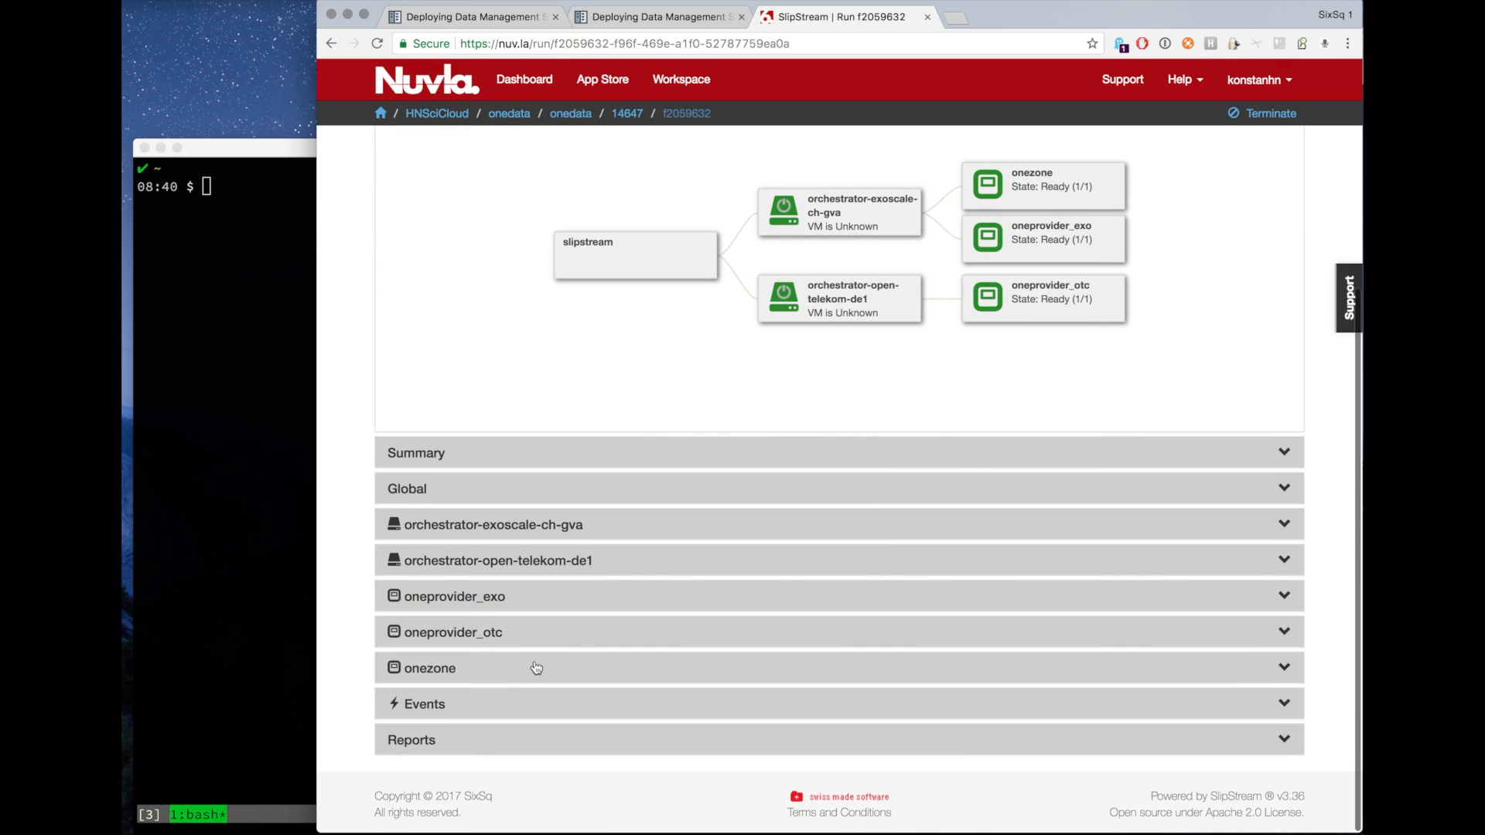
{"action": "left_click", "coordinate": [467, 670]}
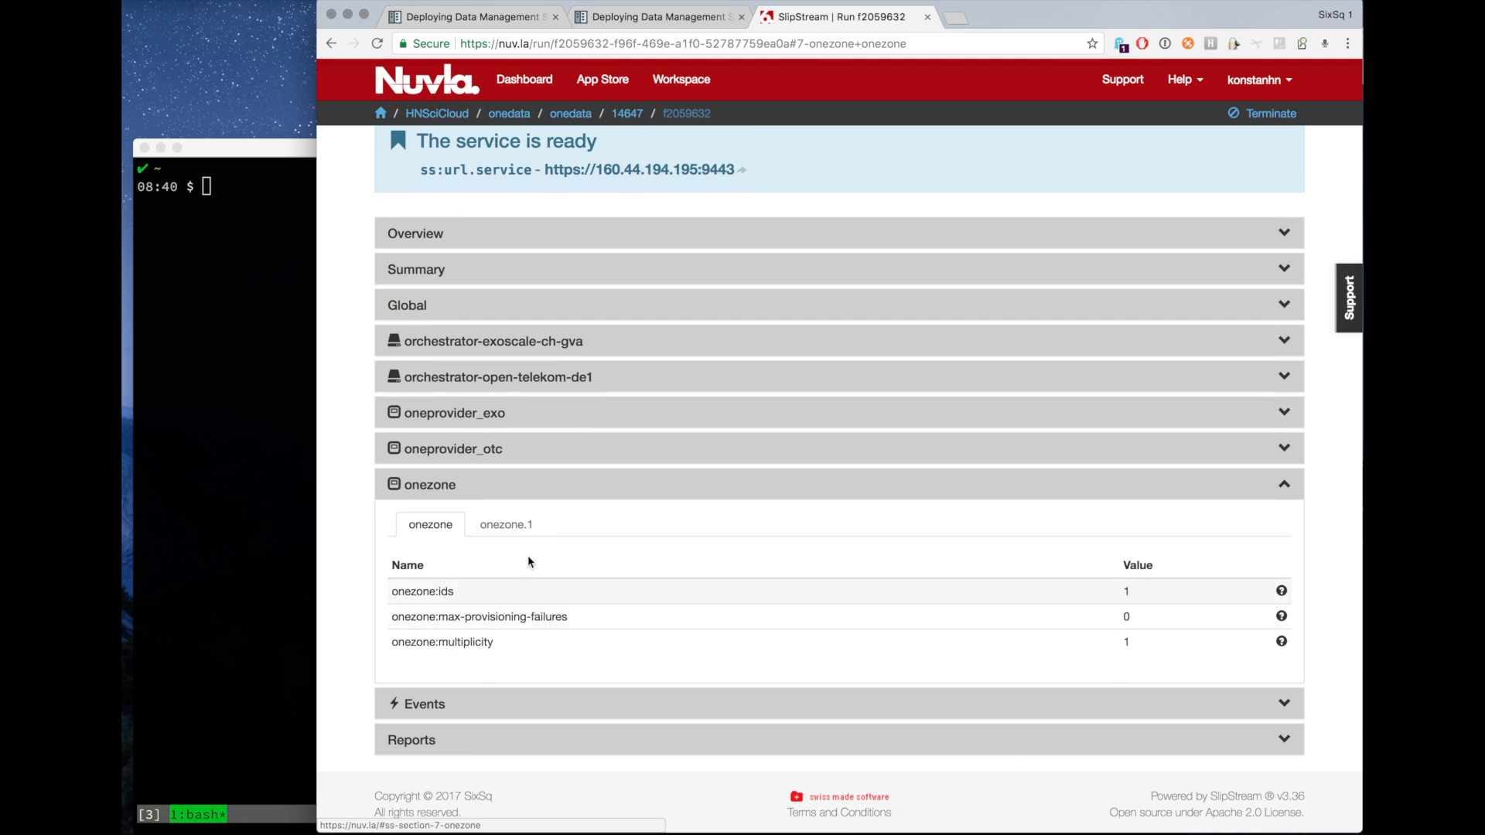
{"action": "left_click", "coordinate": [507, 522]}
{"action": "scroll", "coordinate": [512, 531], "scroll_direction": "down", "scroll_amount": 10}
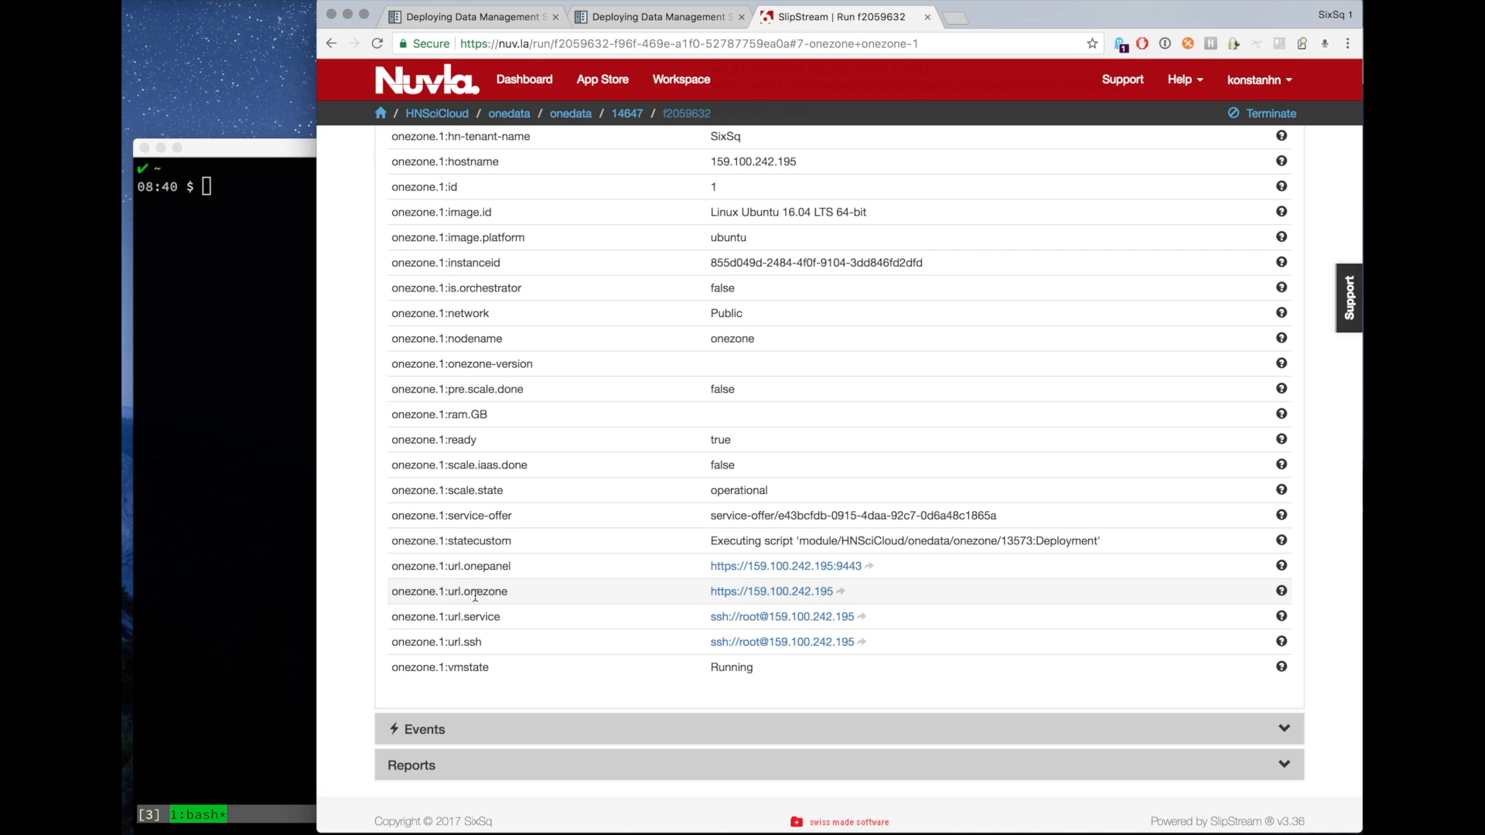
{"action": "left_click", "coordinate": [789, 598]}
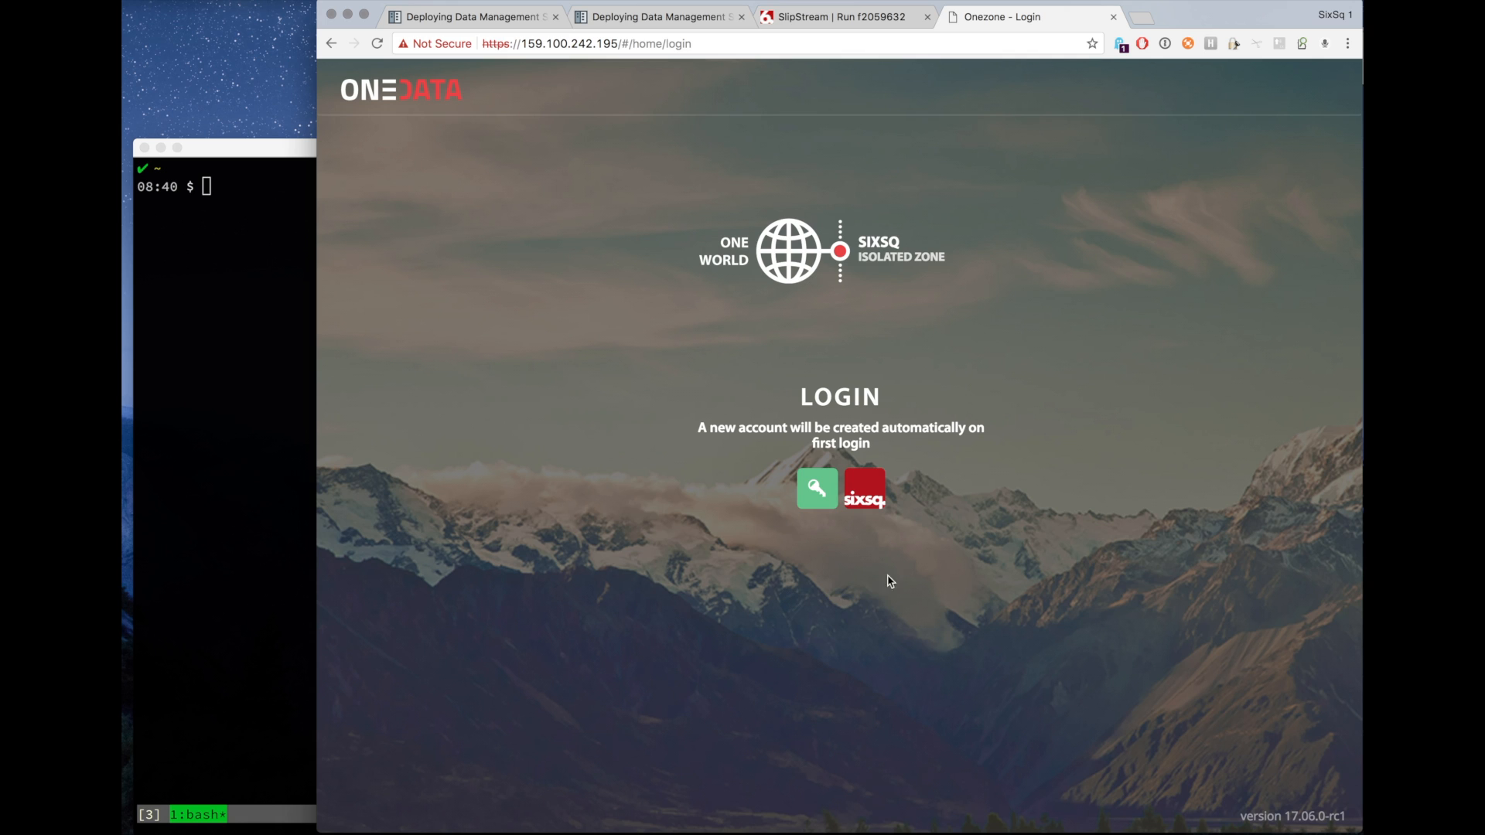
Log in to Onezone through the SixSq identity provider and create a new space named space1.
{"action": "left_click", "coordinate": [867, 497]}
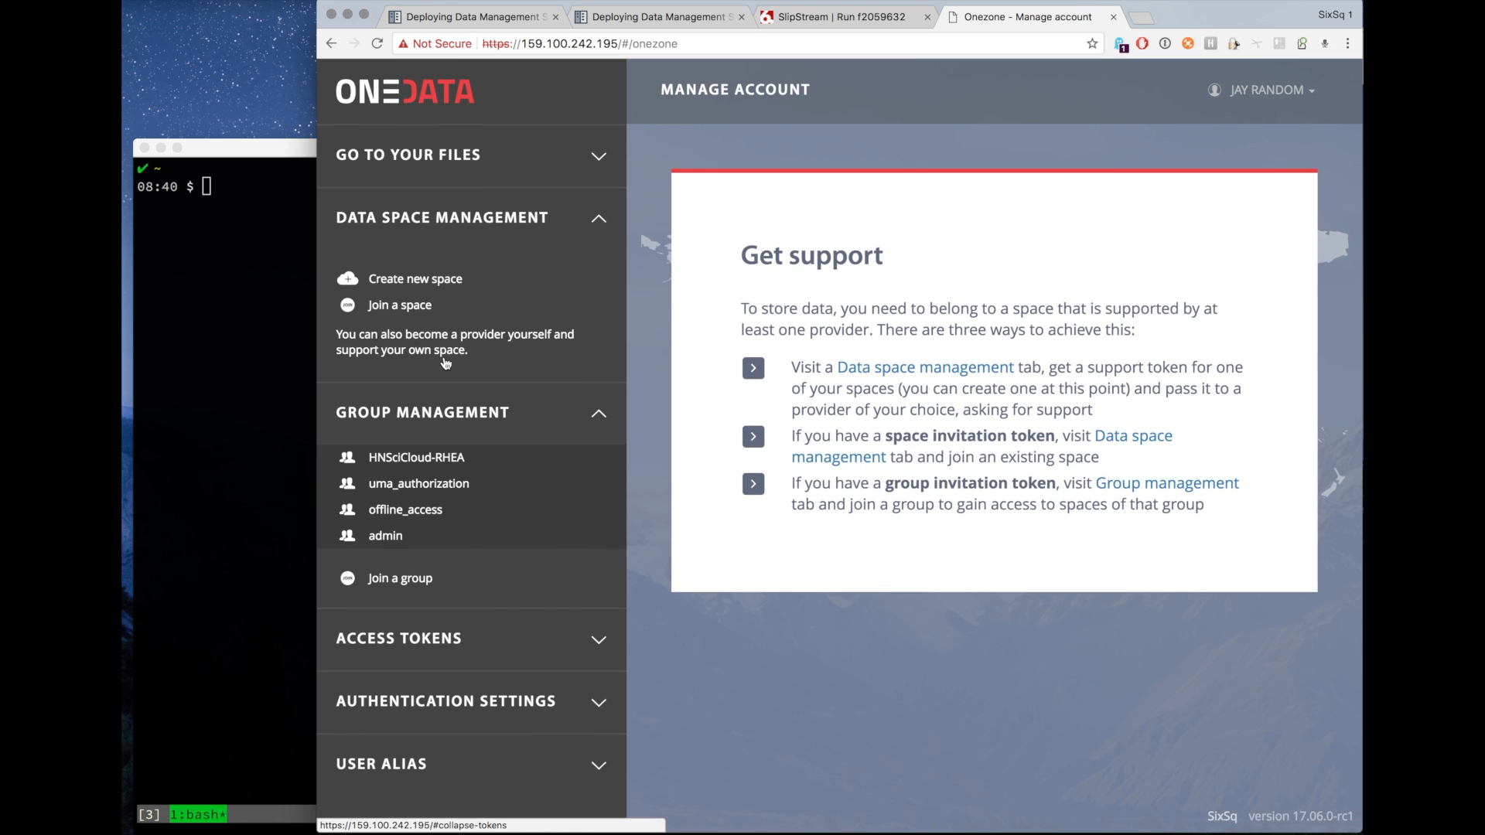
{"action": "left_click", "coordinate": [420, 280]}
{"action": "type", "text": "space1"}
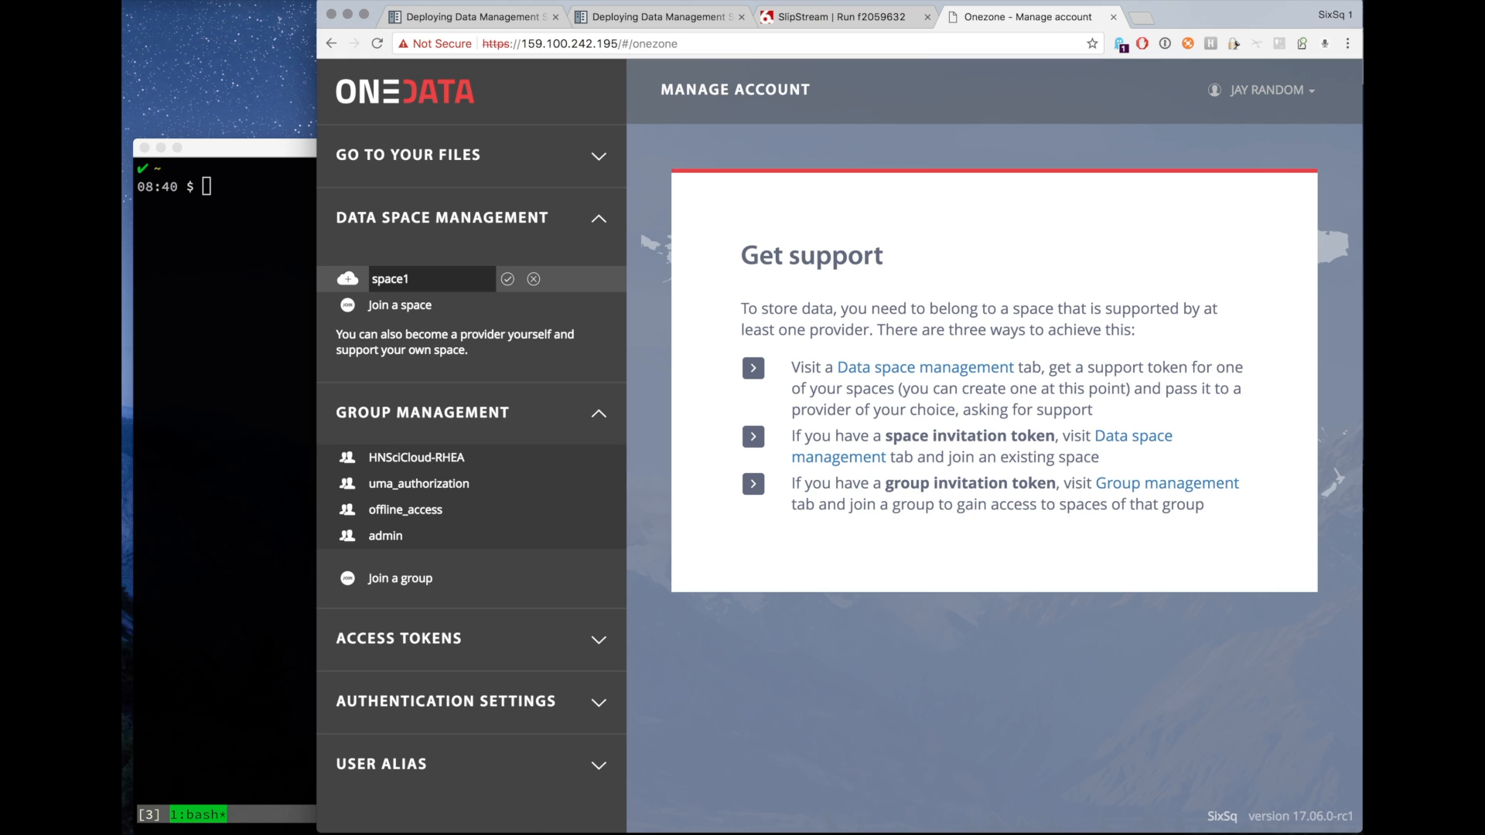
{"action": "key", "text": "Return"}
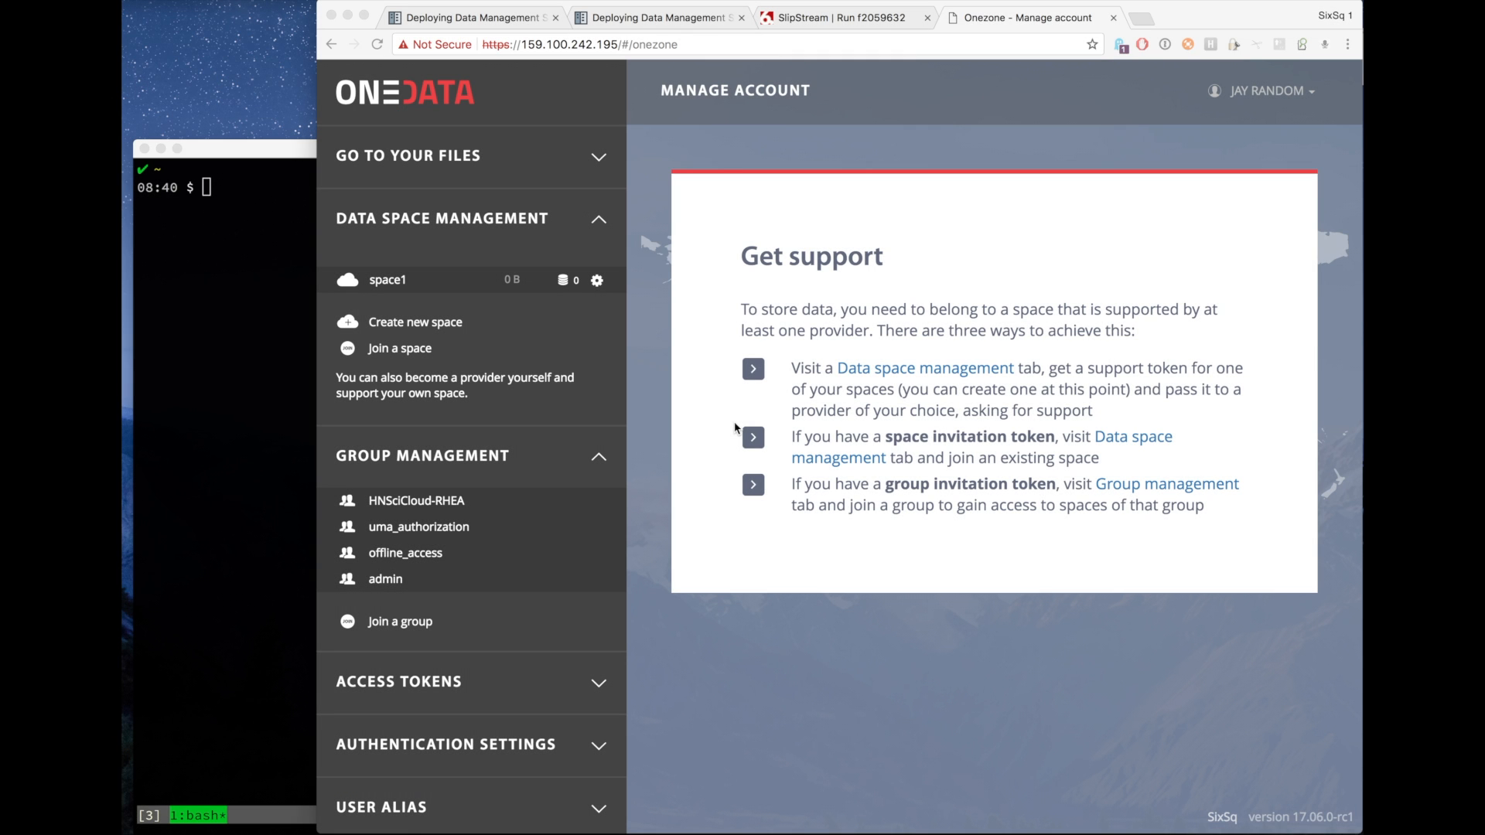
Return to the onedata deployment page and review the onezone.1 parameters.
{"action": "left_click", "coordinate": [839, 27]}
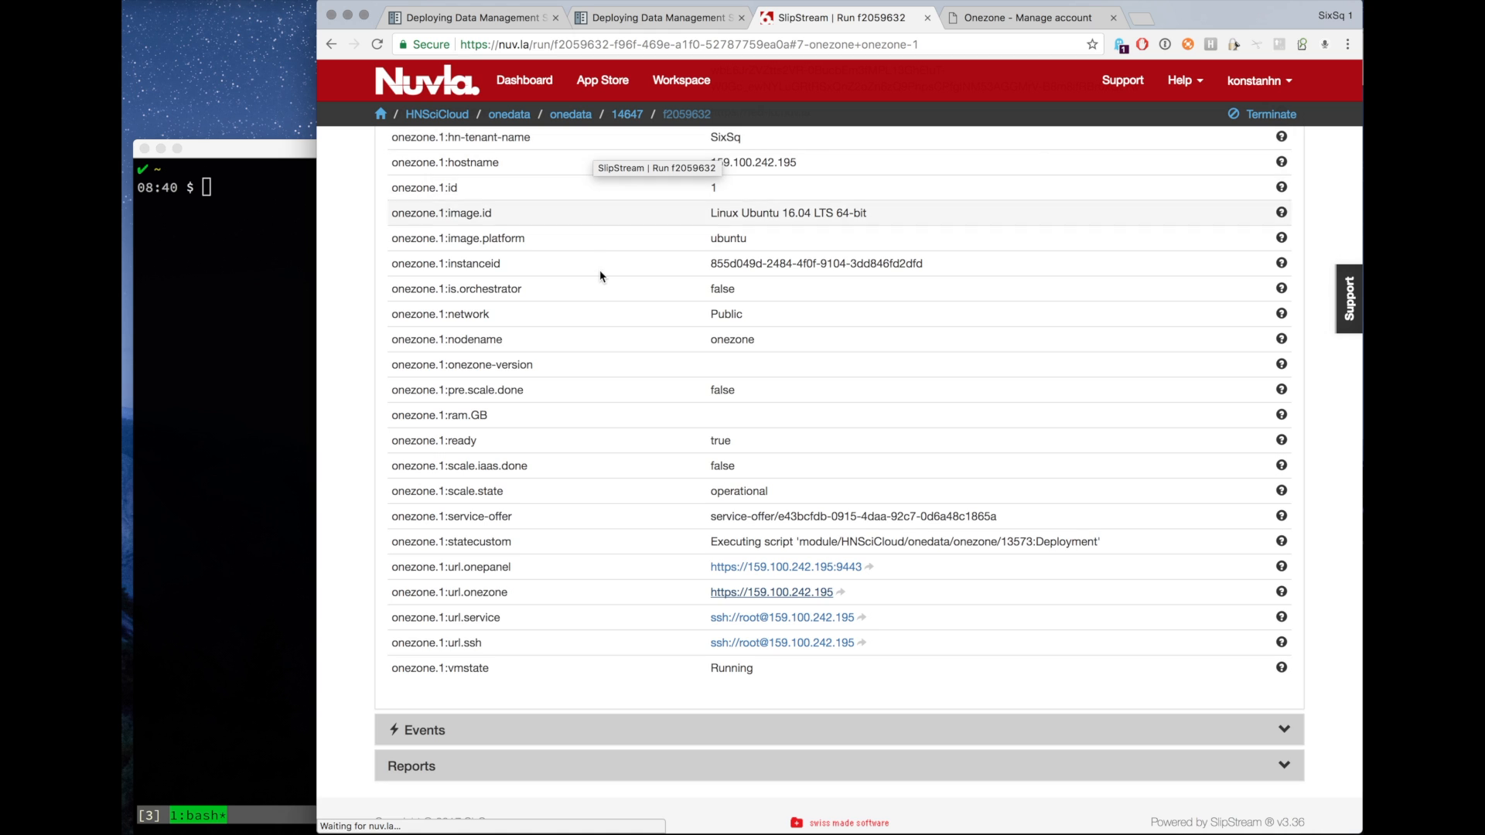
{"action": "scroll", "coordinate": [601, 276], "scroll_direction": "up", "scroll_amount": 10}
{"action": "scroll", "coordinate": [601, 276], "scroll_direction": "up", "scroll_amount": 5}
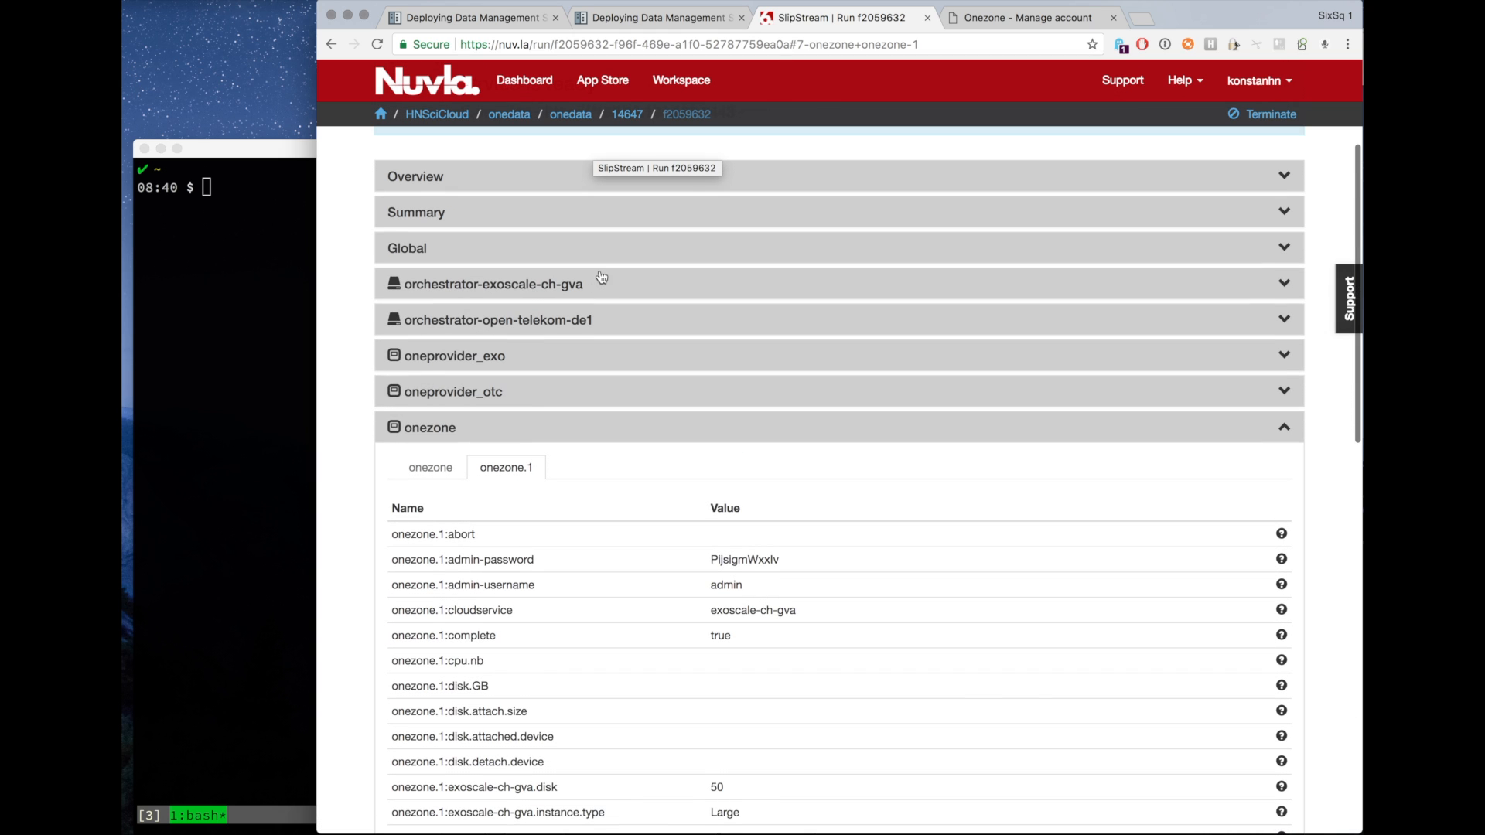
Open the oneprovider_exo.1 parameters, follow its Onepanel URL and proceed past the certificate warning.
{"action": "left_click", "coordinate": [526, 359]}
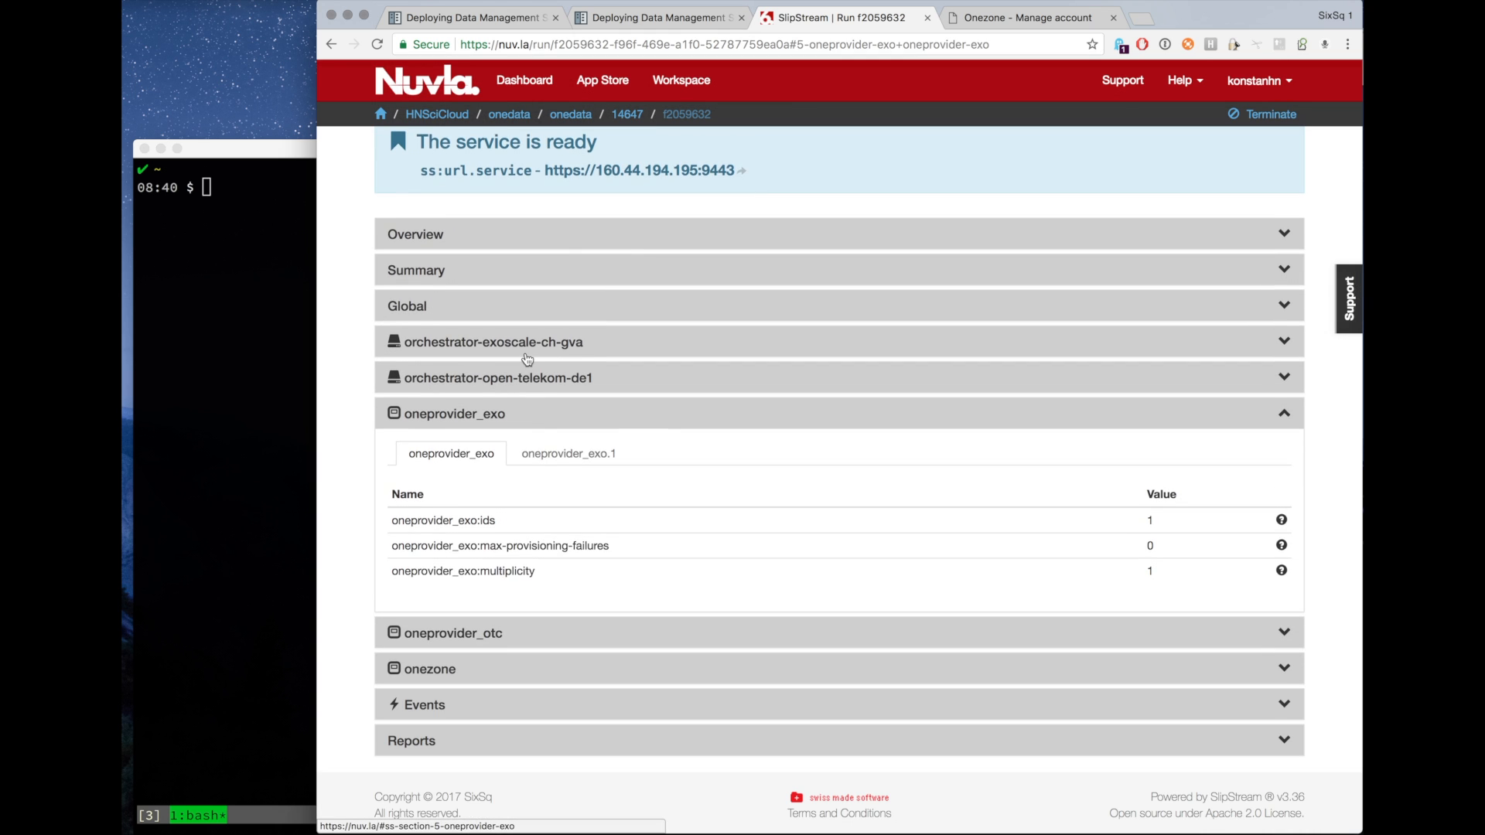
{"action": "left_click", "coordinate": [579, 455]}
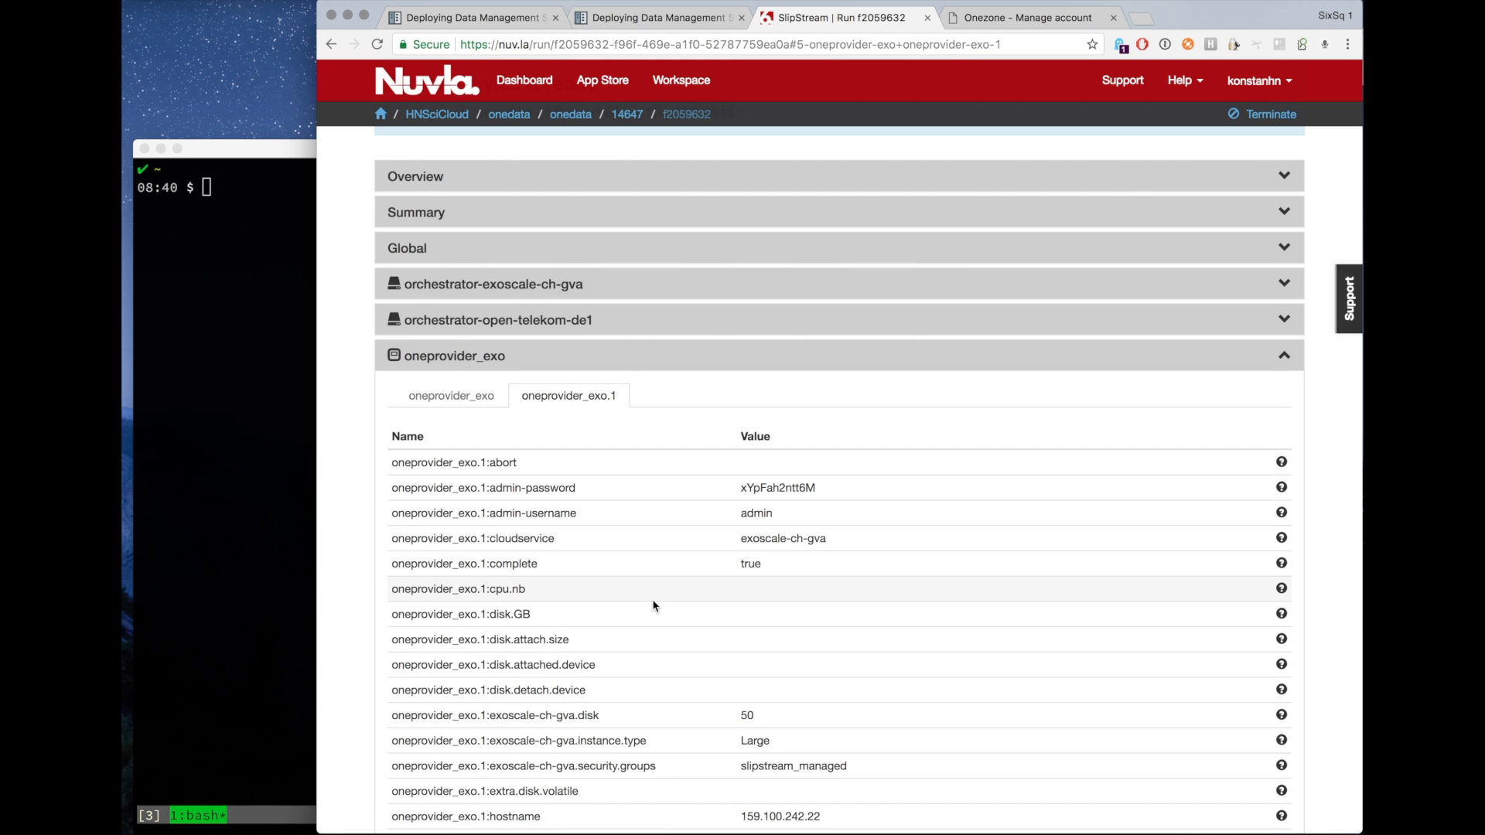
{"action": "scroll", "coordinate": [652, 605], "scroll_direction": "down", "scroll_amount": 5}
{"action": "scroll", "coordinate": [653, 605], "scroll_direction": "down", "scroll_amount": 5}
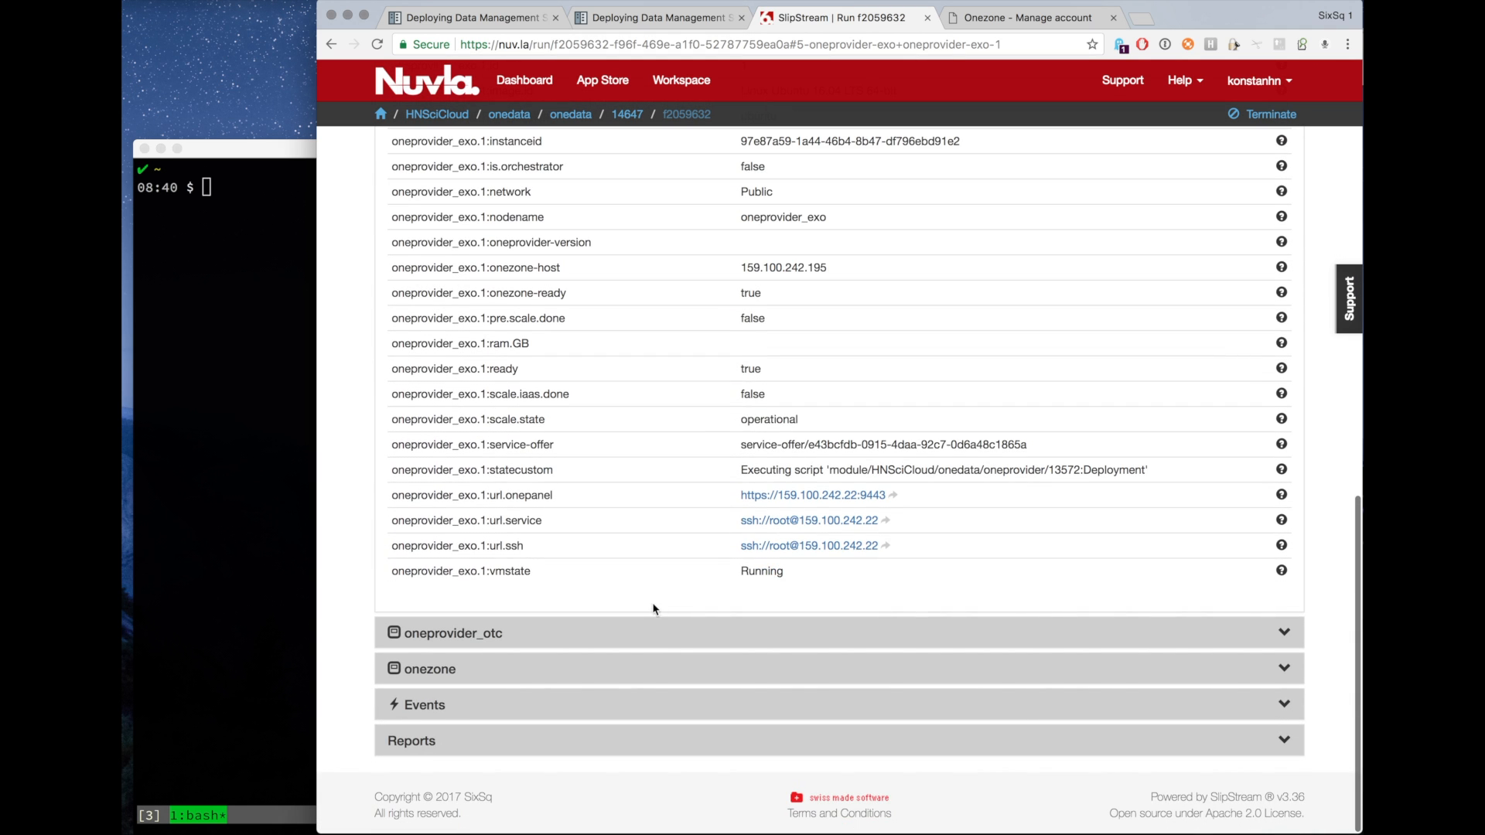
{"action": "left_click", "coordinate": [801, 496]}
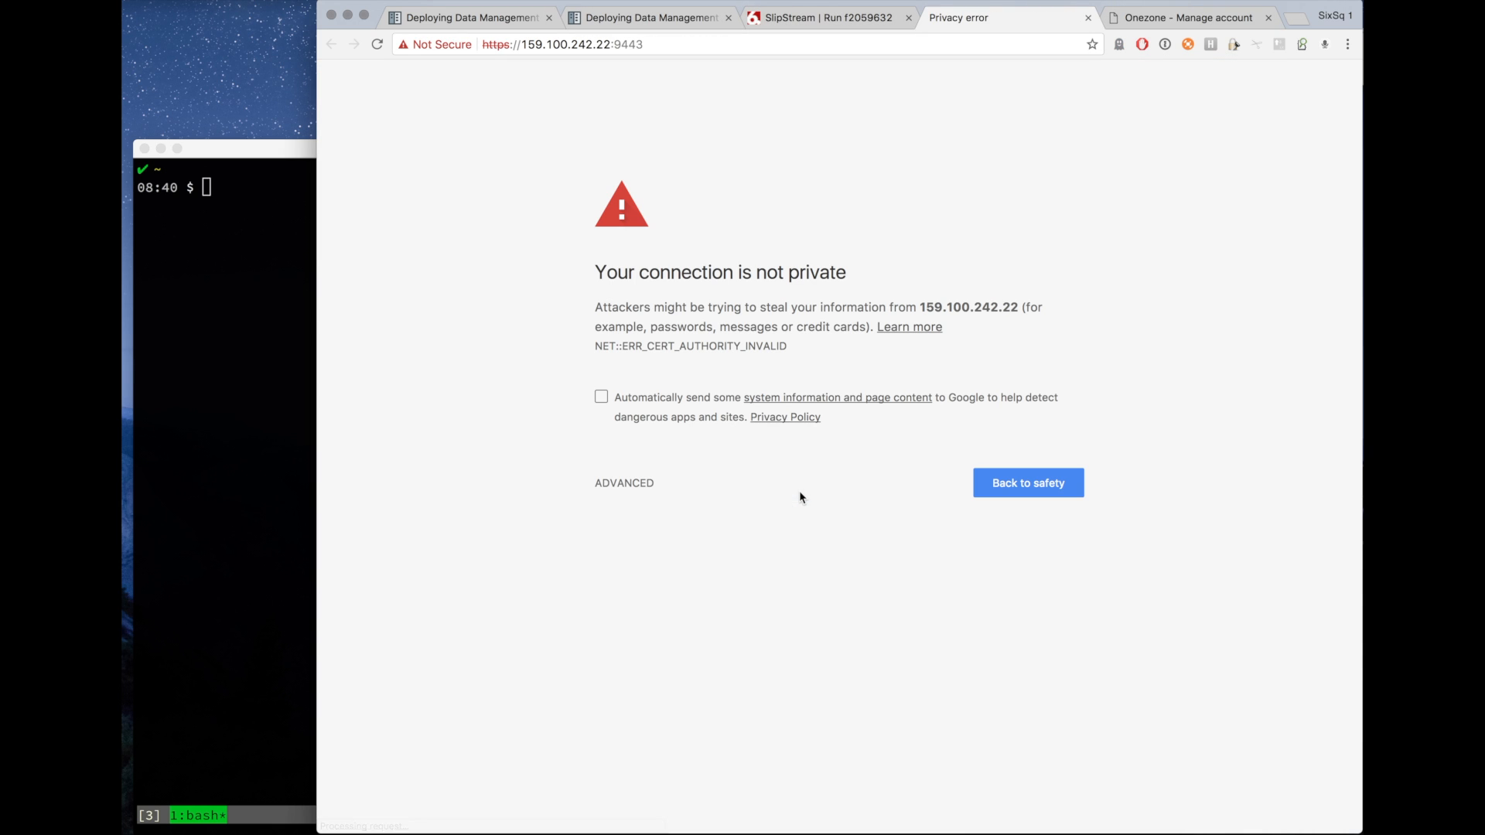
{"action": "left_click", "coordinate": [630, 484]}
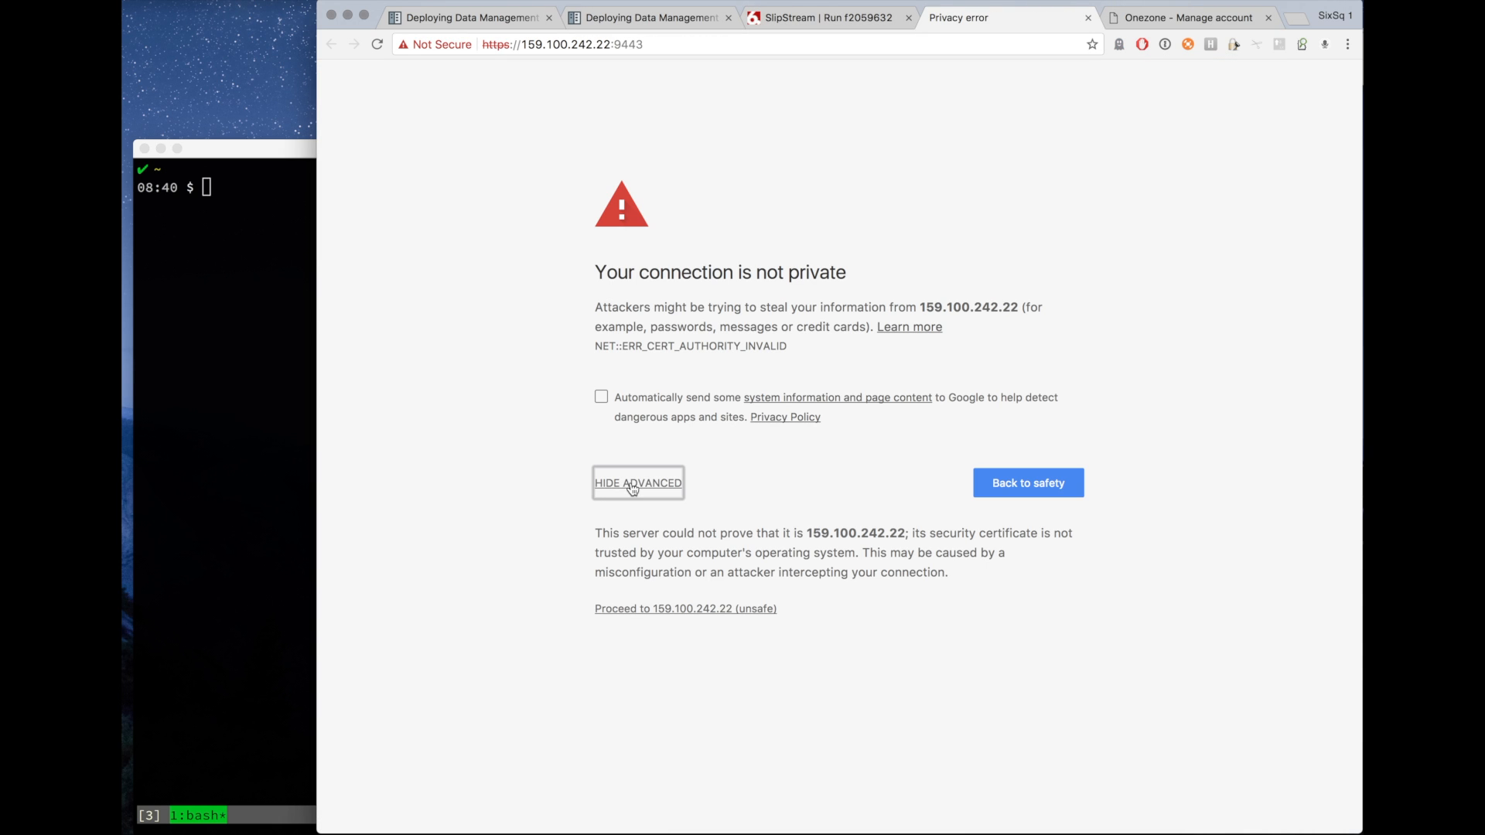
{"action": "left_click", "coordinate": [656, 610]}
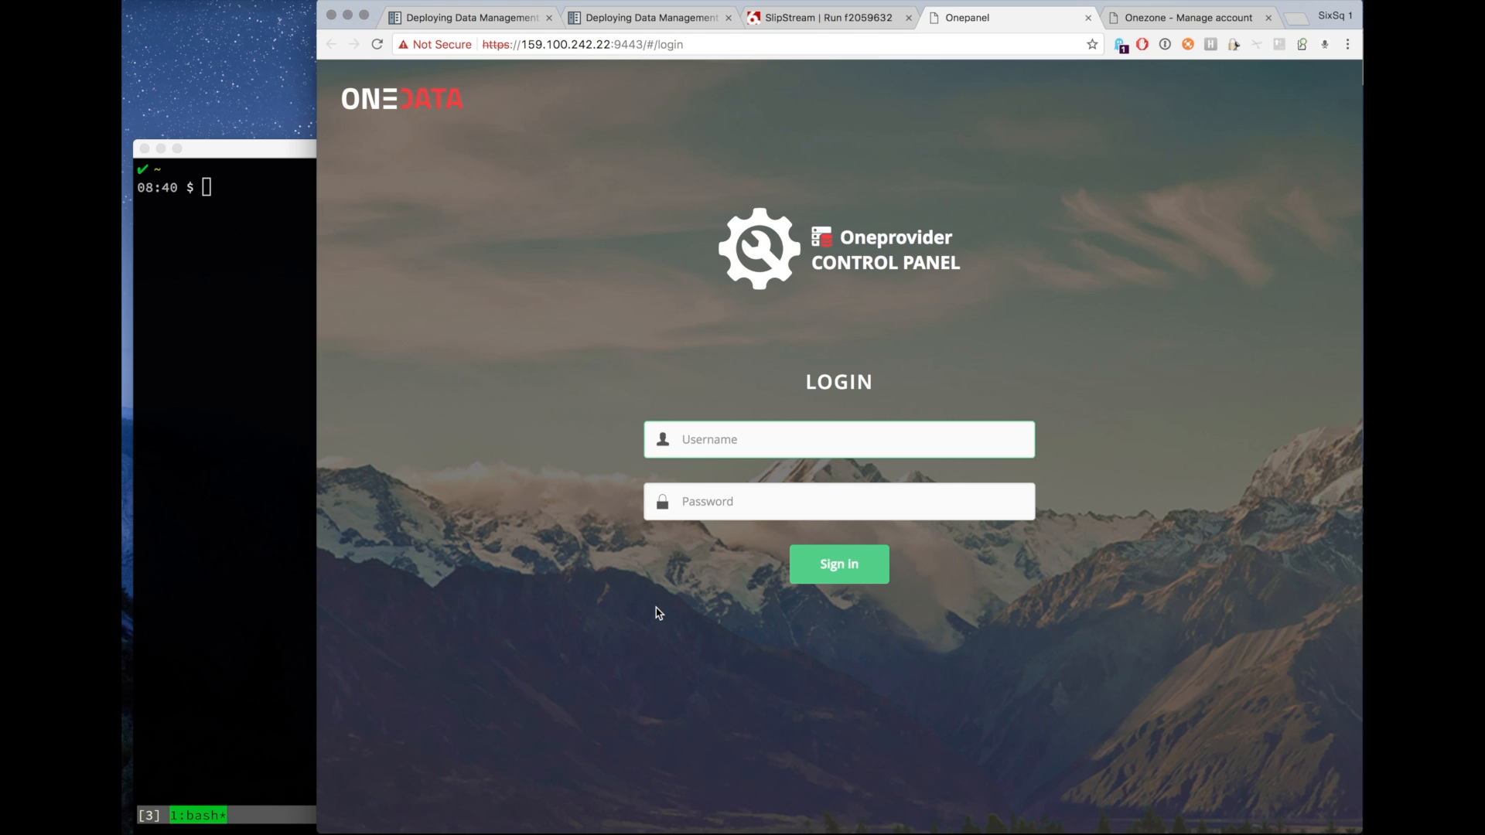
Log in to the Oneprovider control panel as admin using the admin password copied from the oneprovider_exo.1 parameters.
{"action": "type", "text": "admin"}
{"action": "left_click", "coordinate": [696, 472]}
{"action": "left_click", "coordinate": [691, 499]}
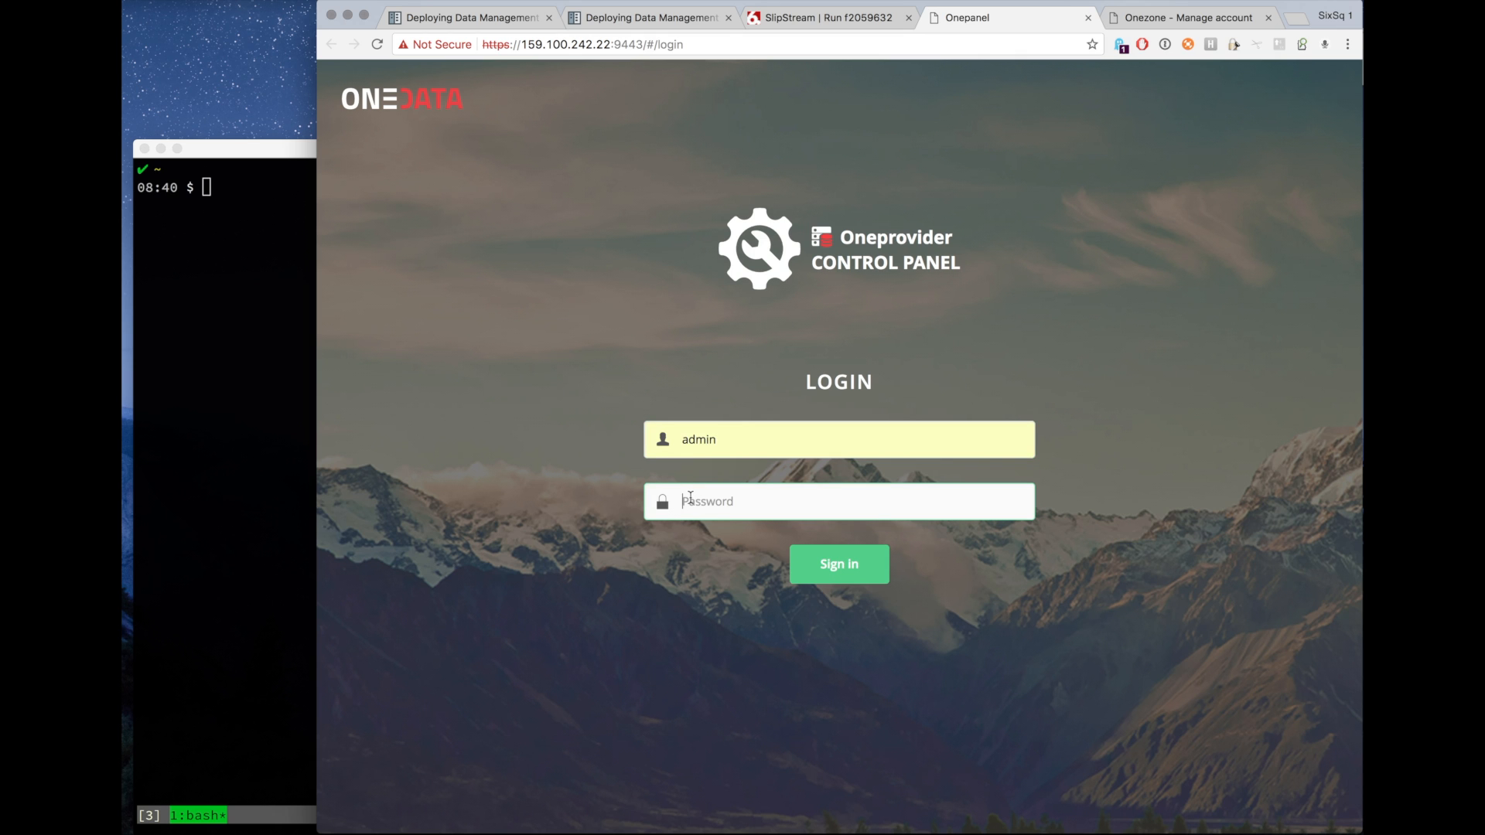
{"action": "left_click", "coordinate": [847, 14]}
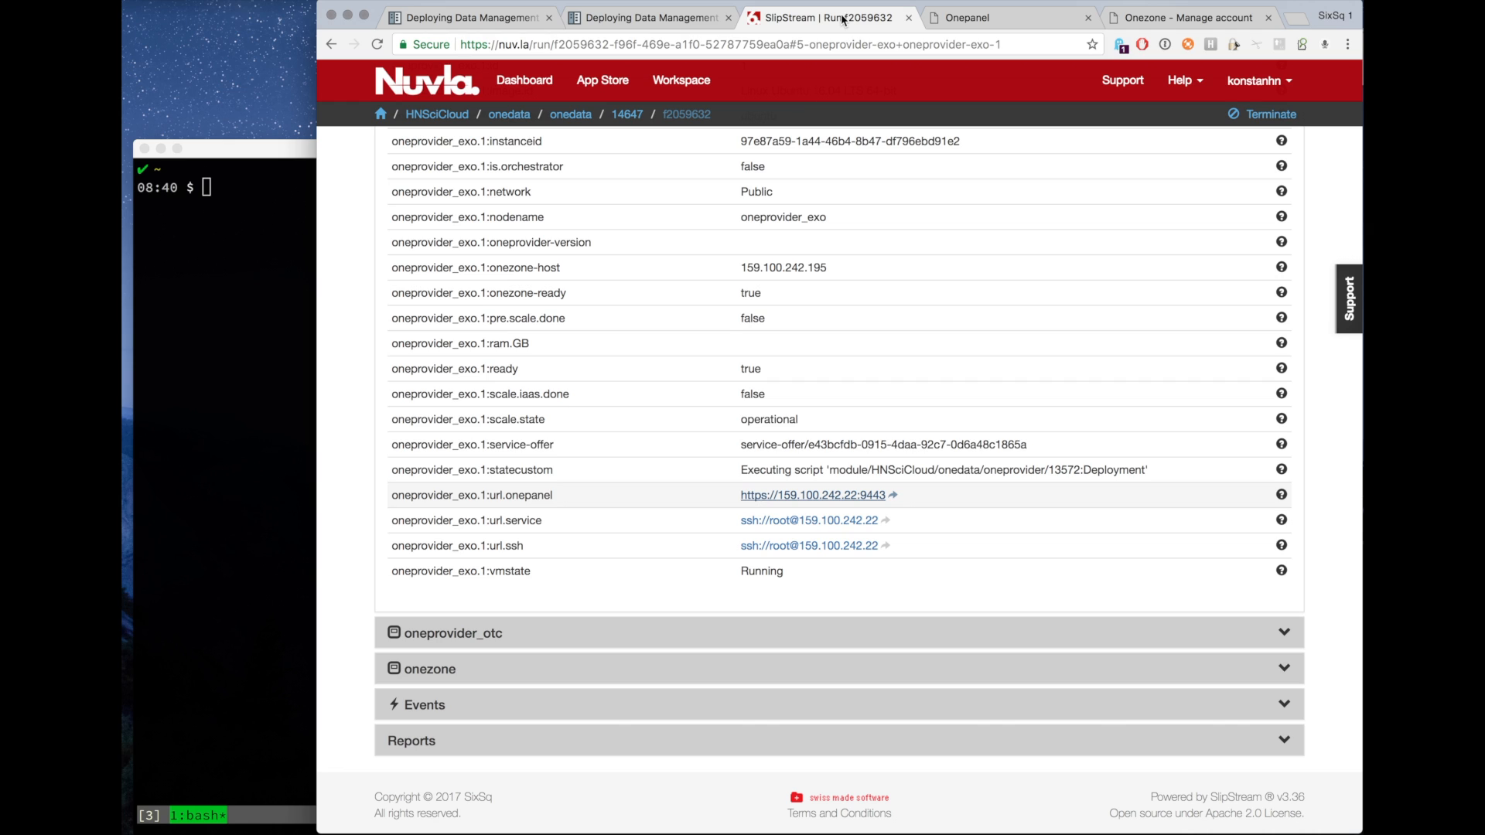
{"action": "scroll", "coordinate": [725, 334], "scroll_direction": "up", "scroll_amount": 5}
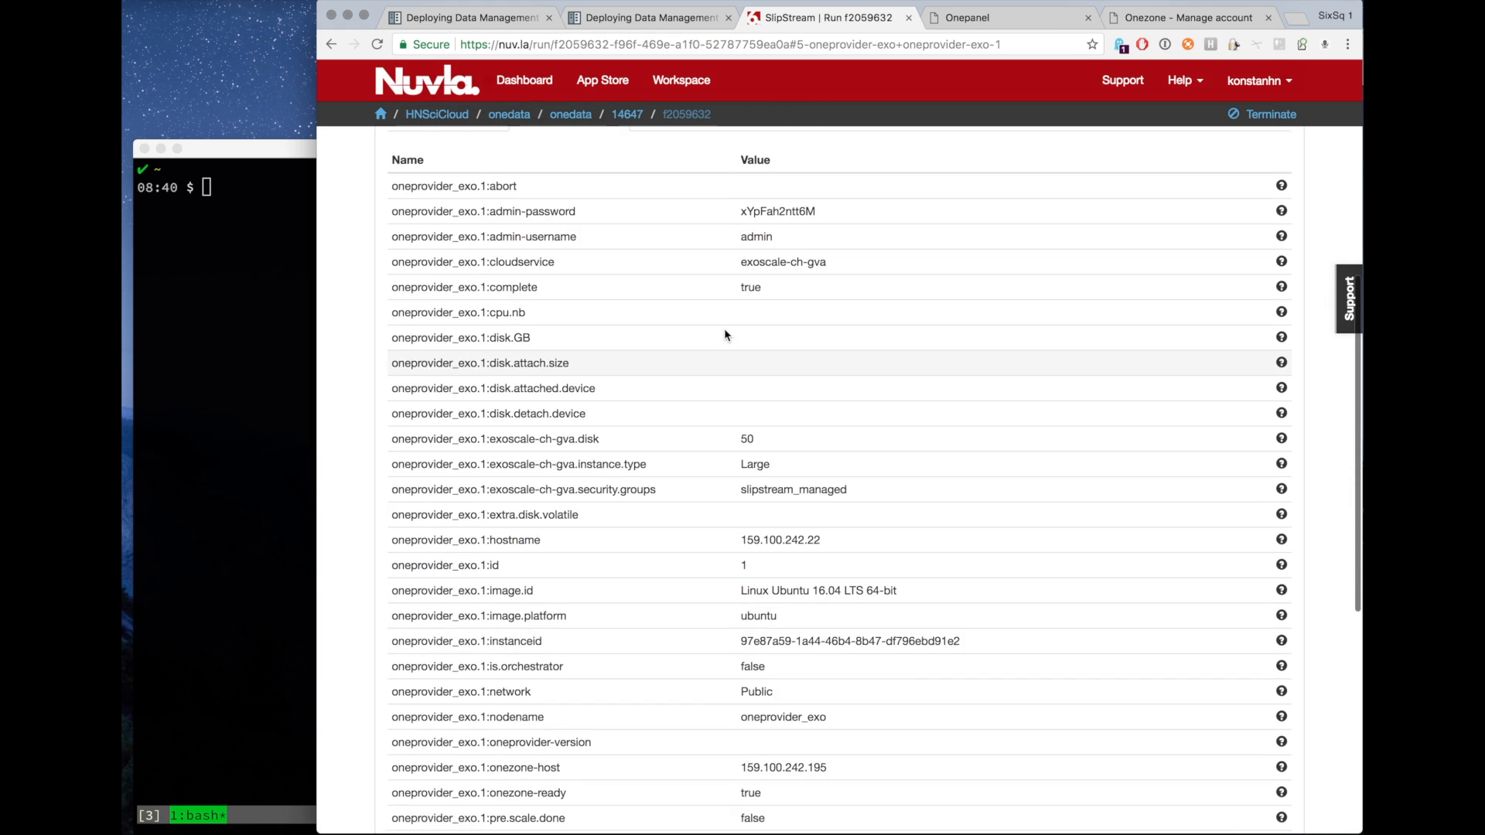
{"action": "double_click", "coordinate": [777, 243]}
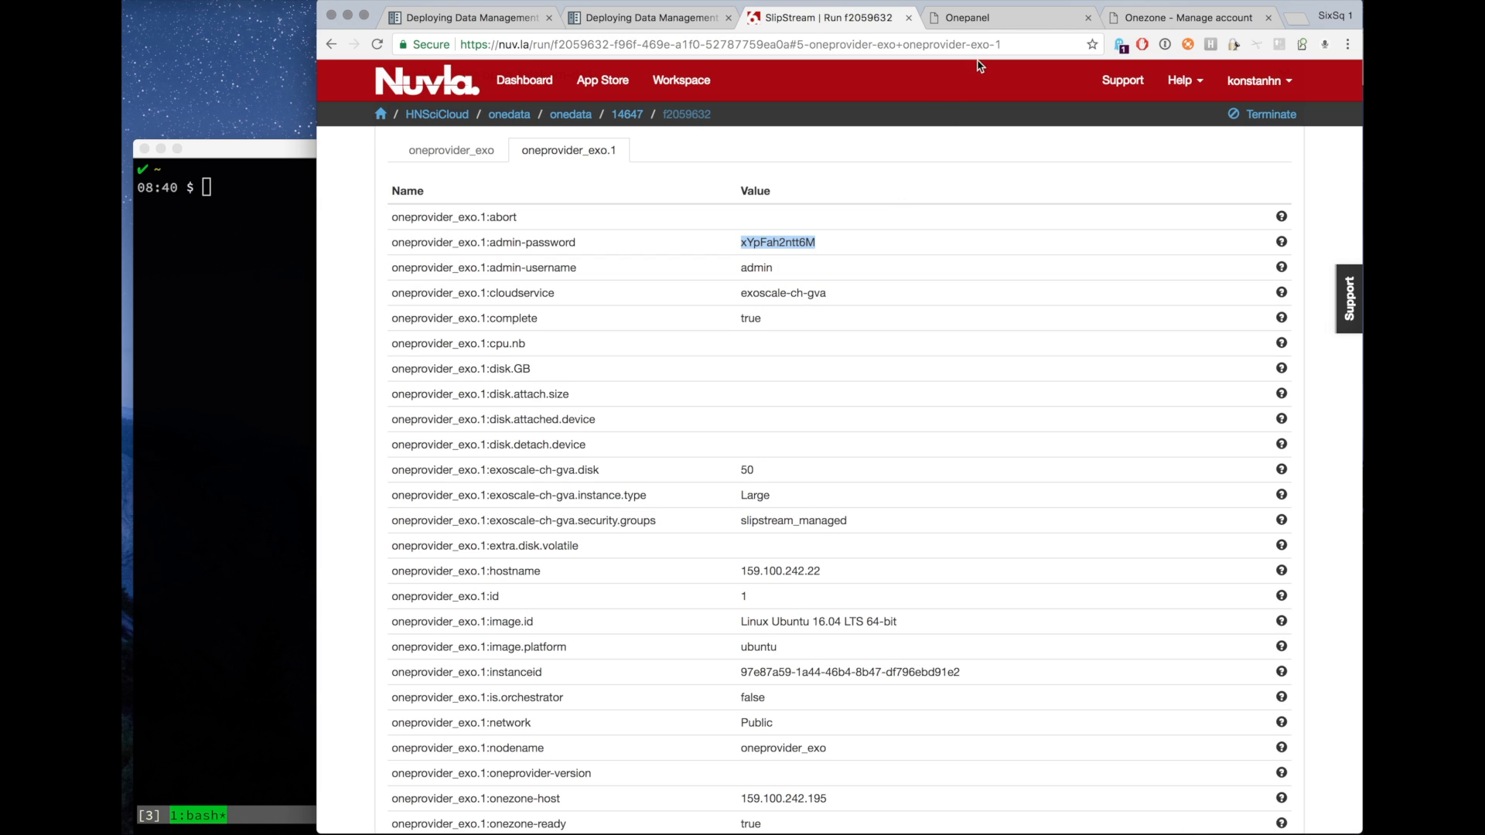
{"action": "left_click", "coordinate": [981, 24]}
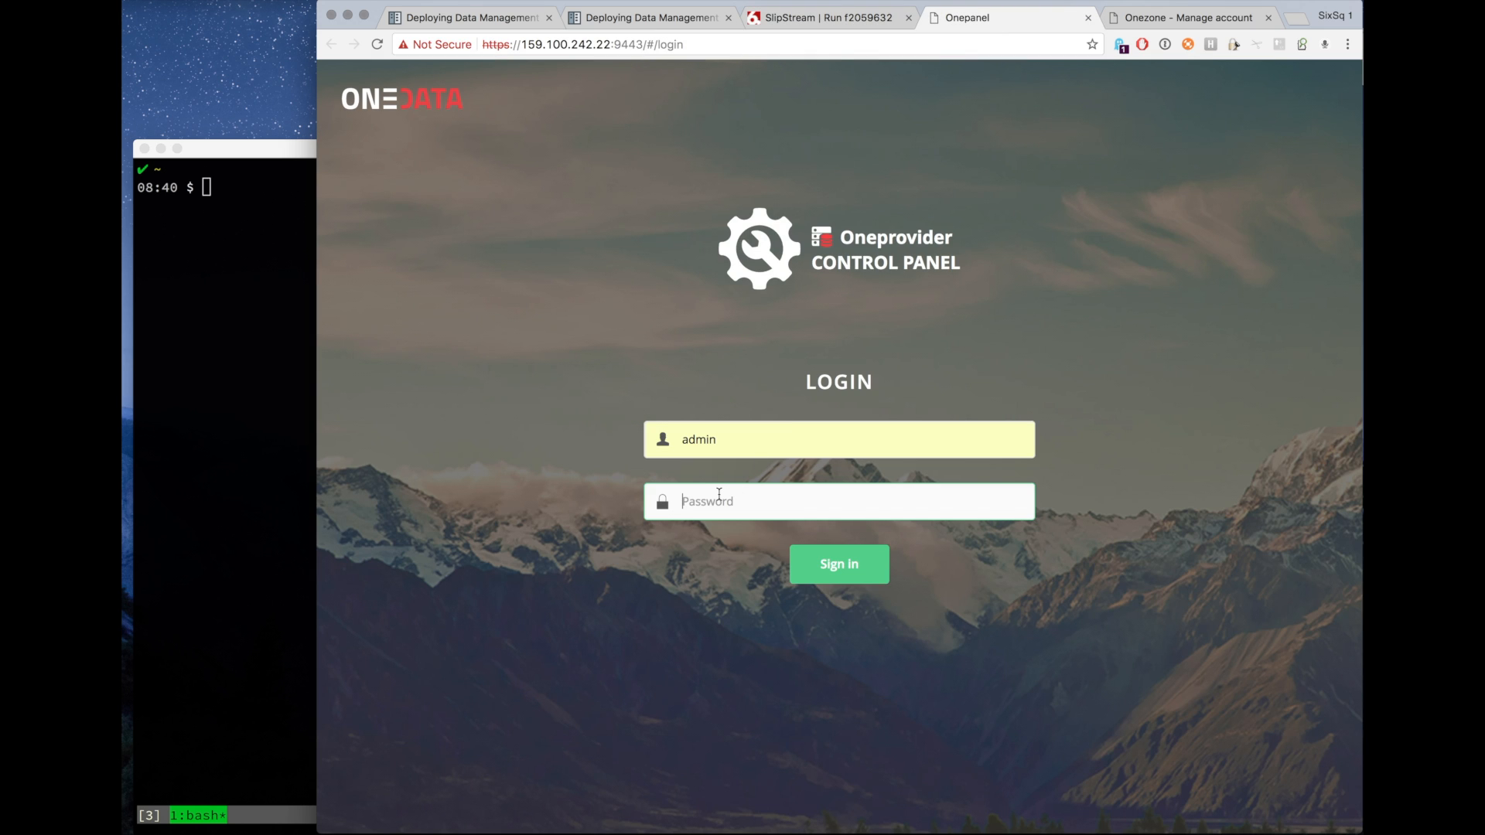
{"action": "key", "text": "super+v"}
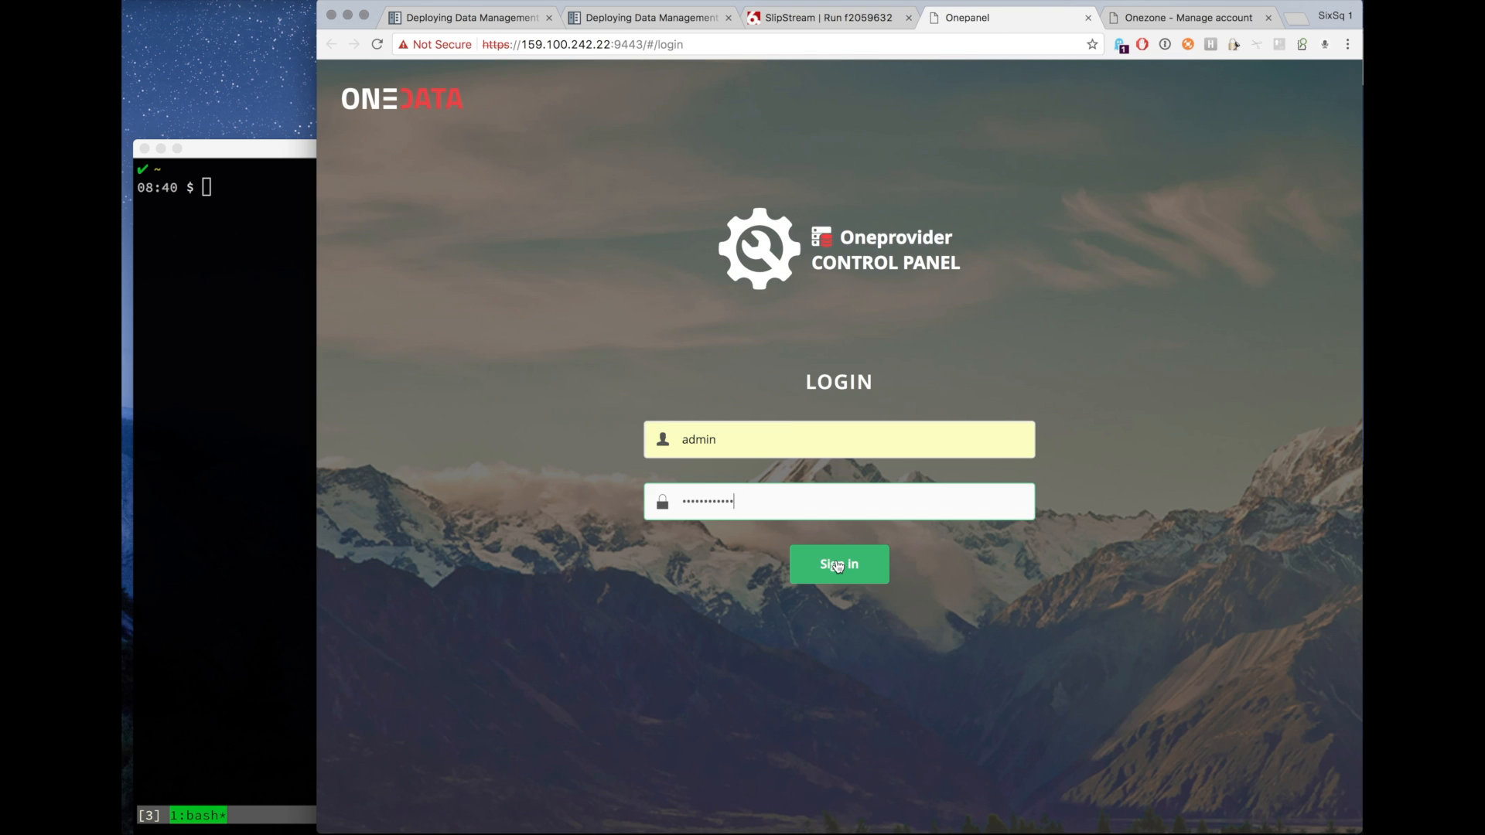
{"action": "left_click", "coordinate": [838, 565]}
{"action": "left_click", "coordinate": [873, 283]}
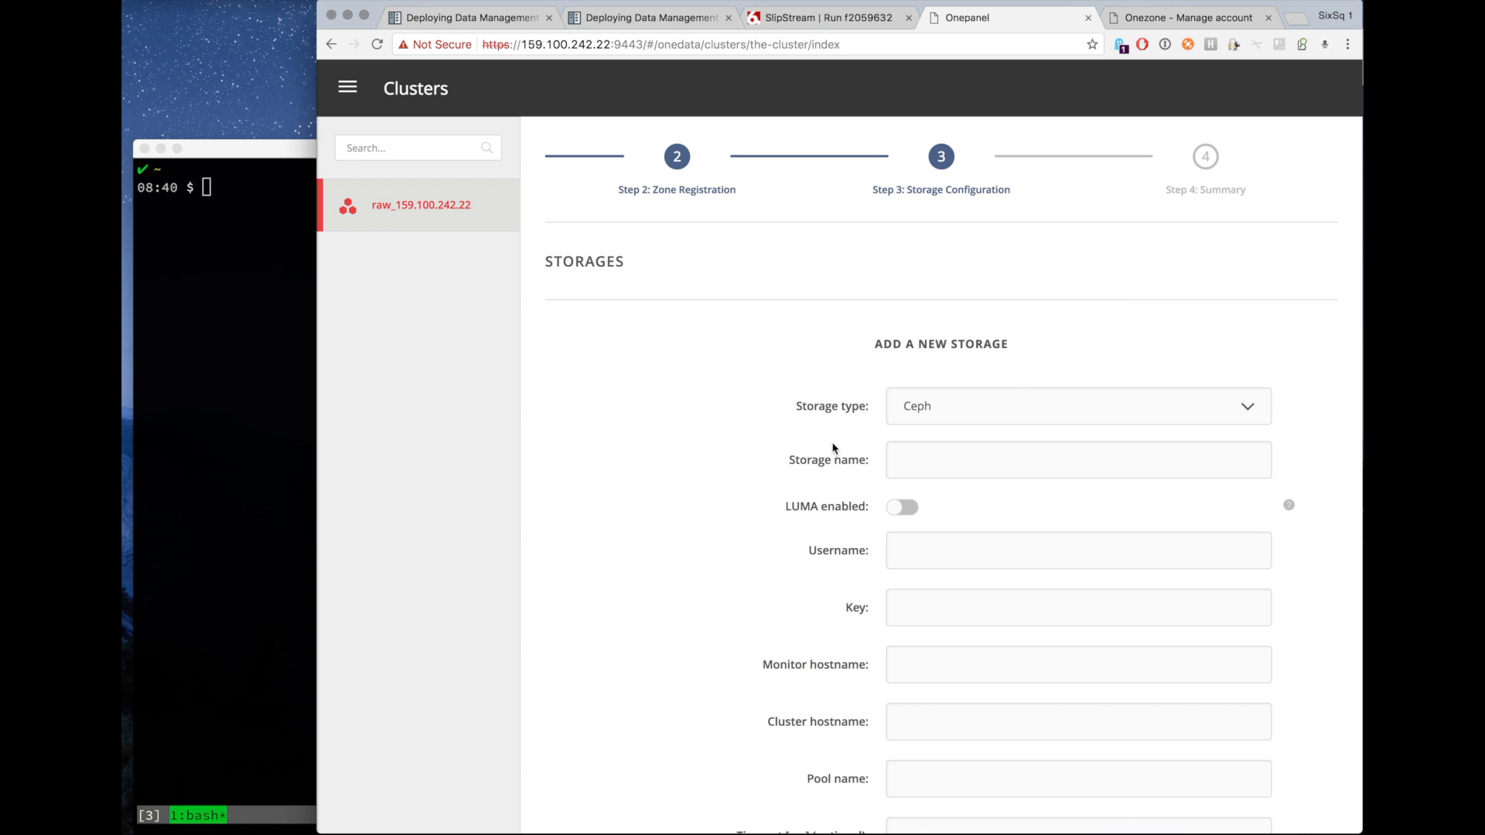
Start adding a new GlusterFS storage named gluster-exo in the storage configuration step.
{"action": "scroll", "coordinate": [810, 464], "scroll_direction": "down", "scroll_amount": 3}
{"action": "scroll", "coordinate": [810, 465], "scroll_direction": "up", "scroll_amount": 3}
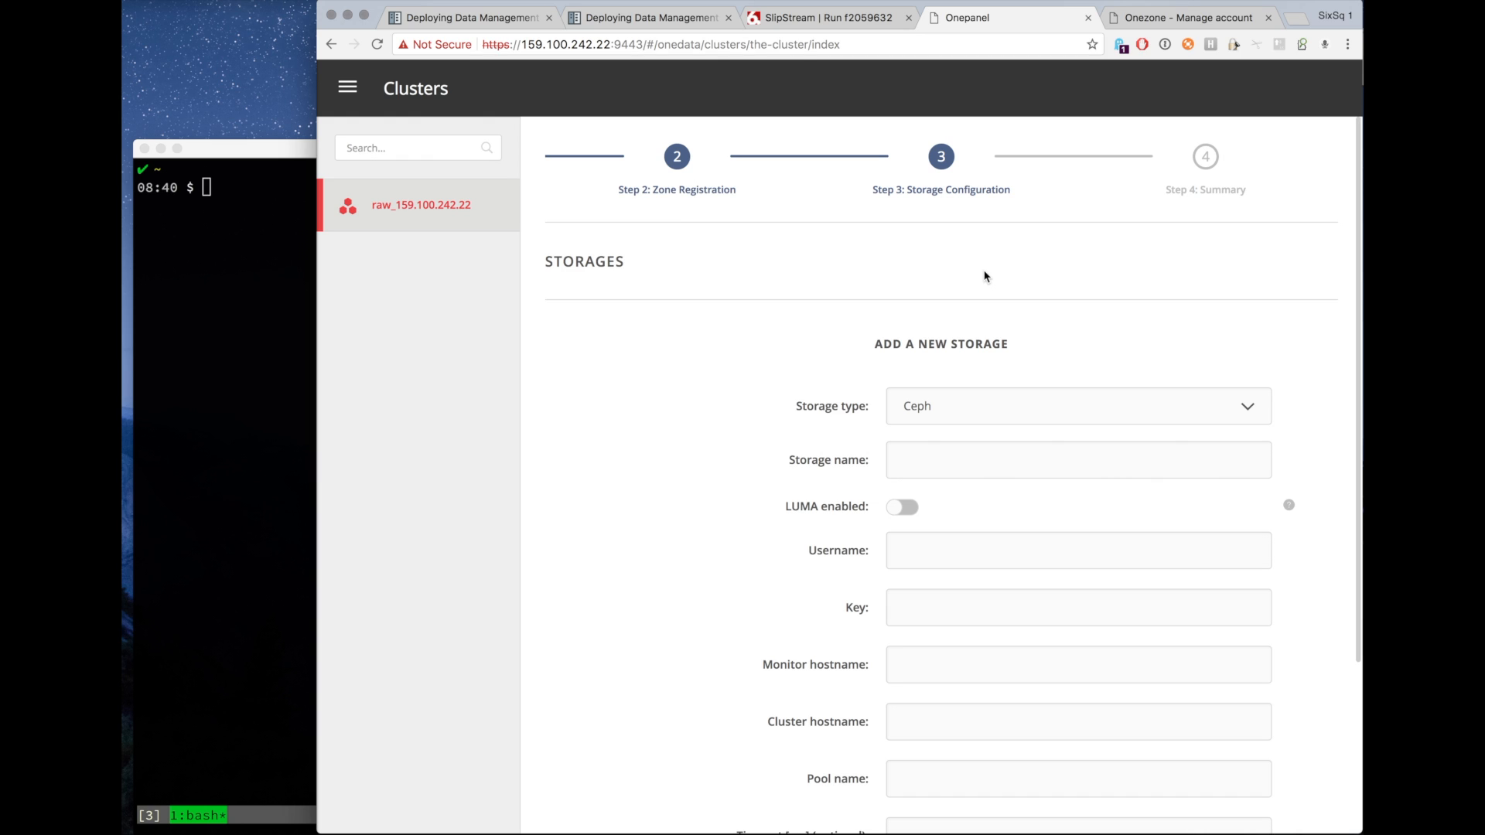
{"action": "left_click", "coordinate": [1027, 418]}
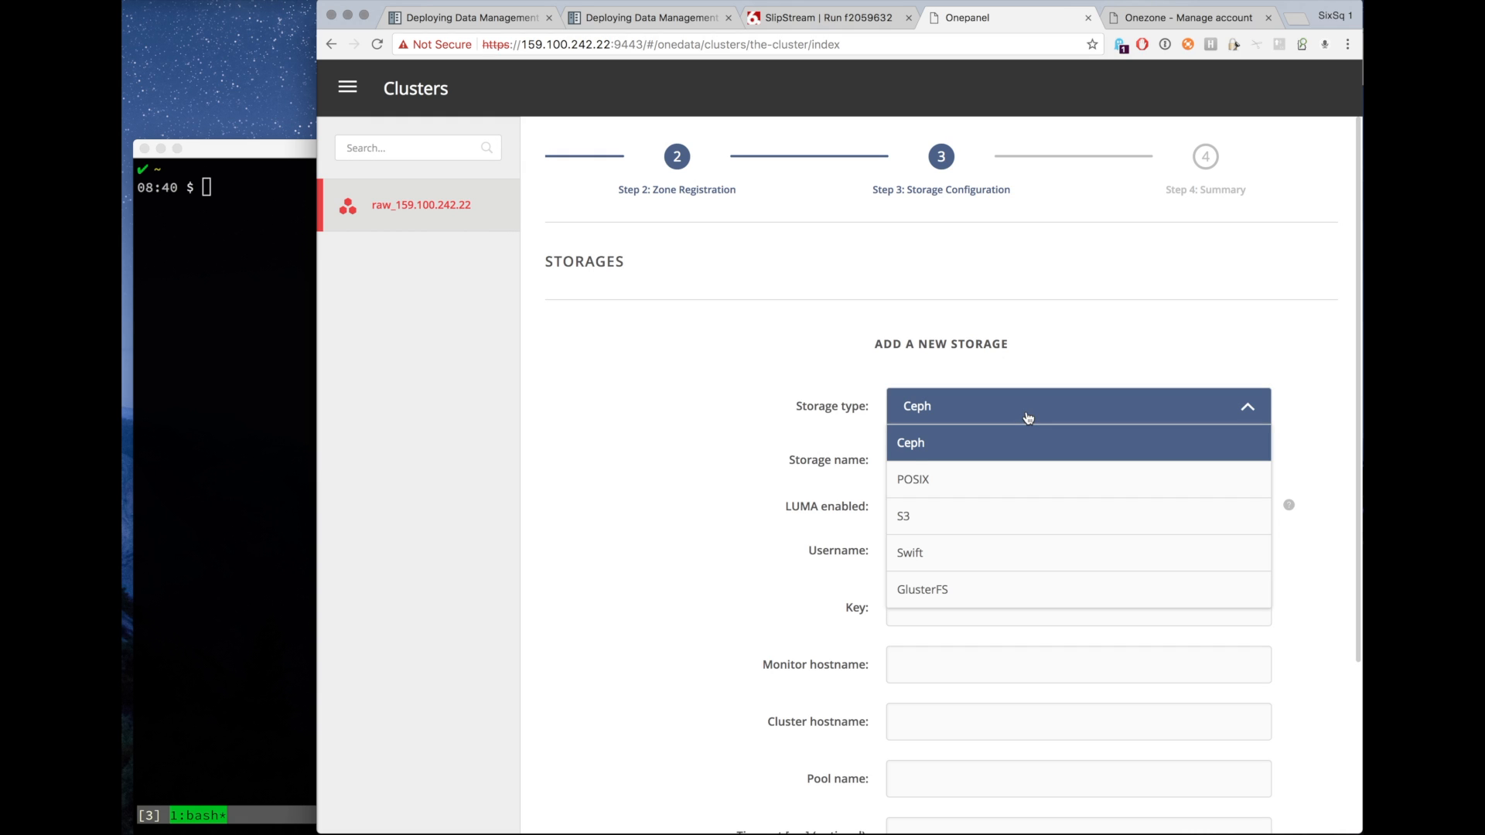
{"action": "left_click", "coordinate": [998, 584]}
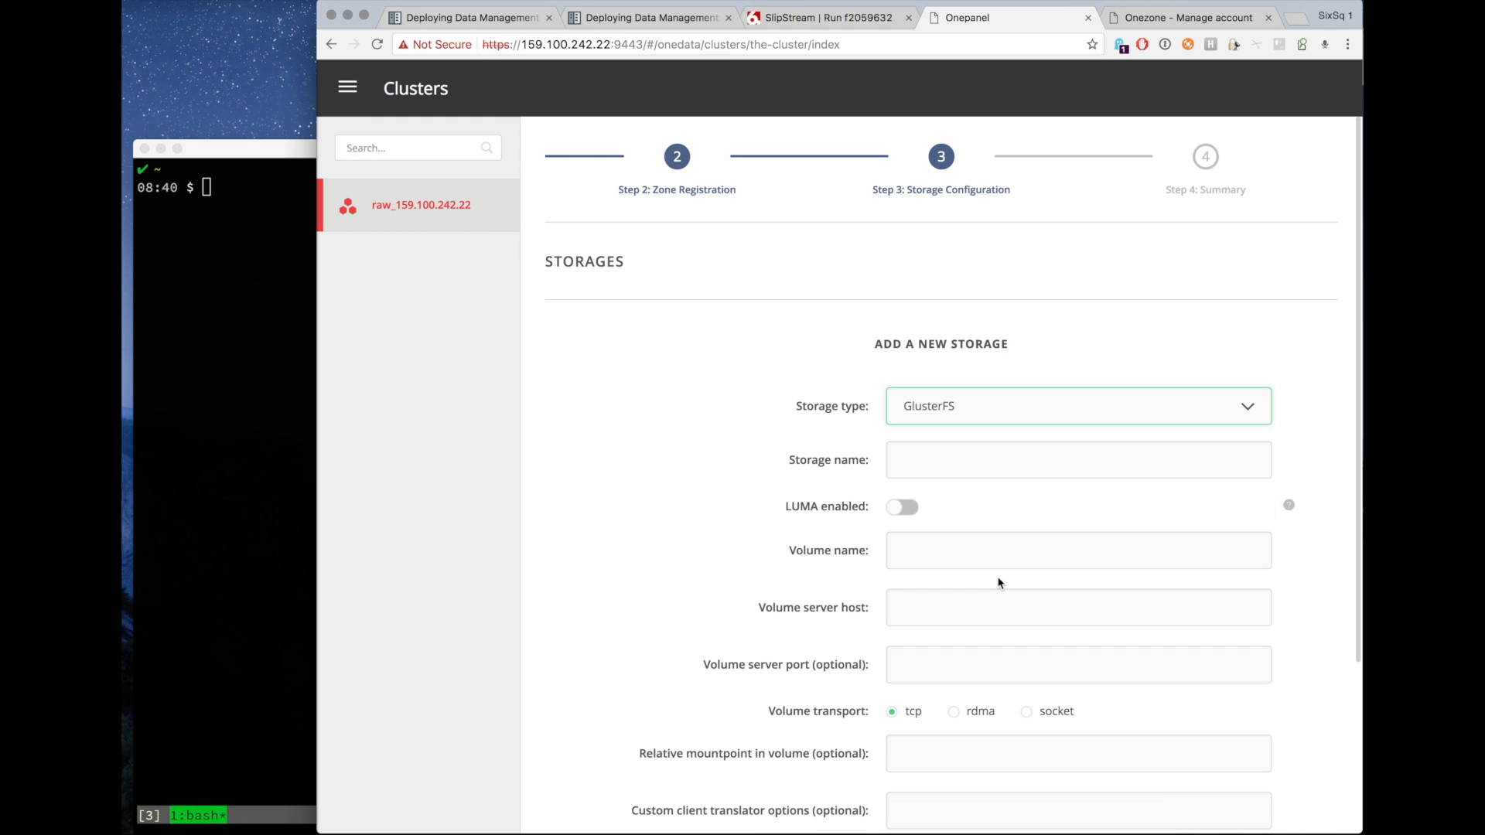
{"action": "left_click", "coordinate": [932, 468]}
{"action": "type", "text": "gluster-exo"}
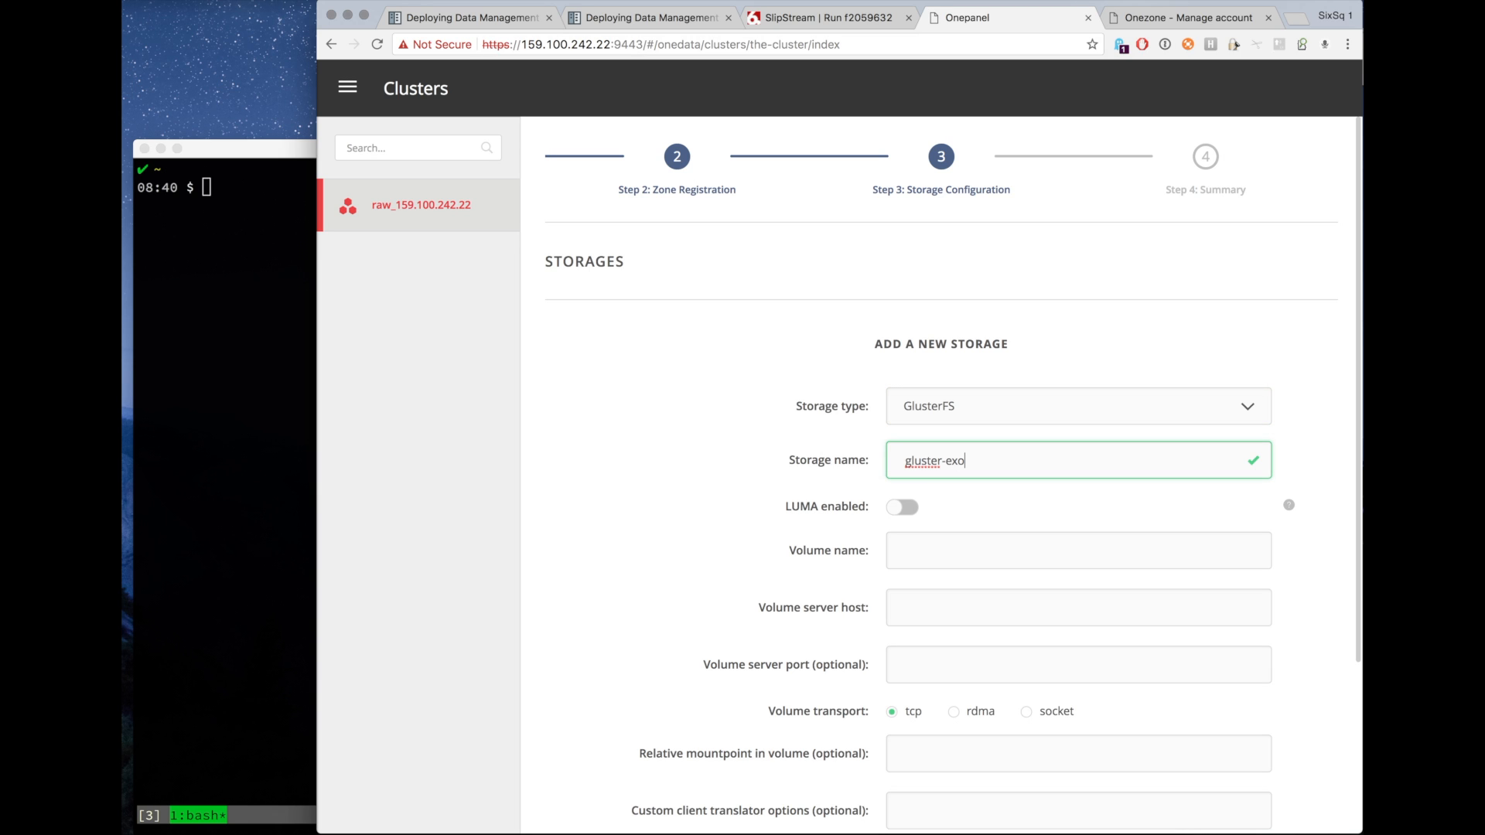
{"action": "scroll", "coordinate": [631, 560], "scroll_direction": "down", "scroll_amount": 2}
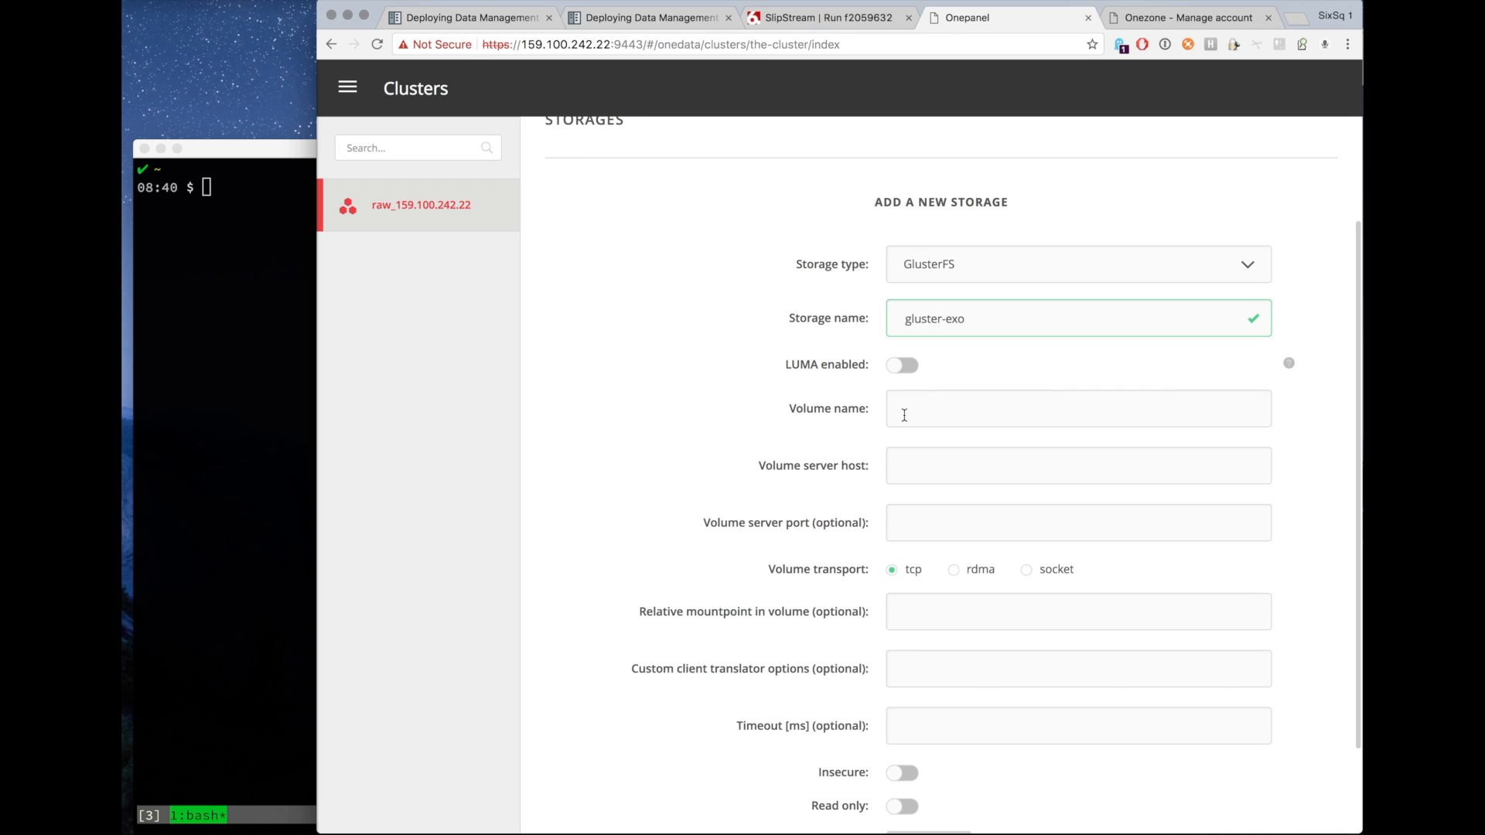
{"action": "left_click", "coordinate": [905, 416]}
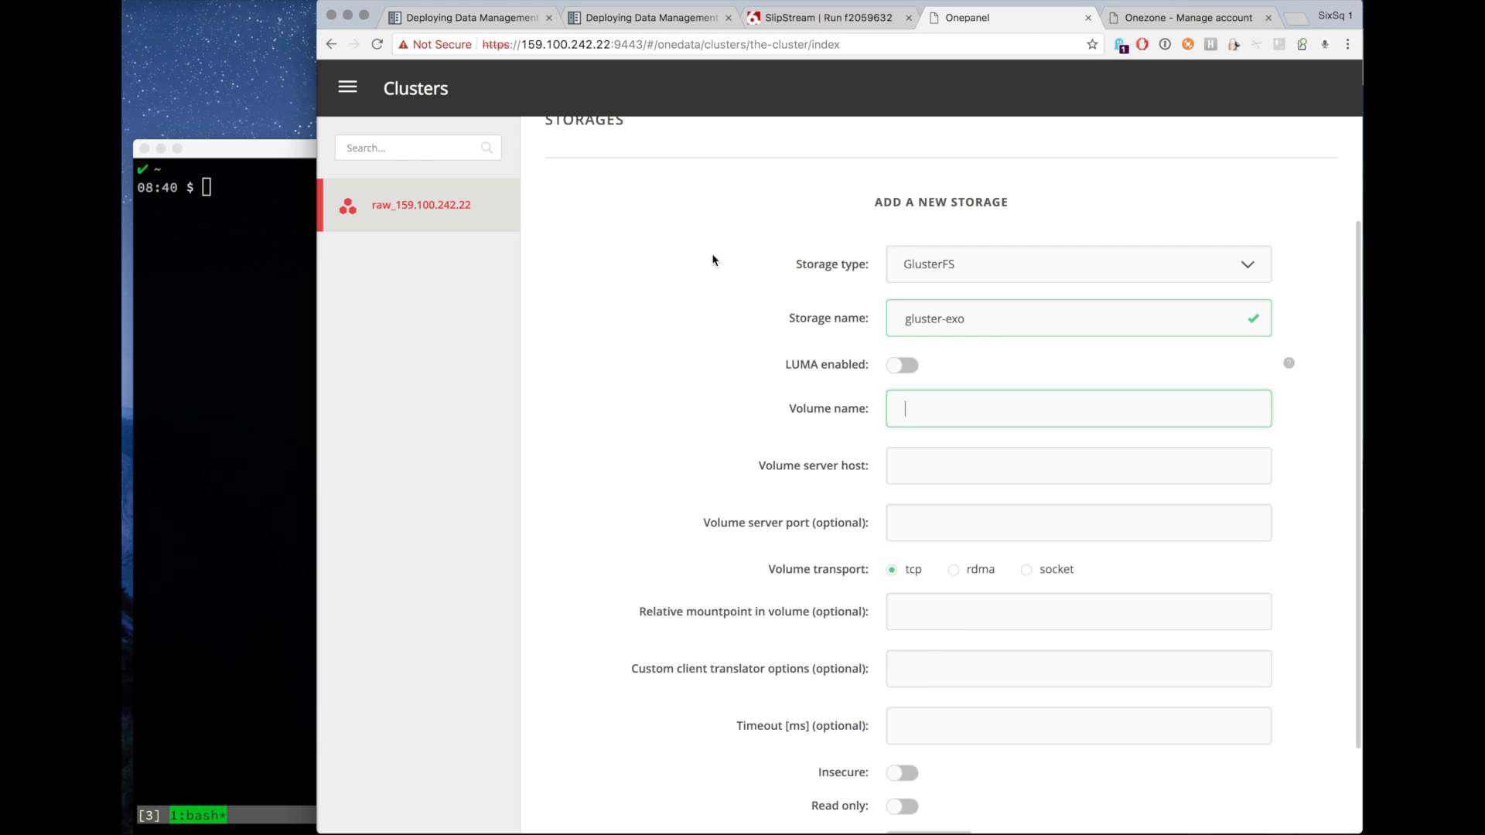
Open the exoscale-ch-gva gluster-cluster deployment from the dashboard and show its node.1 parameters.
{"action": "left_click", "coordinate": [834, 20]}
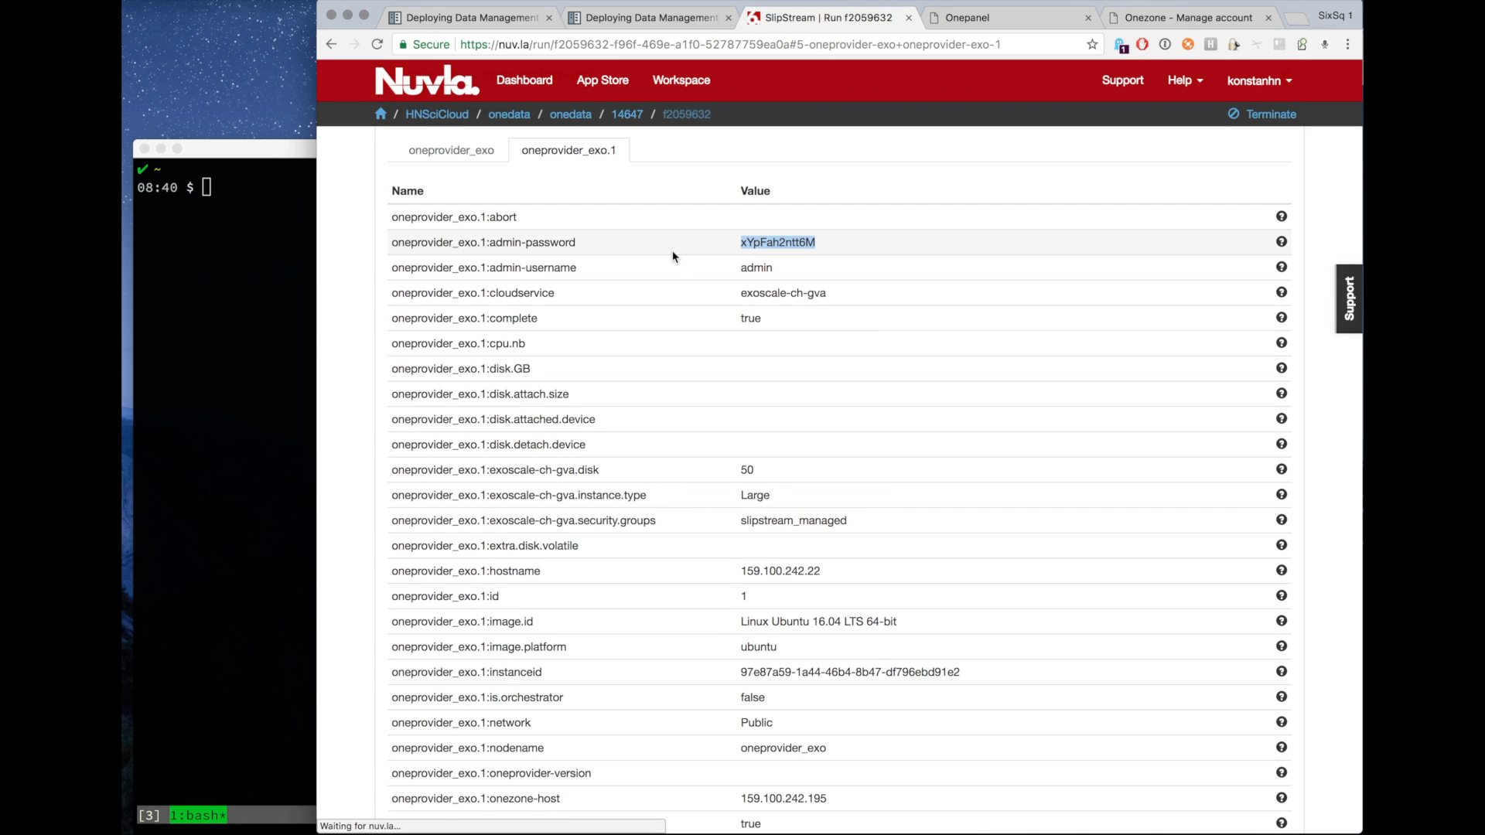
{"action": "scroll", "coordinate": [684, 270], "scroll_direction": "up", "scroll_amount": 3}
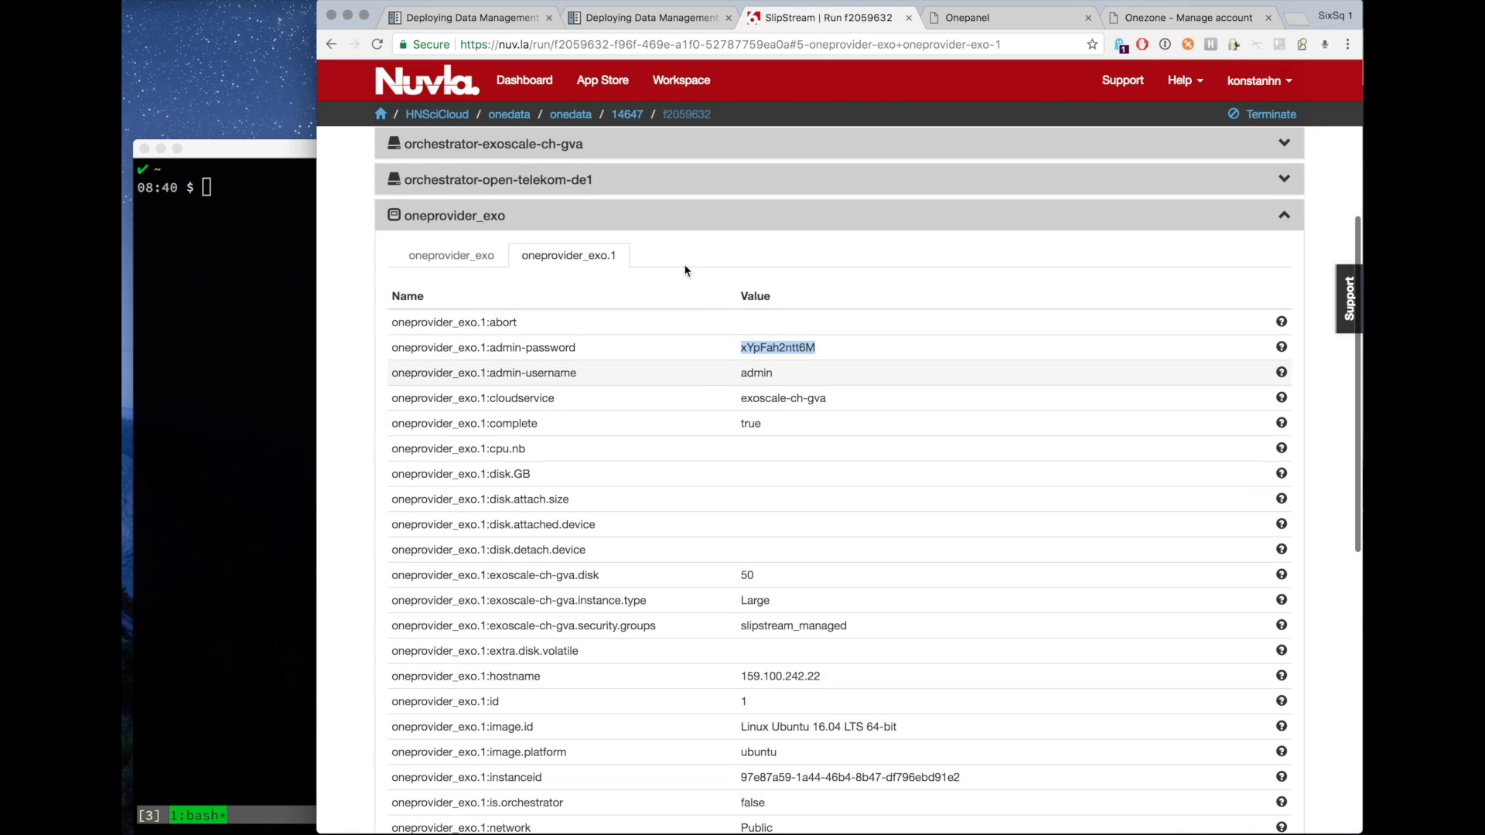
{"action": "scroll", "coordinate": [685, 271], "scroll_direction": "up", "scroll_amount": 2}
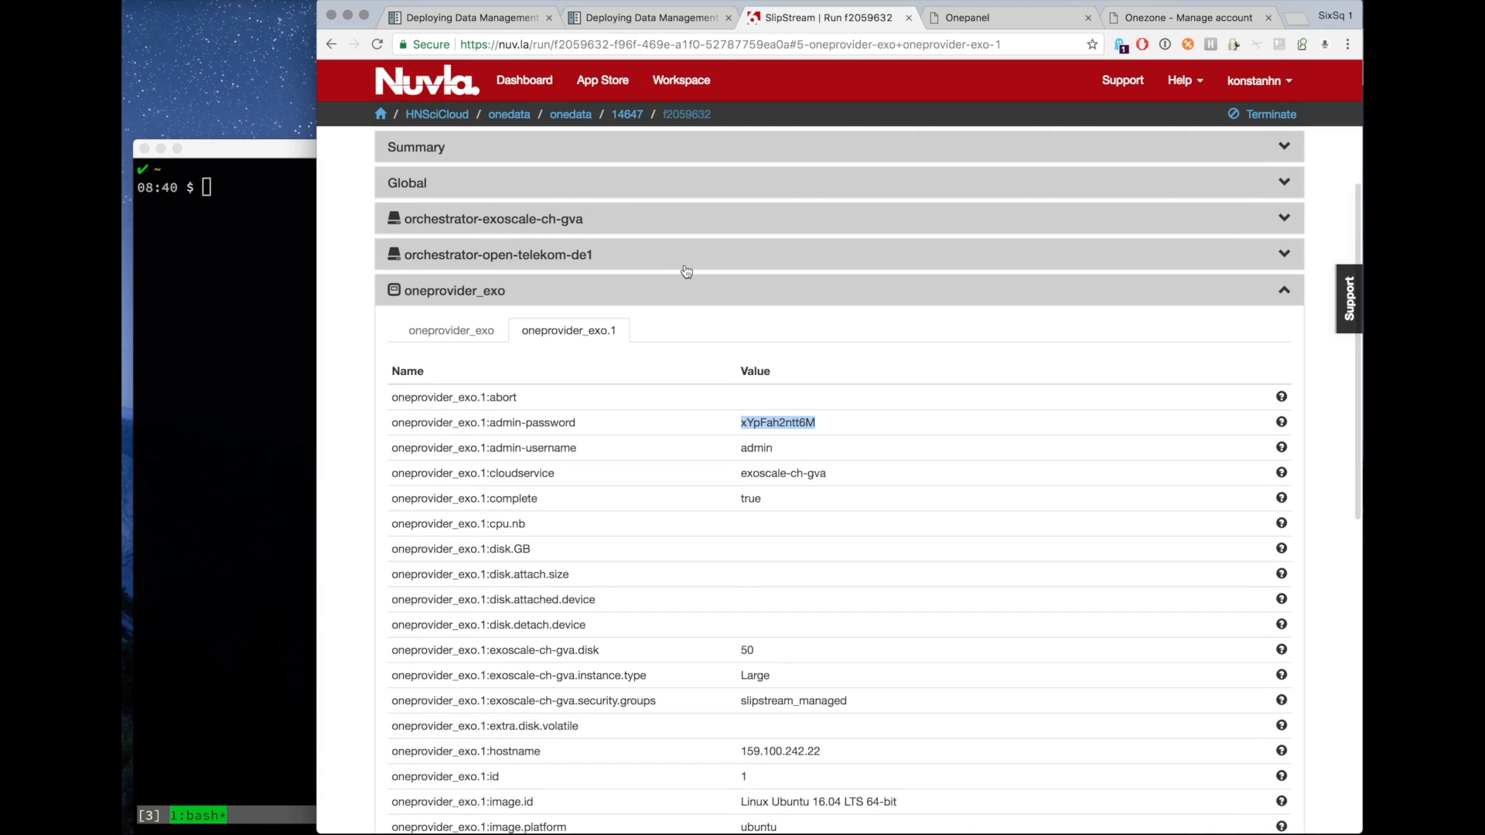
{"action": "scroll", "coordinate": [687, 271], "scroll_direction": "up", "scroll_amount": 4}
{"action": "left_click", "coordinate": [524, 85]}
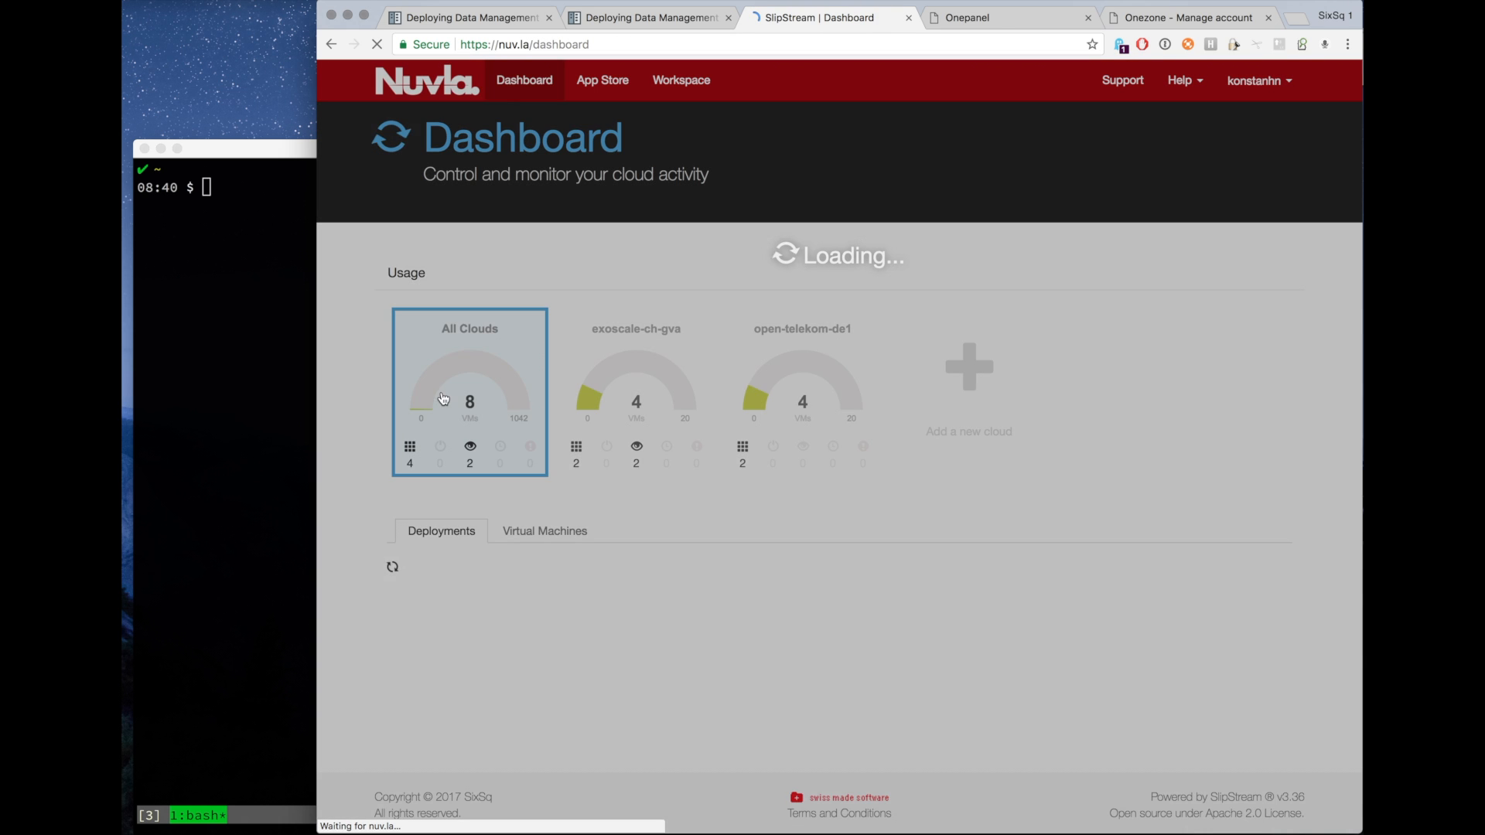
{"action": "scroll", "coordinate": [480, 603], "scroll_direction": "down", "scroll_amount": 2}
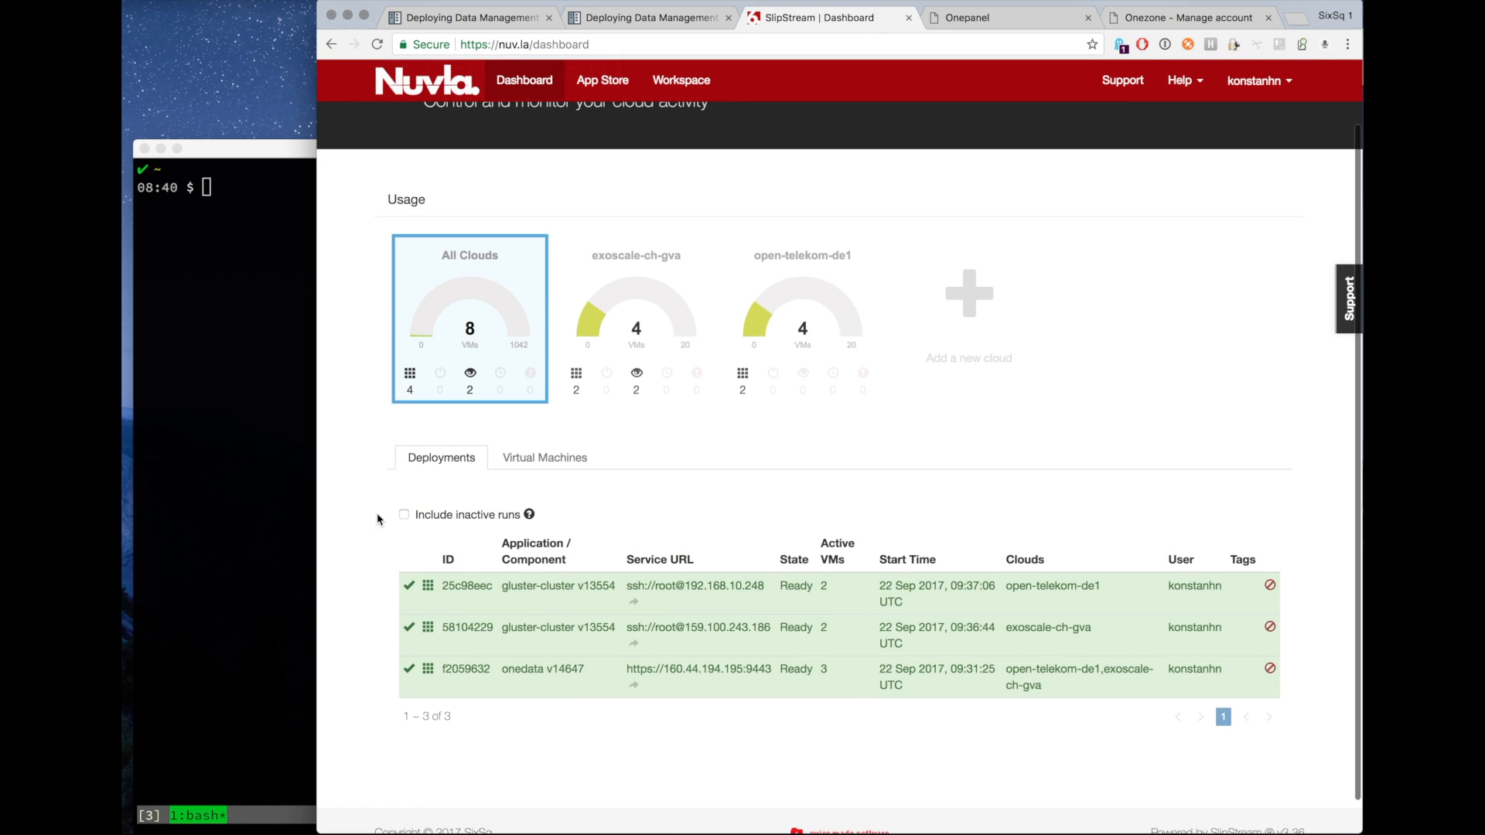
{"action": "left_click", "coordinate": [465, 628]}
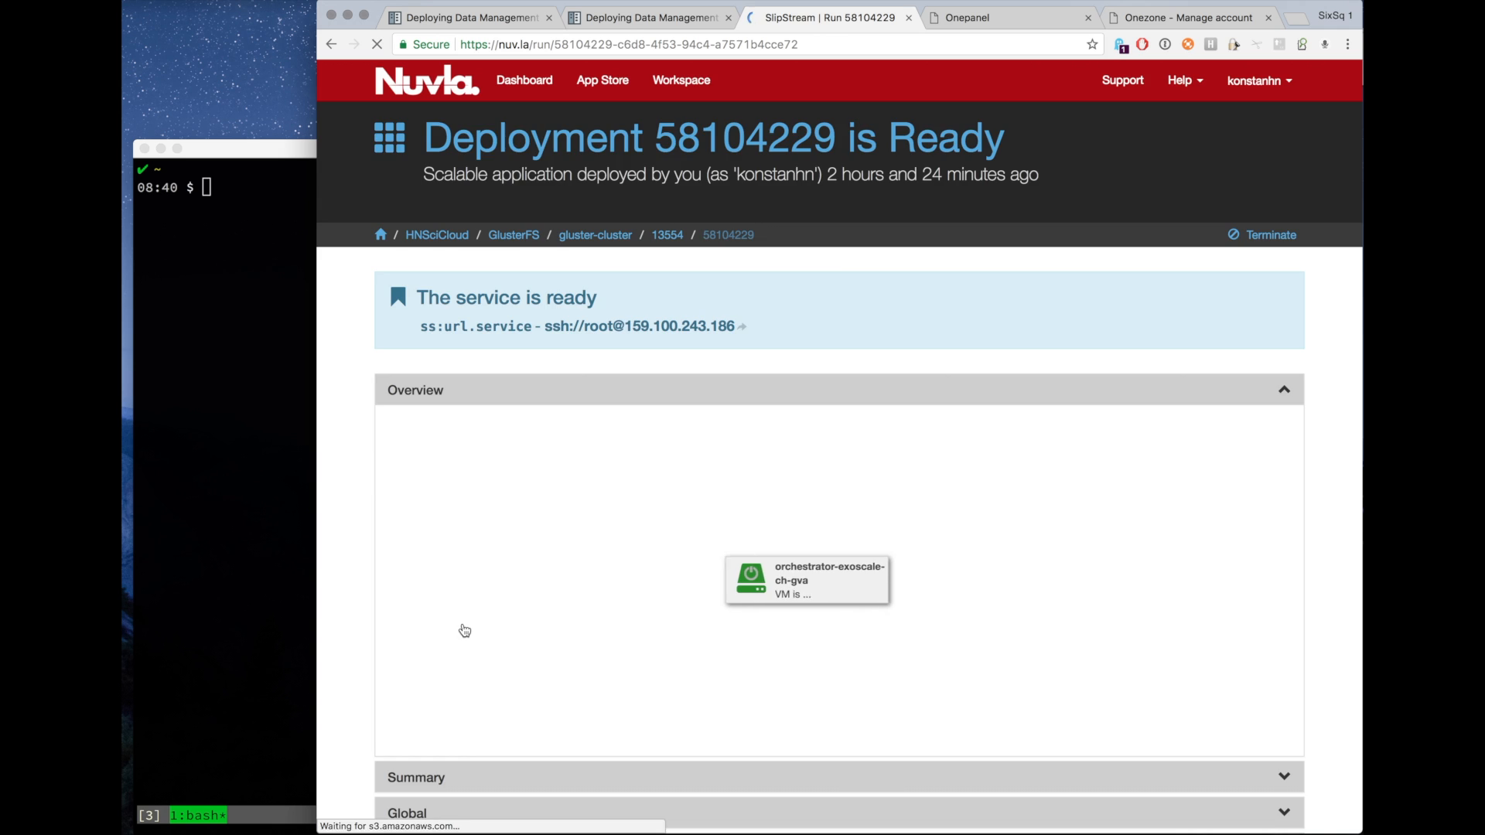
{"action": "scroll", "coordinate": [460, 628], "scroll_direction": "down", "scroll_amount": 3}
{"action": "left_click", "coordinate": [504, 667]}
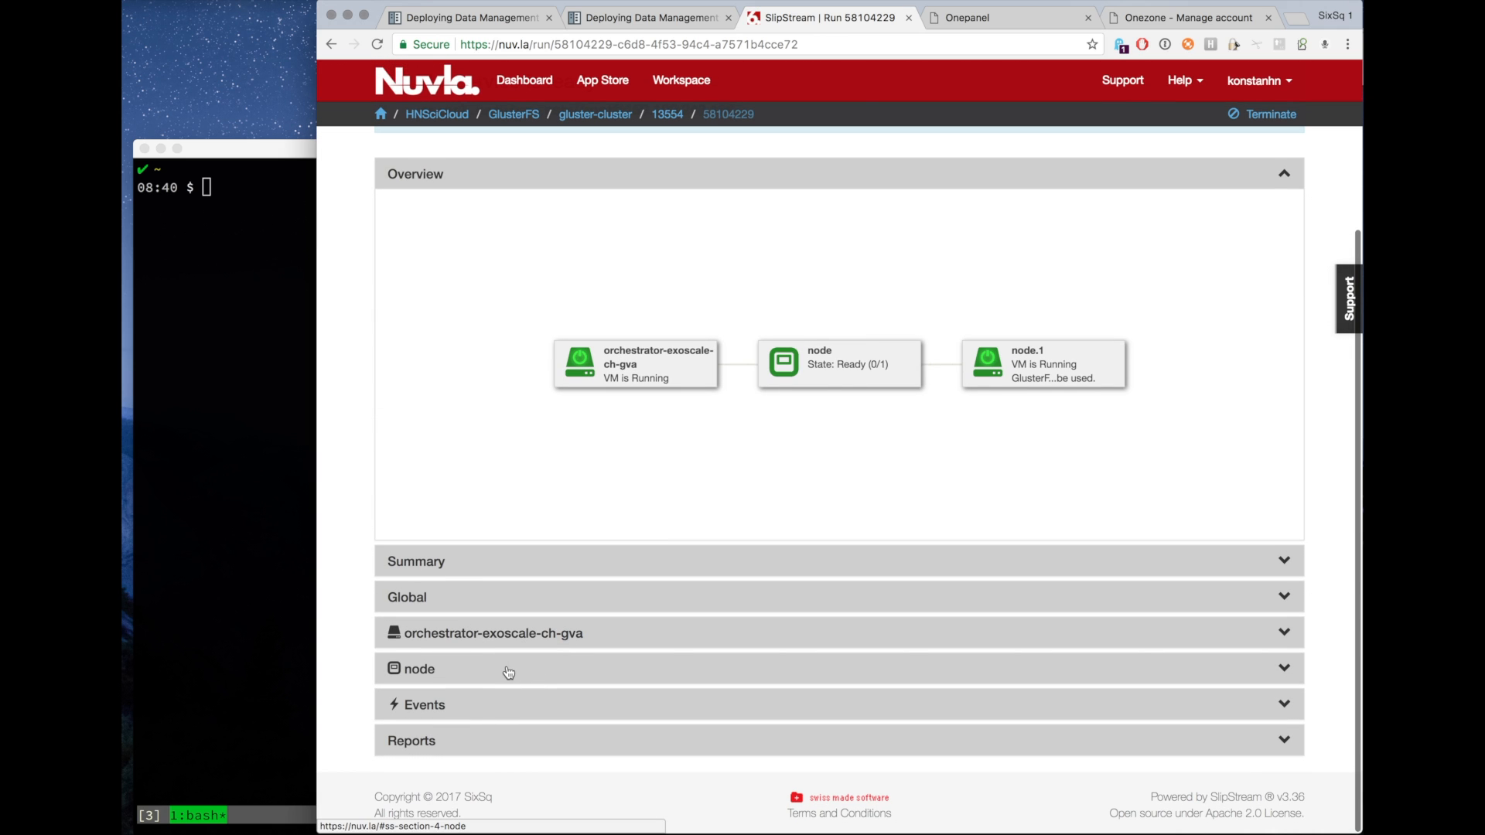
{"action": "left_click", "coordinate": [477, 528]}
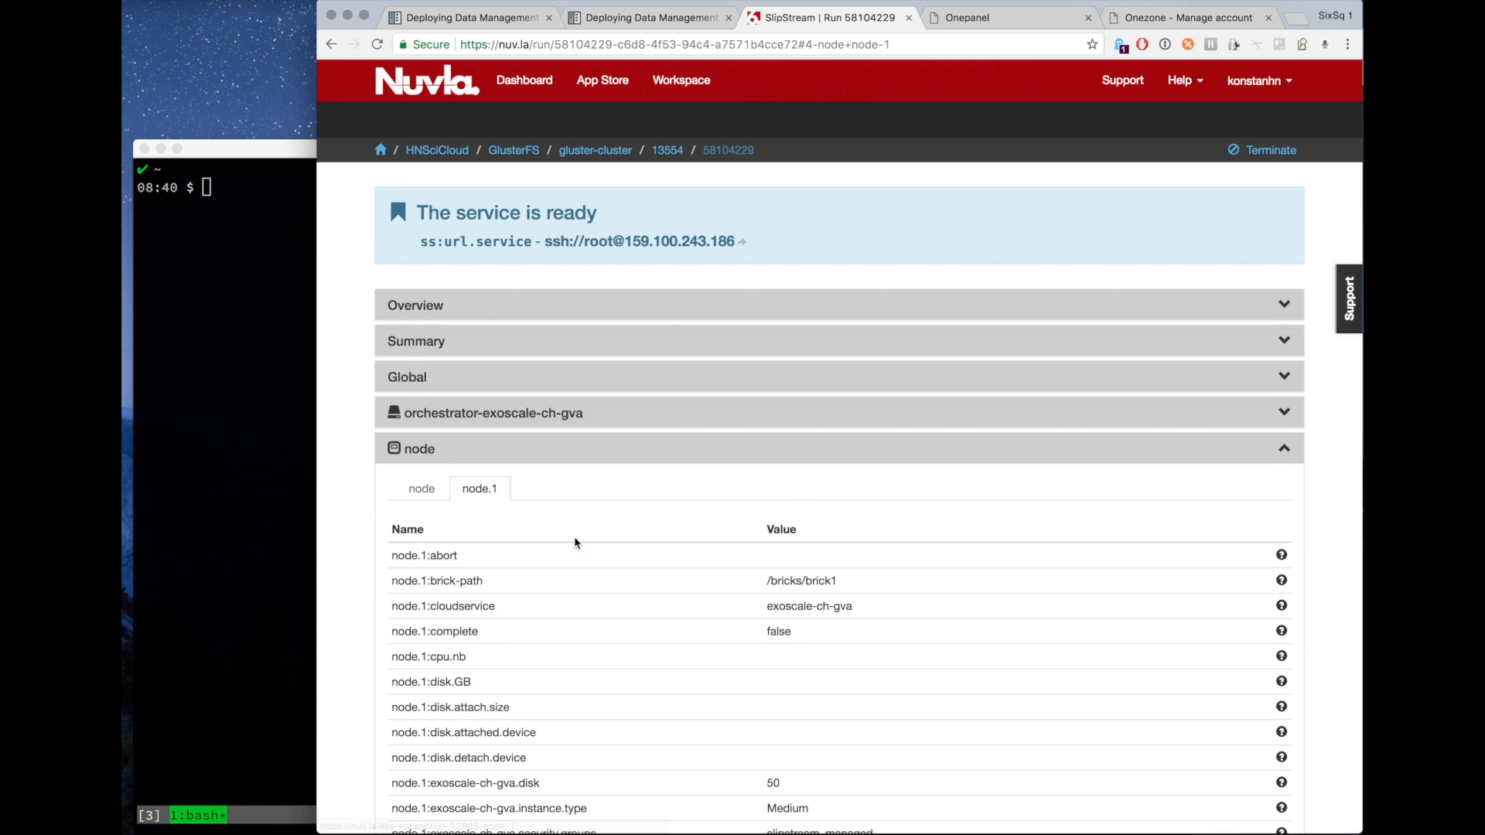
Copy the node.1 volume name and enter it as the storage's volume name, data.
{"action": "scroll", "coordinate": [613, 570], "scroll_direction": "down", "scroll_amount": 5}
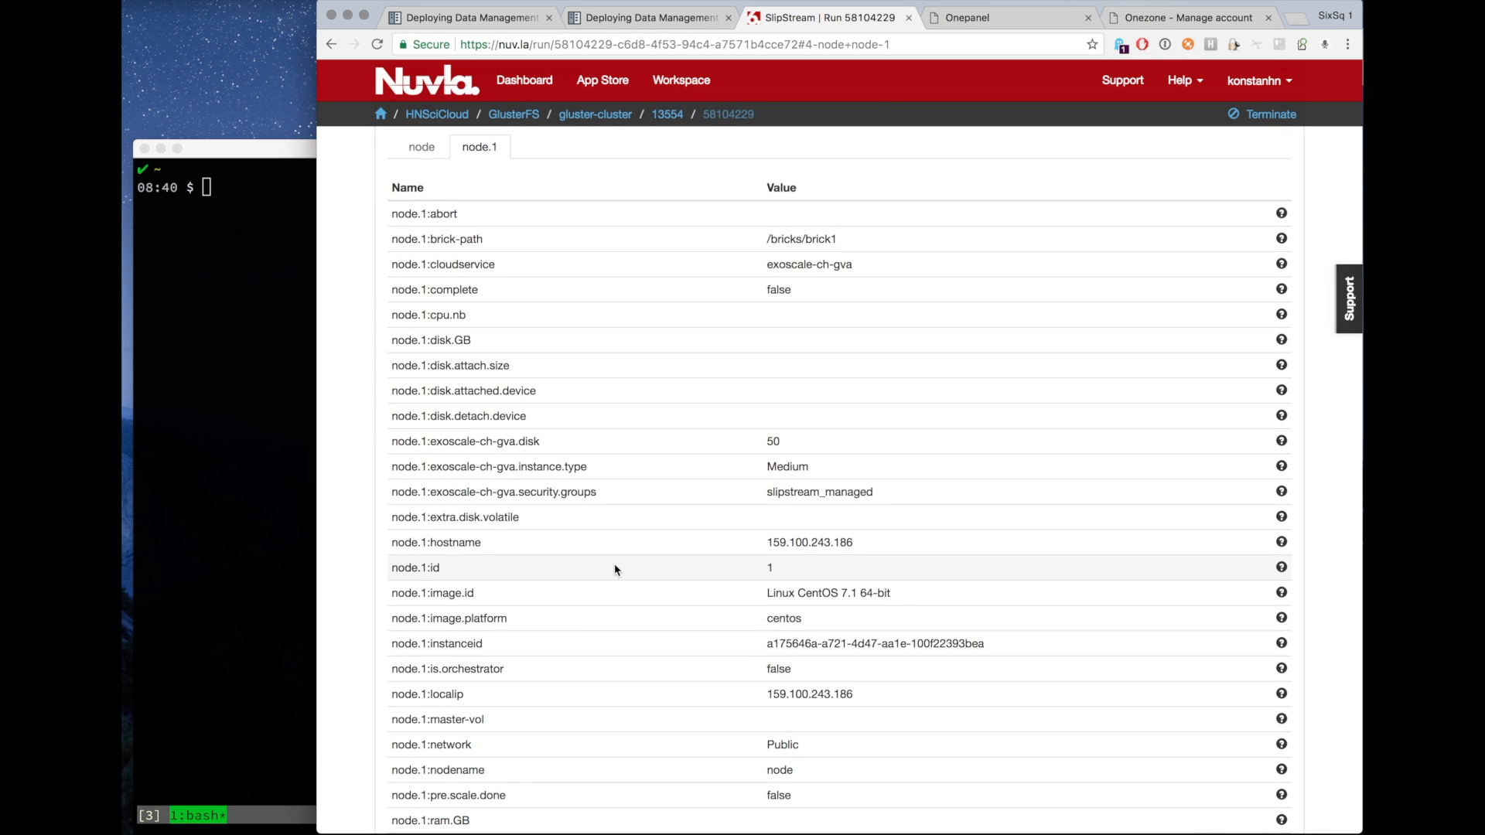
{"action": "scroll", "coordinate": [615, 570], "scroll_direction": "down", "scroll_amount": 3}
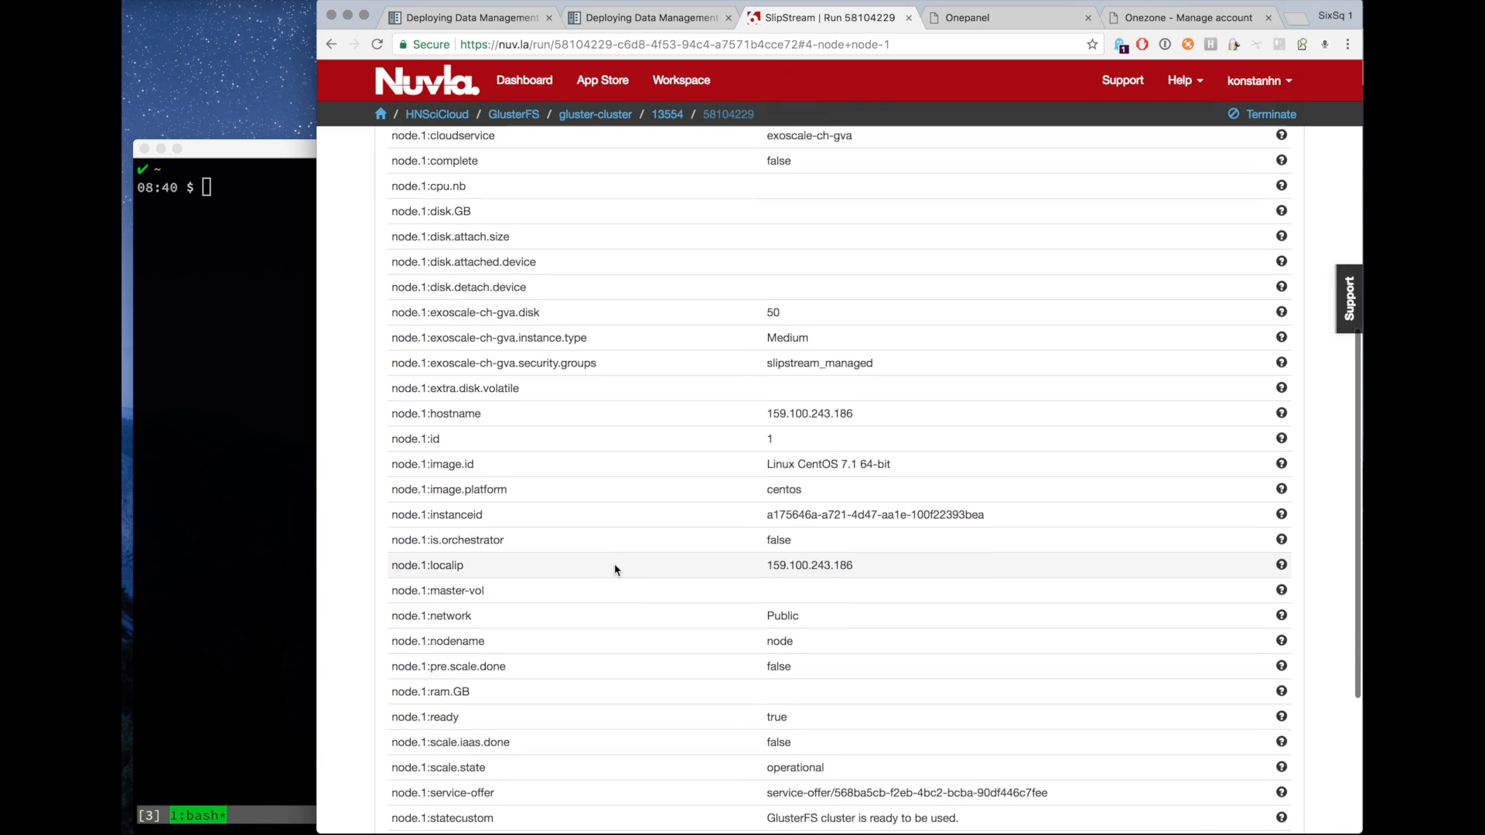
{"action": "scroll", "coordinate": [615, 570], "scroll_direction": "down", "scroll_amount": 3}
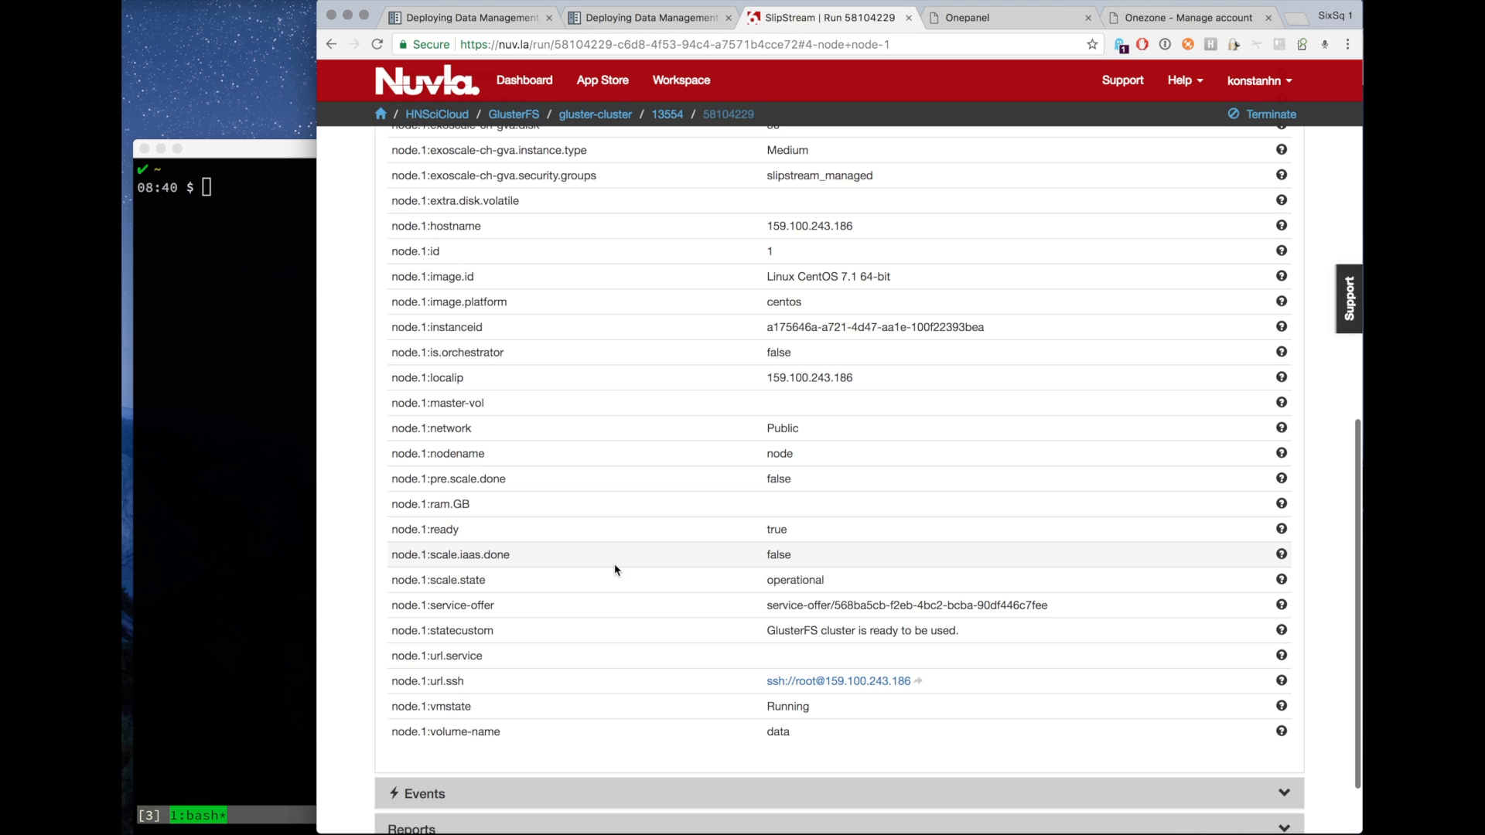
{"action": "double_click", "coordinate": [776, 731]}
{"action": "key", "text": "super+c"}
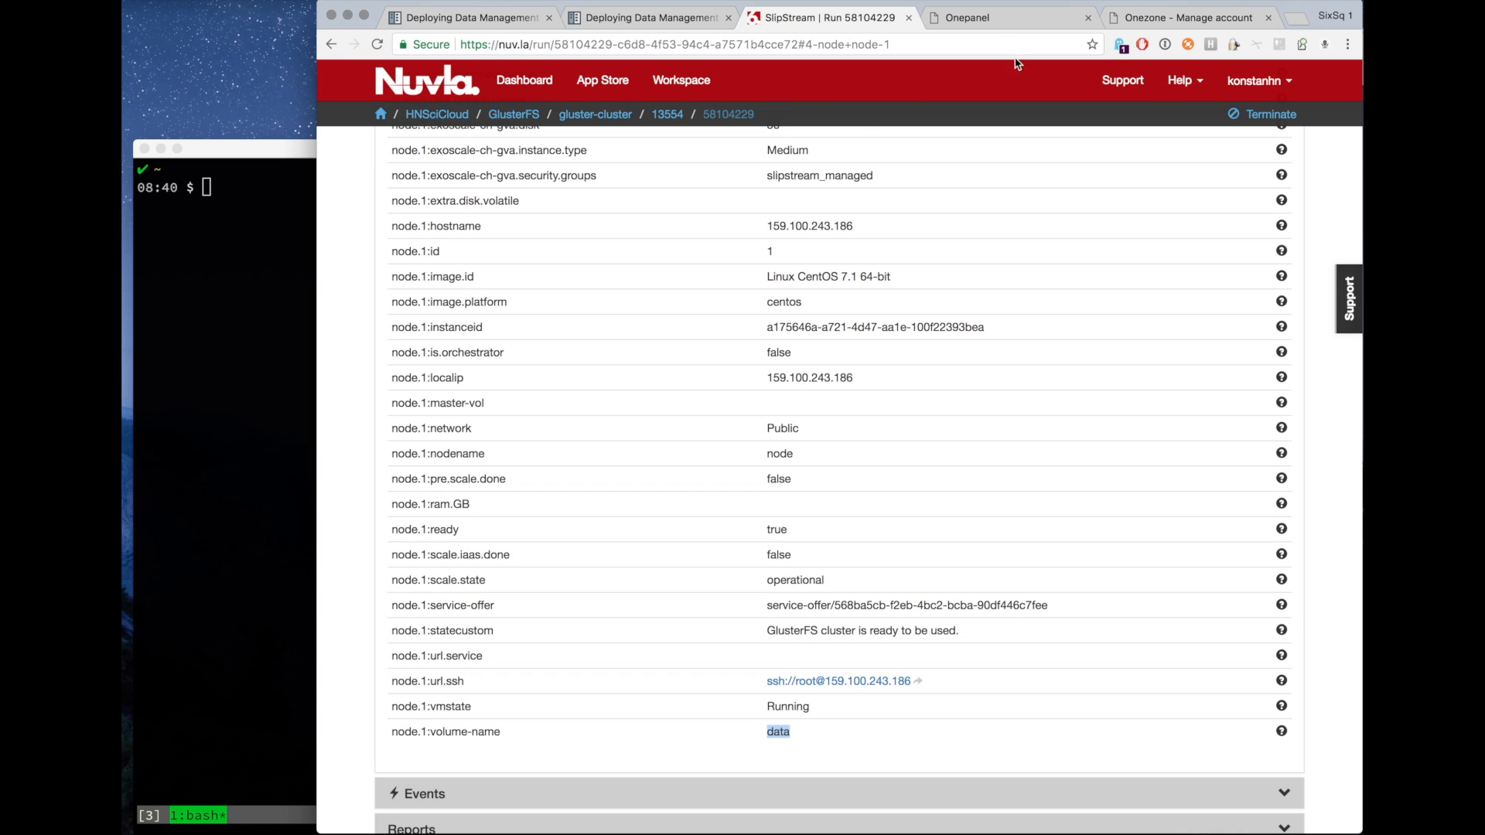
{"action": "left_click", "coordinate": [996, 20]}
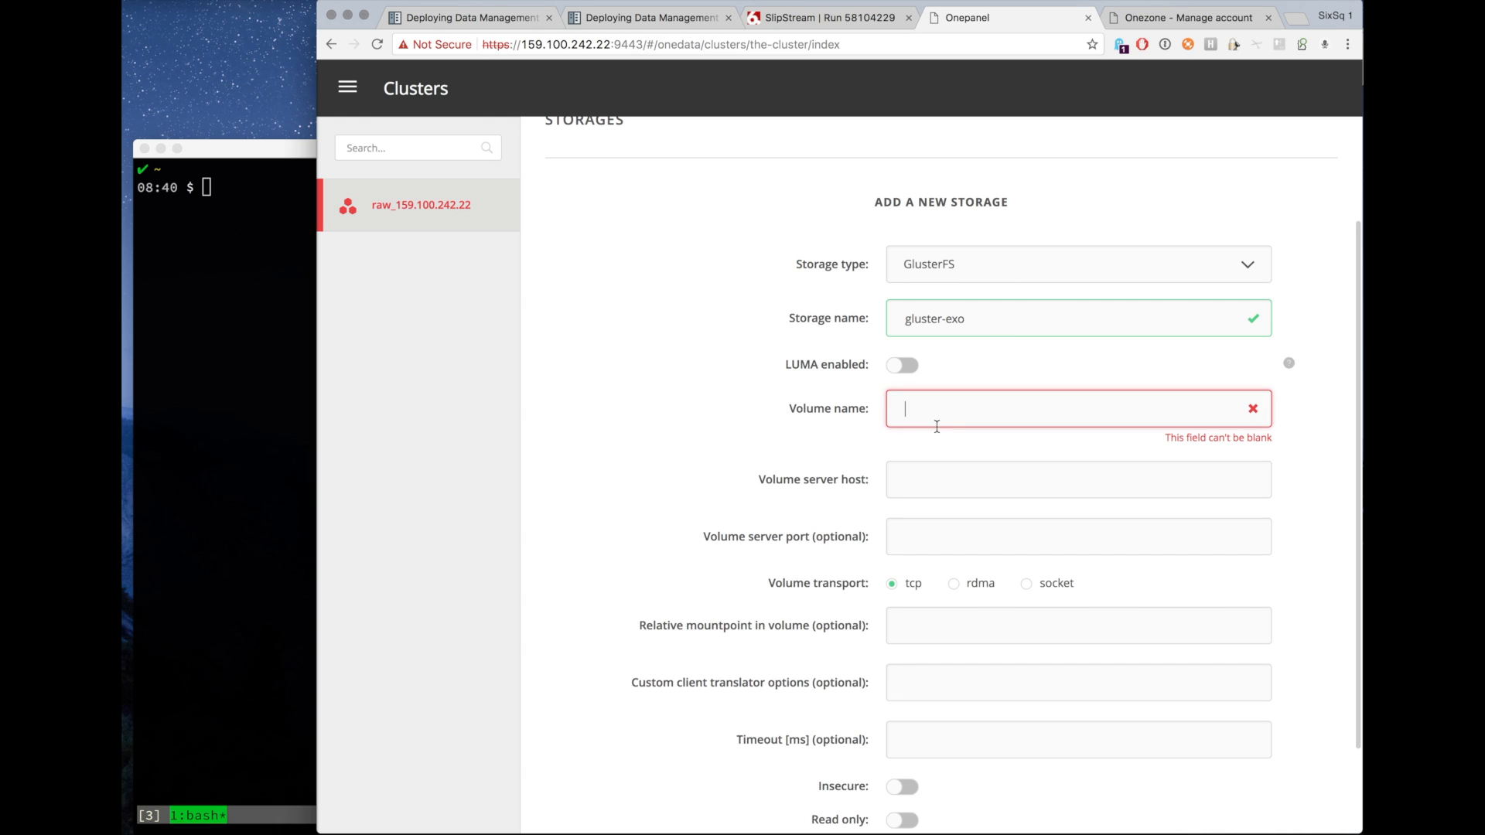
{"action": "key", "text": "super+v"}
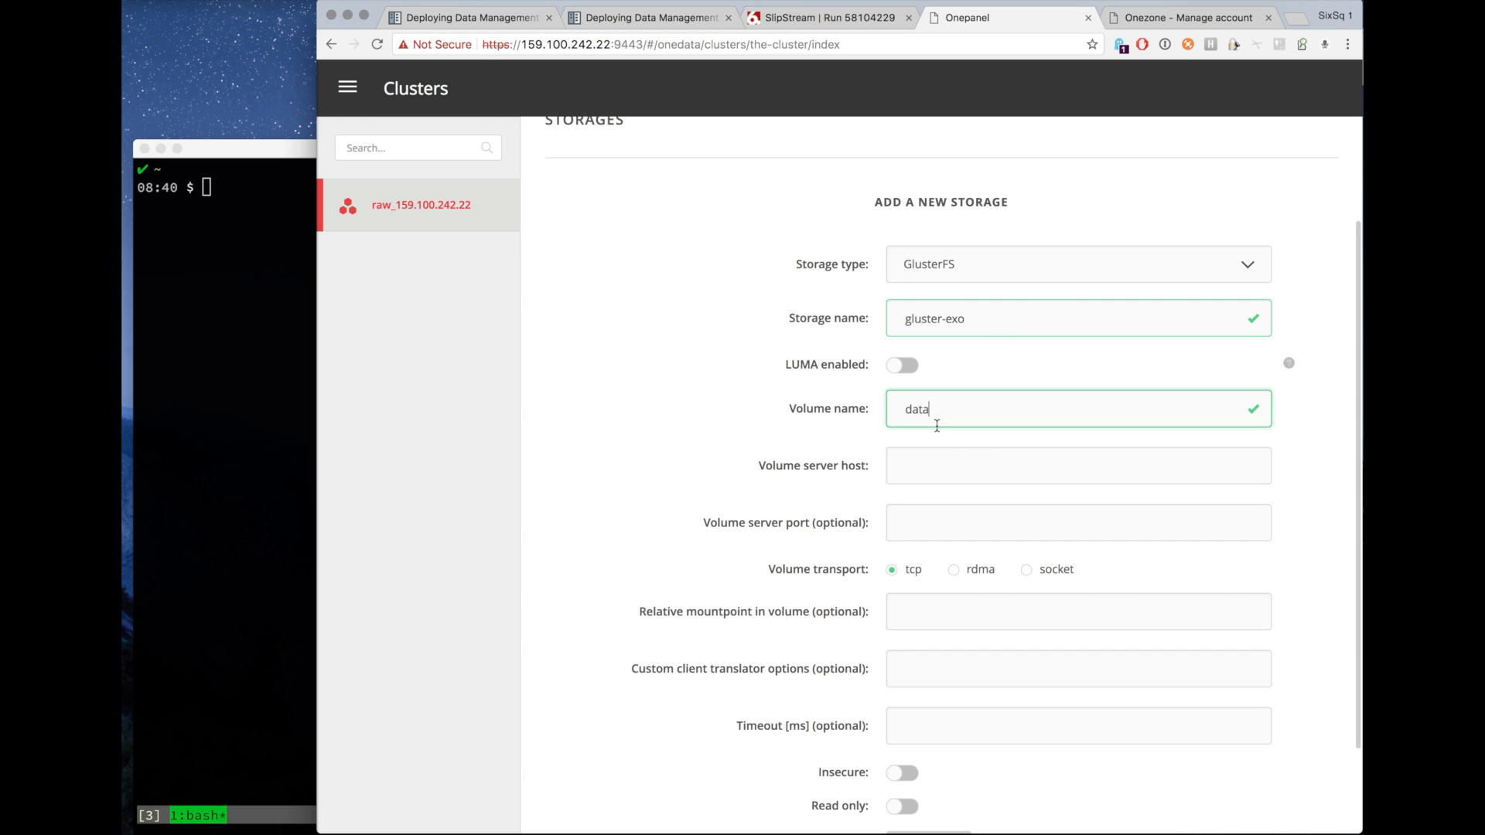
Read the GlusterFS cluster deployment documentation note on which node.1 parameter supplies the volume server host.
{"action": "left_click", "coordinate": [924, 468]}
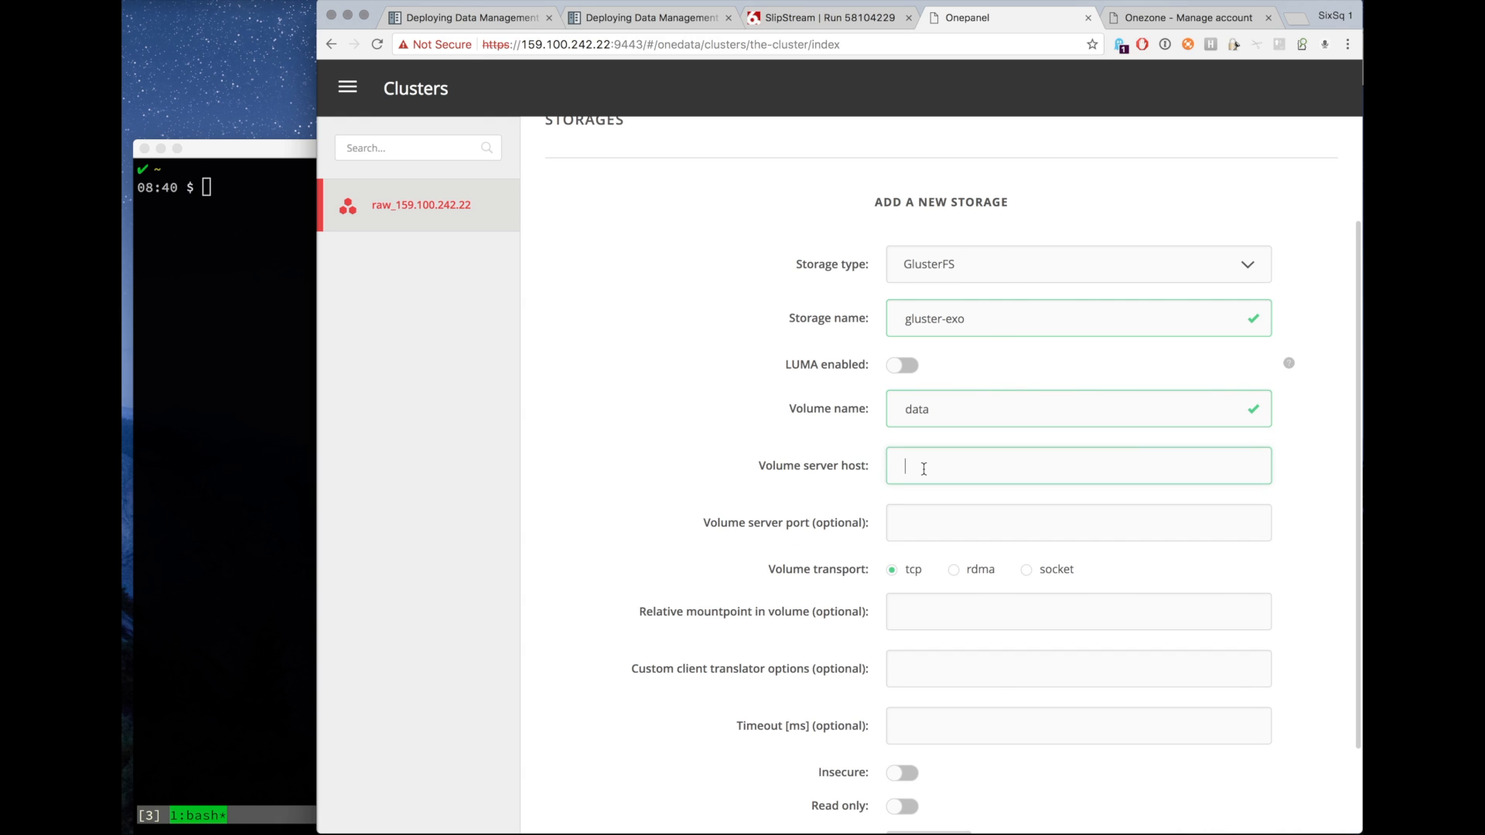
{"action": "left_click", "coordinate": [824, 17]}
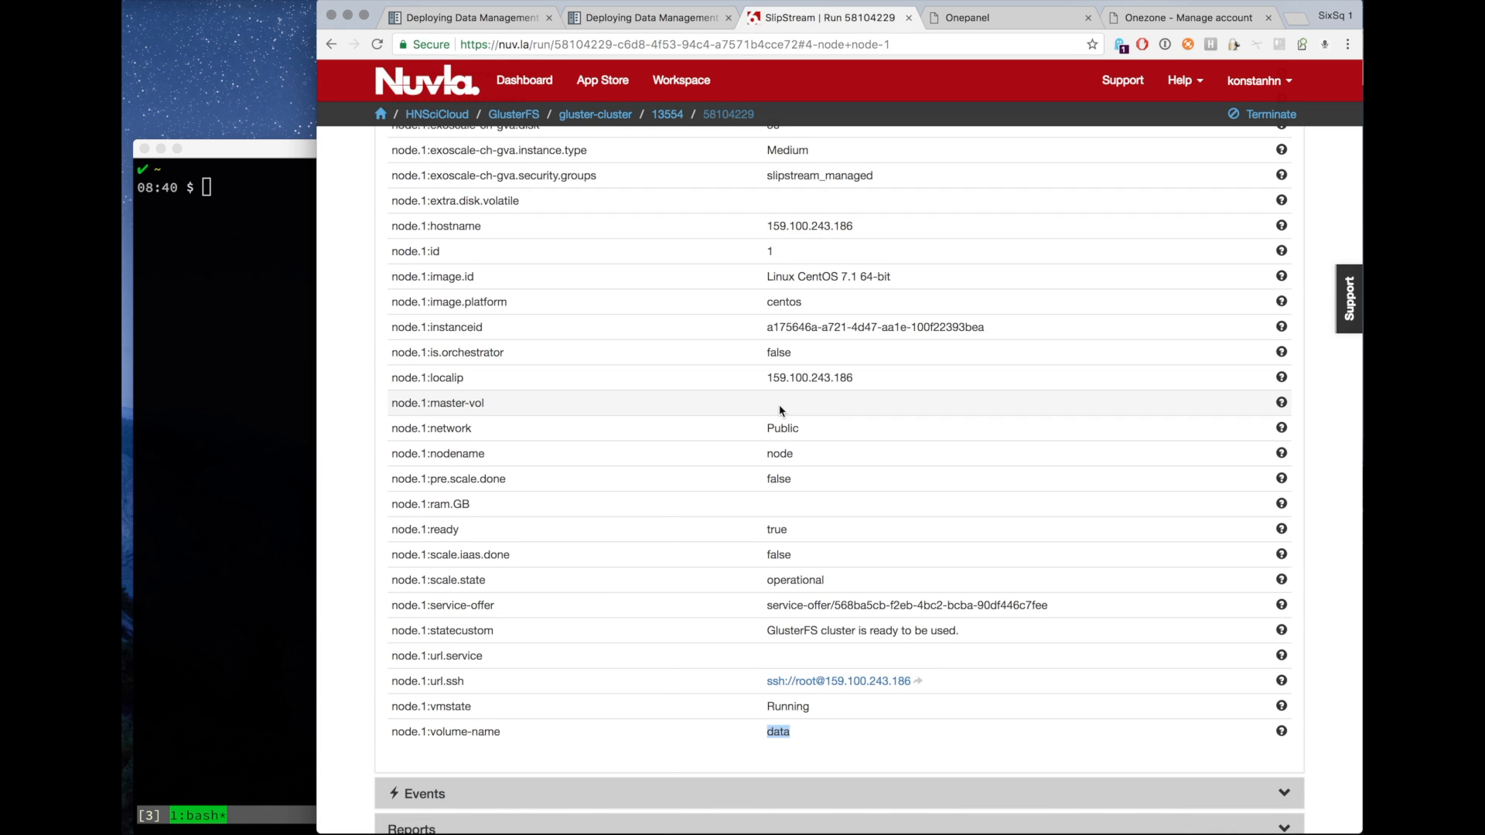
{"action": "scroll", "coordinate": [780, 410], "scroll_direction": "up", "scroll_amount": 3}
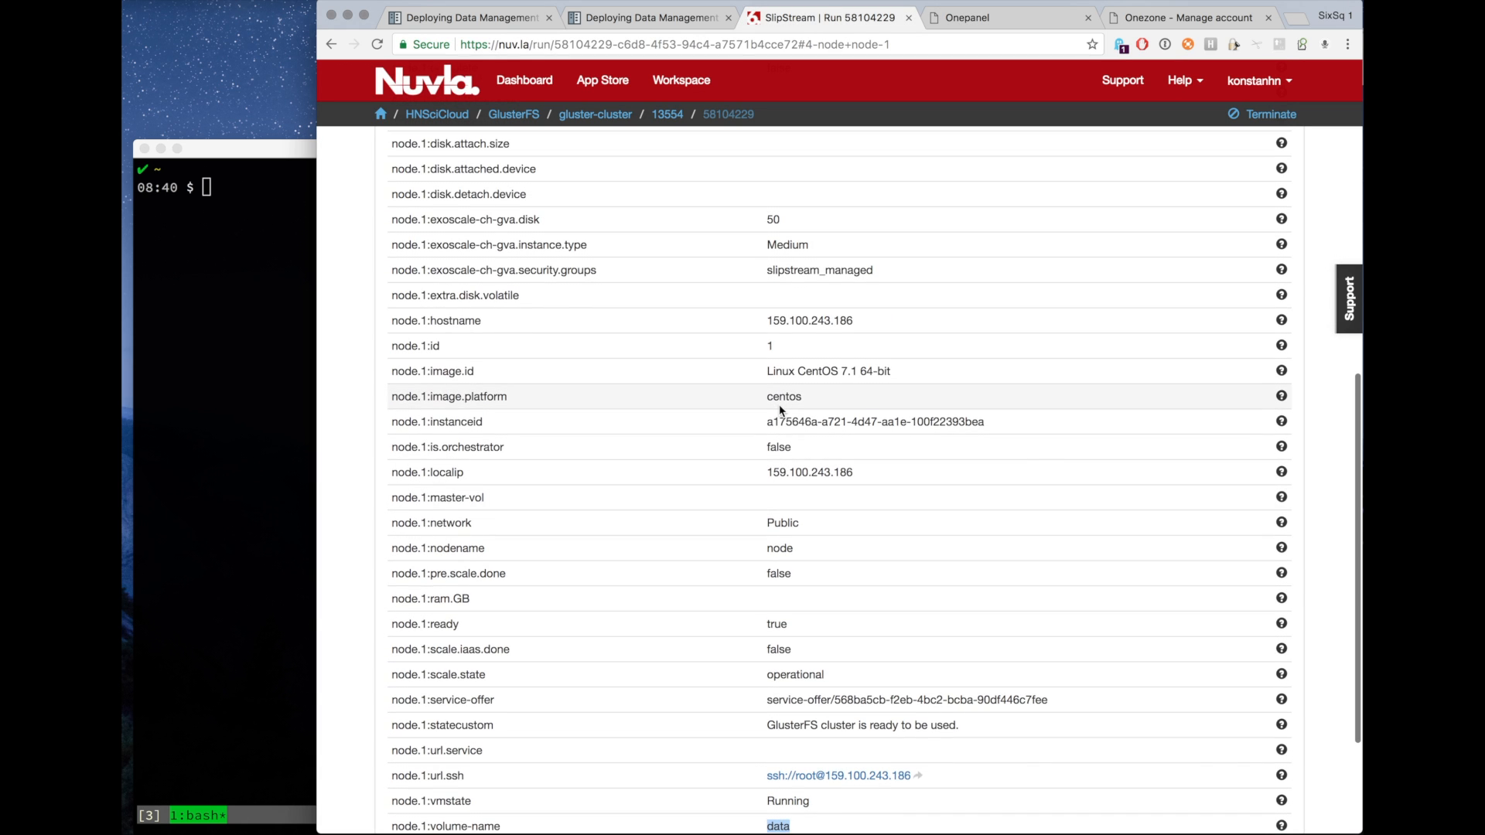
{"action": "scroll", "coordinate": [781, 410], "scroll_direction": "down", "scroll_amount": 1}
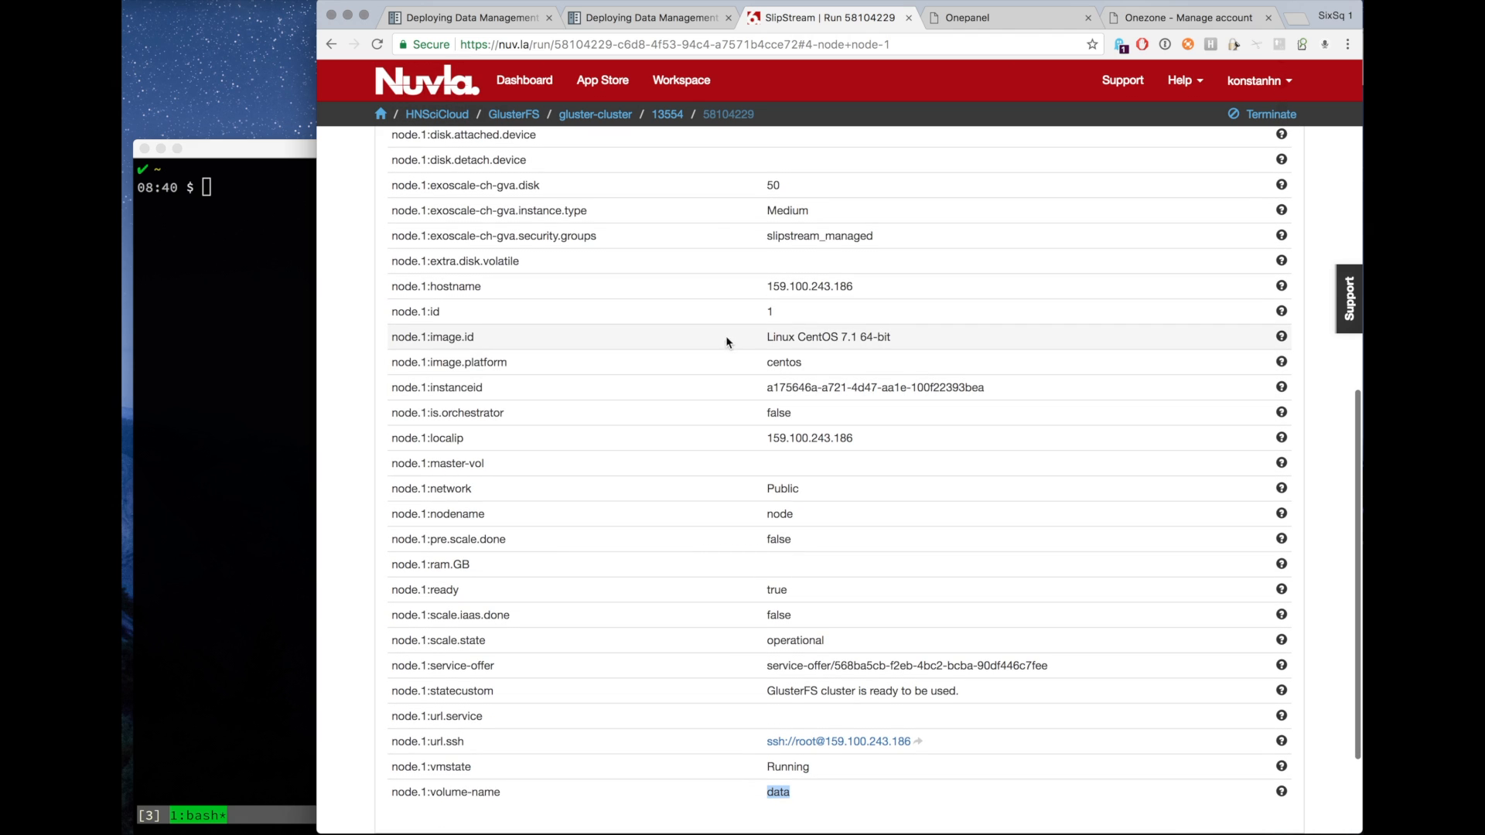
{"action": "left_click", "coordinate": [642, 18]}
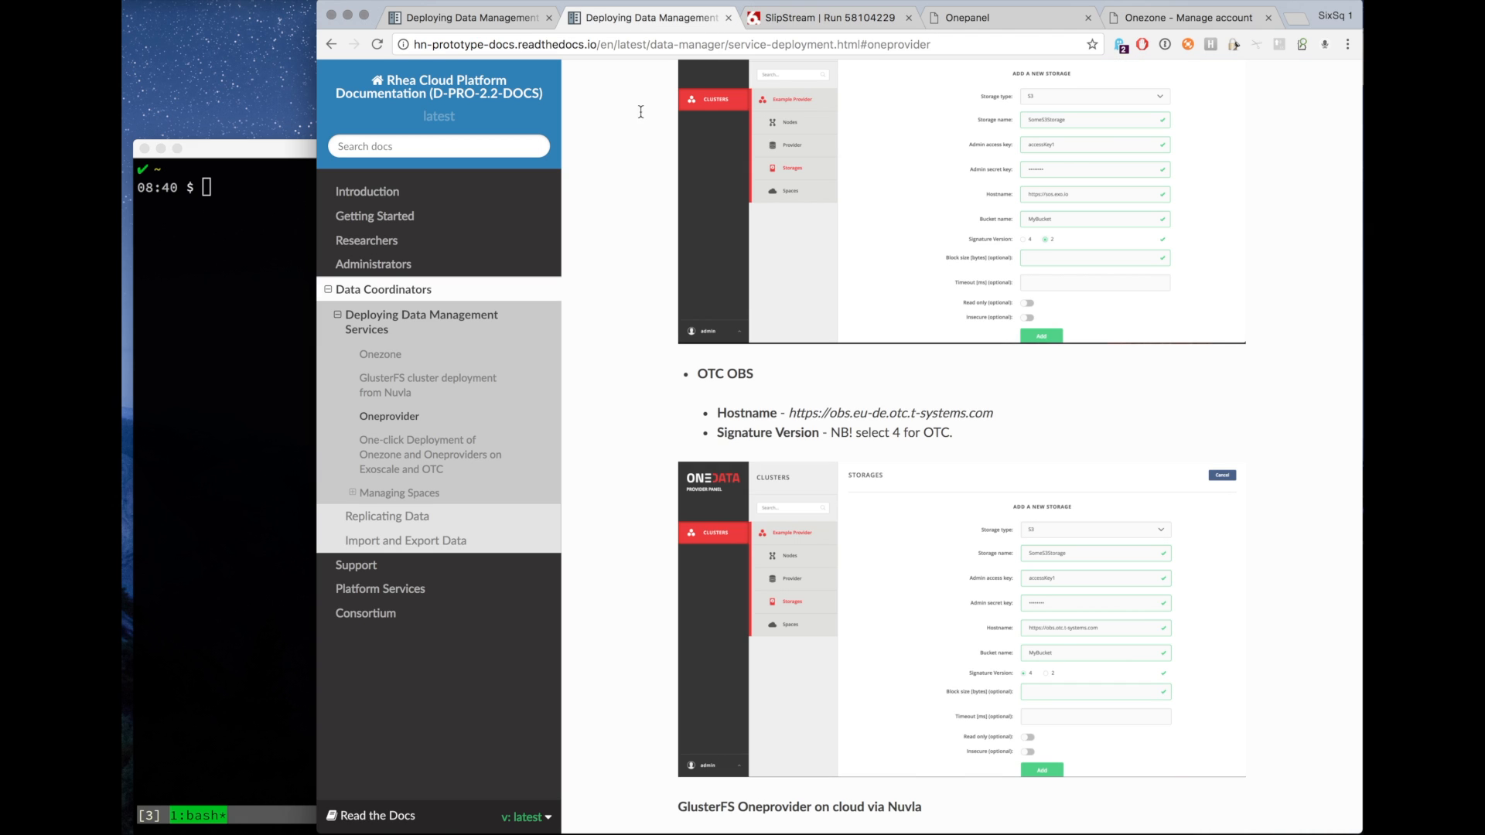
{"action": "left_click", "coordinate": [451, 385]}
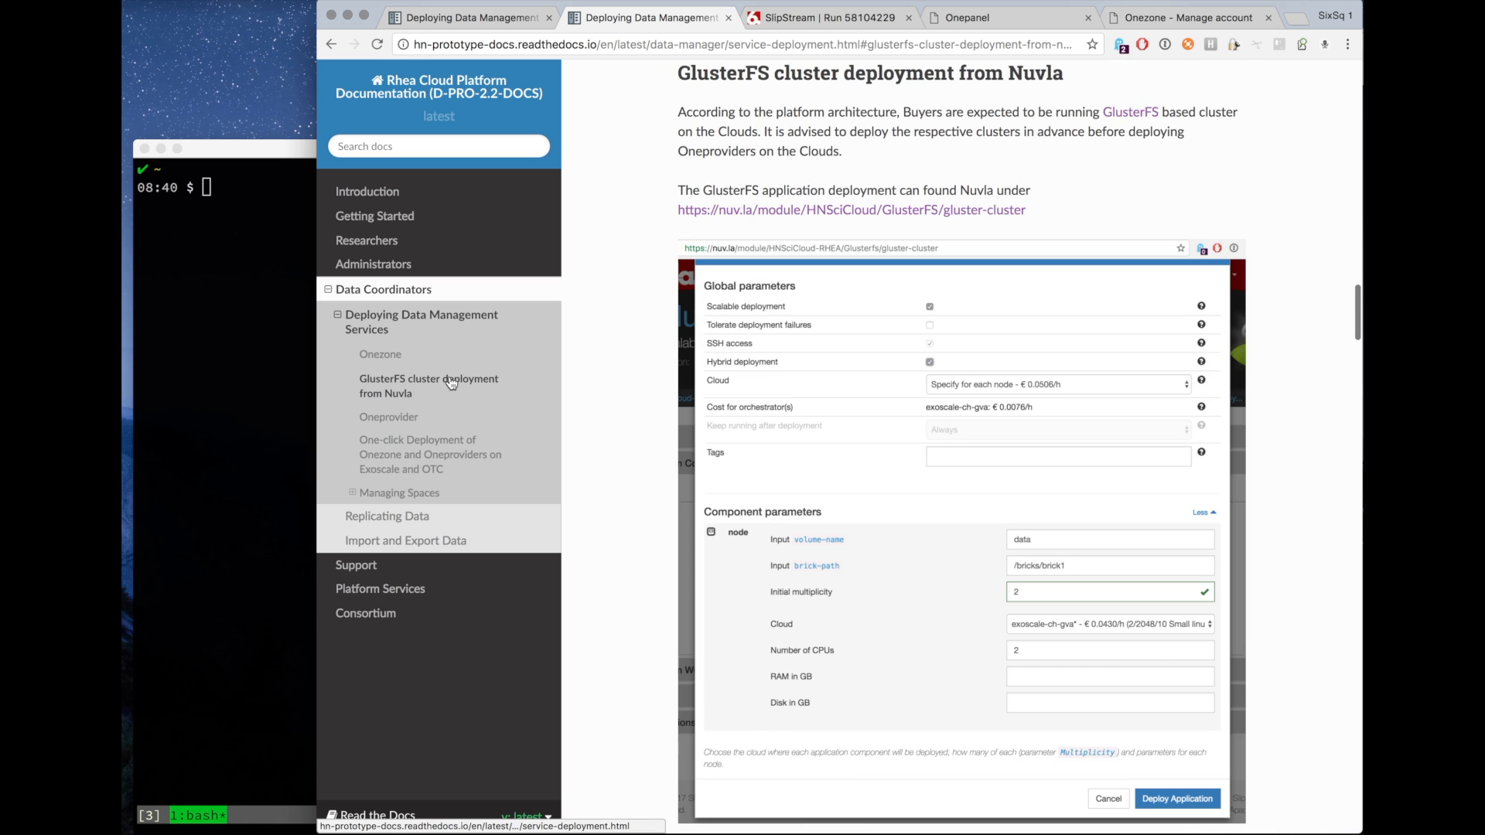
{"action": "scroll", "coordinate": [642, 533], "scroll_direction": "down", "scroll_amount": 7}
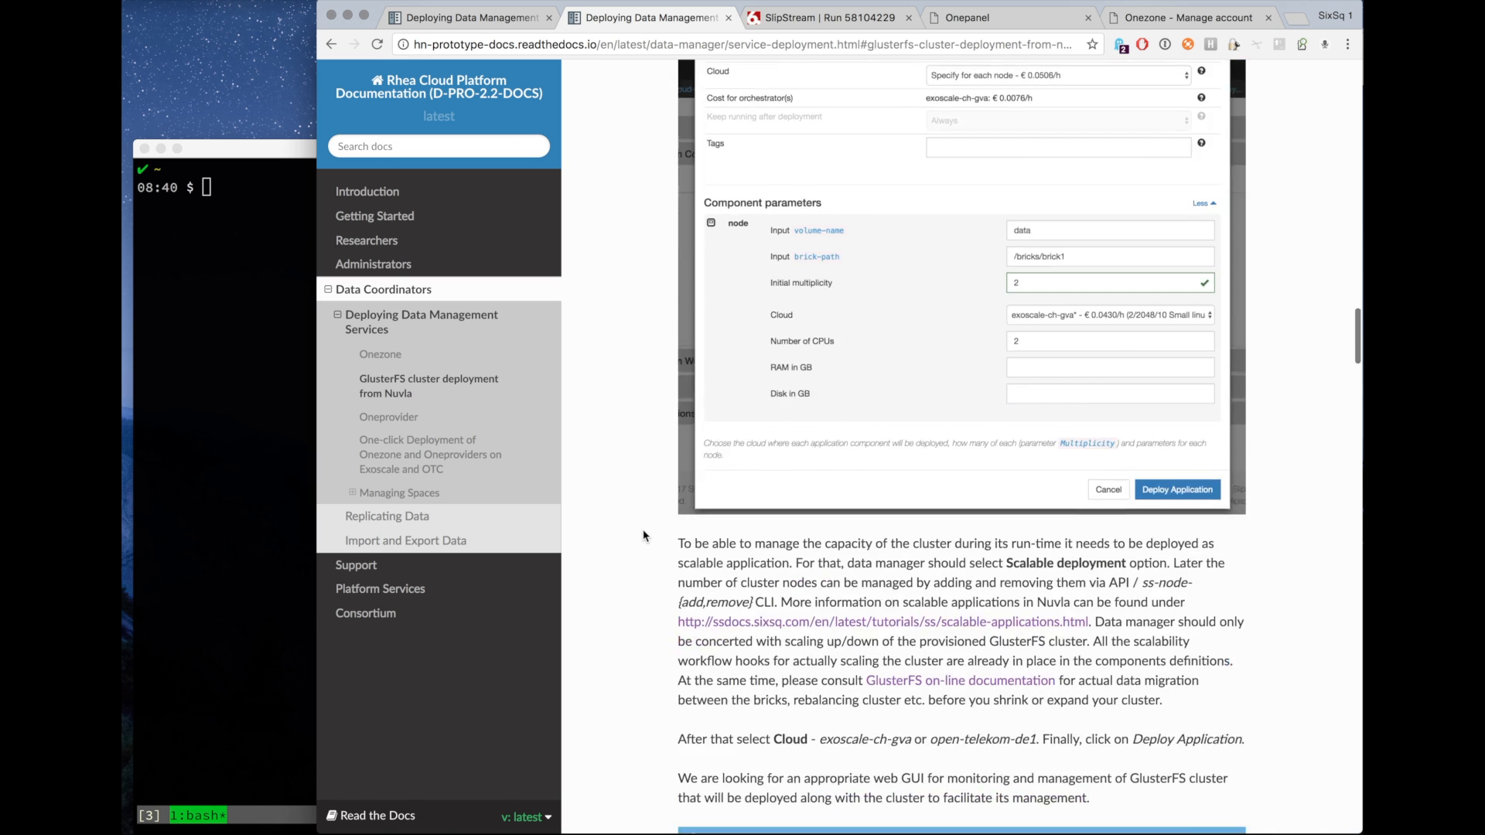
{"action": "scroll", "coordinate": [643, 534], "scroll_direction": "down", "scroll_amount": 3}
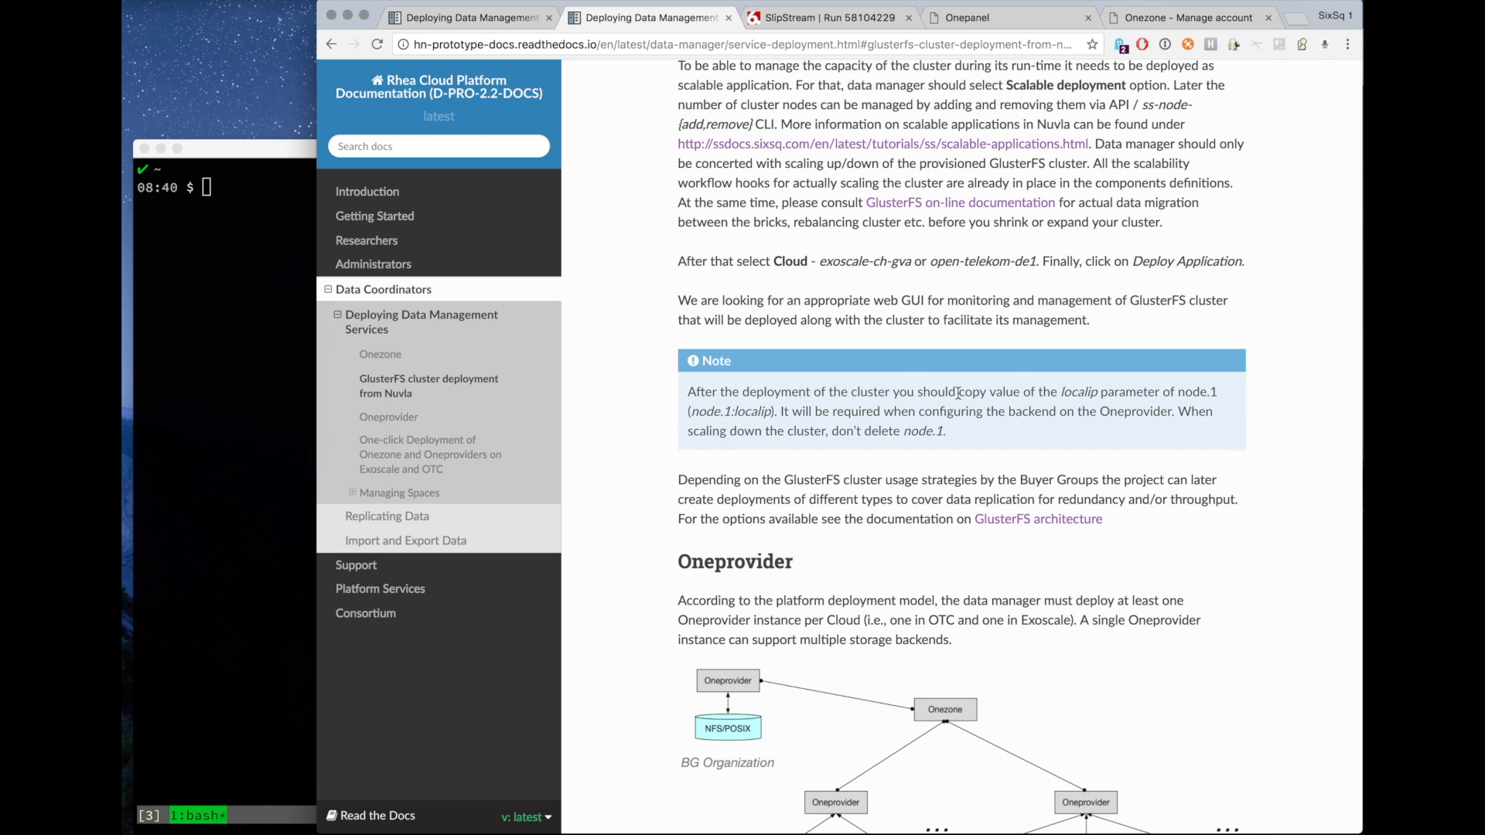
{"action": "double_click", "coordinate": [1078, 393]}
{"action": "double_click", "coordinate": [1114, 413]}
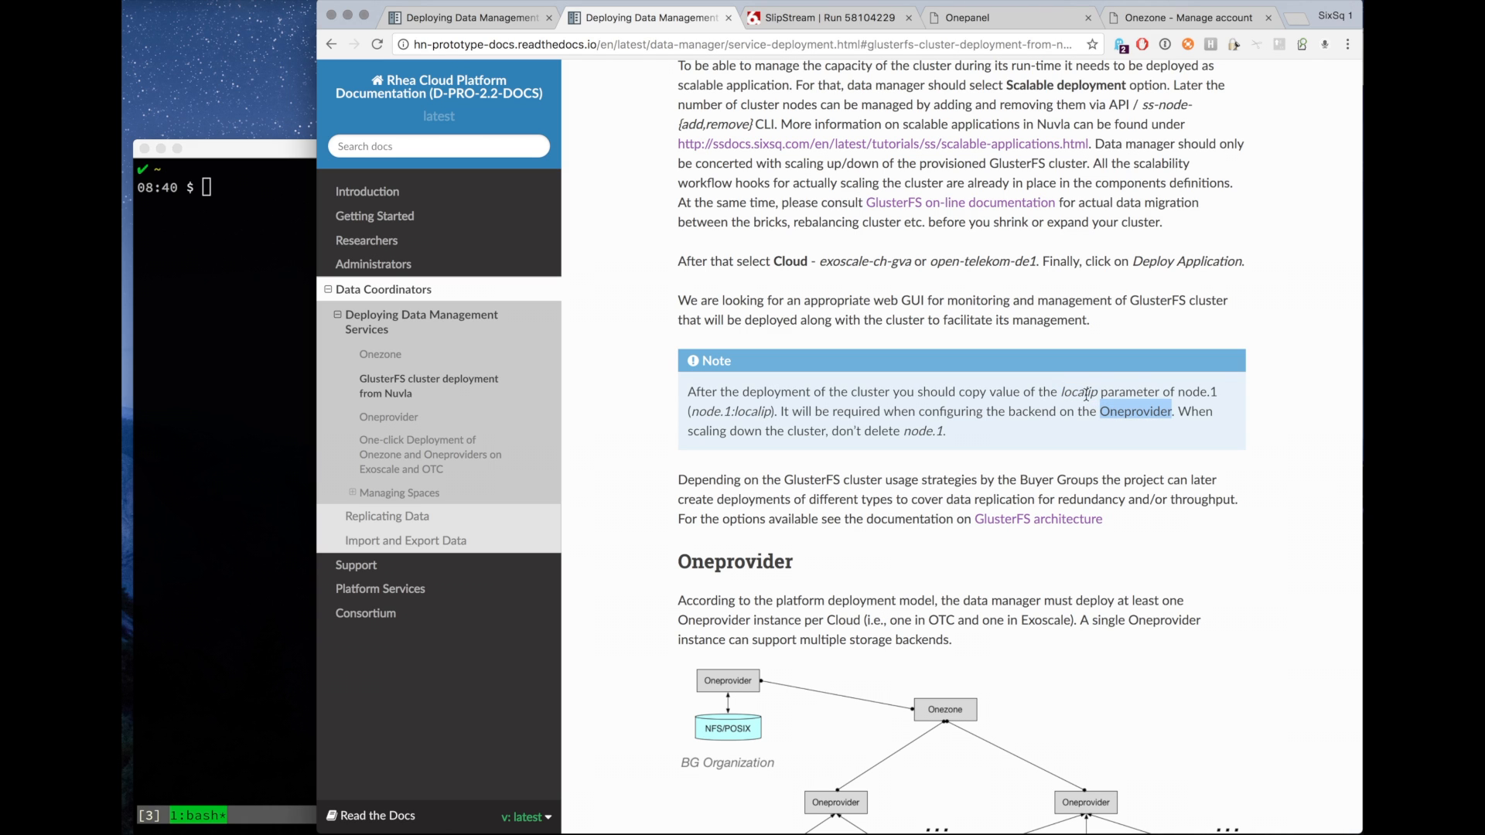
{"action": "double_click", "coordinate": [1081, 393]}
{"action": "key", "text": "super+c"}
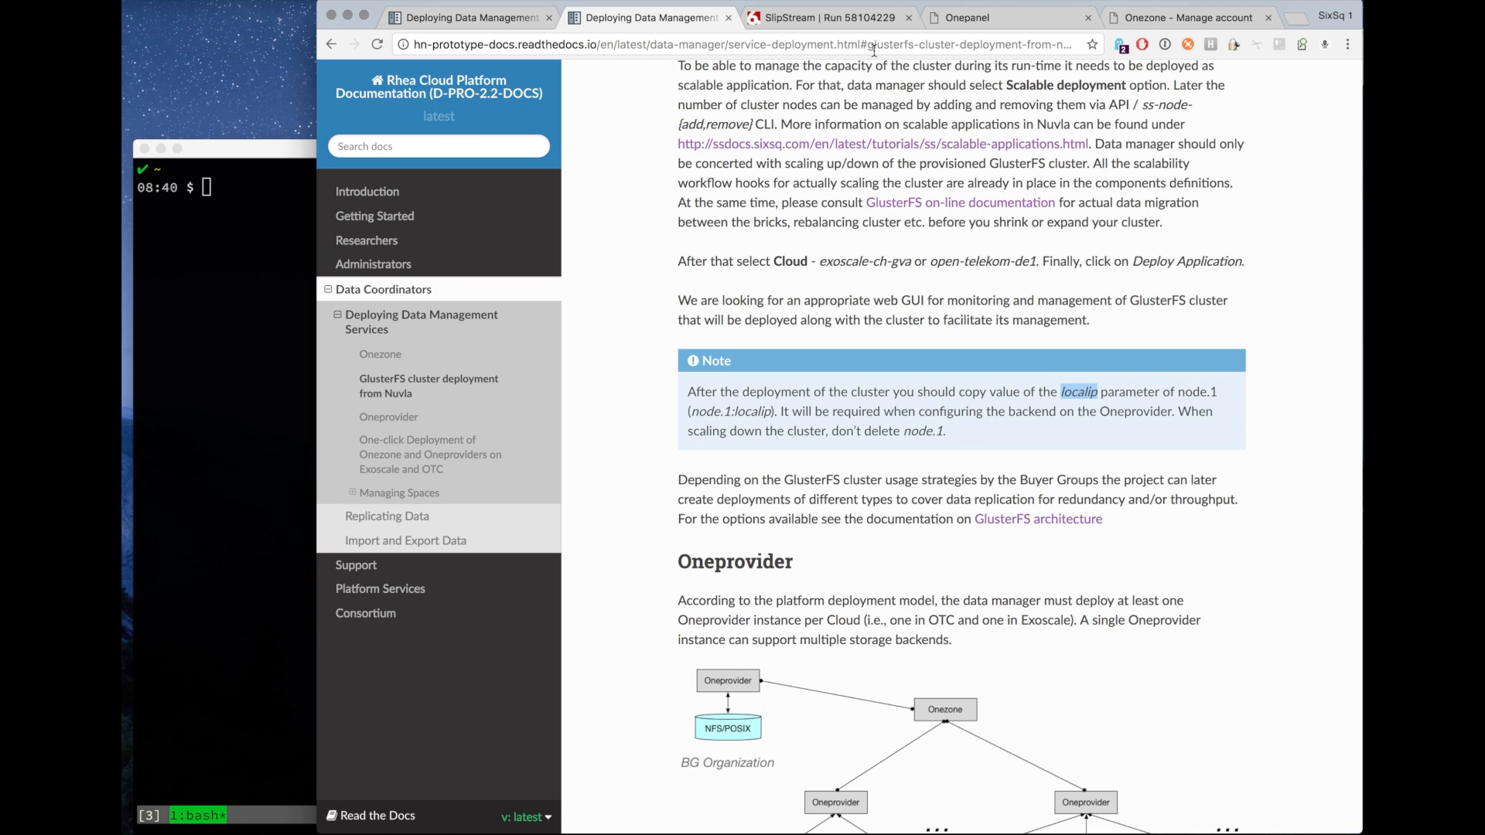
Copy the node.1 localip value from the gluster deployment and enter it as the volume server host, 159.100.243.186.
{"action": "left_click", "coordinate": [843, 20]}
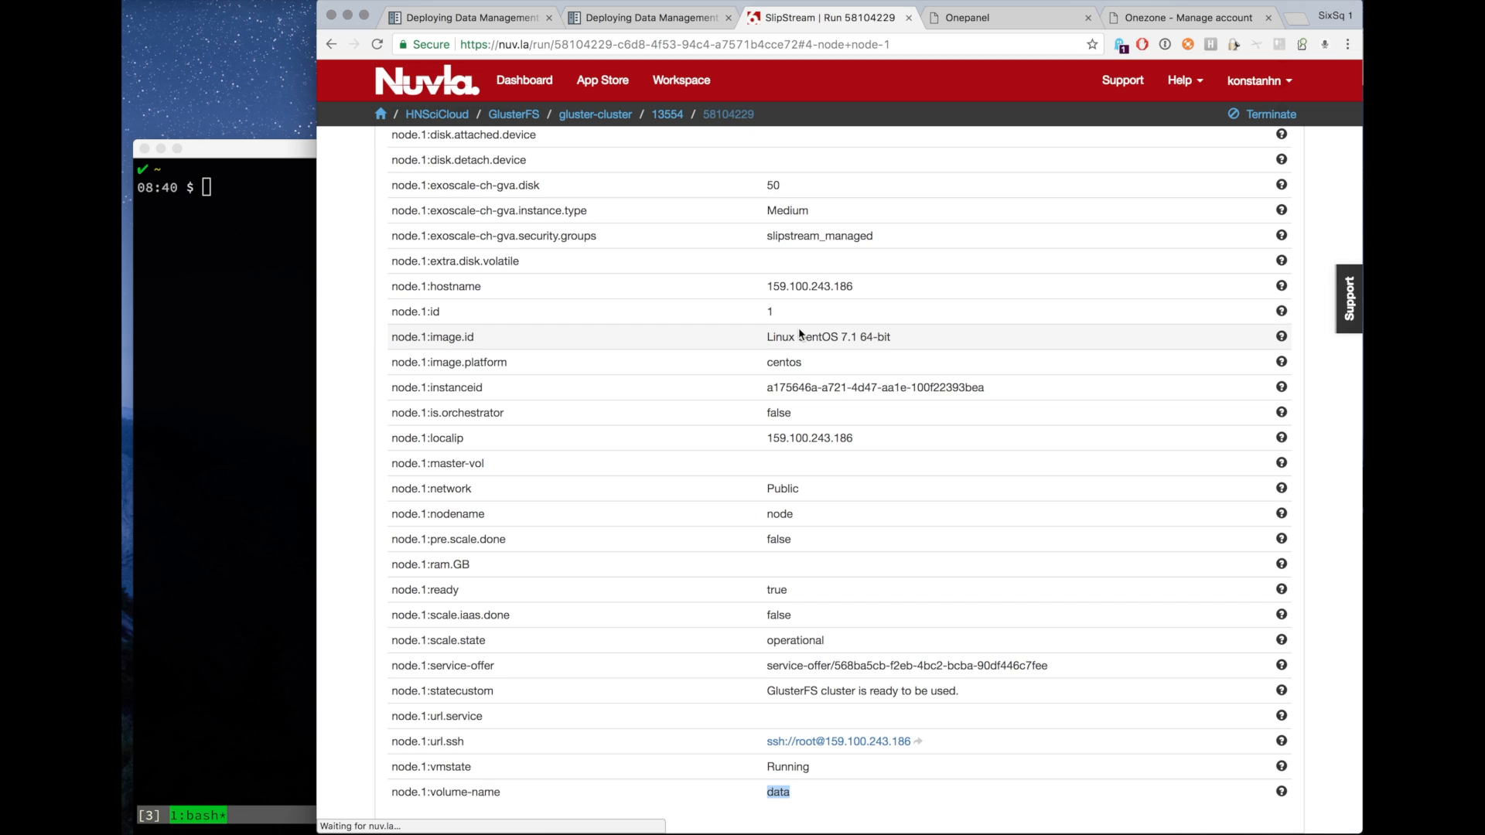
{"action": "key", "text": "super+f"}
{"action": "key", "text": "super+v"}
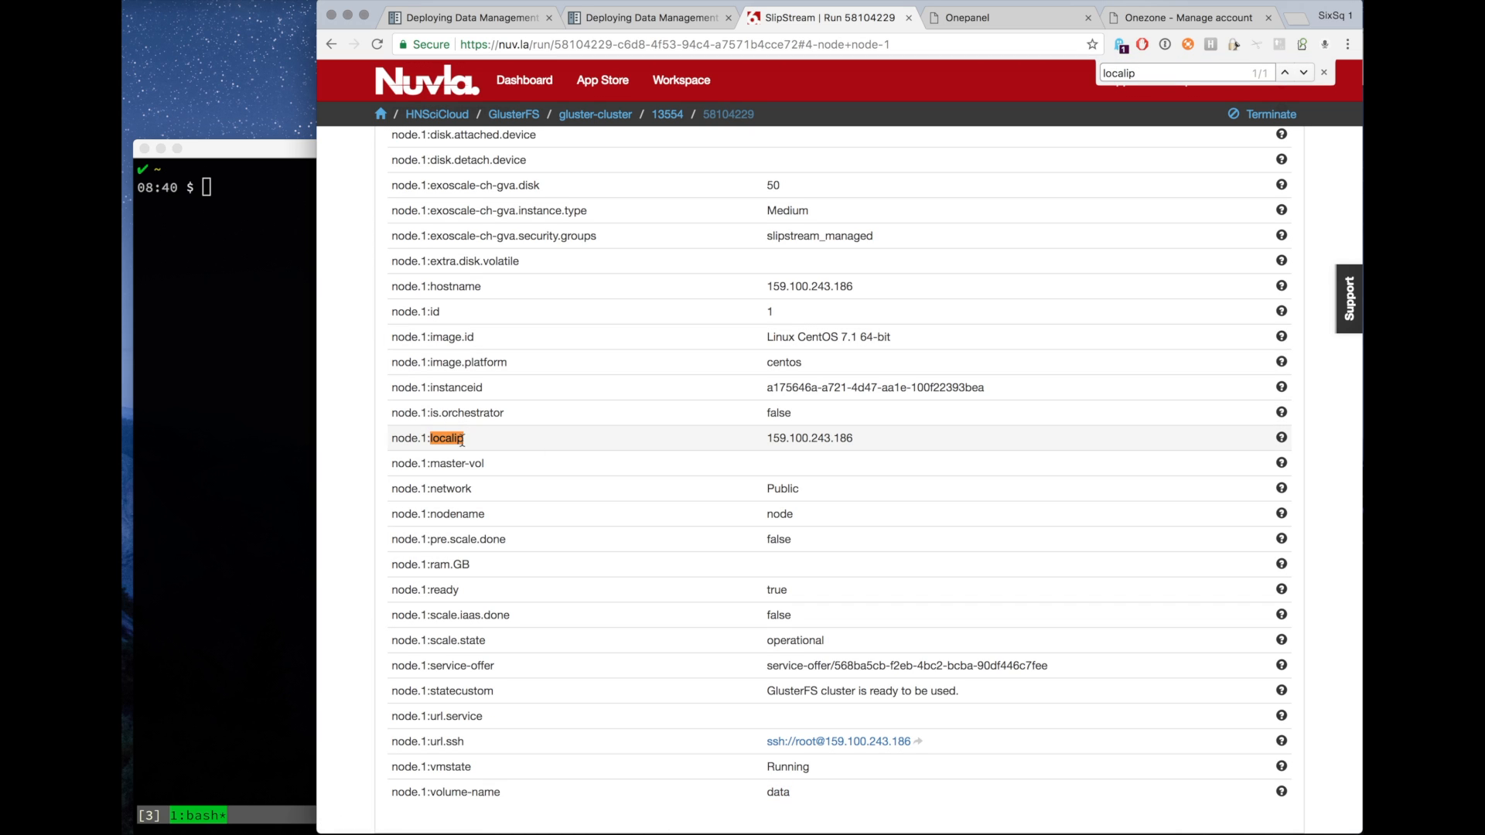
{"action": "double_click", "coordinate": [801, 439]}
{"action": "key", "text": "super+c"}
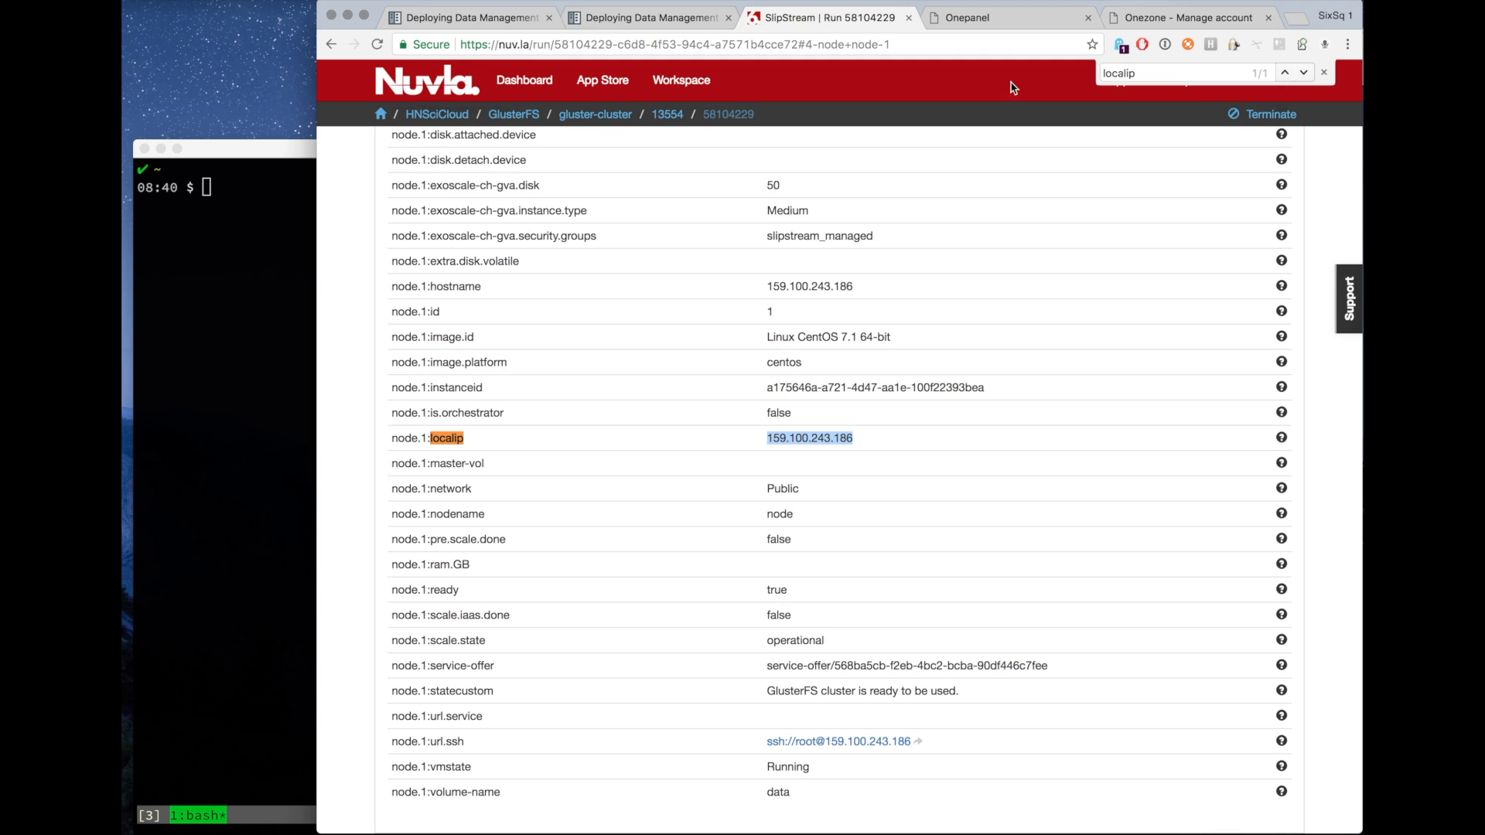
{"action": "left_click", "coordinate": [1002, 25]}
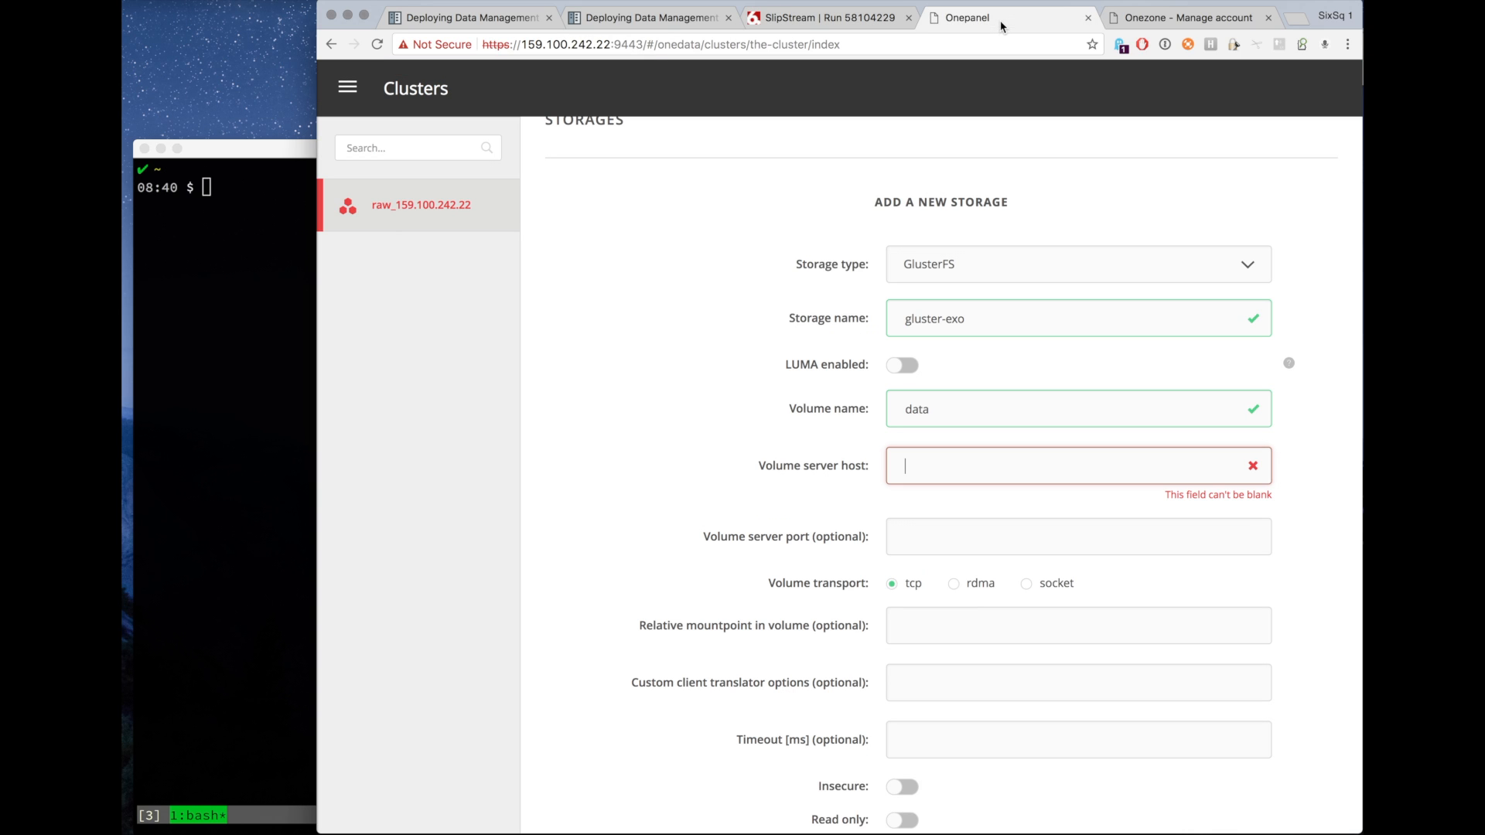
{"action": "key", "text": "super+v"}
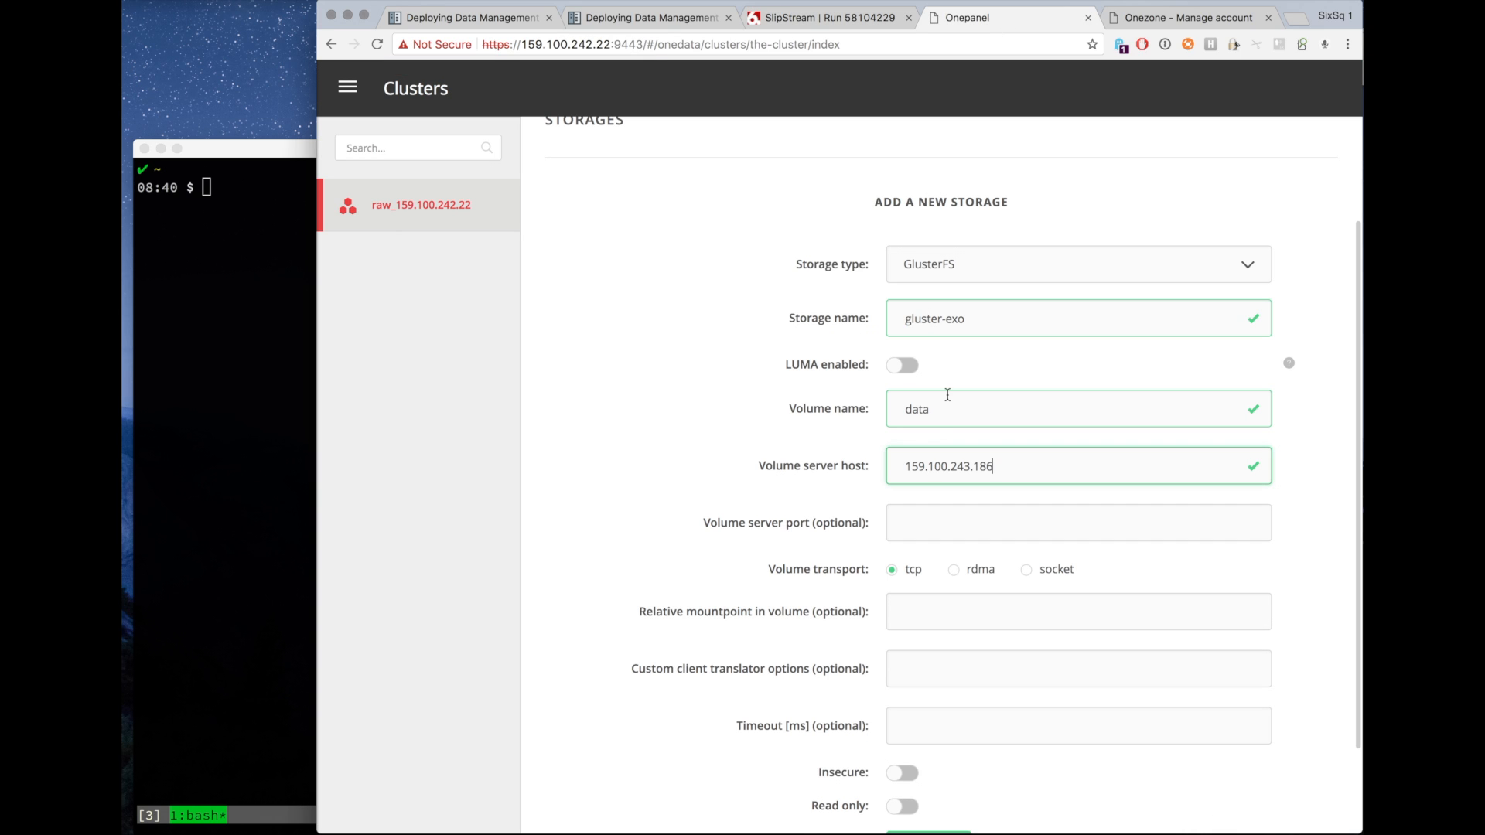
Review the documentation's GlusterFS Oneprovider section for the required volume name, server host and Insecure settings.
{"action": "left_click", "coordinate": [926, 521]}
{"action": "scroll", "coordinate": [694, 577], "scroll_direction": "down", "scroll_amount": 3}
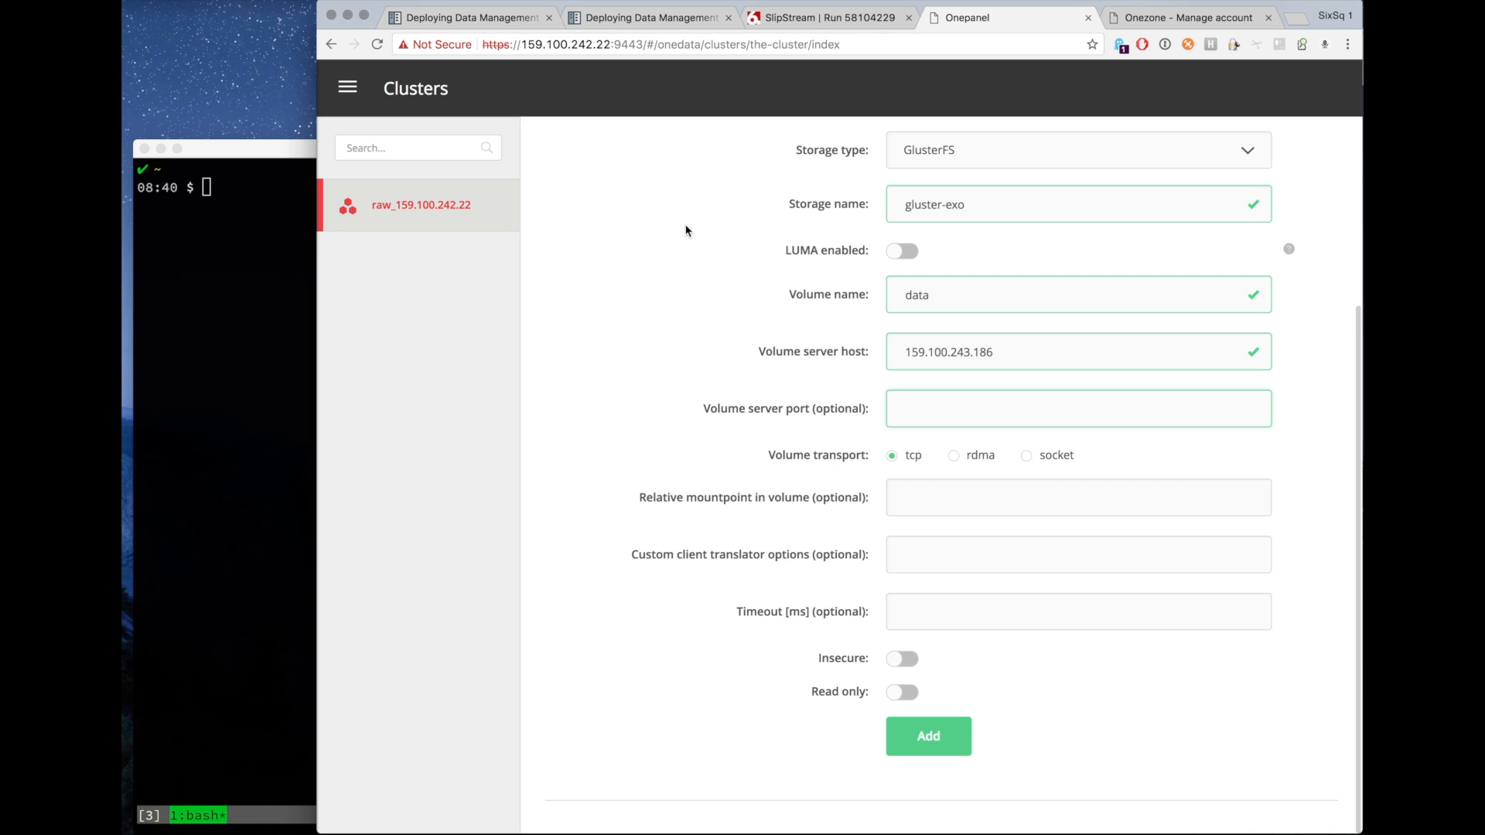
{"action": "left_click", "coordinate": [658, 19]}
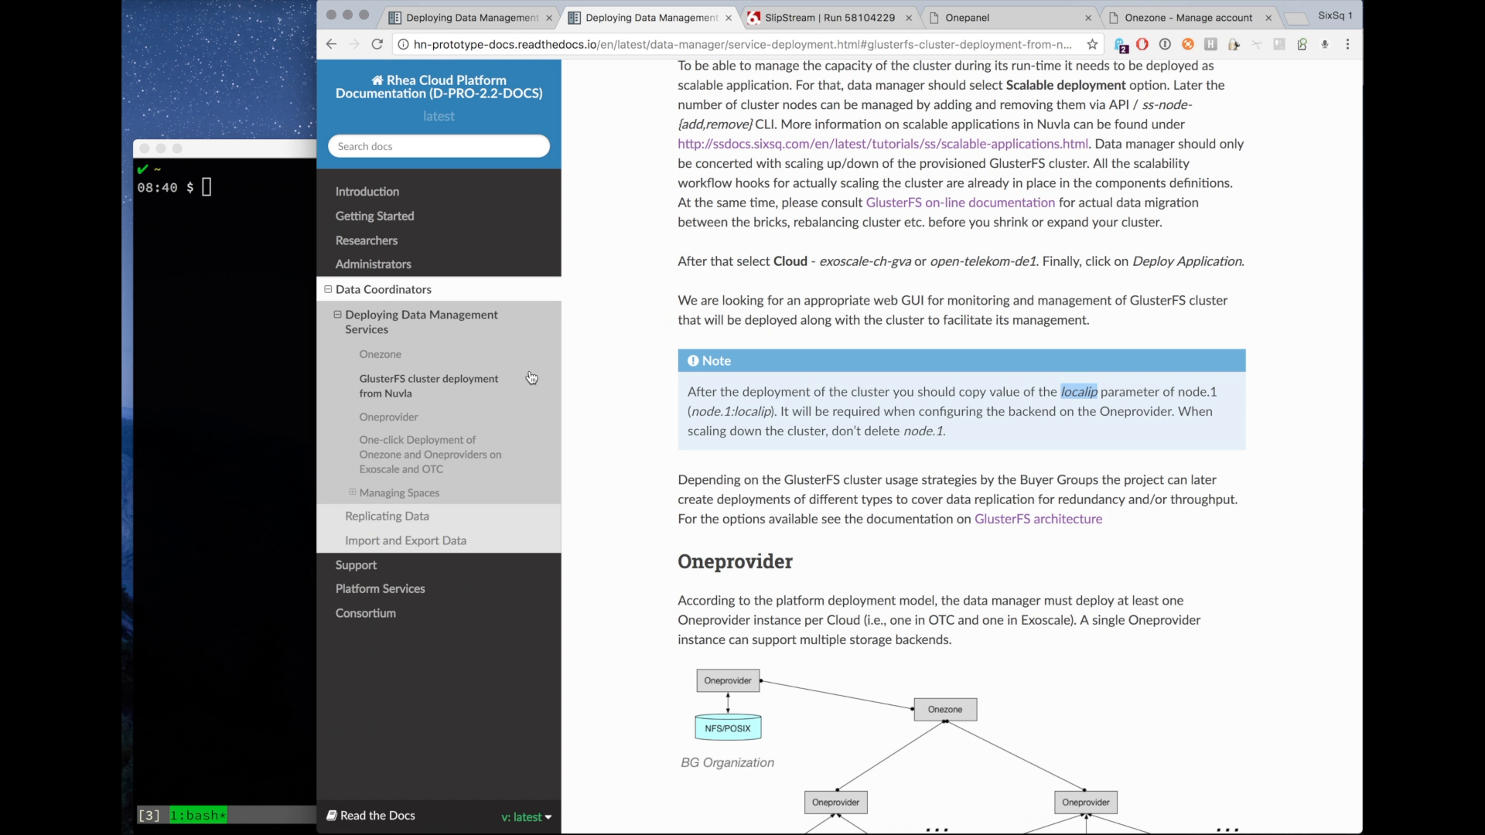
{"action": "left_click", "coordinate": [410, 423]}
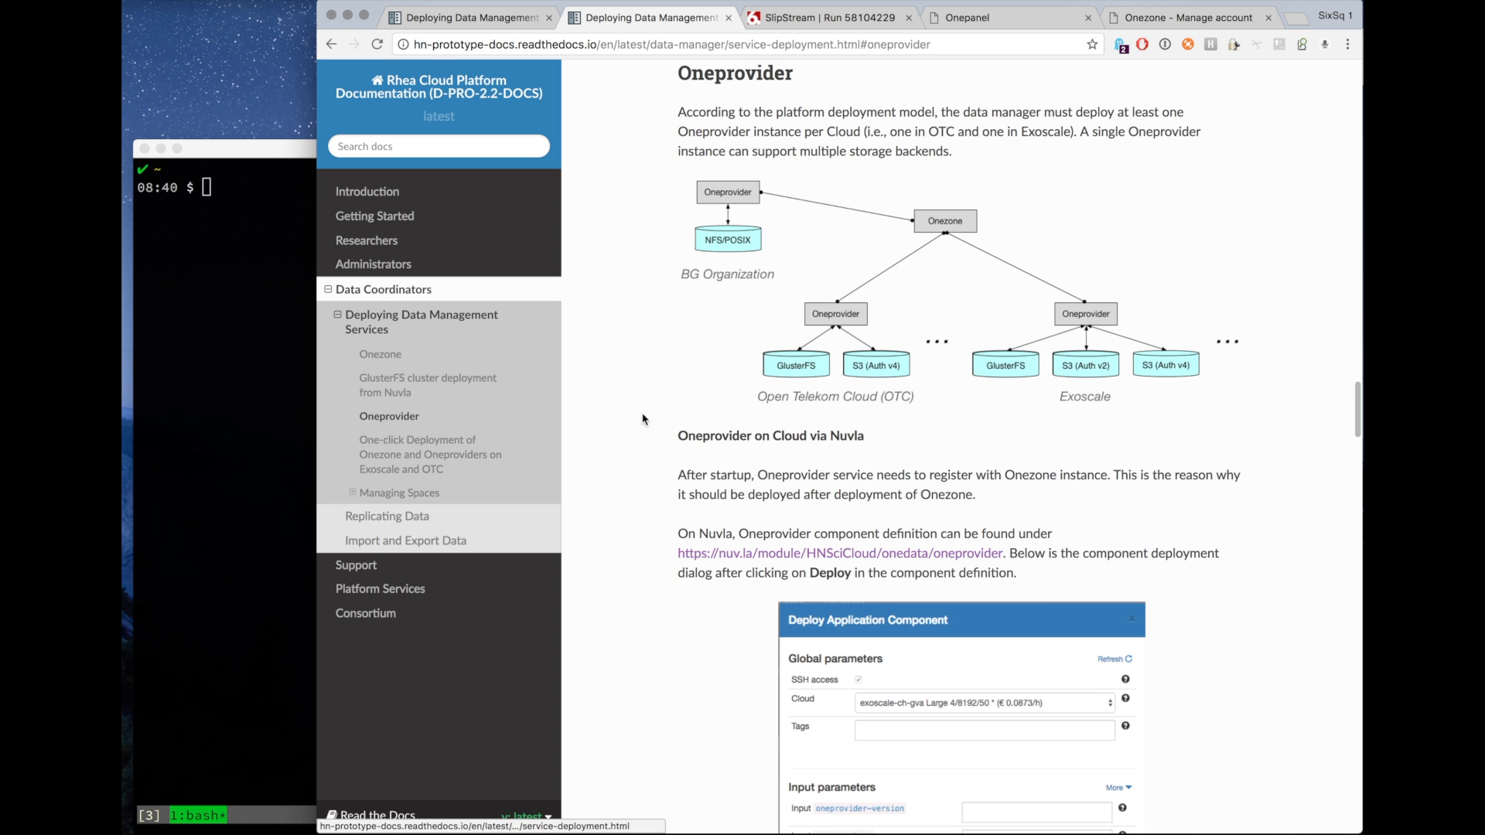
{"action": "scroll", "coordinate": [670, 522], "scroll_direction": "down", "scroll_amount": 8}
{"action": "scroll", "coordinate": [670, 522], "scroll_direction": "down", "scroll_amount": 6}
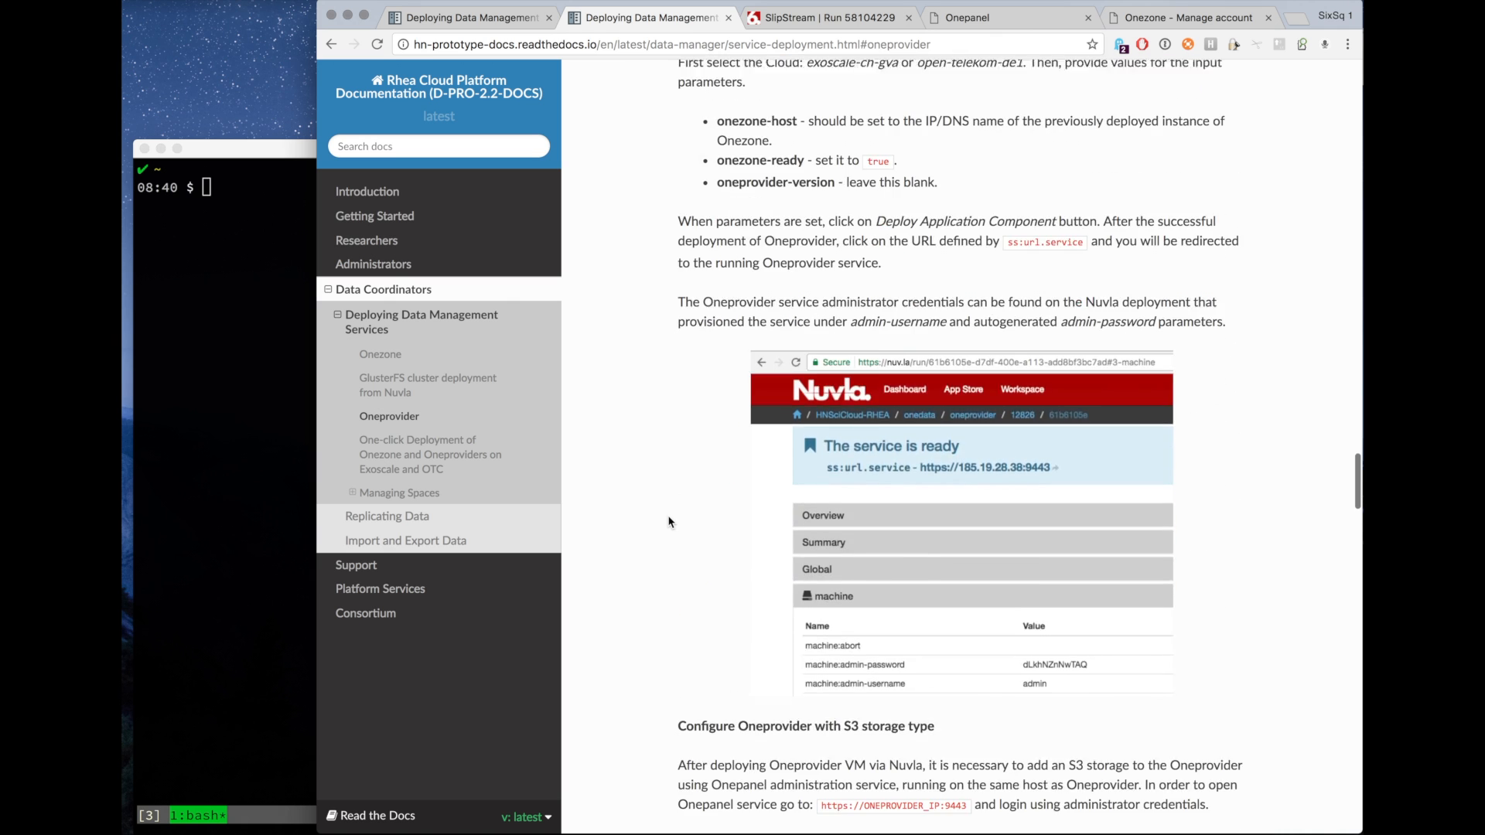
{"action": "scroll", "coordinate": [670, 522], "scroll_direction": "down", "scroll_amount": 8}
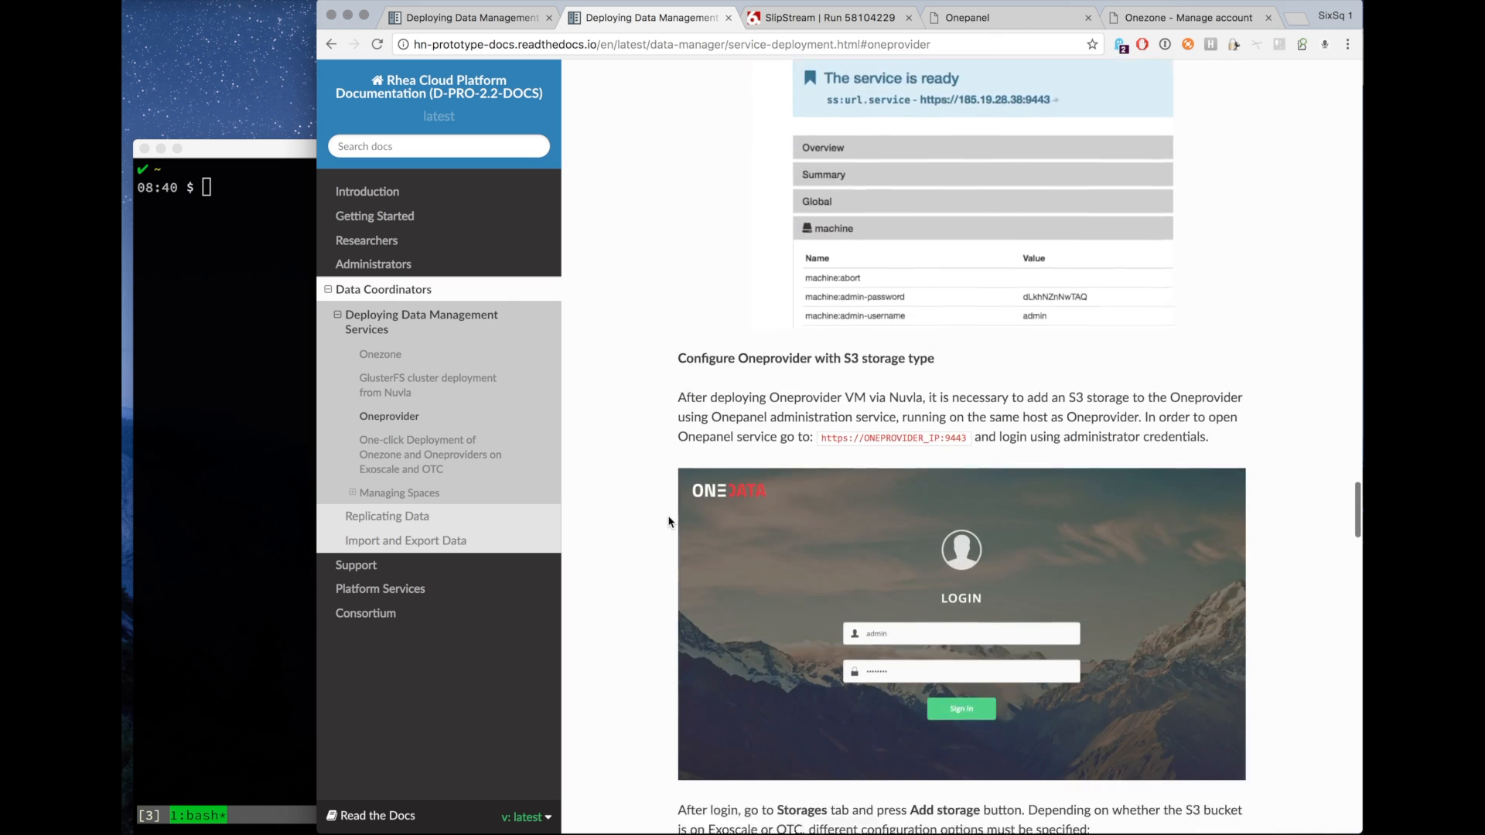
{"action": "scroll", "coordinate": [670, 522], "scroll_direction": "down", "scroll_amount": 7}
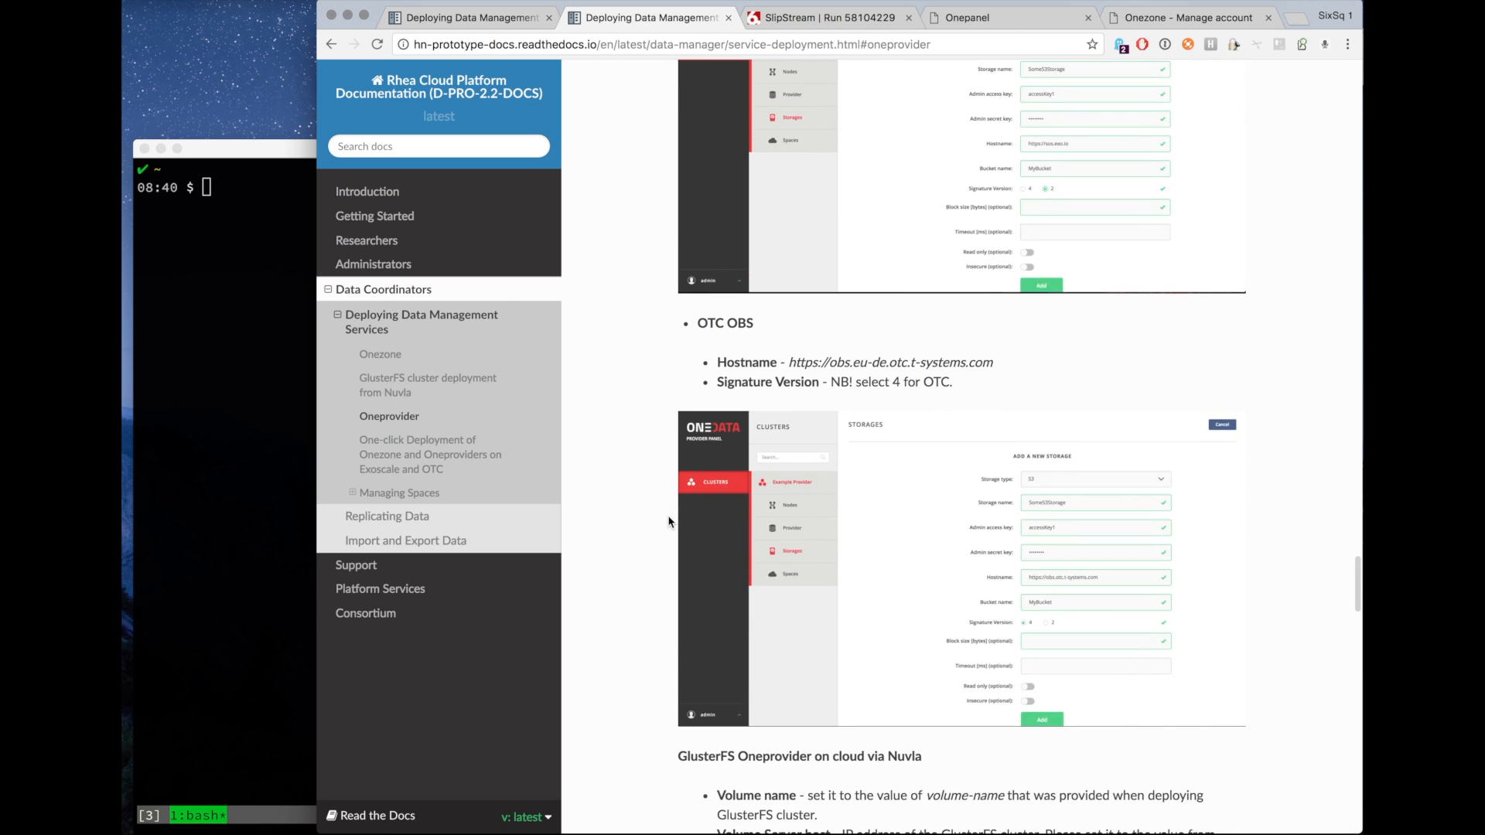
{"action": "scroll", "coordinate": [670, 522], "scroll_direction": "down", "scroll_amount": 4}
{"action": "scroll", "coordinate": [670, 522], "scroll_direction": "down", "scroll_amount": 4}
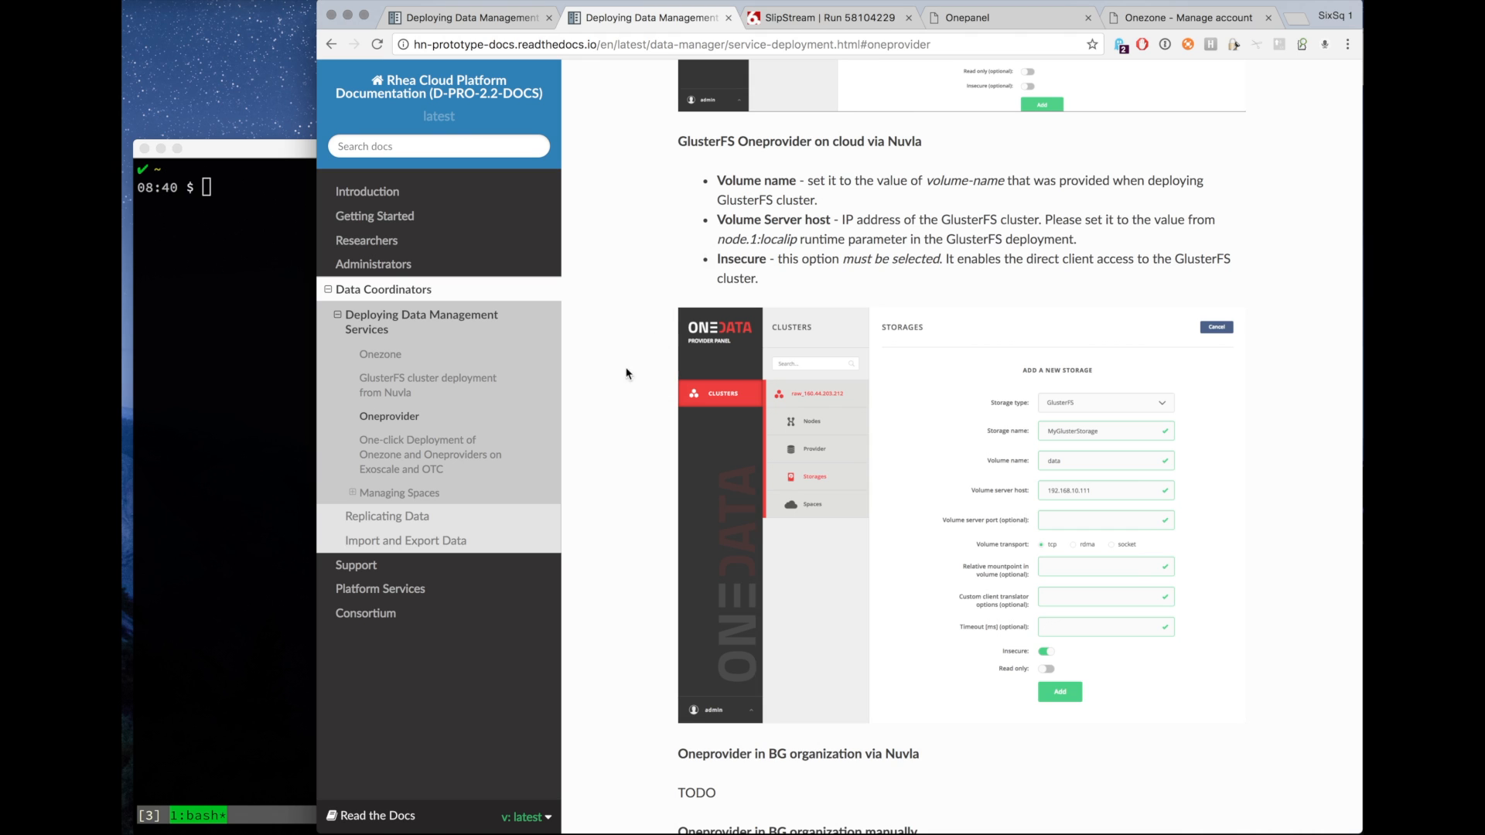
{"action": "scroll", "coordinate": [612, 446], "scroll_direction": "down", "scroll_amount": 1}
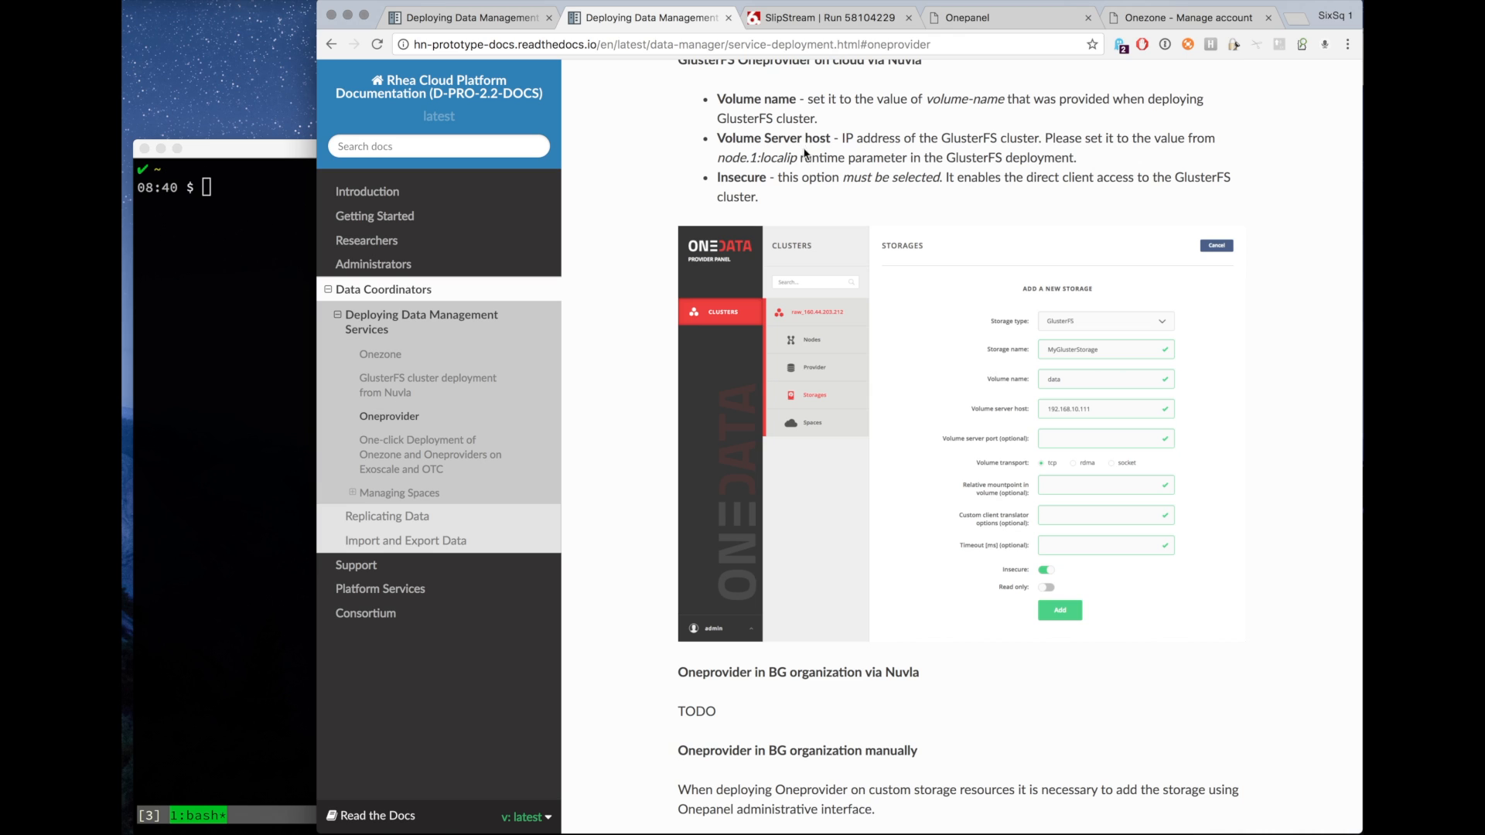
Enable the Insecure option and add the gluster-exo GlusterFS storage.
{"action": "left_click", "coordinate": [959, 19]}
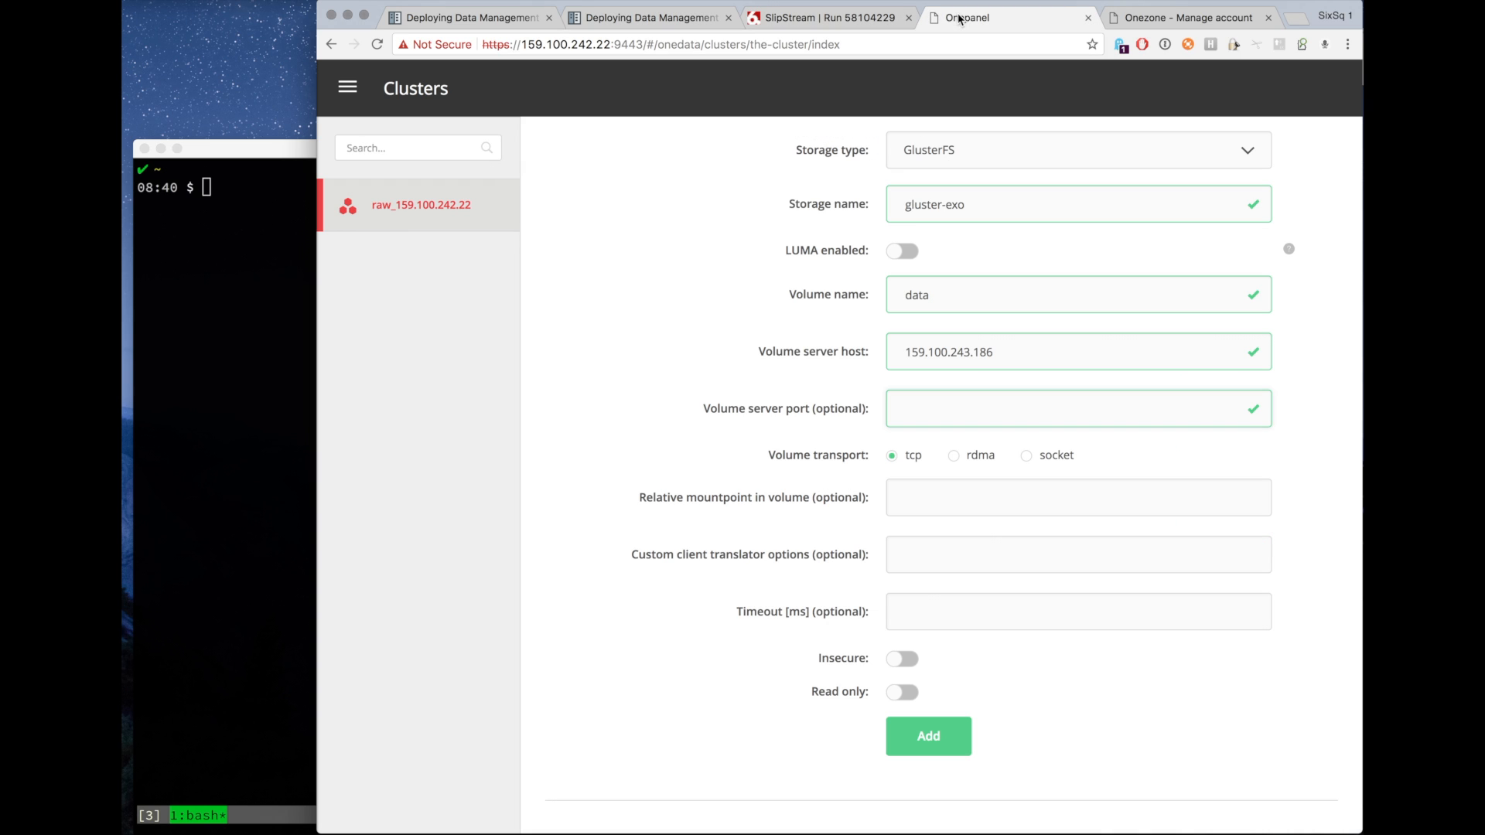
{"action": "left_click", "coordinate": [903, 664]}
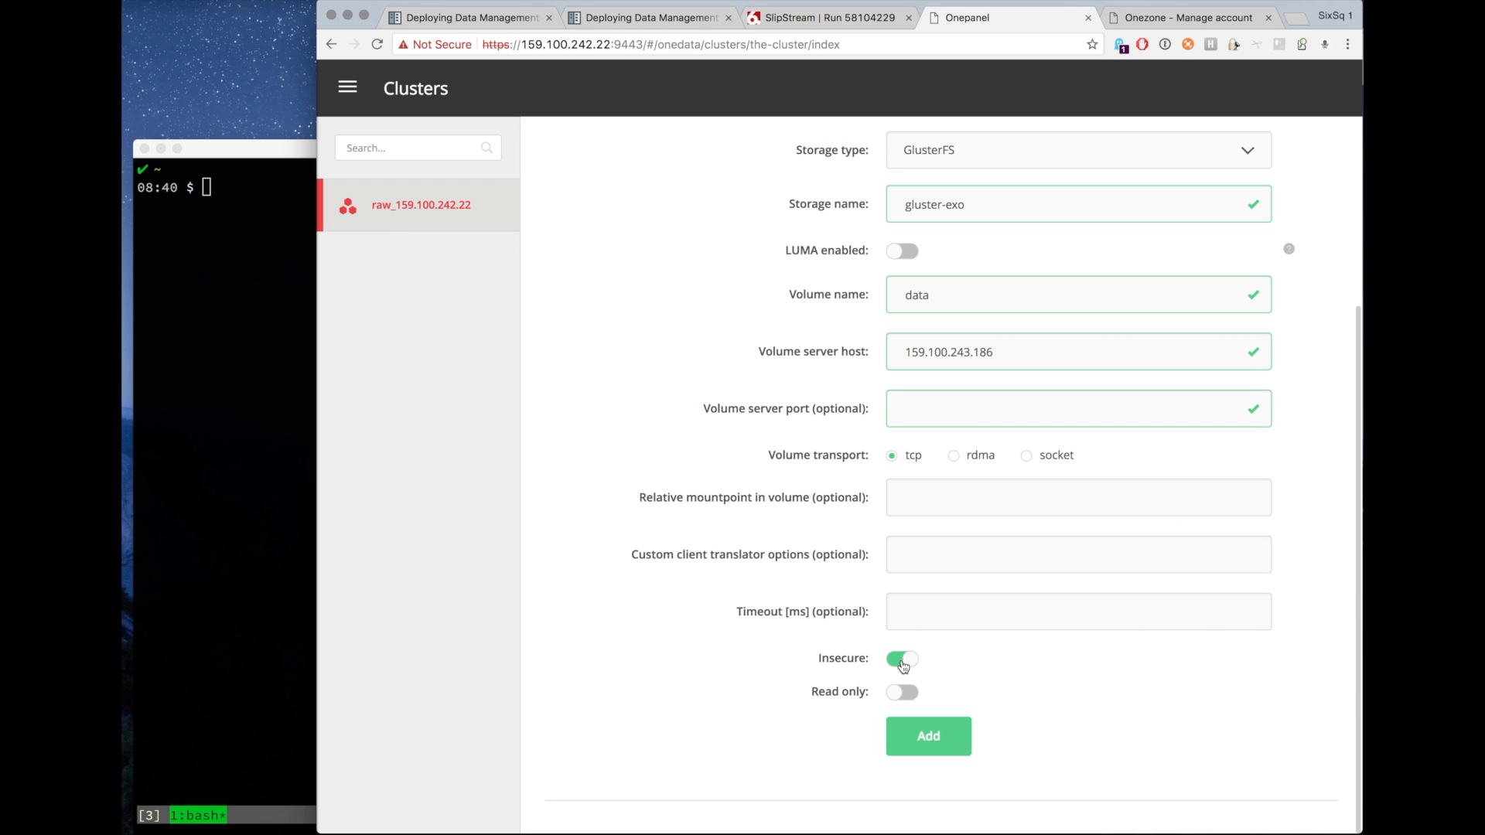
{"action": "left_click", "coordinate": [921, 738]}
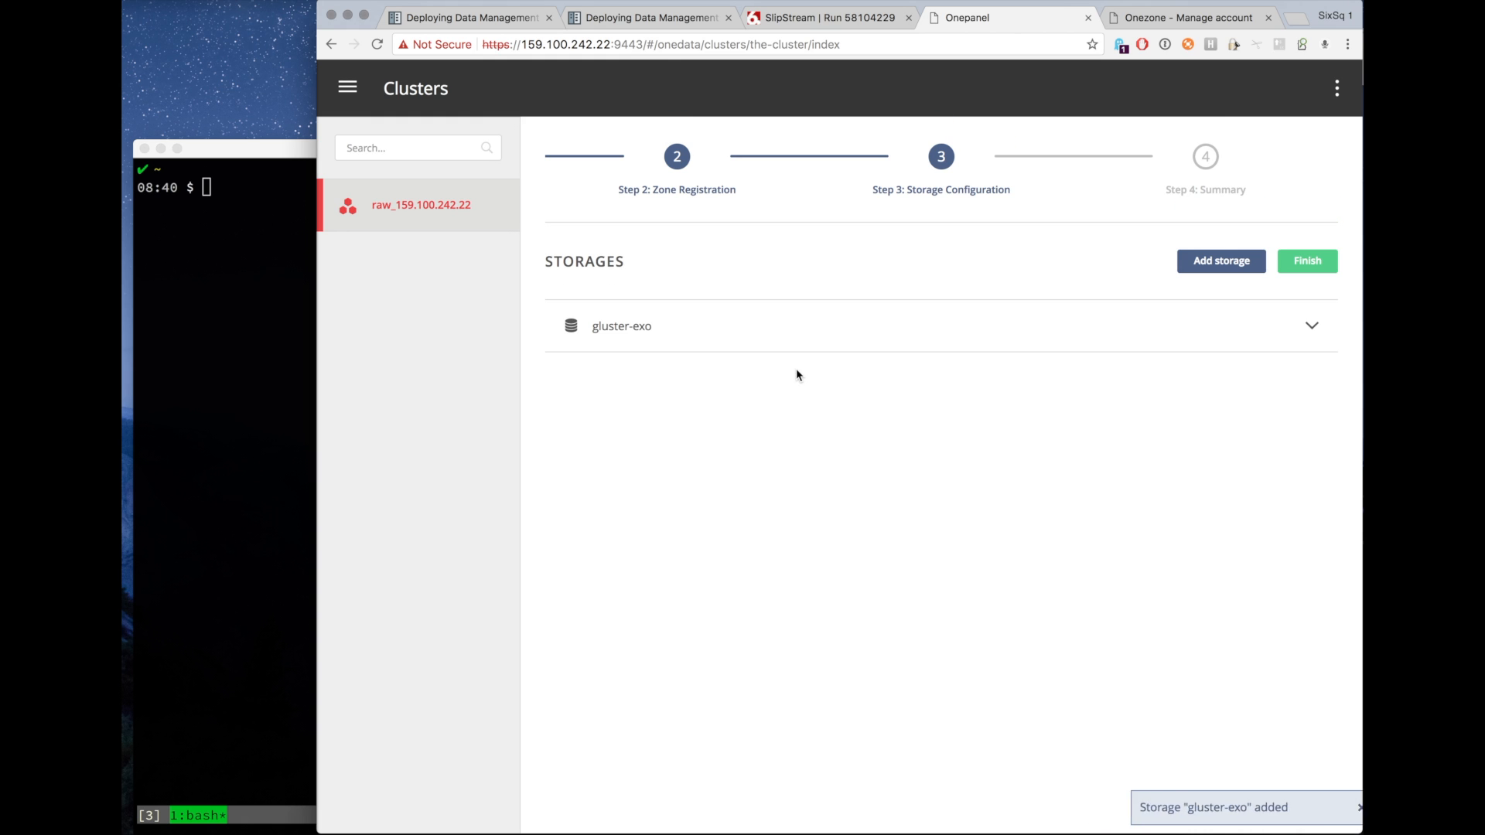
Inspect the gluster-exo storage details, finish the cluster configuration and open the Spaces support page.
{"action": "left_click", "coordinate": [686, 342]}
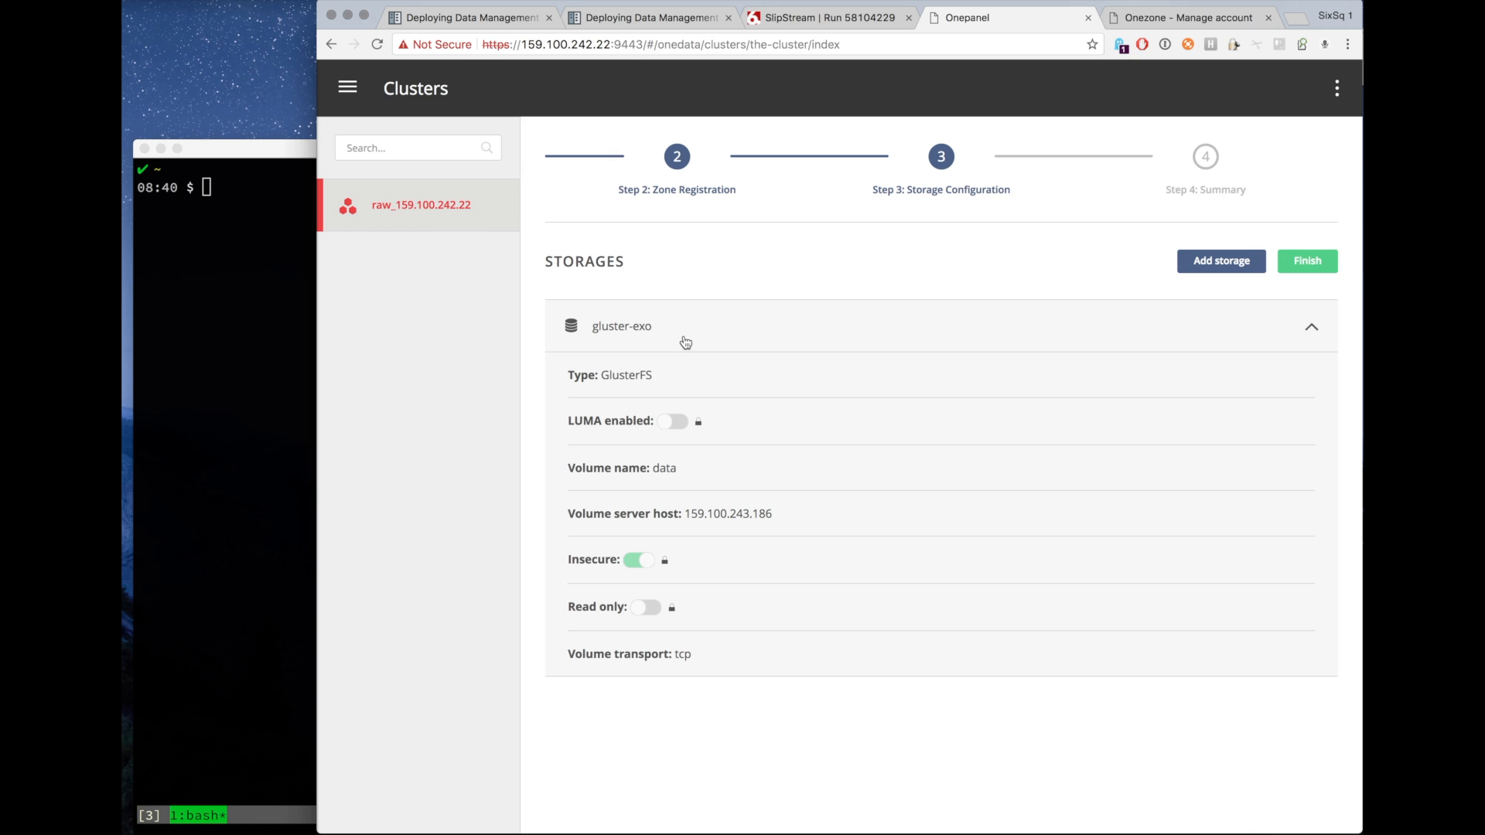
{"action": "left_click", "coordinate": [1306, 261]}
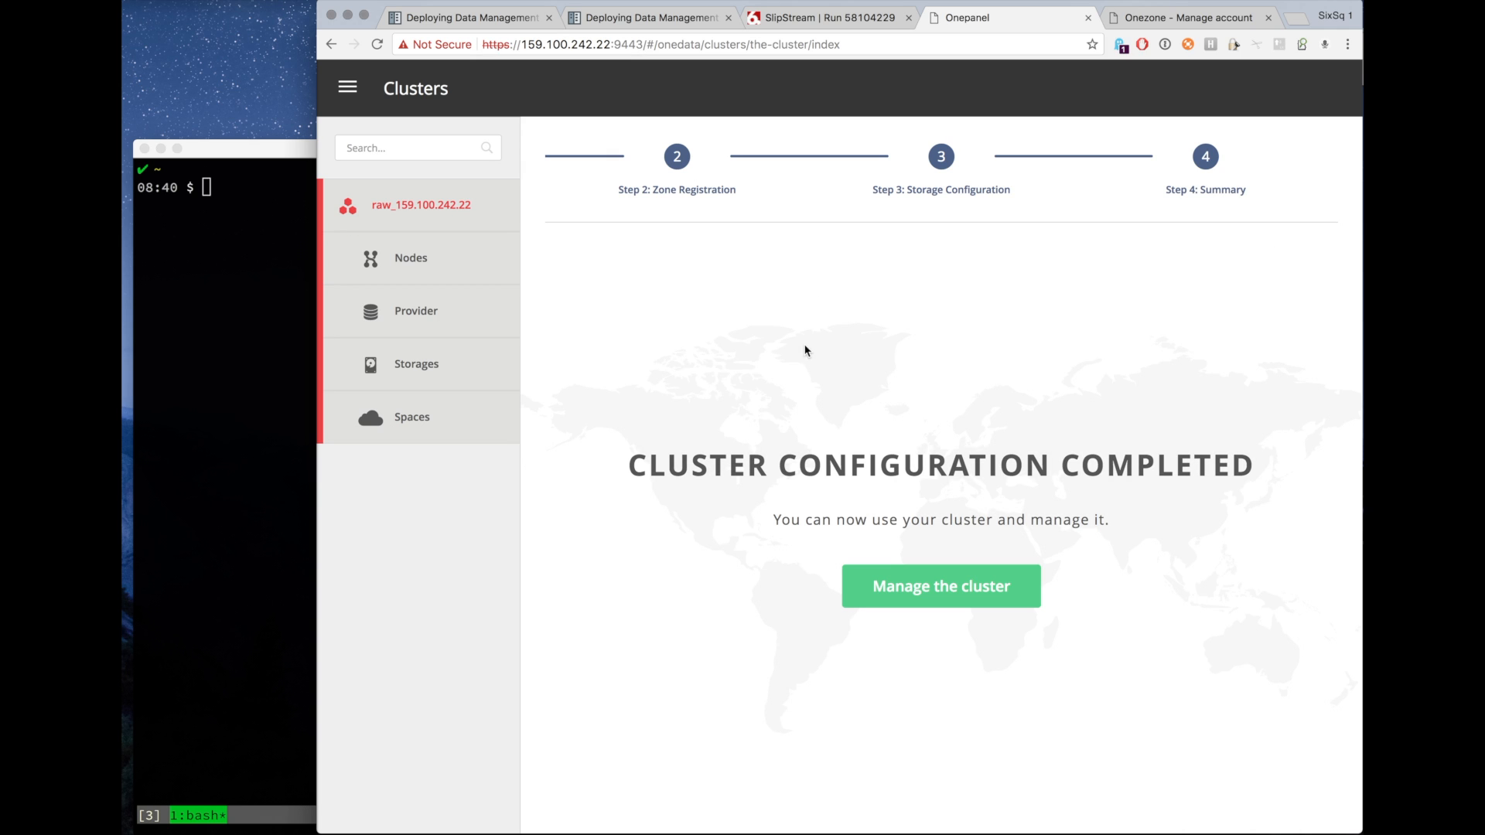
{"action": "left_click", "coordinate": [455, 421]}
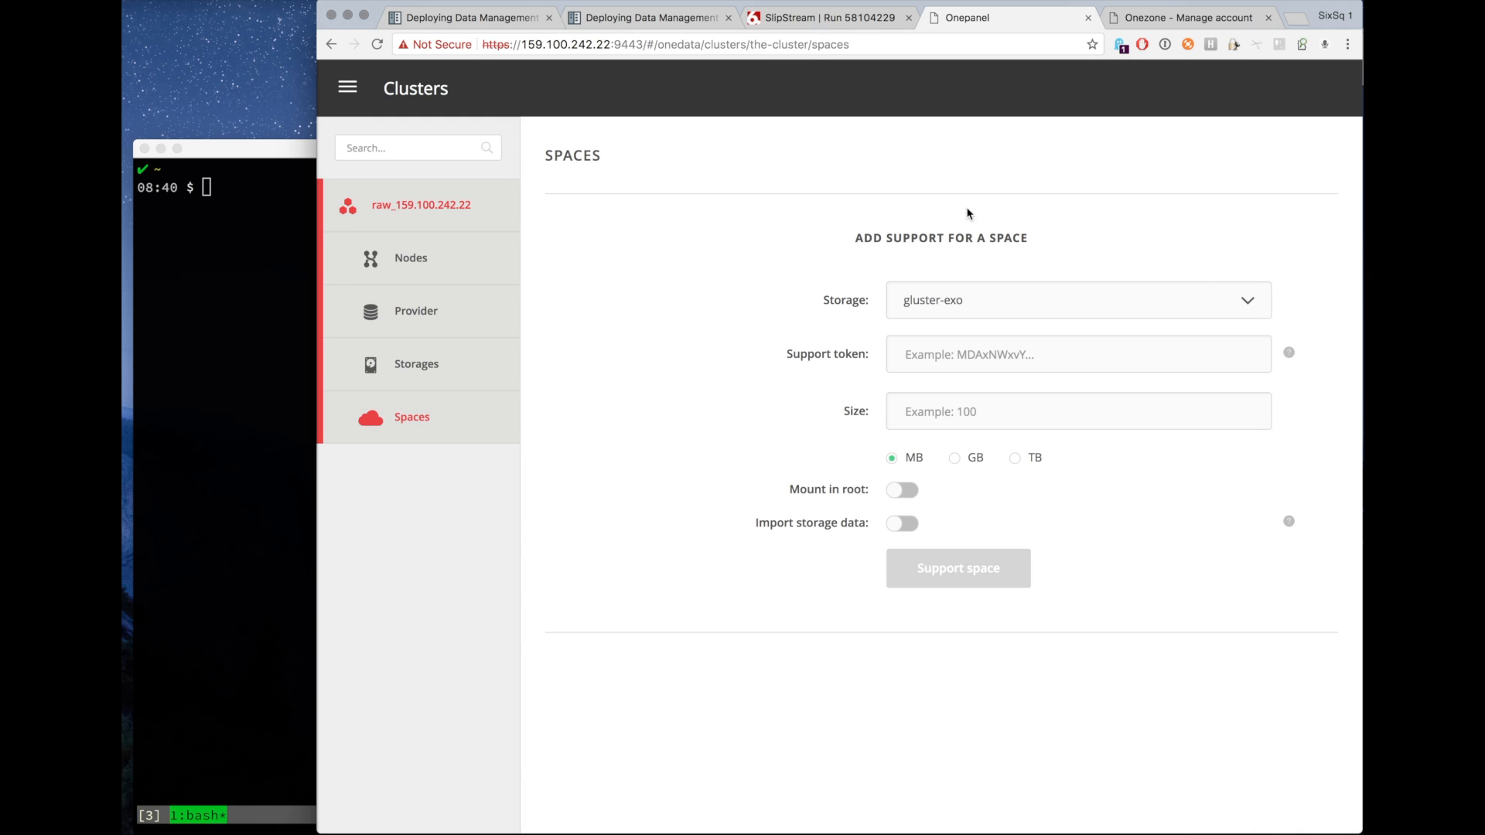
Generate and copy a support token for space1 in Onezone, then return to the Onepanel Spaces page.
{"action": "left_click", "coordinate": [1164, 24]}
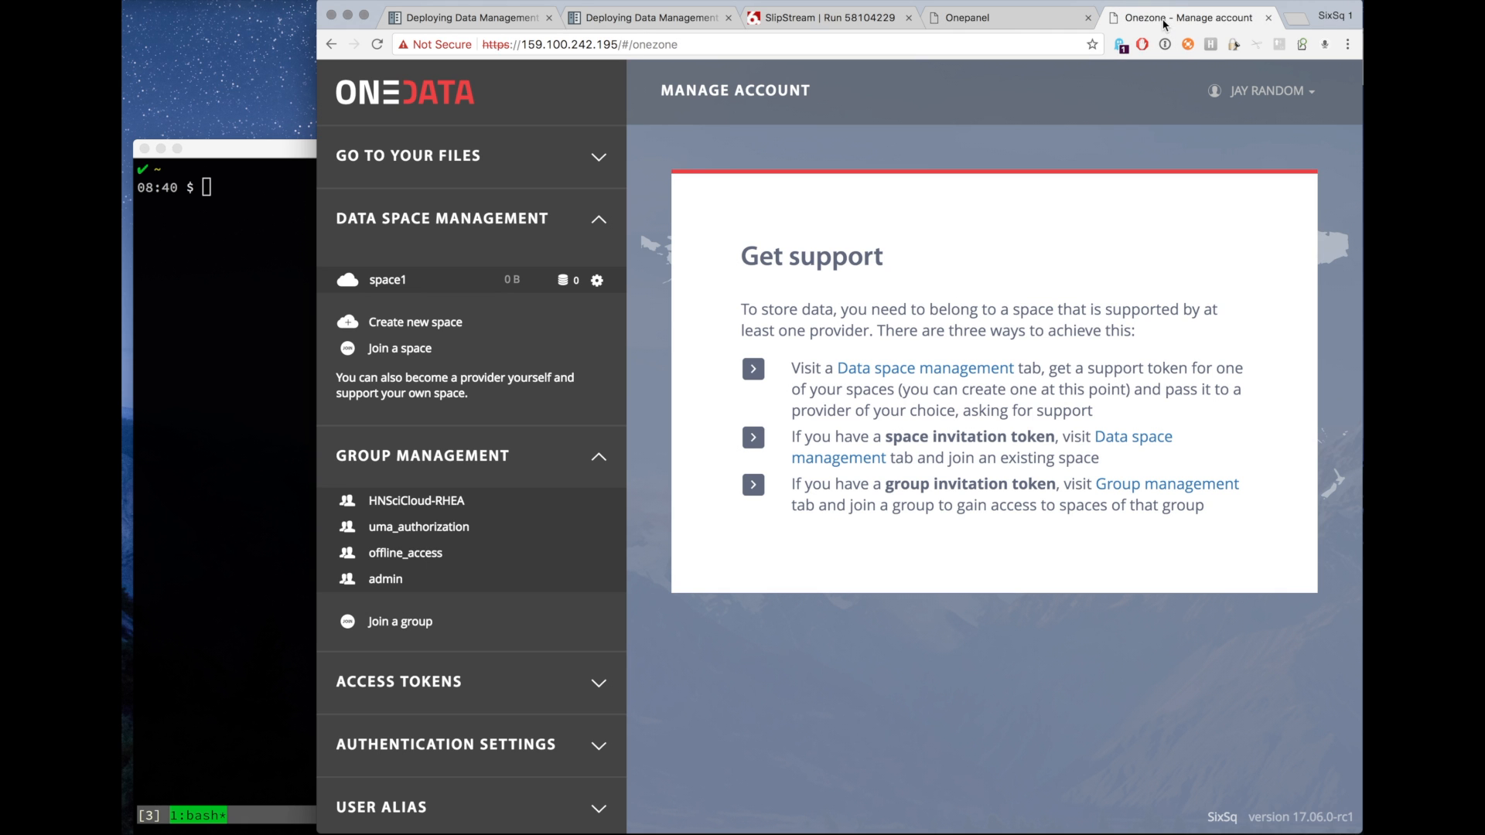
{"action": "left_click", "coordinate": [499, 287]}
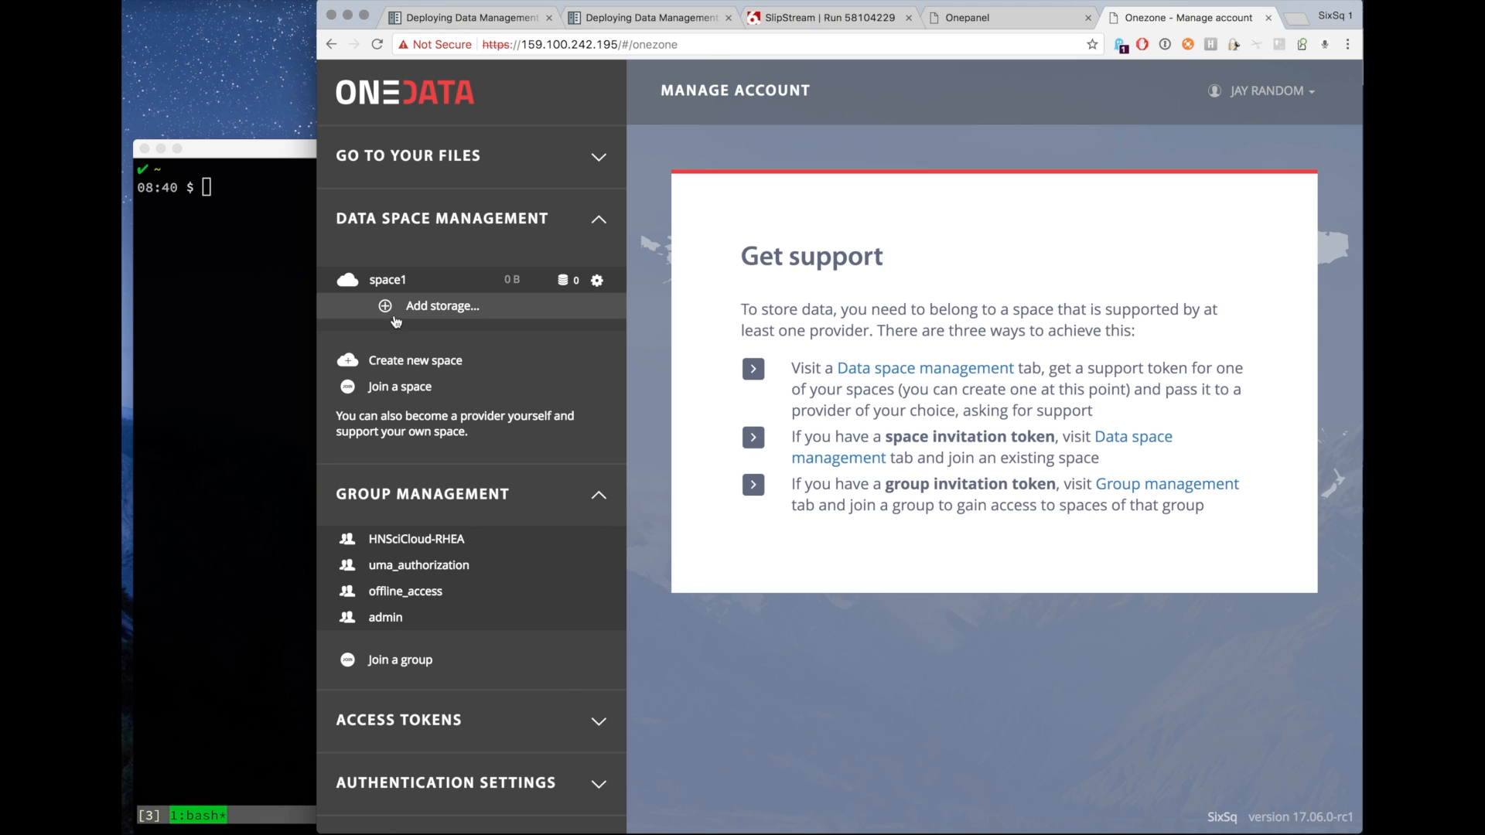
{"action": "left_click", "coordinate": [387, 308]}
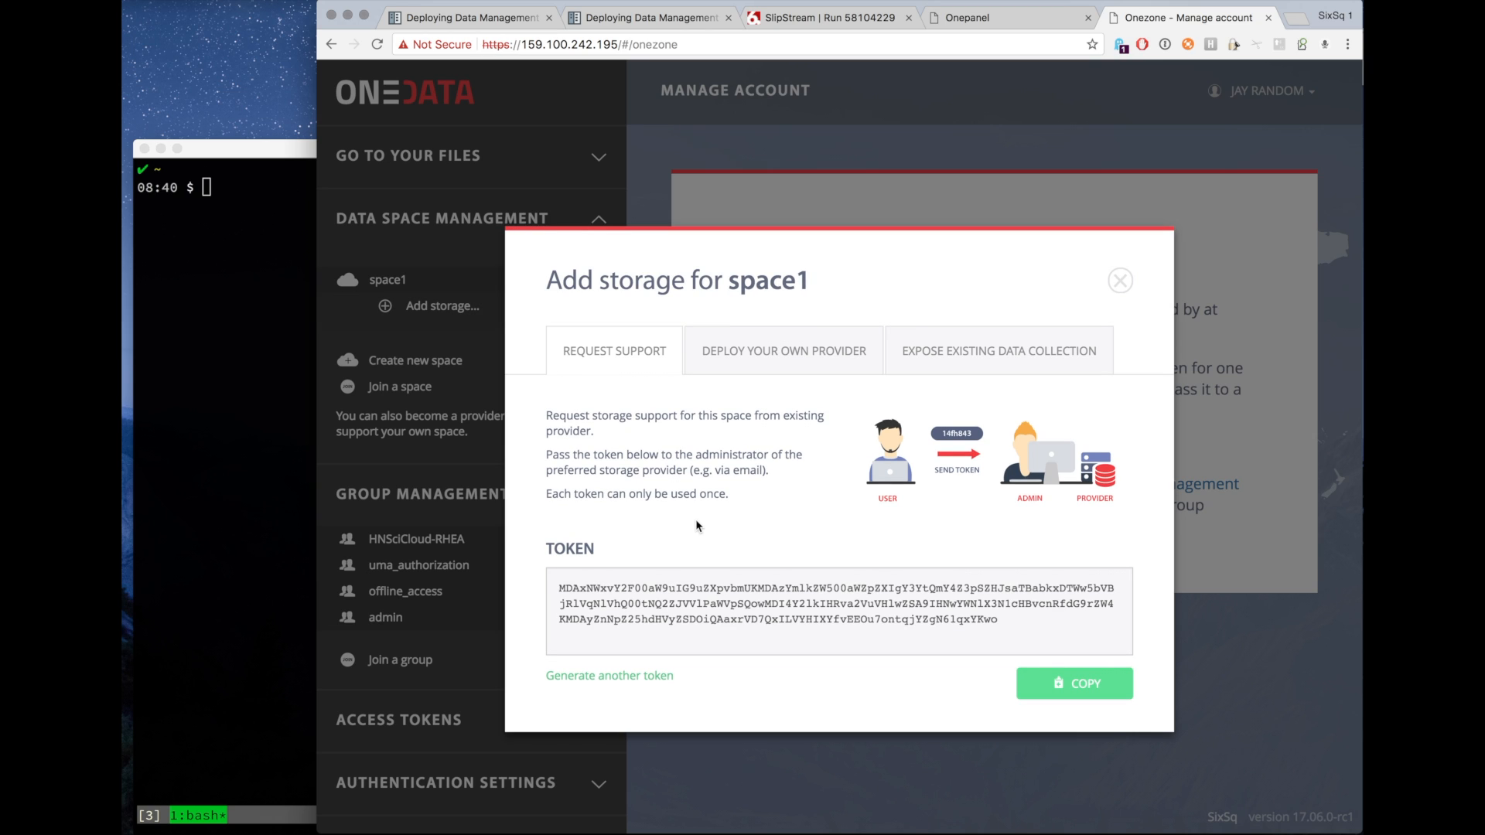
{"action": "left_click", "coordinate": [1075, 689]}
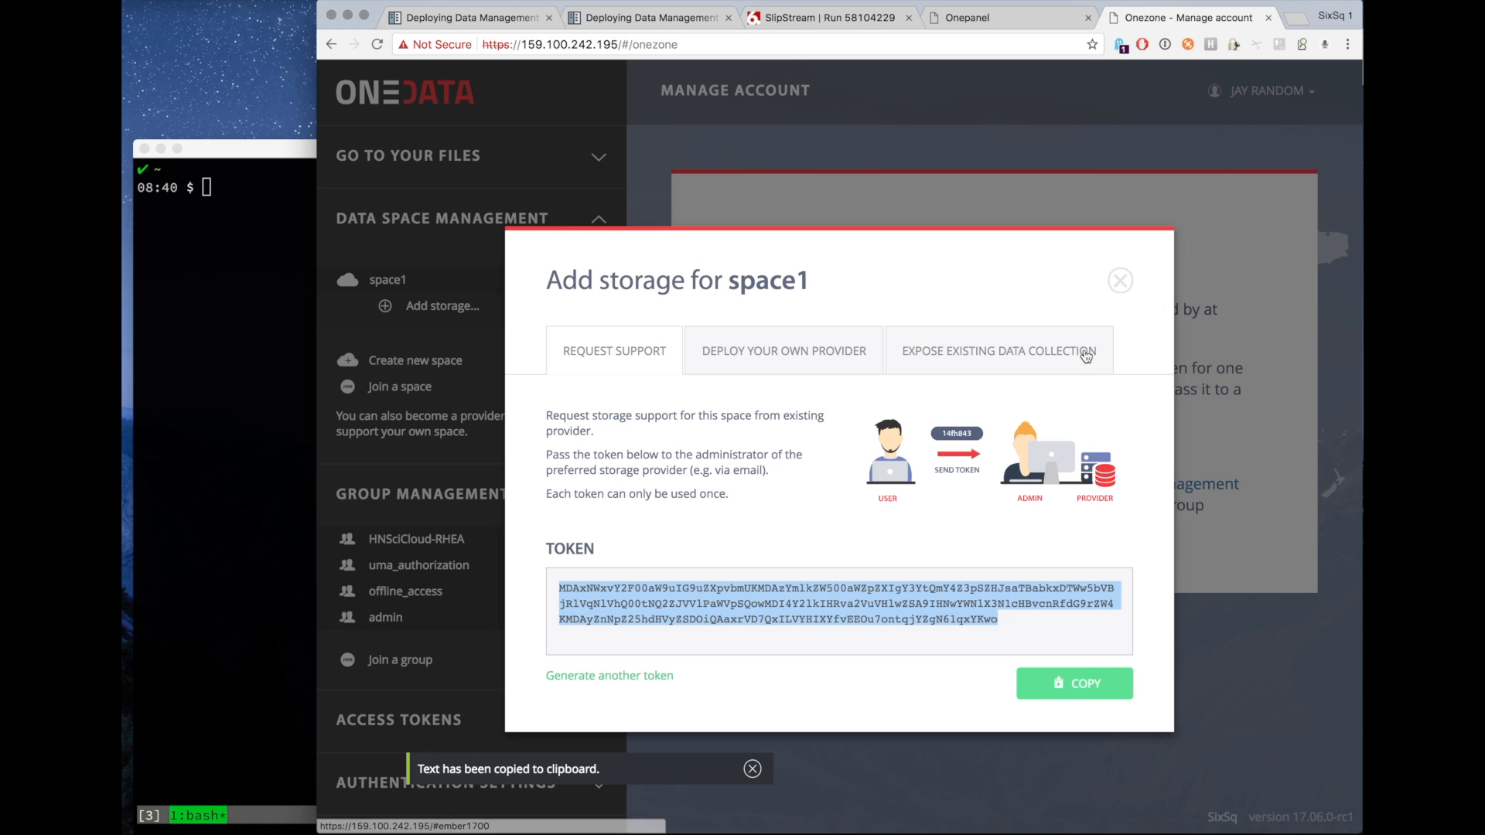
{"action": "left_click", "coordinate": [1120, 280]}
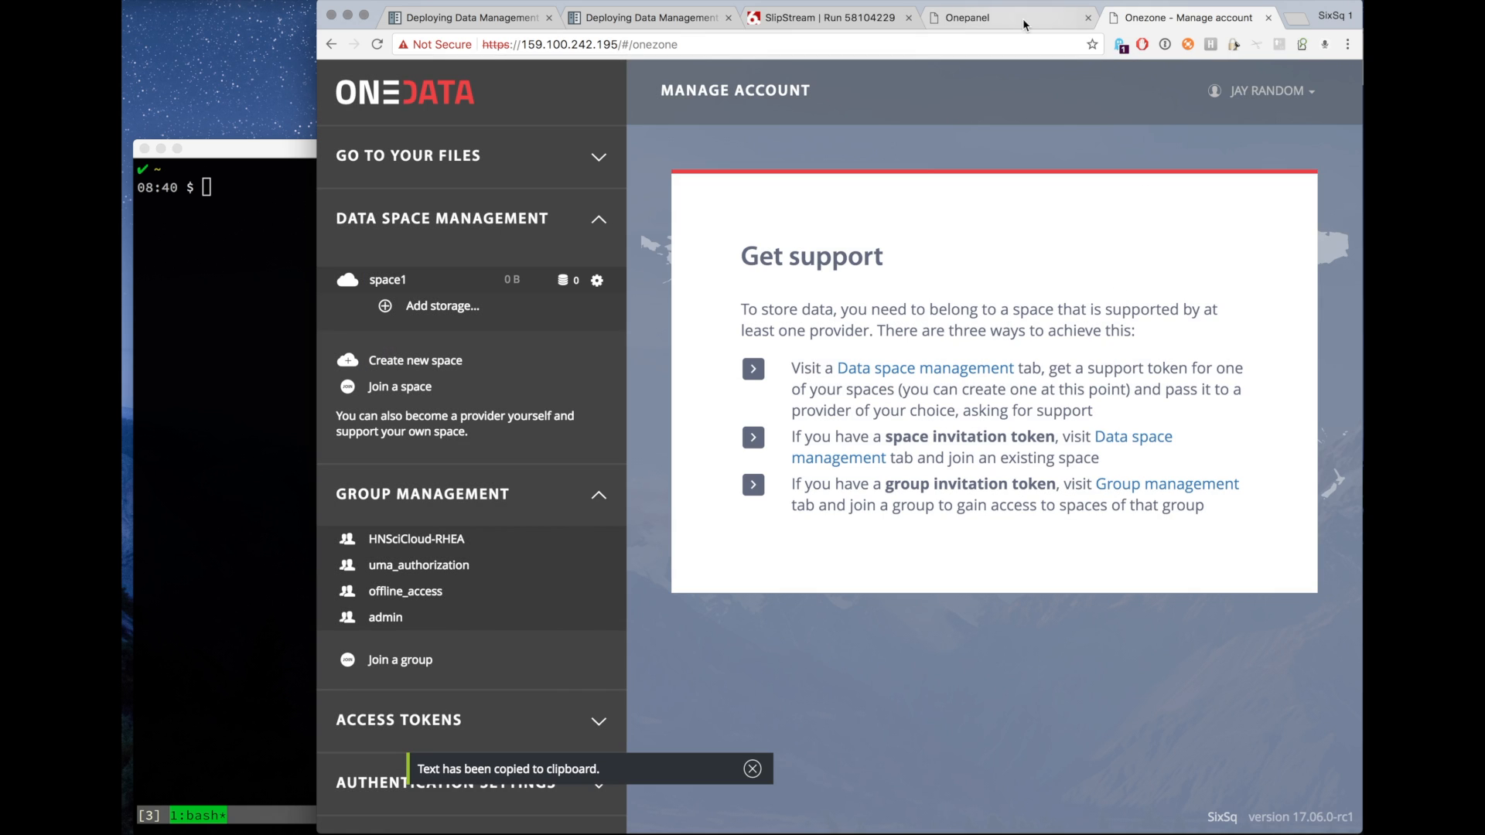
{"action": "left_click", "coordinate": [1007, 27]}
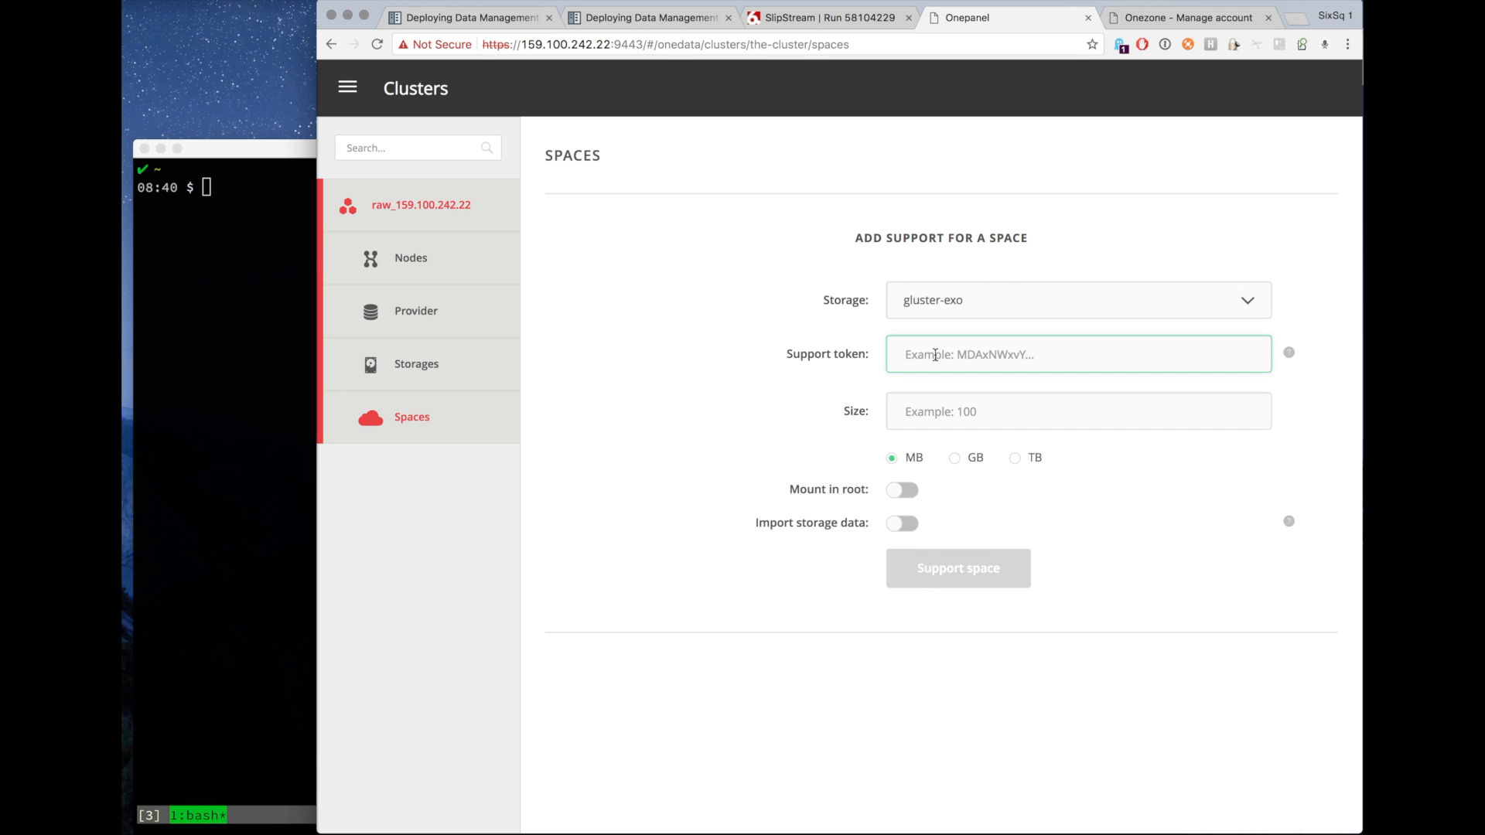
Paste the support token, set the size to 100 MB and support the space with the gluster-exo storage.
{"action": "key", "text": "super+v"}
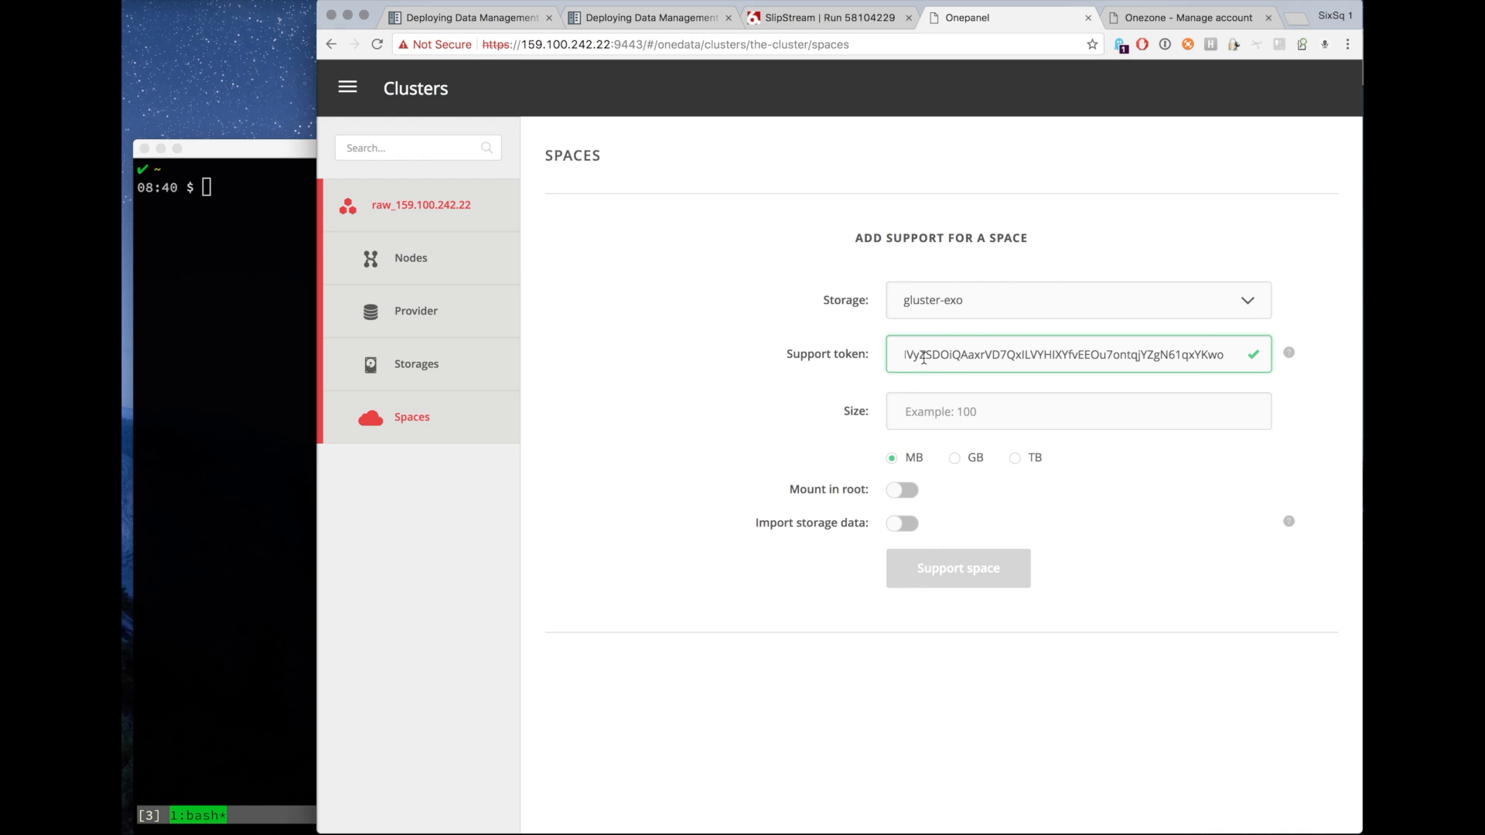
{"action": "left_click", "coordinate": [916, 408]}
{"action": "type", "text": "100"}
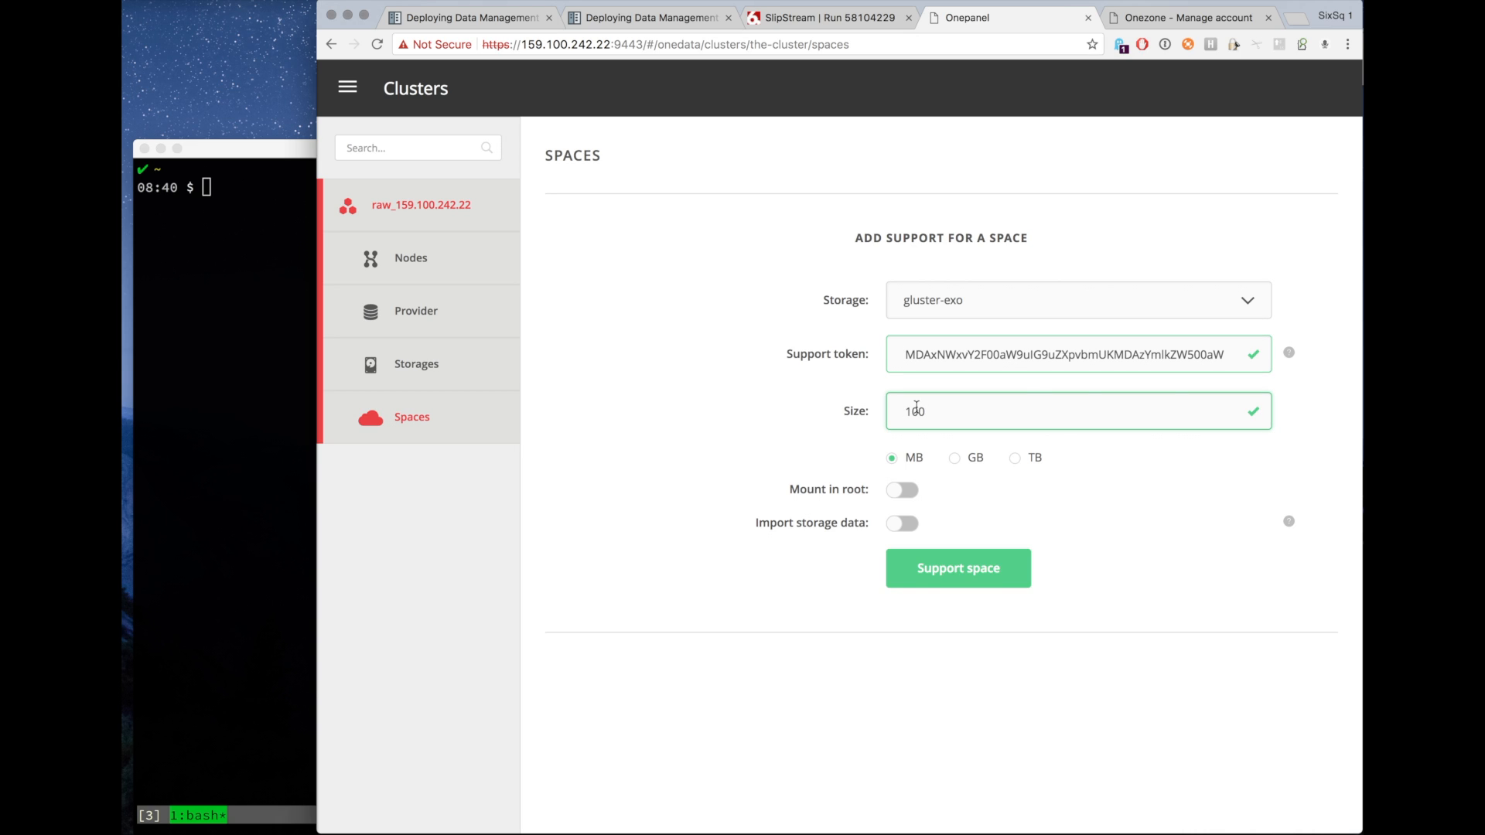
{"action": "left_click", "coordinate": [954, 576]}
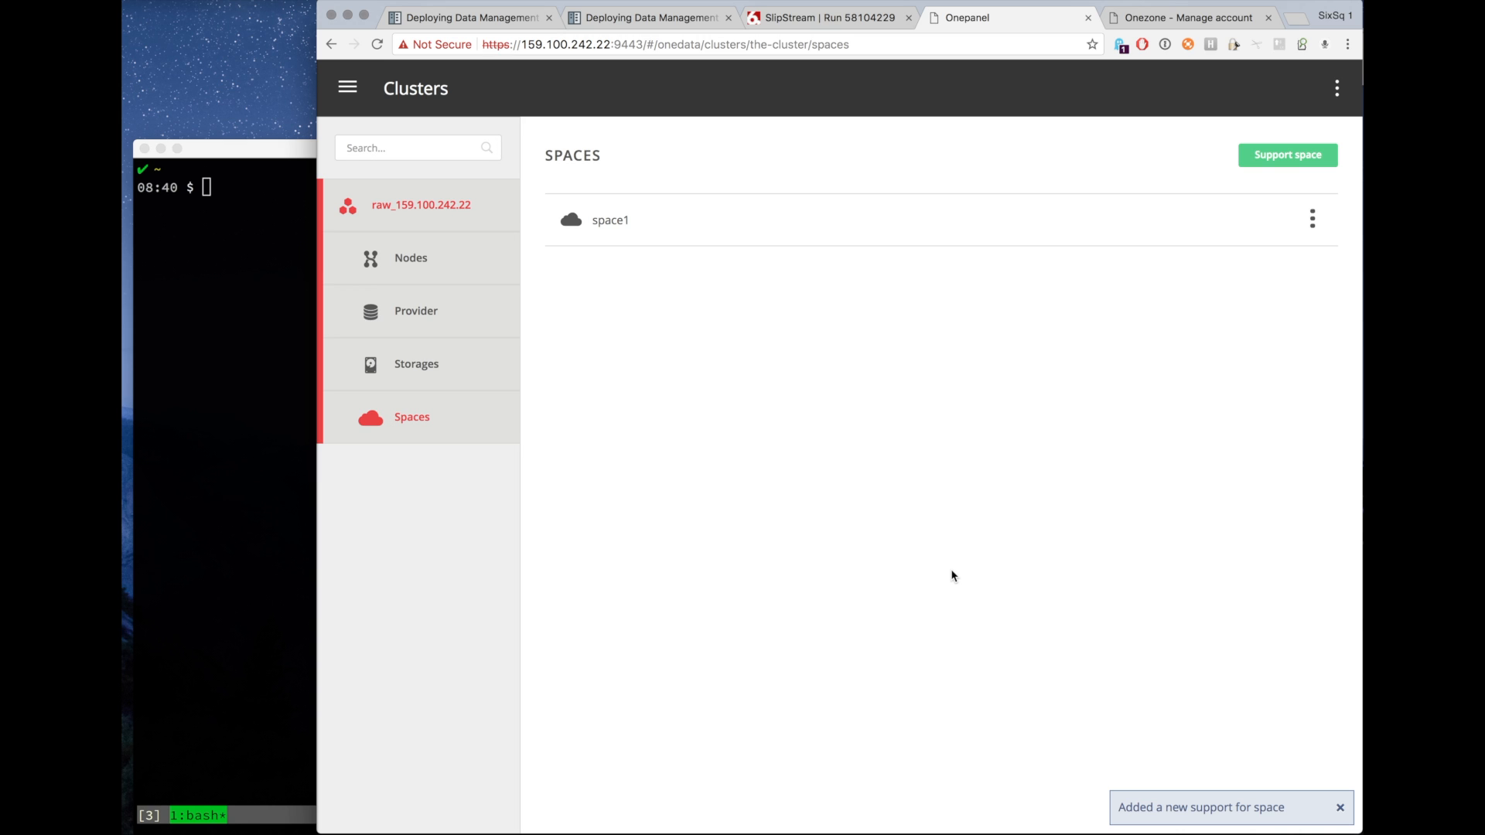
Inspect space1's support details in Onepanel and check the provider's supported spaces in Onezone.
{"action": "left_click", "coordinate": [696, 235]}
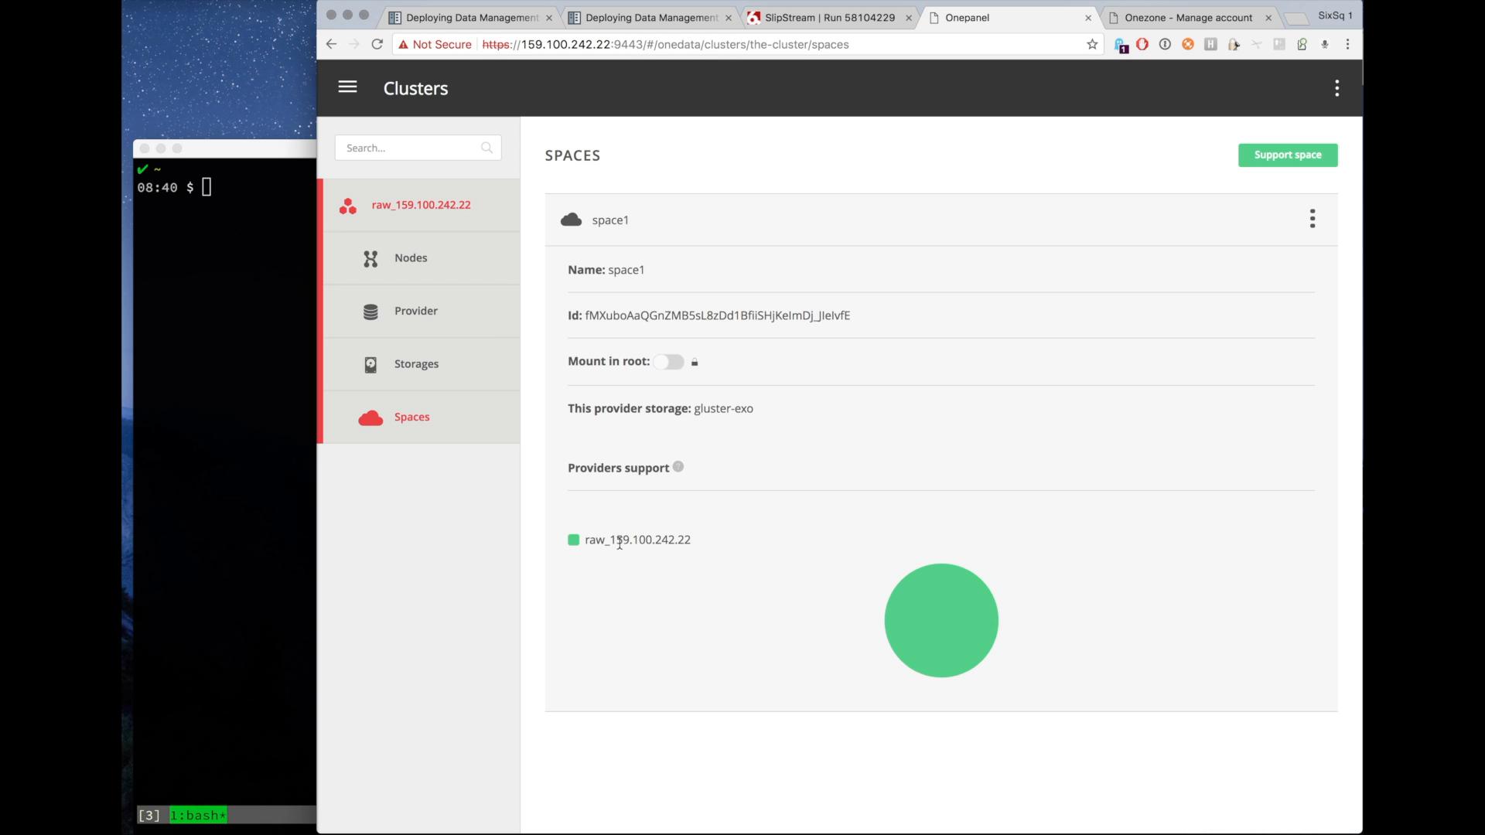
{"action": "left_click", "coordinate": [1186, 19]}
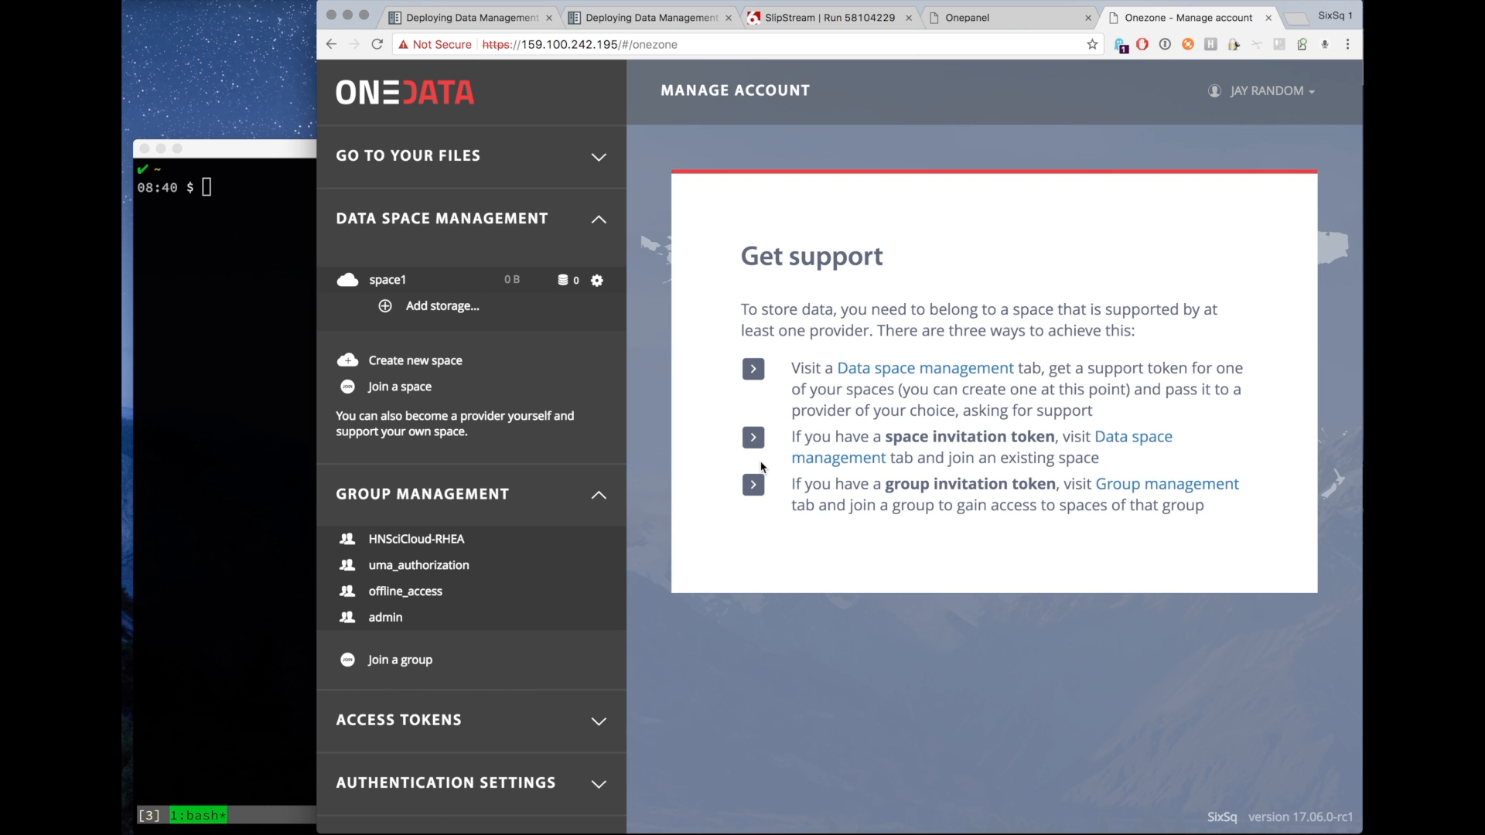
{"action": "key", "text": "super+r"}
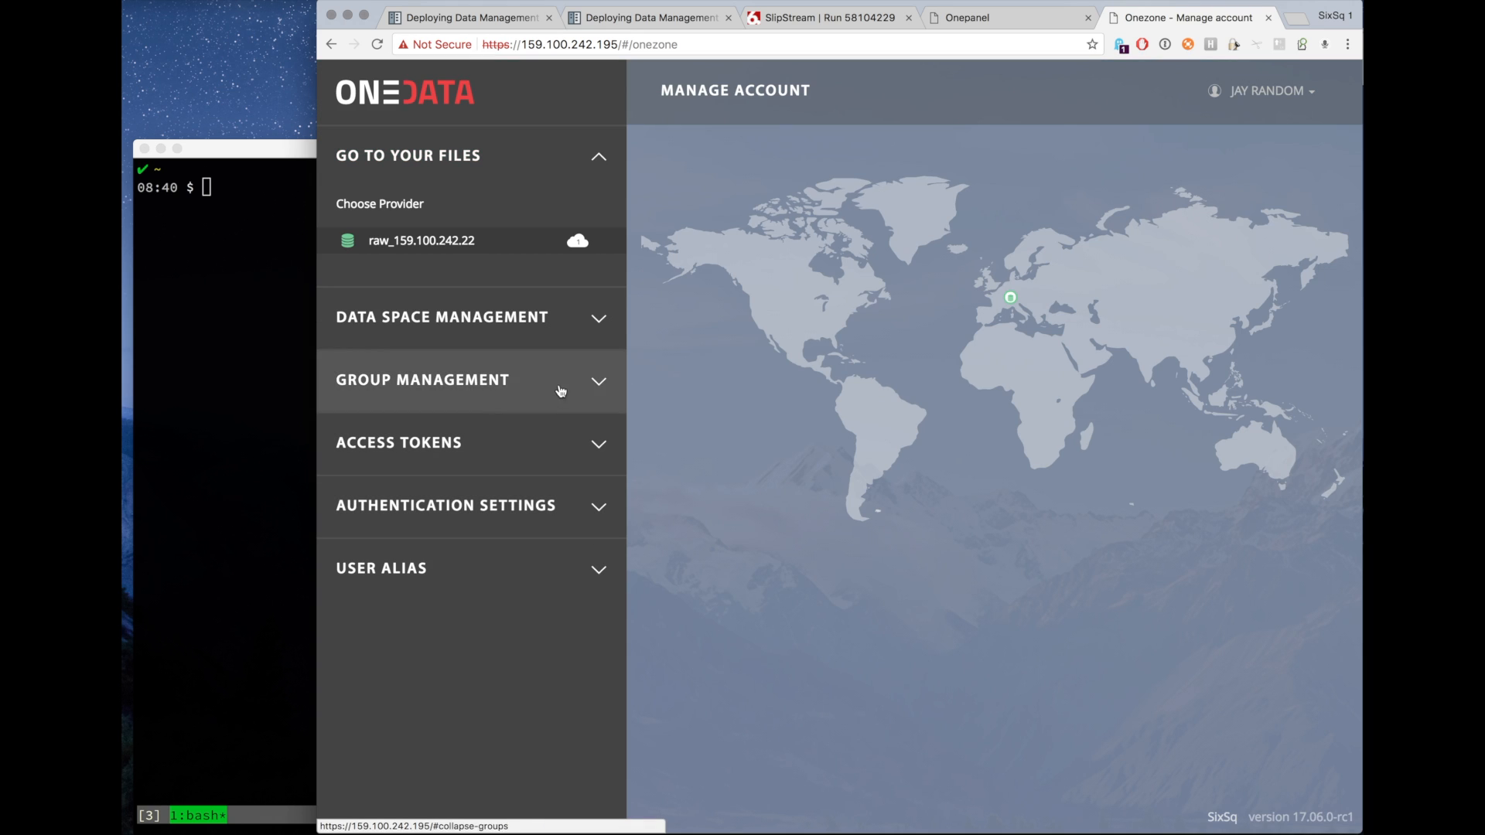
{"action": "left_click", "coordinate": [536, 241]}
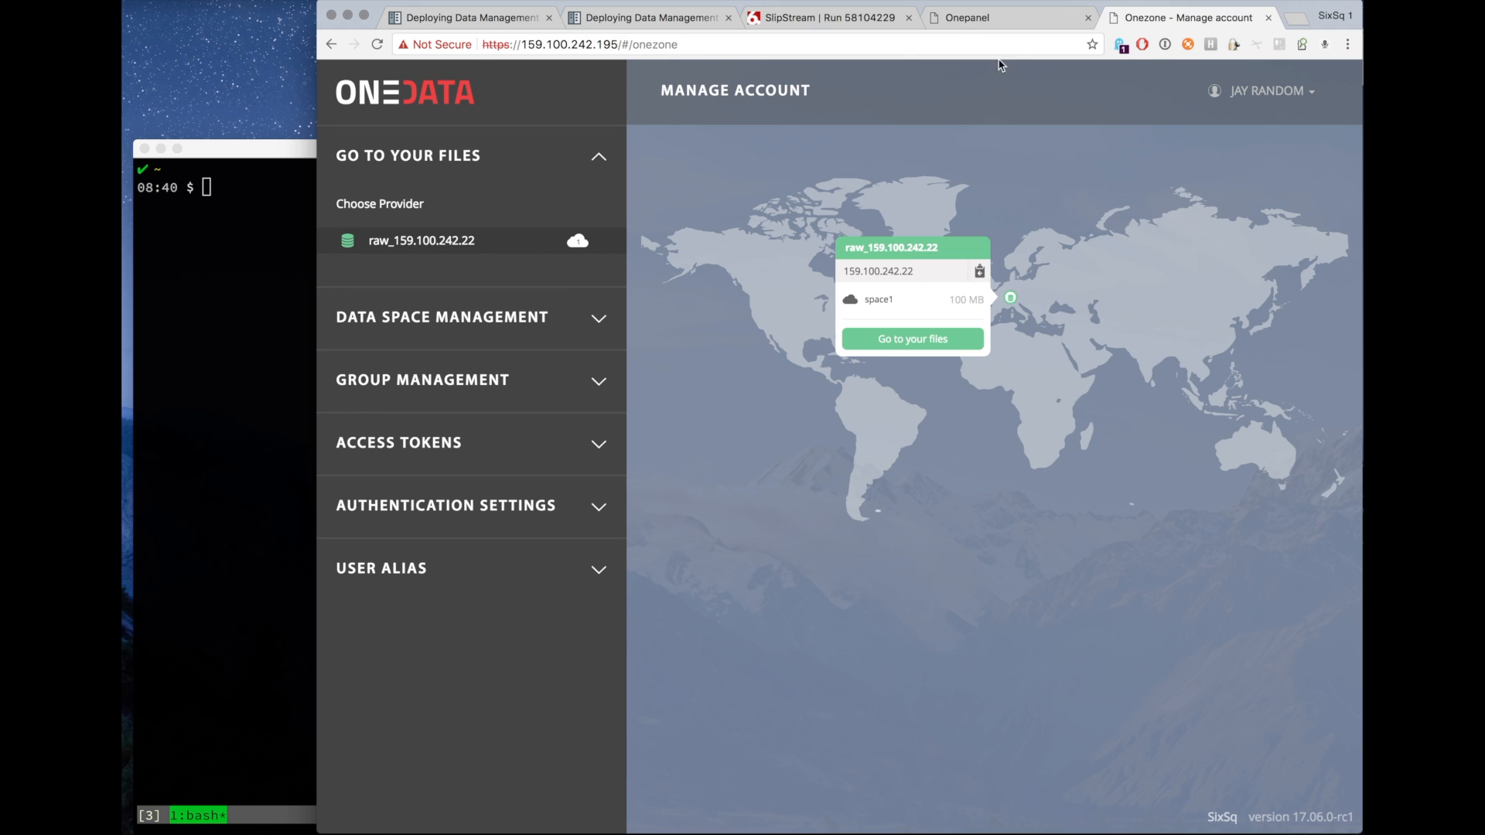
{"action": "left_click", "coordinate": [991, 16]}
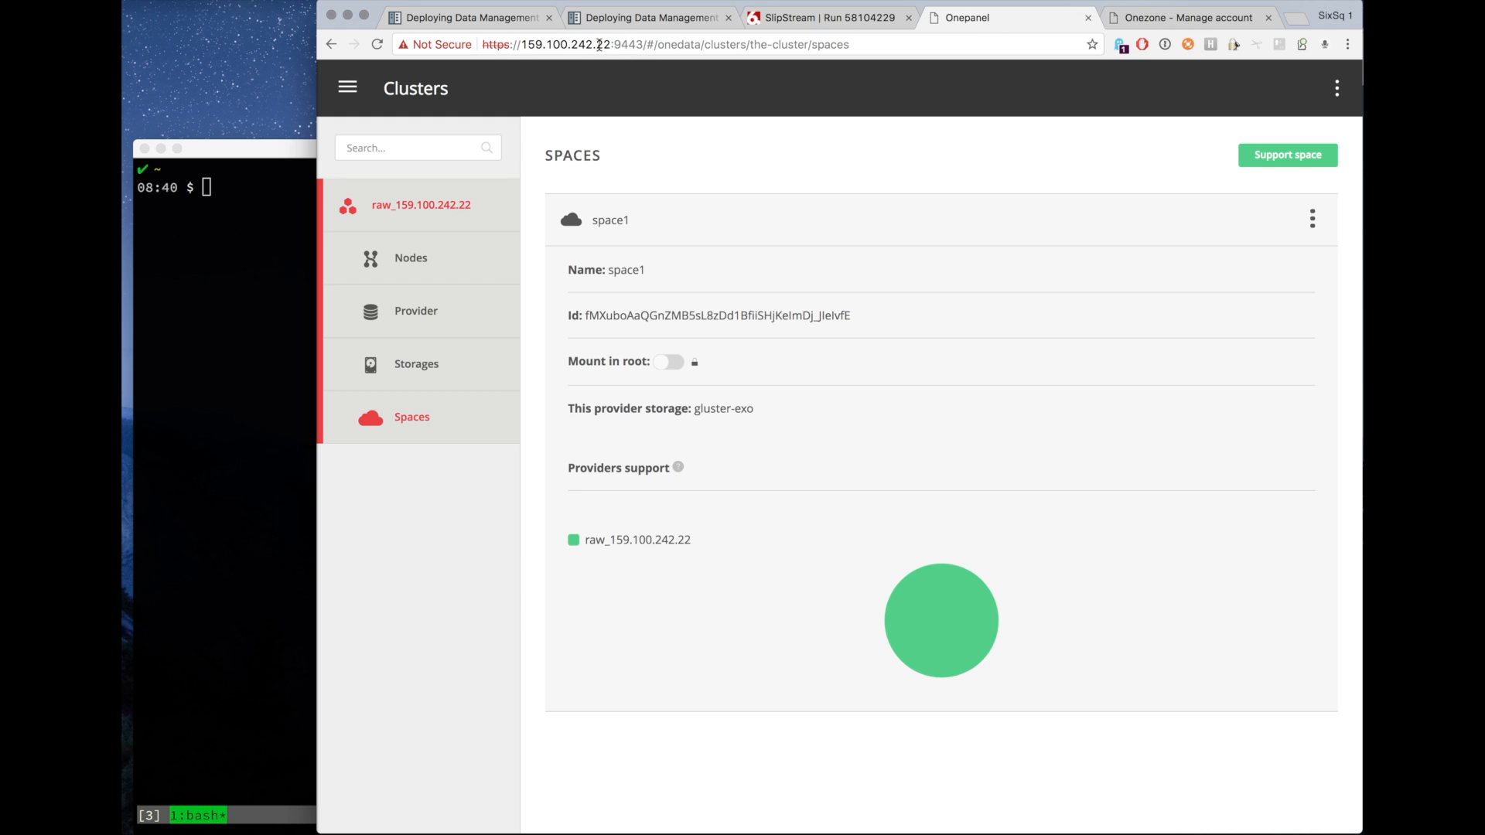
{"action": "left_click", "coordinate": [1158, 21]}
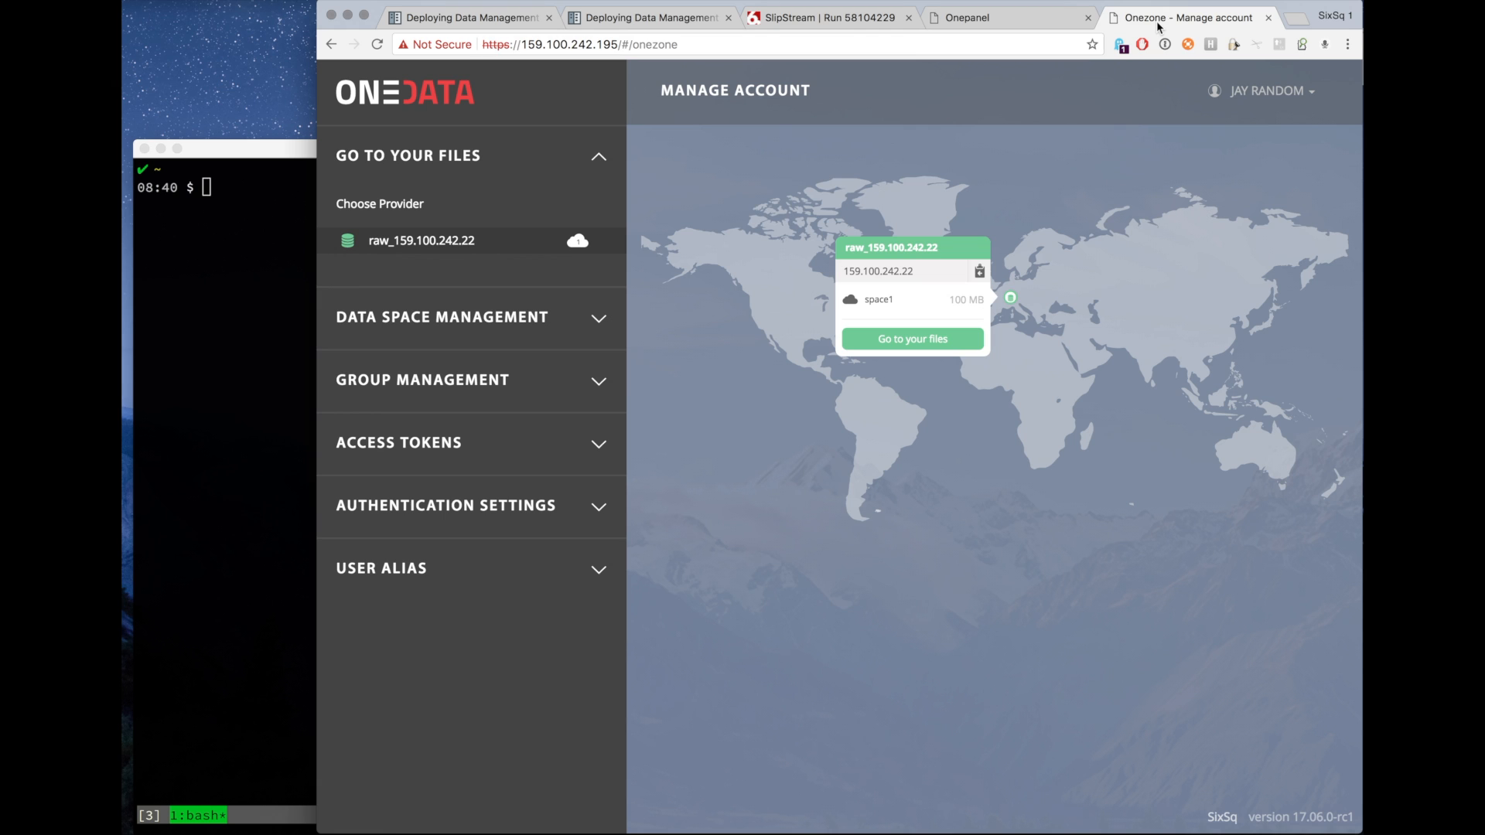
{"action": "left_click", "coordinate": [1029, 22]}
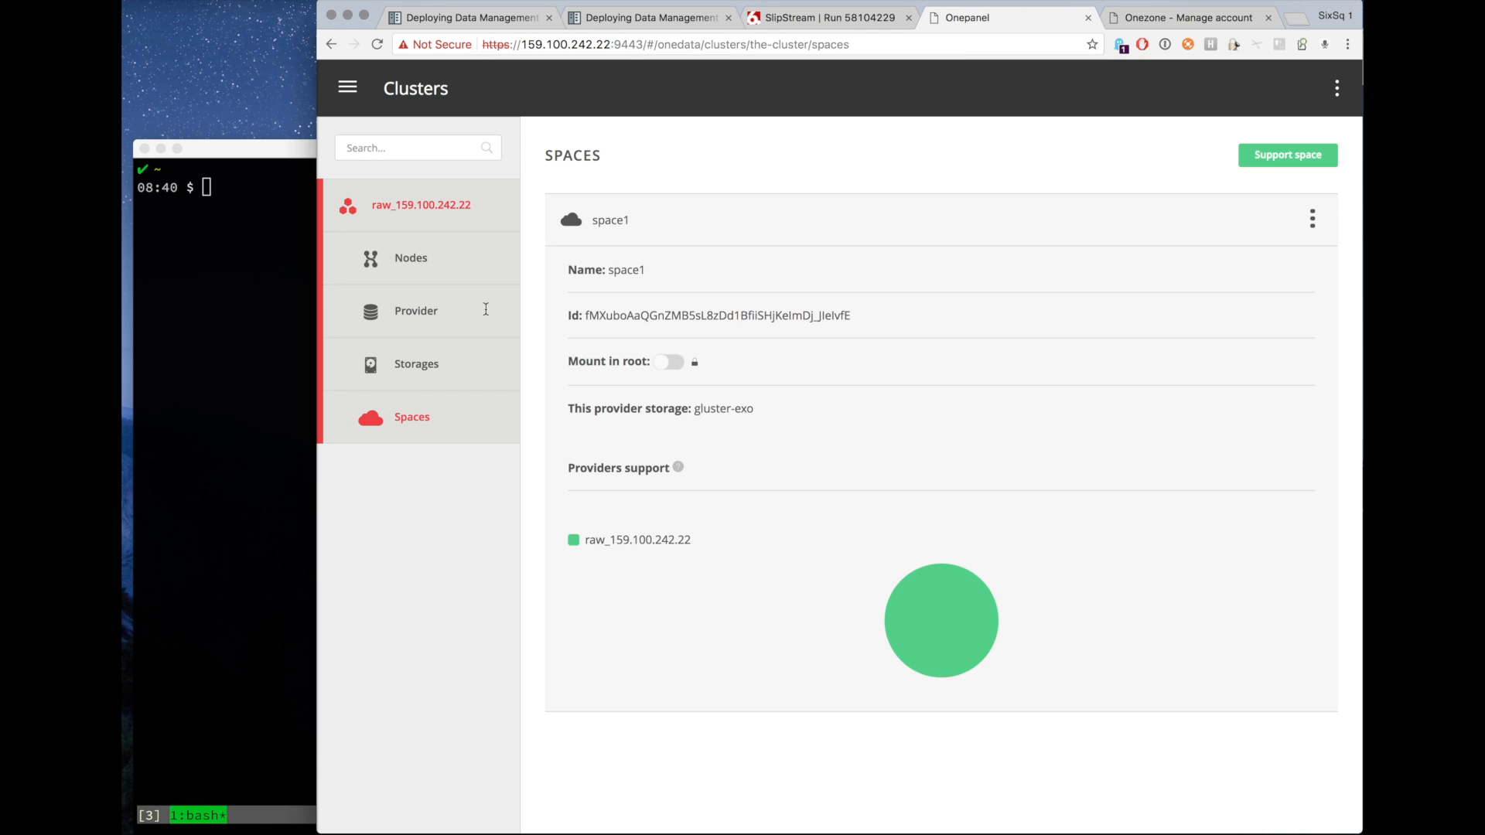
Review the gluster-exo storage details and return to the storage list.
{"action": "left_click", "coordinate": [439, 370]}
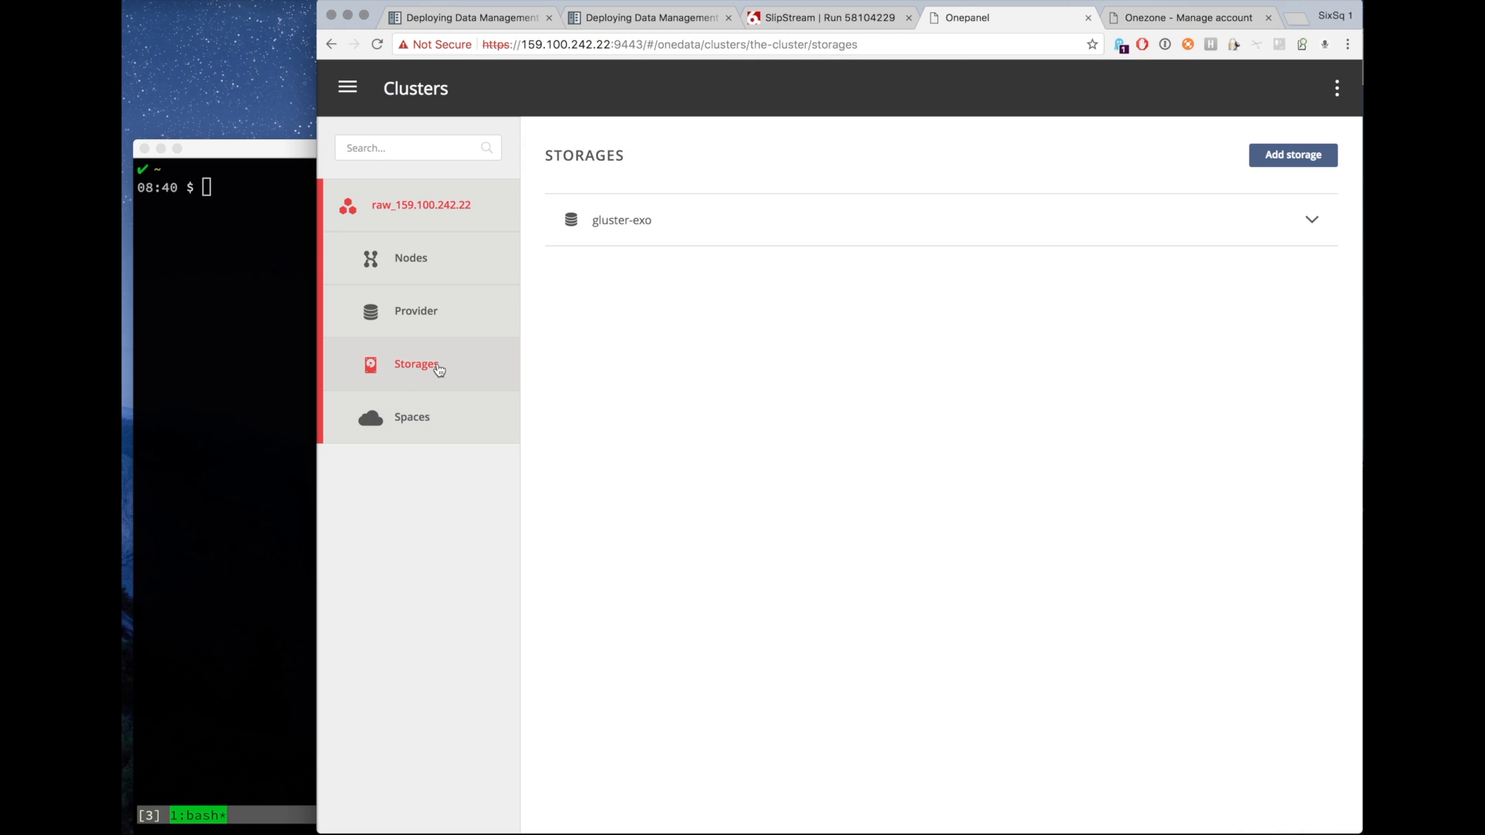
{"action": "left_click", "coordinate": [606, 224]}
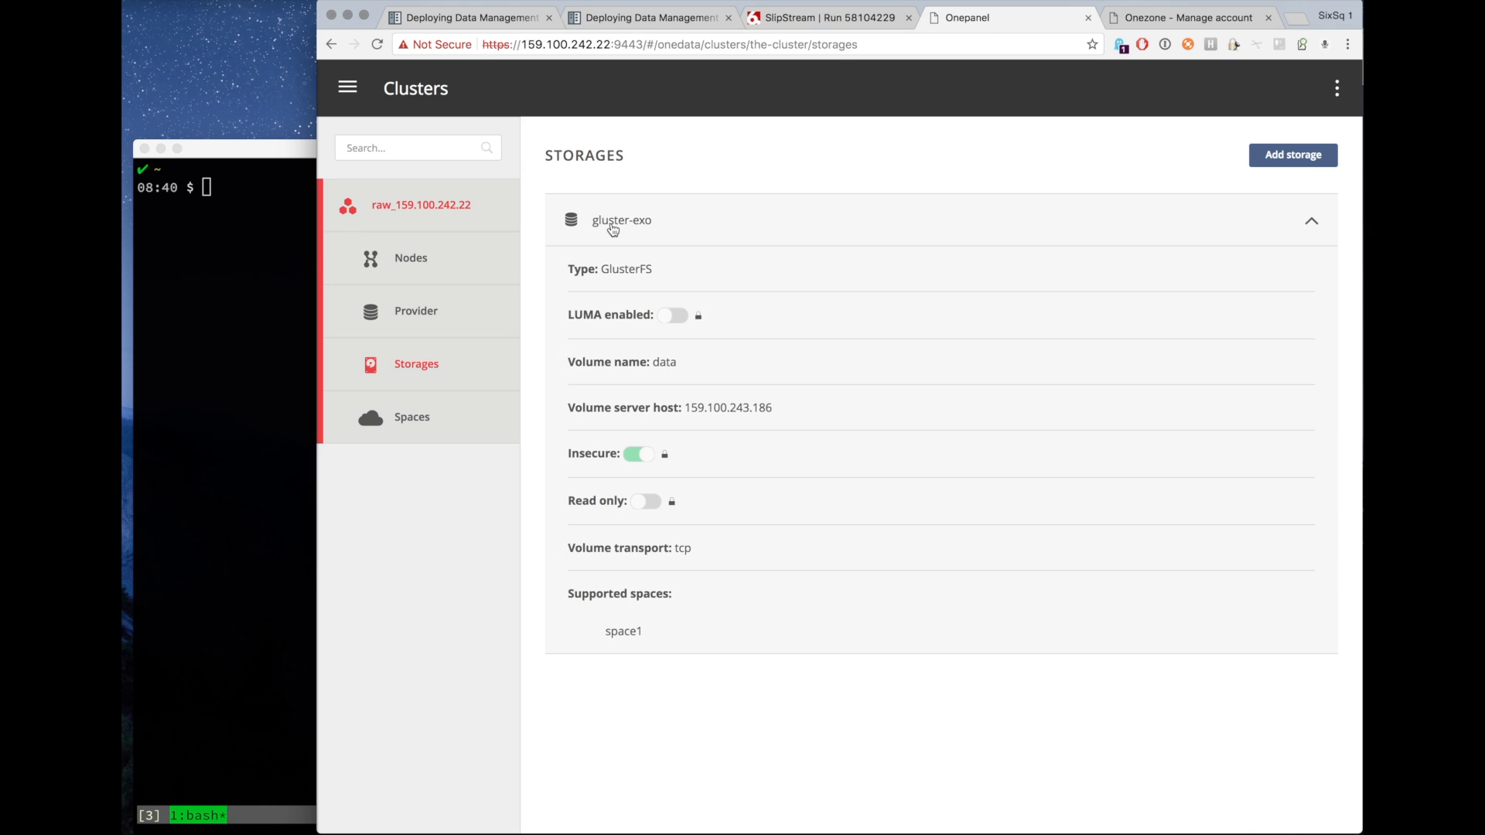
{"action": "left_click", "coordinate": [437, 431]}
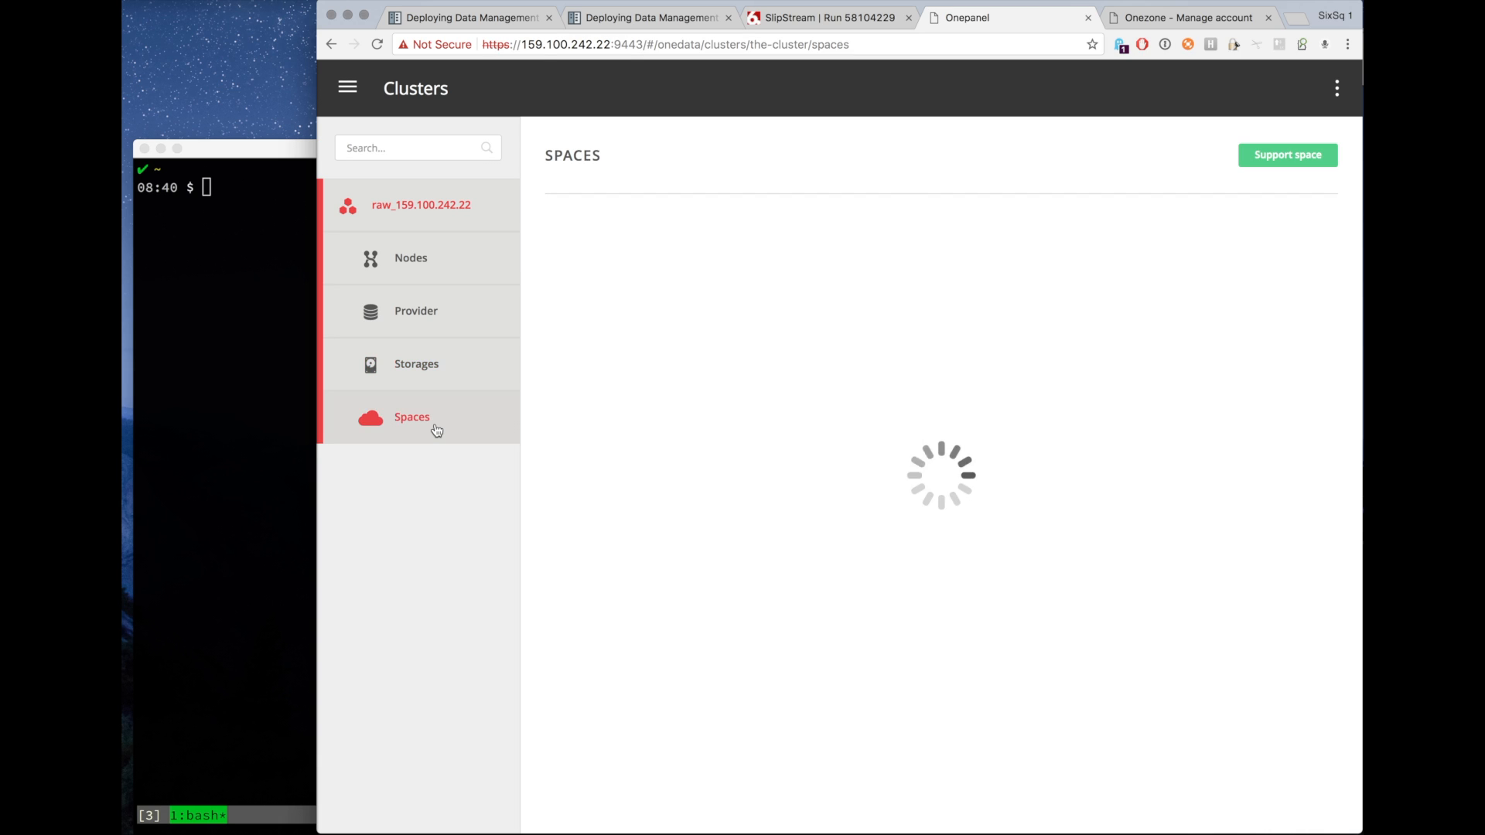
{"action": "left_click", "coordinate": [640, 221]}
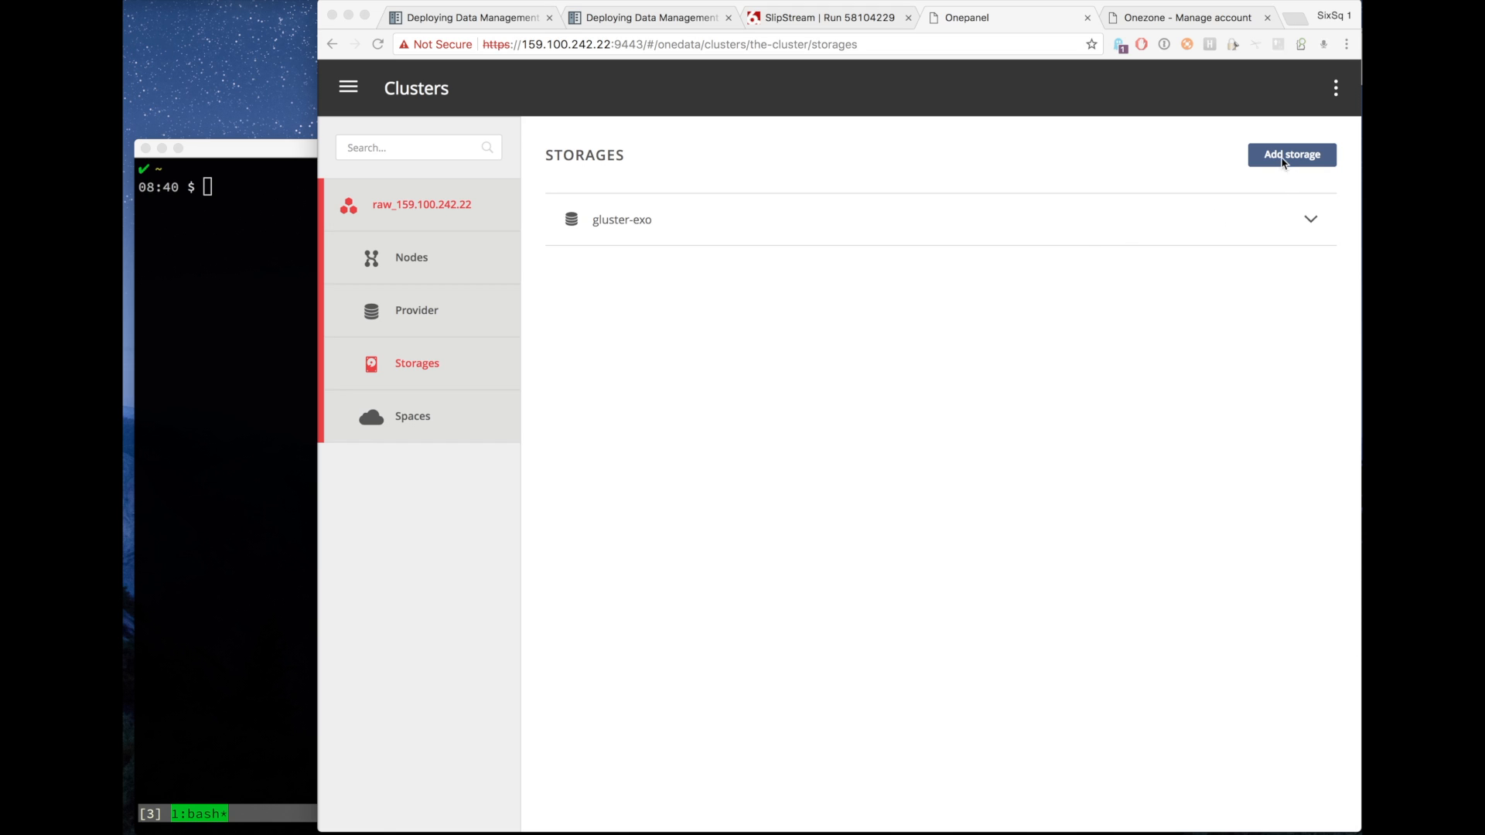
Start adding an S3 storage named s3-exo with the admin access and secret keys, hostname sos.exo.io and bucket onedata-test-rhea.
{"action": "left_click", "coordinate": [1285, 158]}
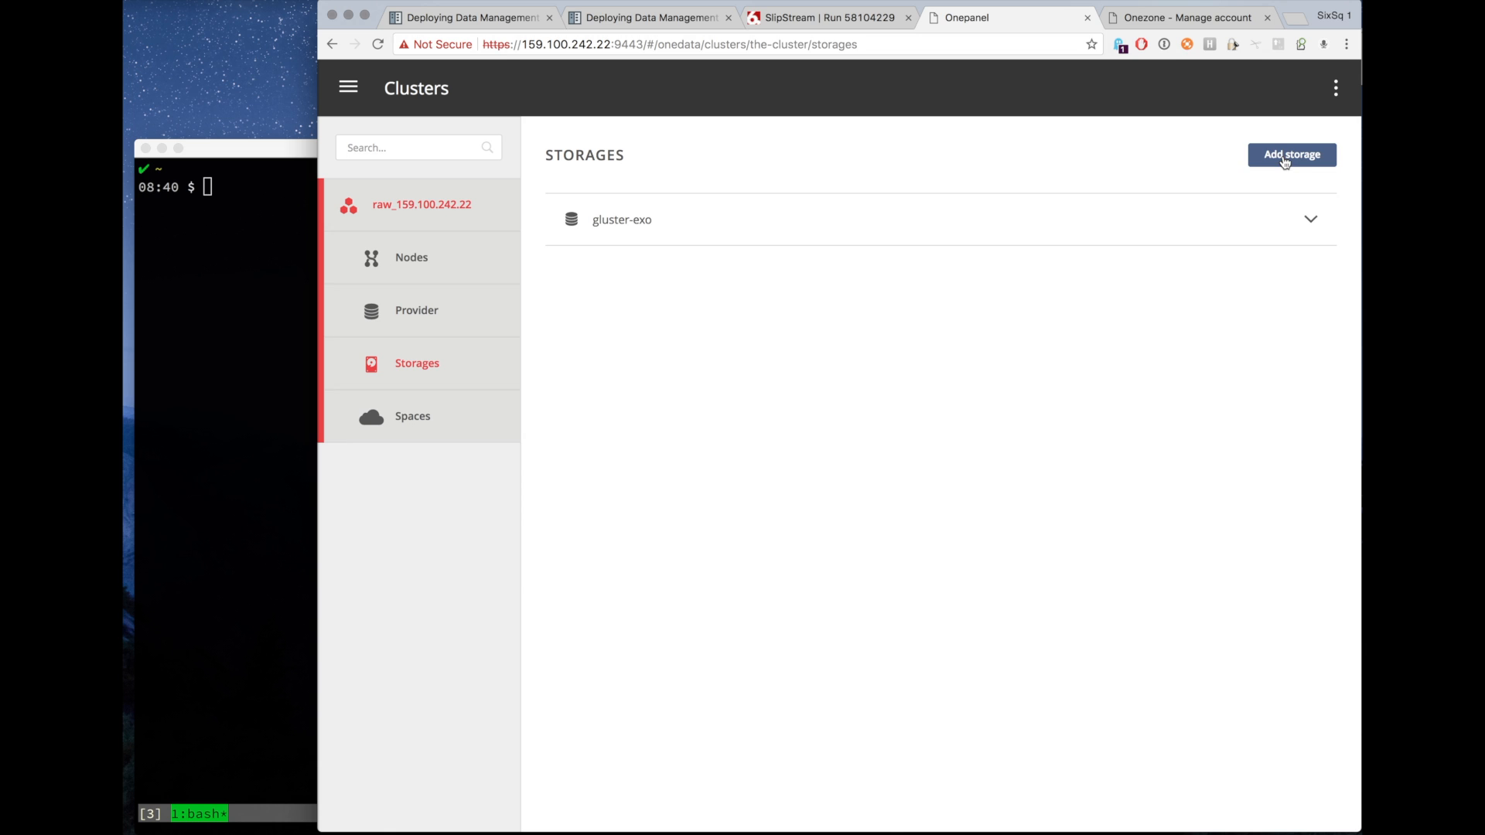
{"action": "left_click", "coordinate": [1285, 158]}
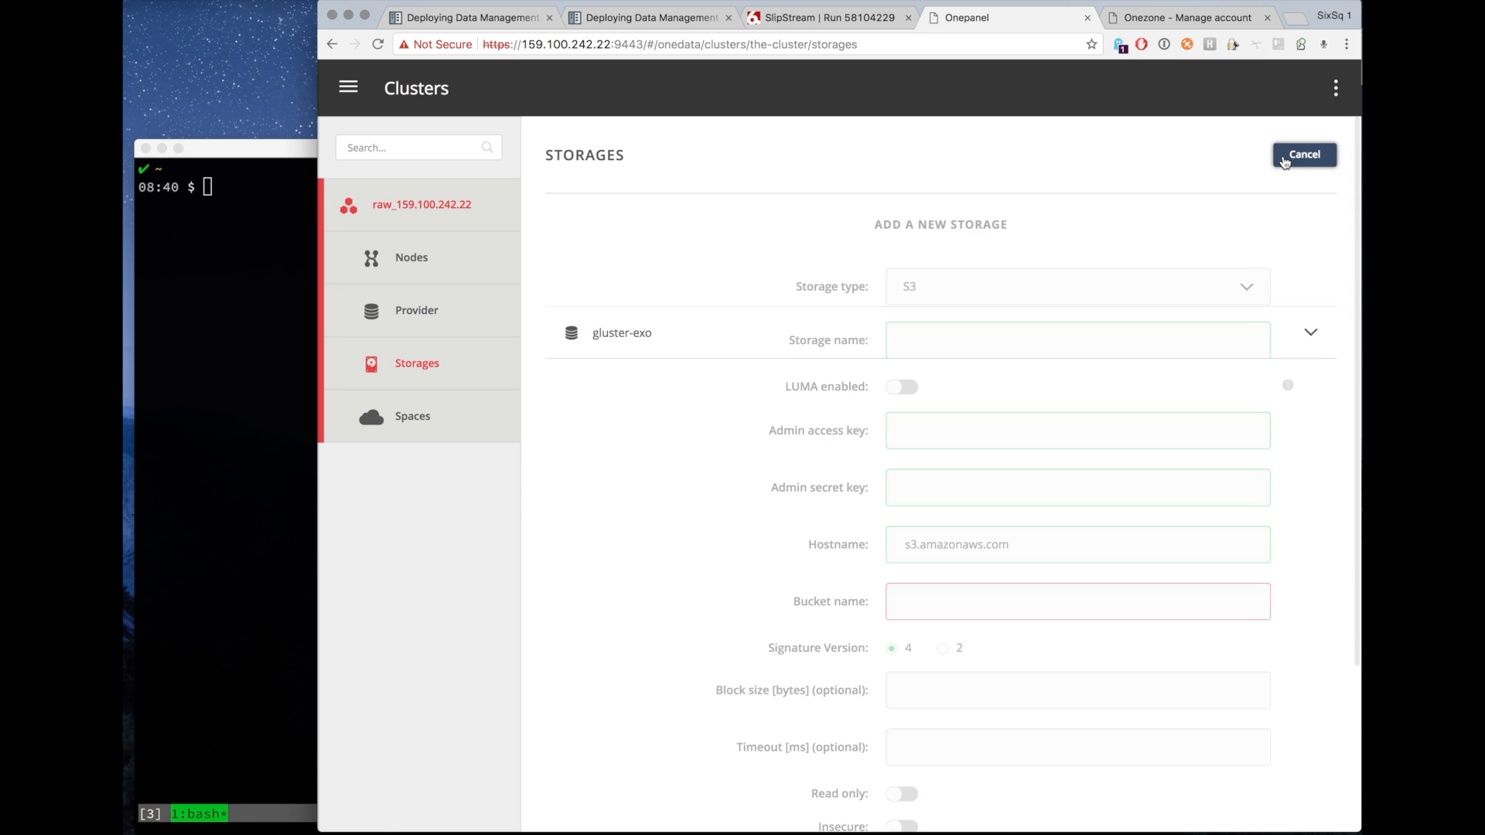
{"action": "left_click", "coordinate": [989, 298]}
{"action": "left_click", "coordinate": [945, 404]}
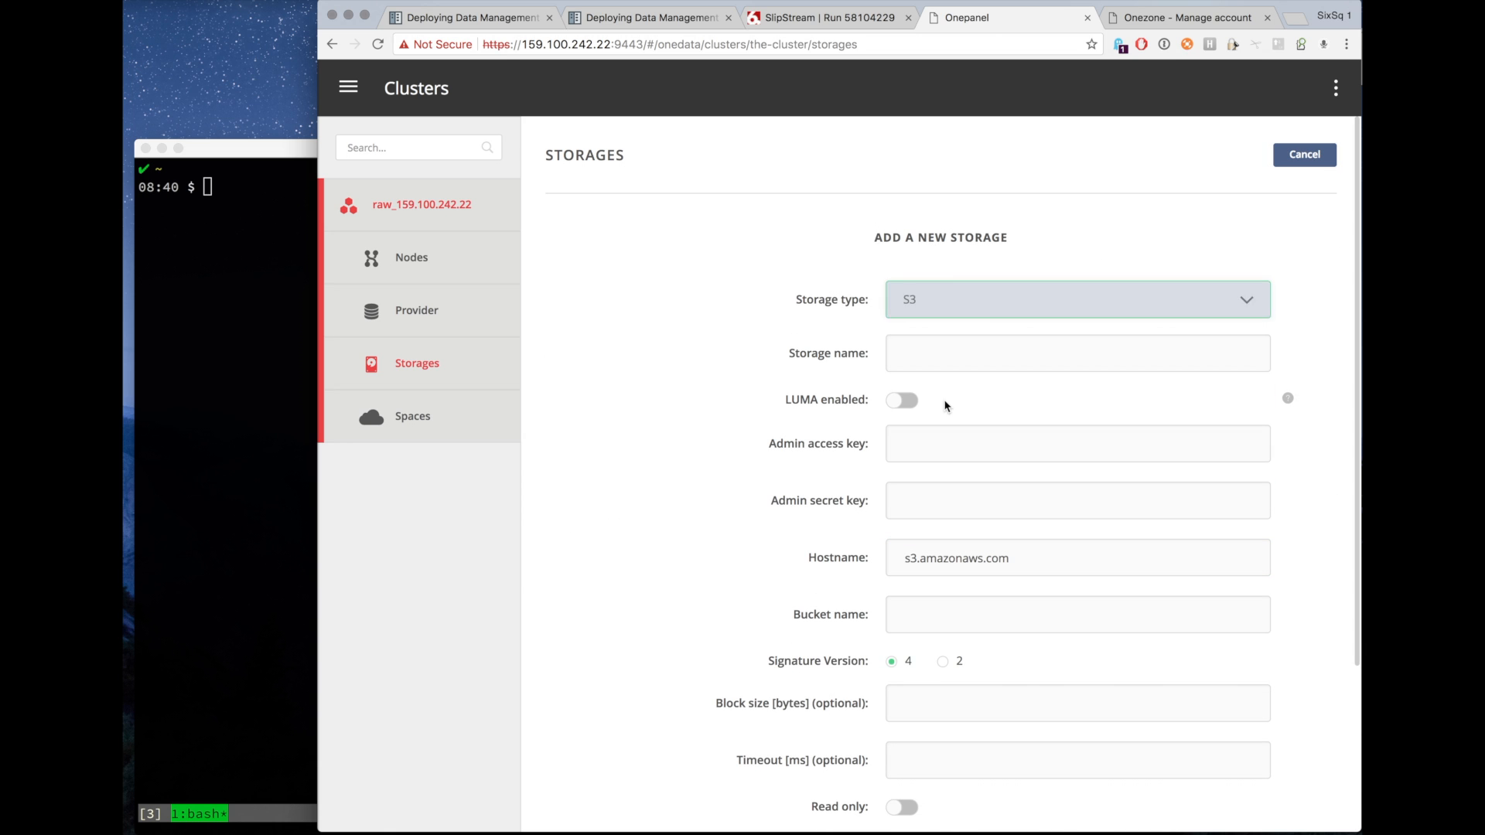
{"action": "left_click", "coordinate": [930, 361]}
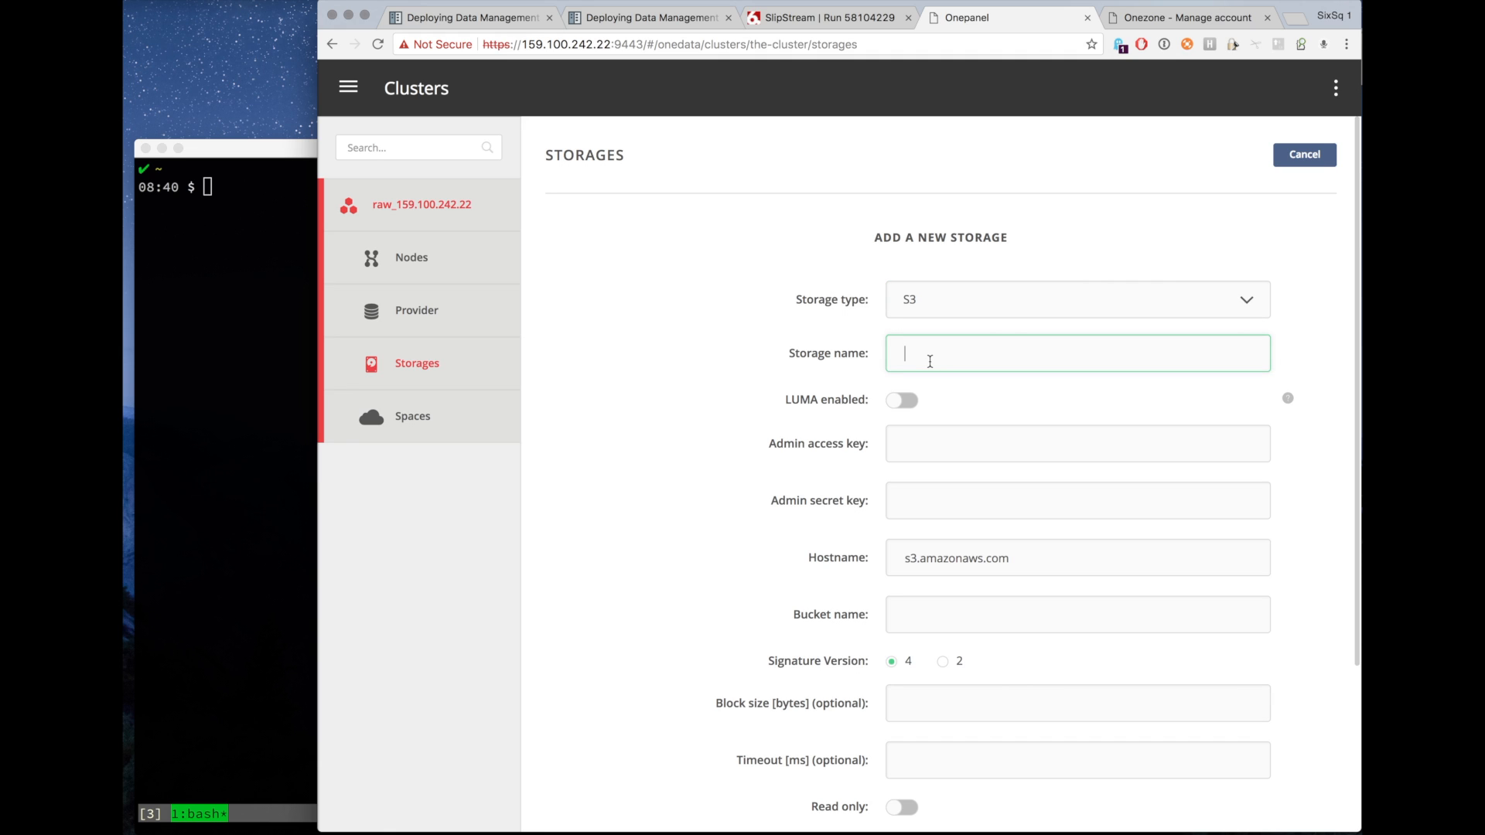
{"action": "type", "text": "e"}
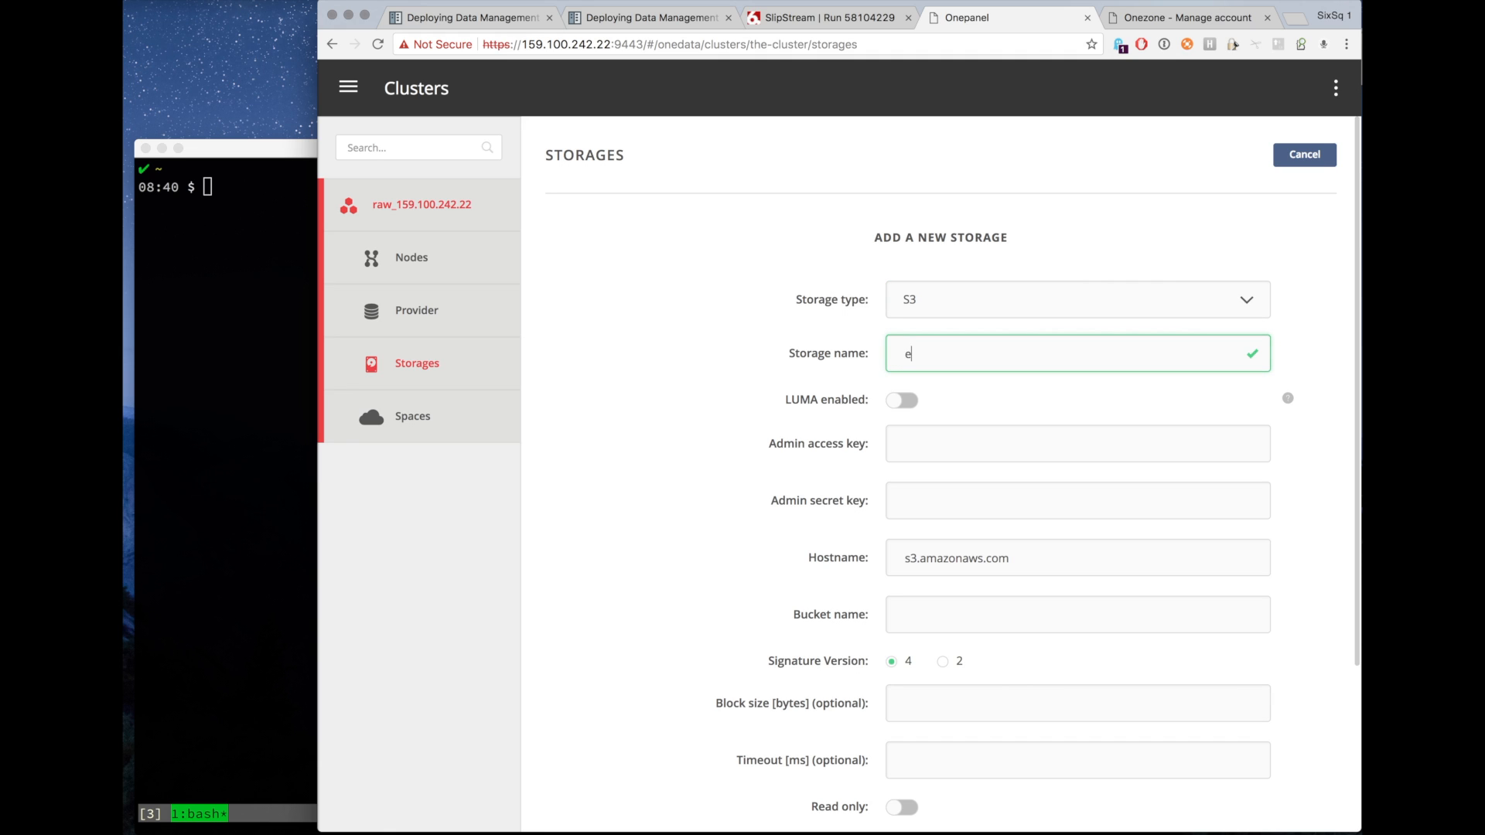
{"action": "key", "text": "BackSpace"}
{"action": "type", "text": "3"}
{"action": "key", "text": "BackSpace"}
{"action": "type", "text": "s3-exo"}
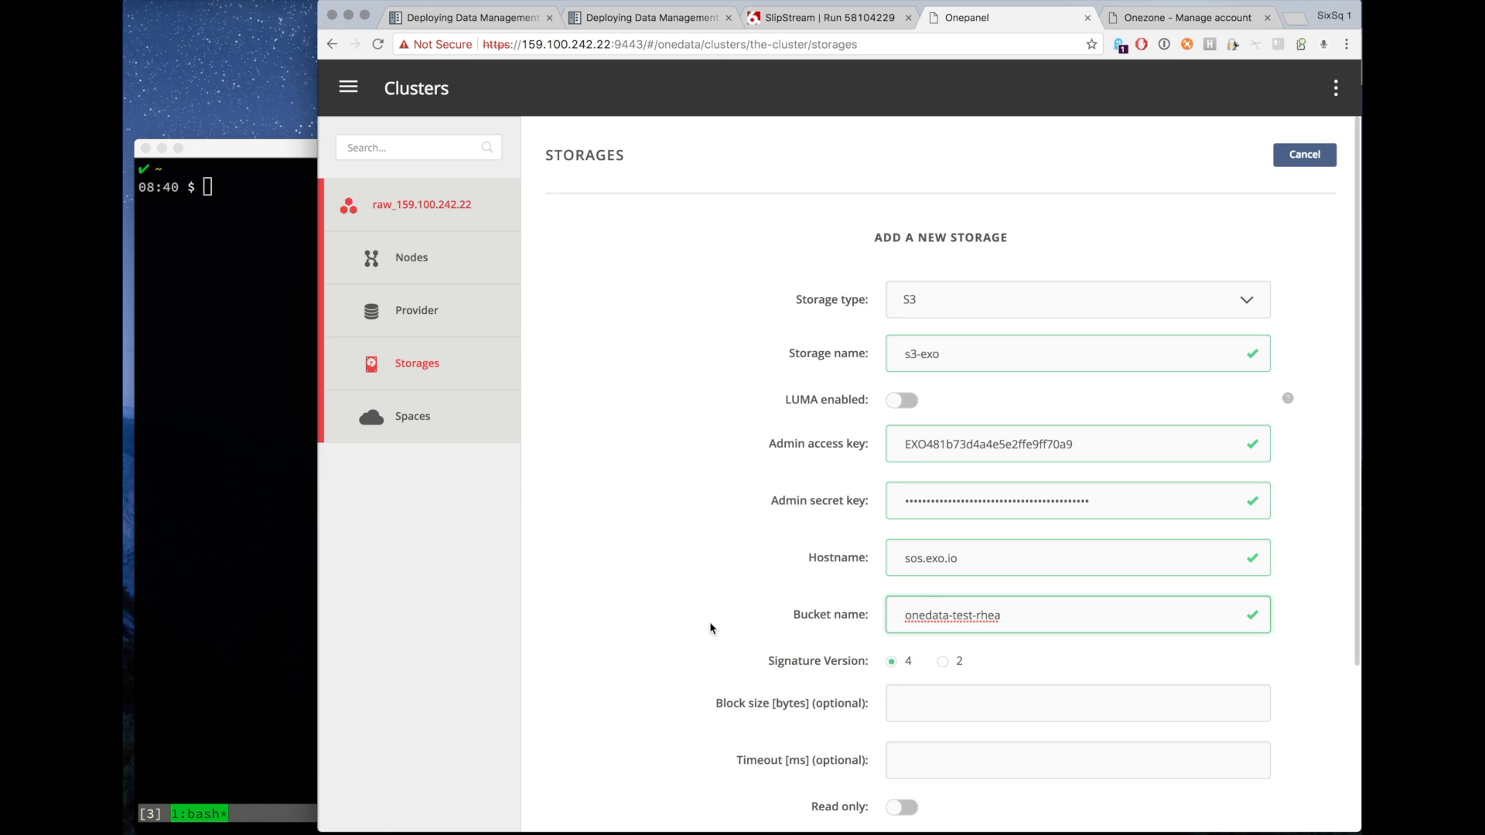
{"action": "scroll", "coordinate": [710, 628], "scroll_direction": "down", "scroll_amount": 2}
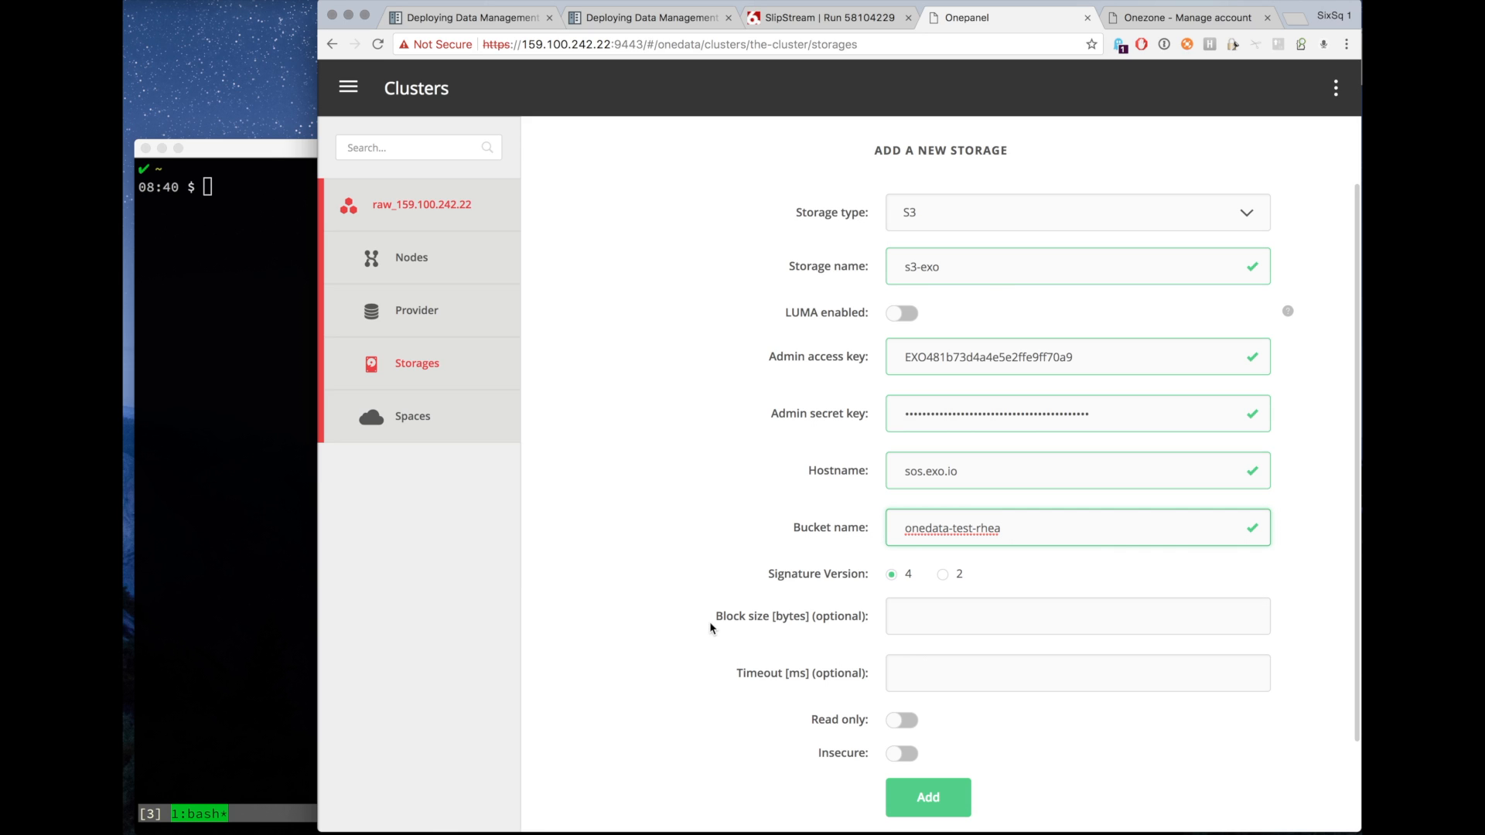
Set signature version 2, enable Insecure, add the s3-exo storage and dismiss the password-manager prompt.
{"action": "left_click", "coordinate": [944, 575]}
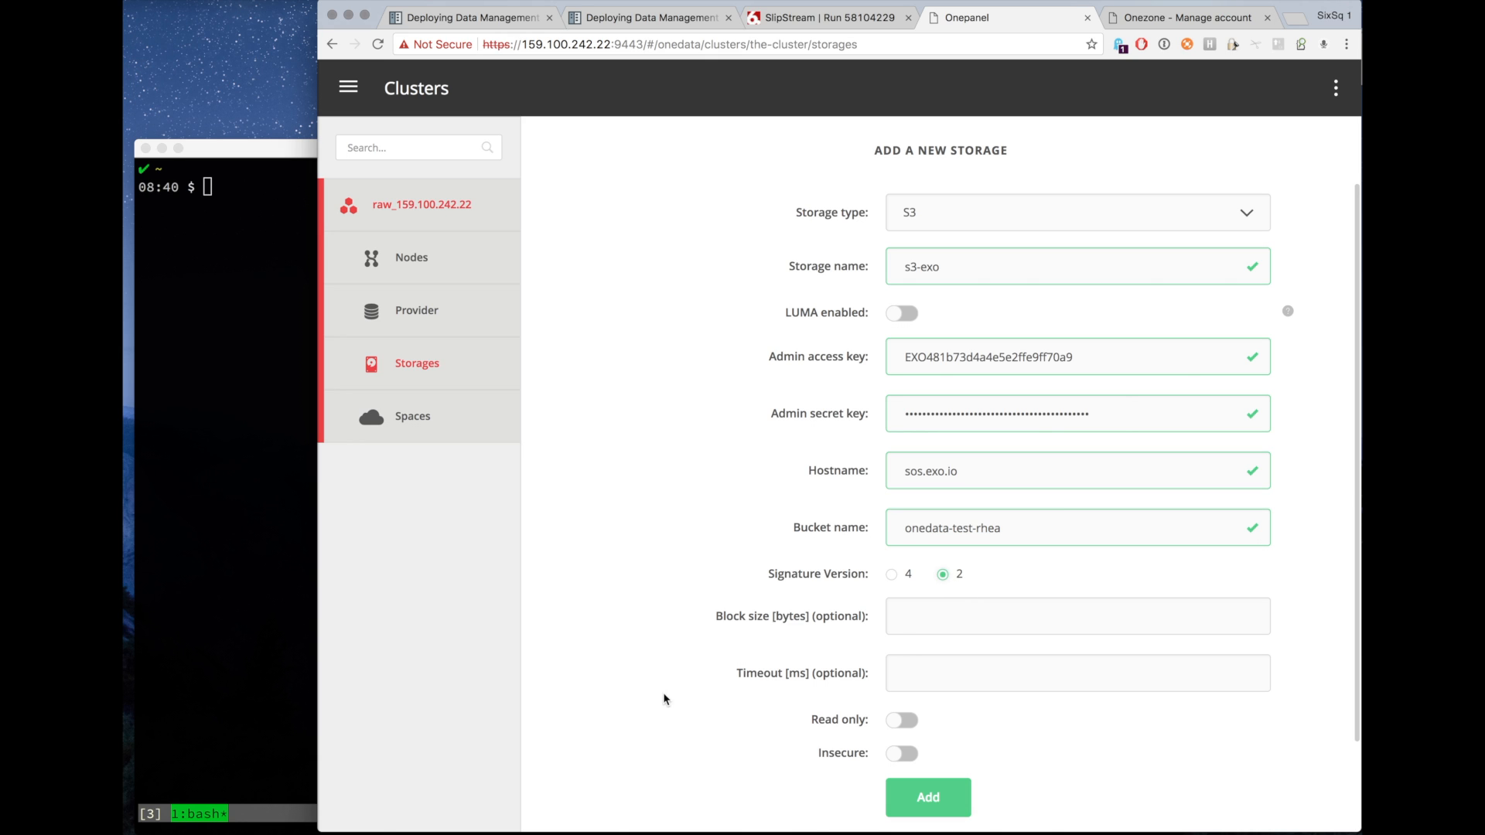
{"action": "scroll", "coordinate": [684, 714], "scroll_direction": "down", "scroll_amount": 2}
{"action": "left_click", "coordinate": [901, 694]}
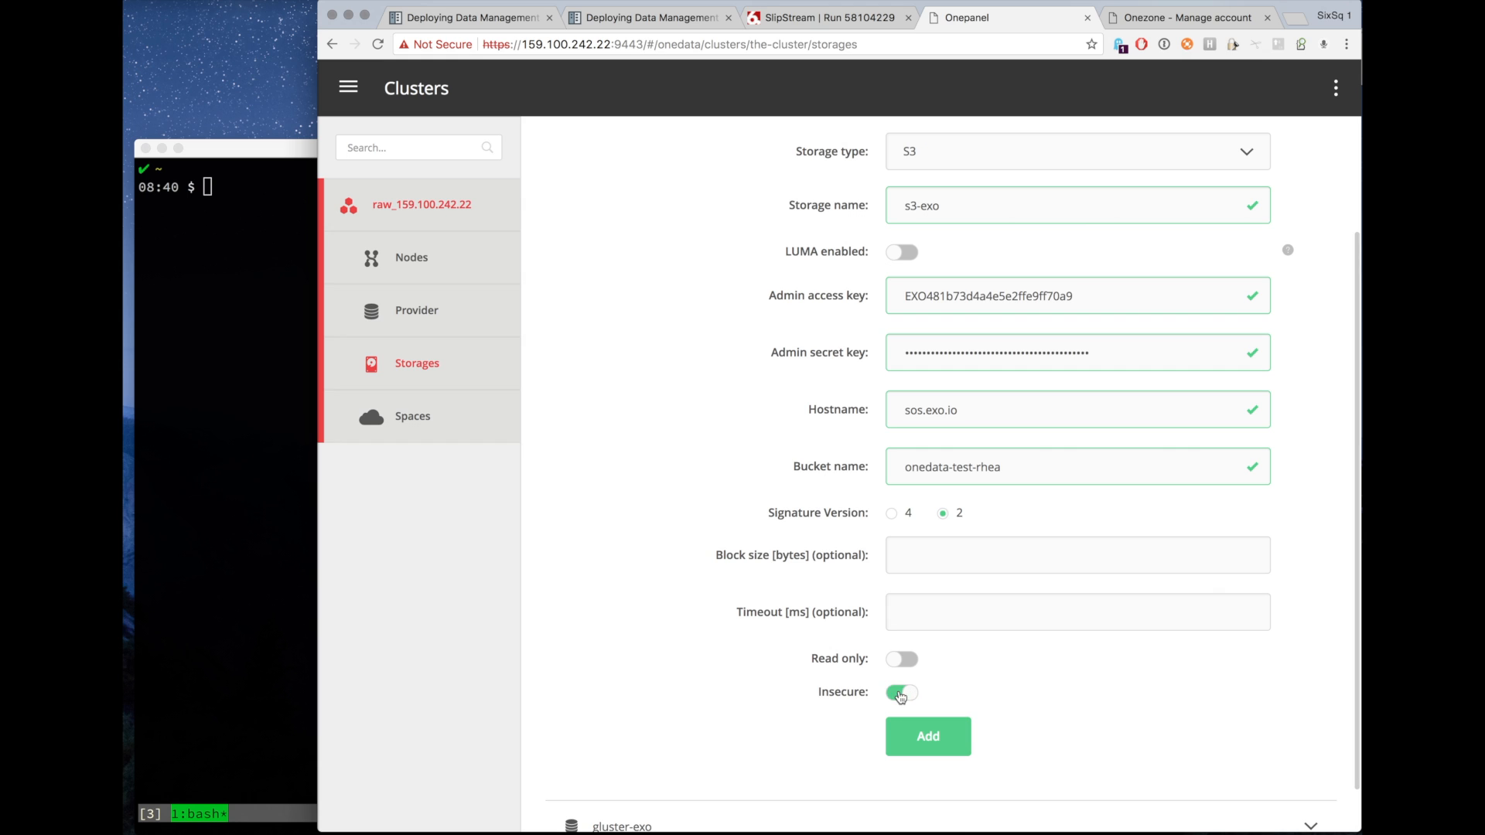
{"action": "left_click", "coordinate": [912, 745]}
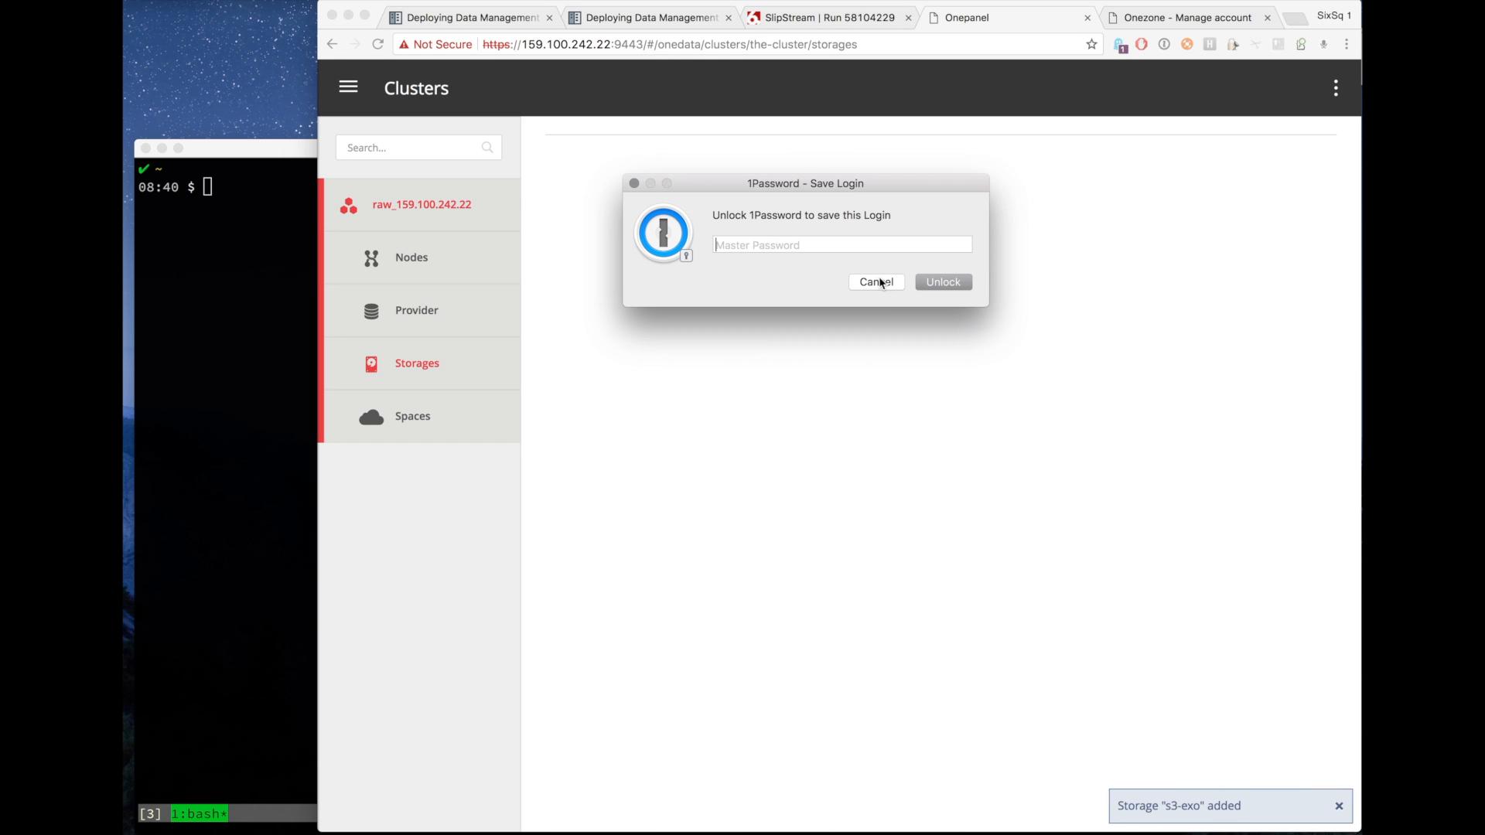
{"action": "left_click", "coordinate": [879, 281]}
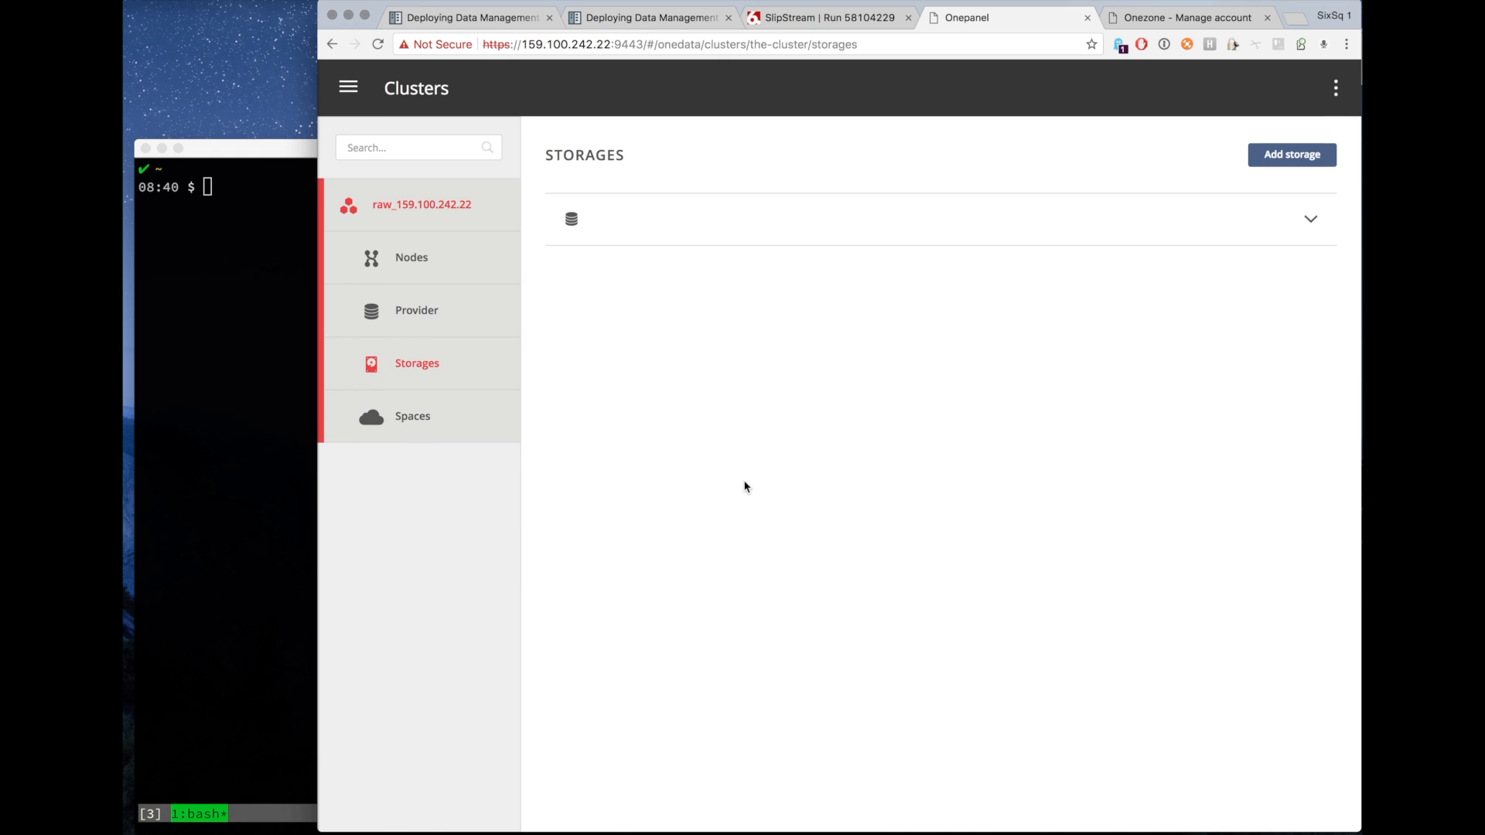
Review the s3-exo and gluster-exo storage details and space1's support information.
{"action": "left_click", "coordinate": [404, 424]}
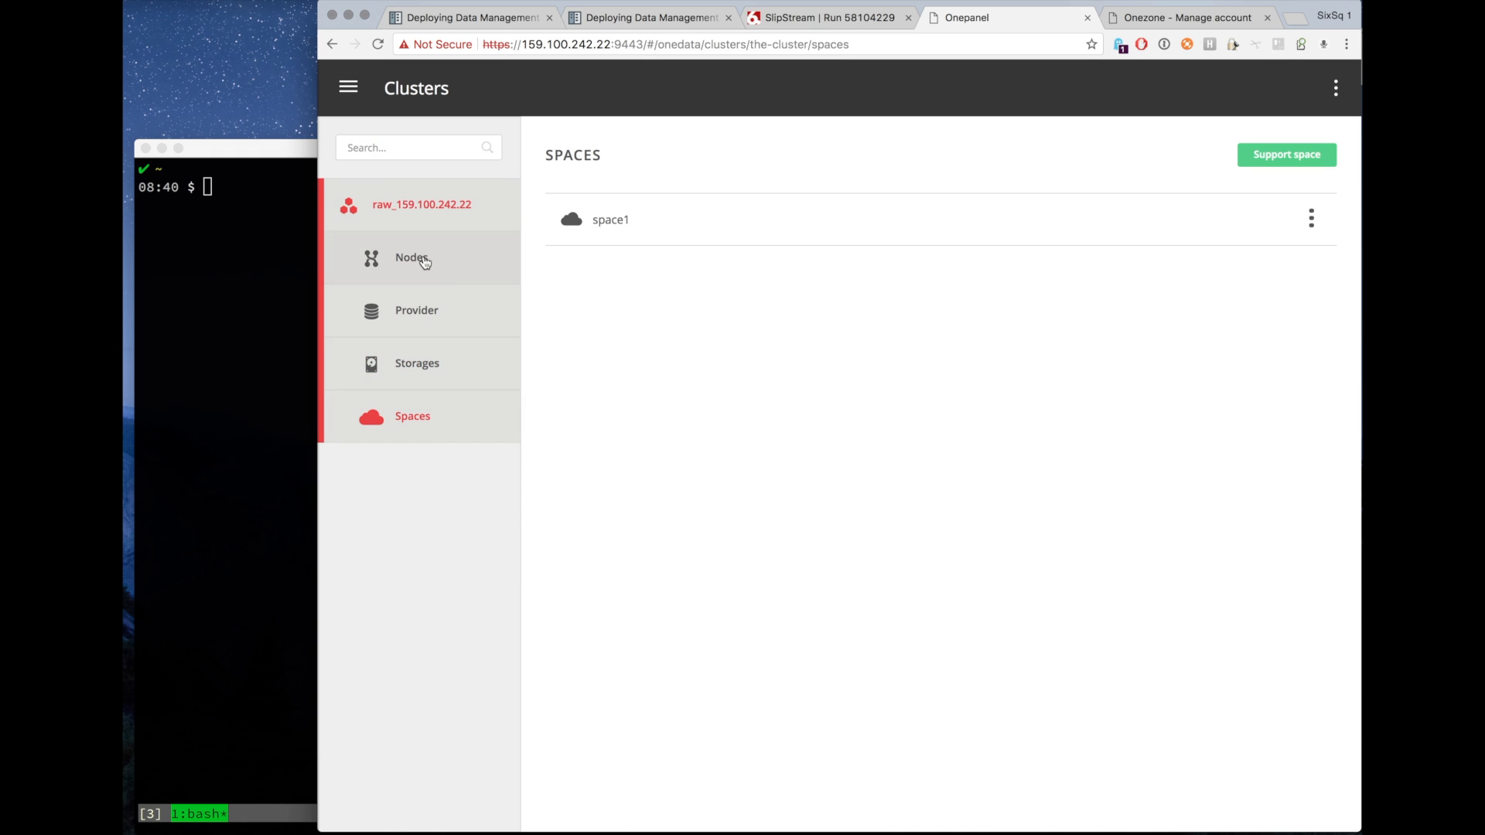
{"action": "left_click", "coordinate": [425, 375]}
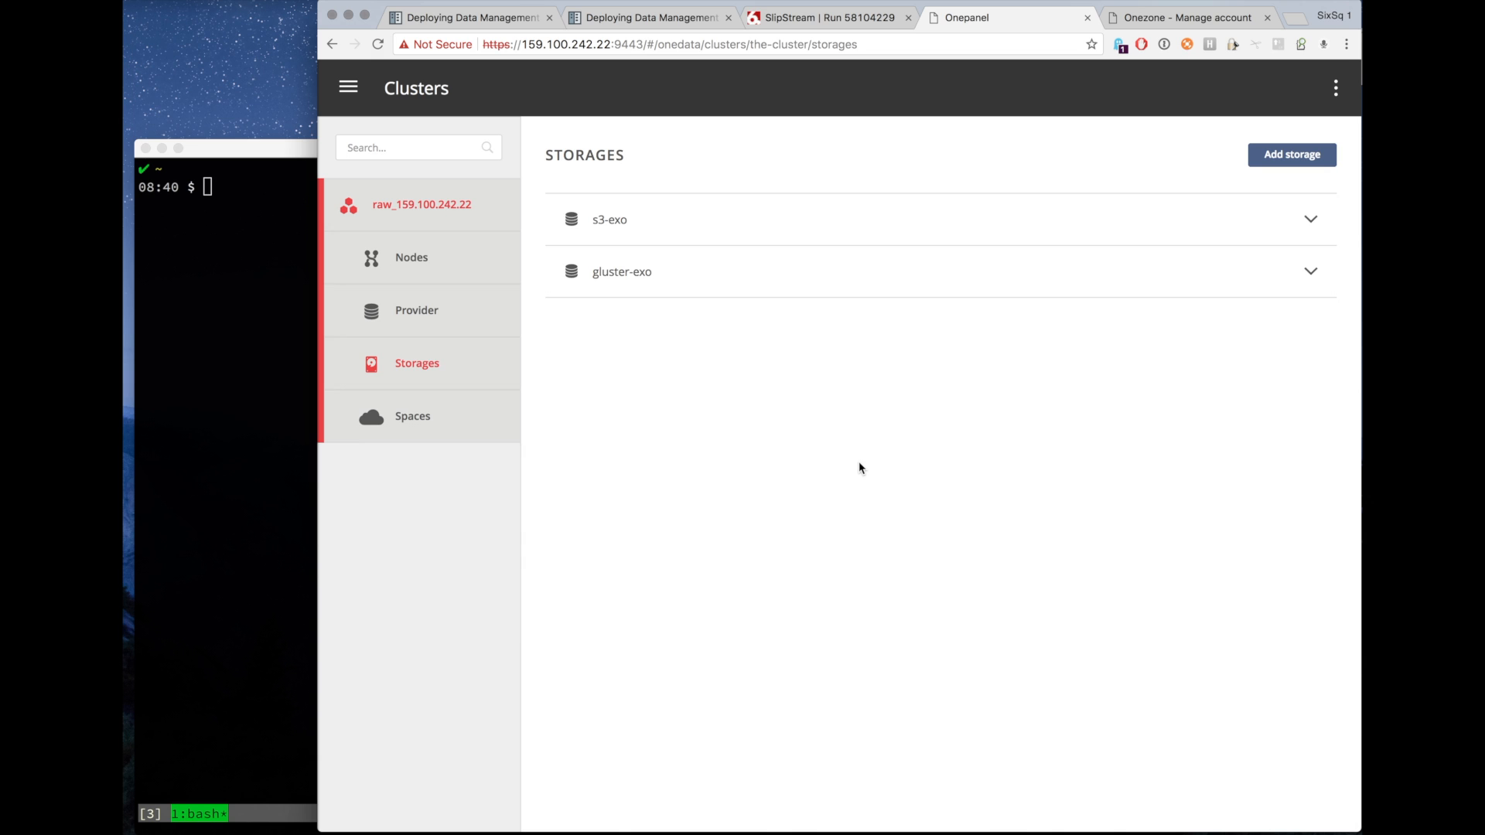
{"action": "left_click", "coordinate": [729, 231]}
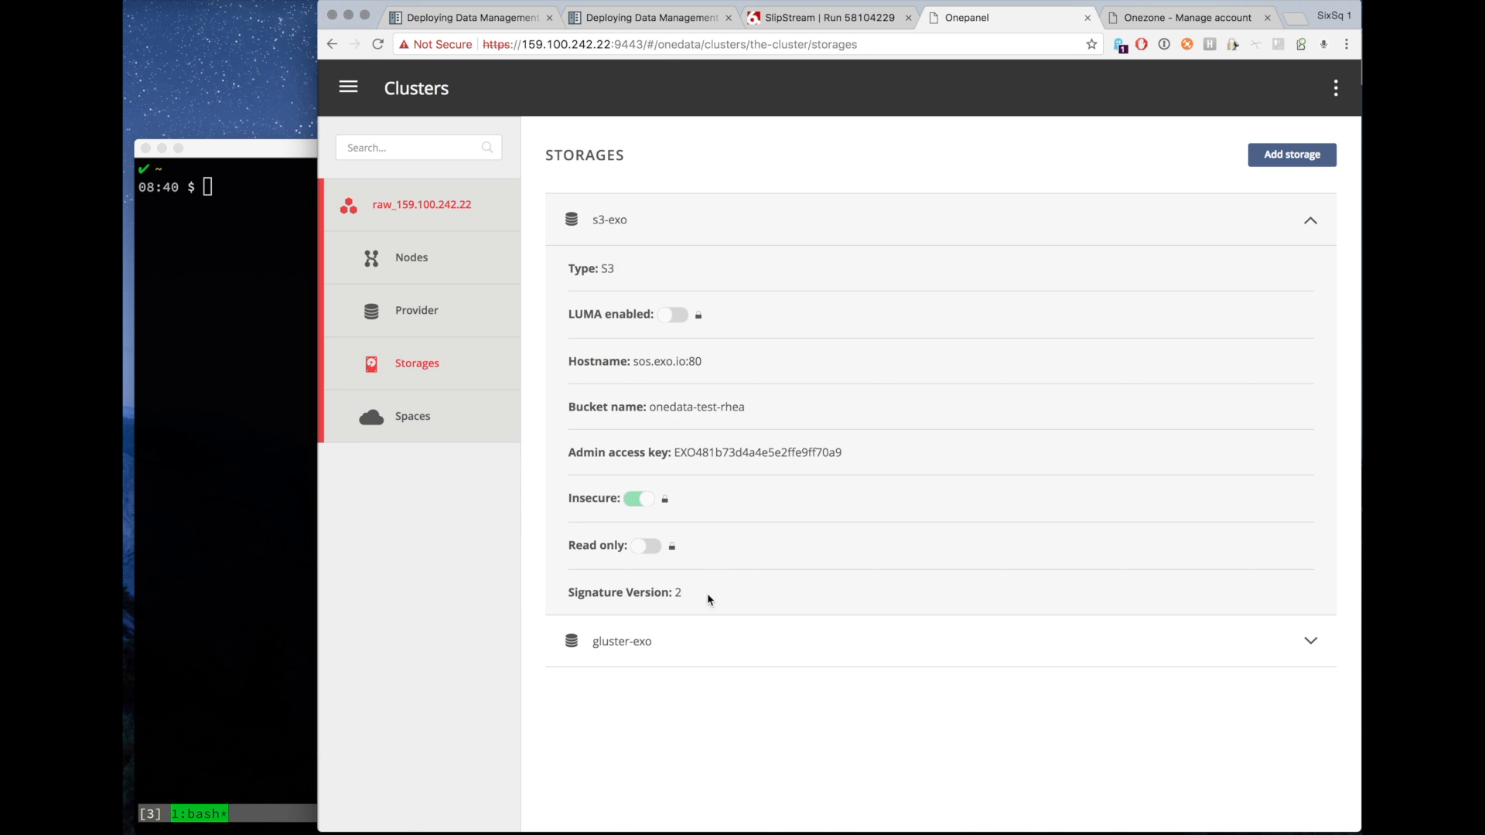
{"action": "left_click", "coordinate": [665, 660]}
{"action": "scroll", "coordinate": [667, 660], "scroll_direction": "down", "scroll_amount": 2}
{"action": "scroll", "coordinate": [666, 660], "scroll_direction": "down", "scroll_amount": 2}
{"action": "scroll", "coordinate": [666, 660], "scroll_direction": "up", "scroll_amount": 5}
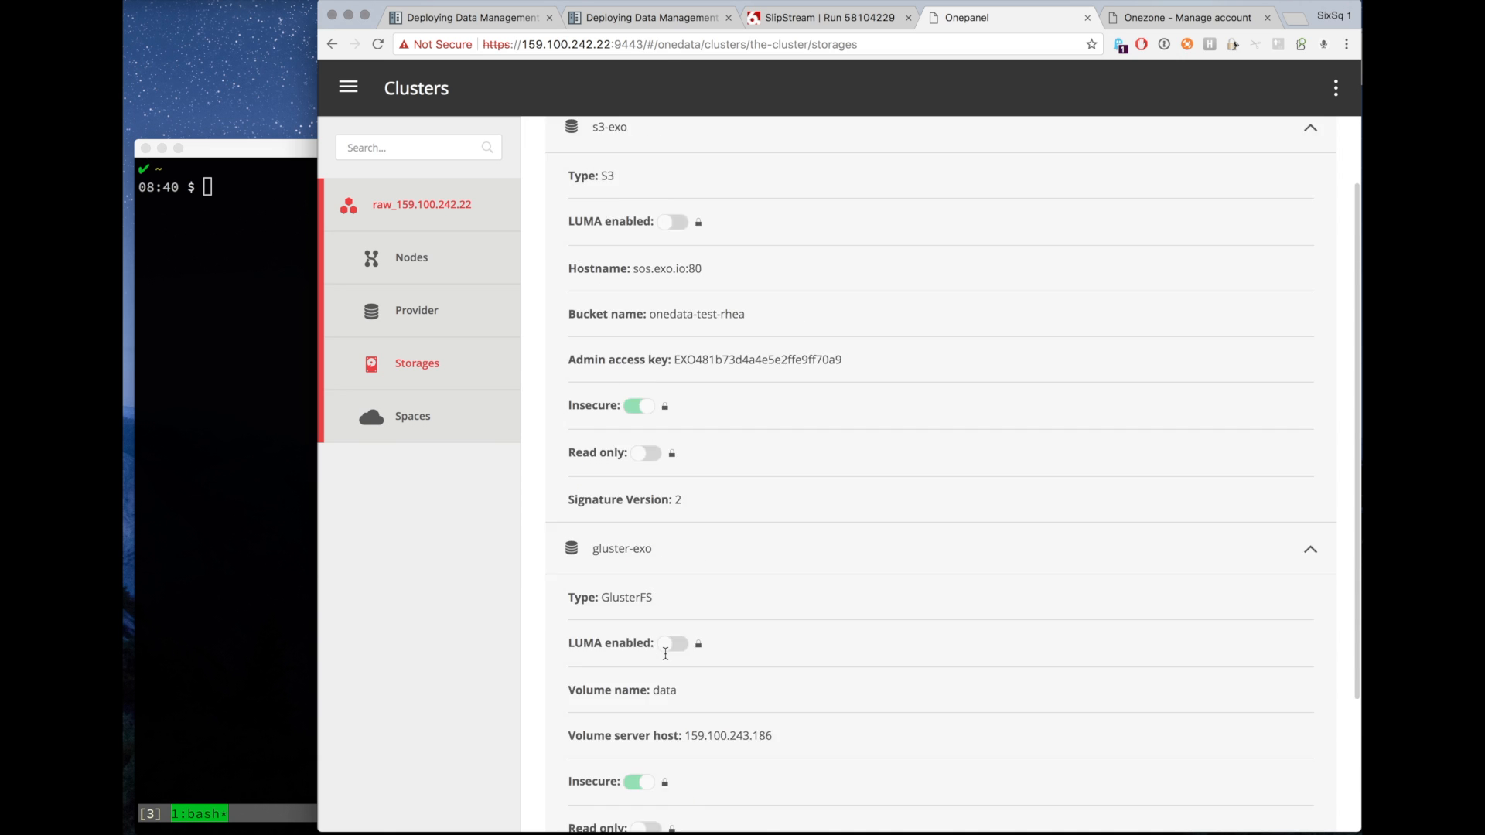
{"action": "left_click", "coordinate": [425, 425]}
{"action": "left_click", "coordinate": [662, 224]}
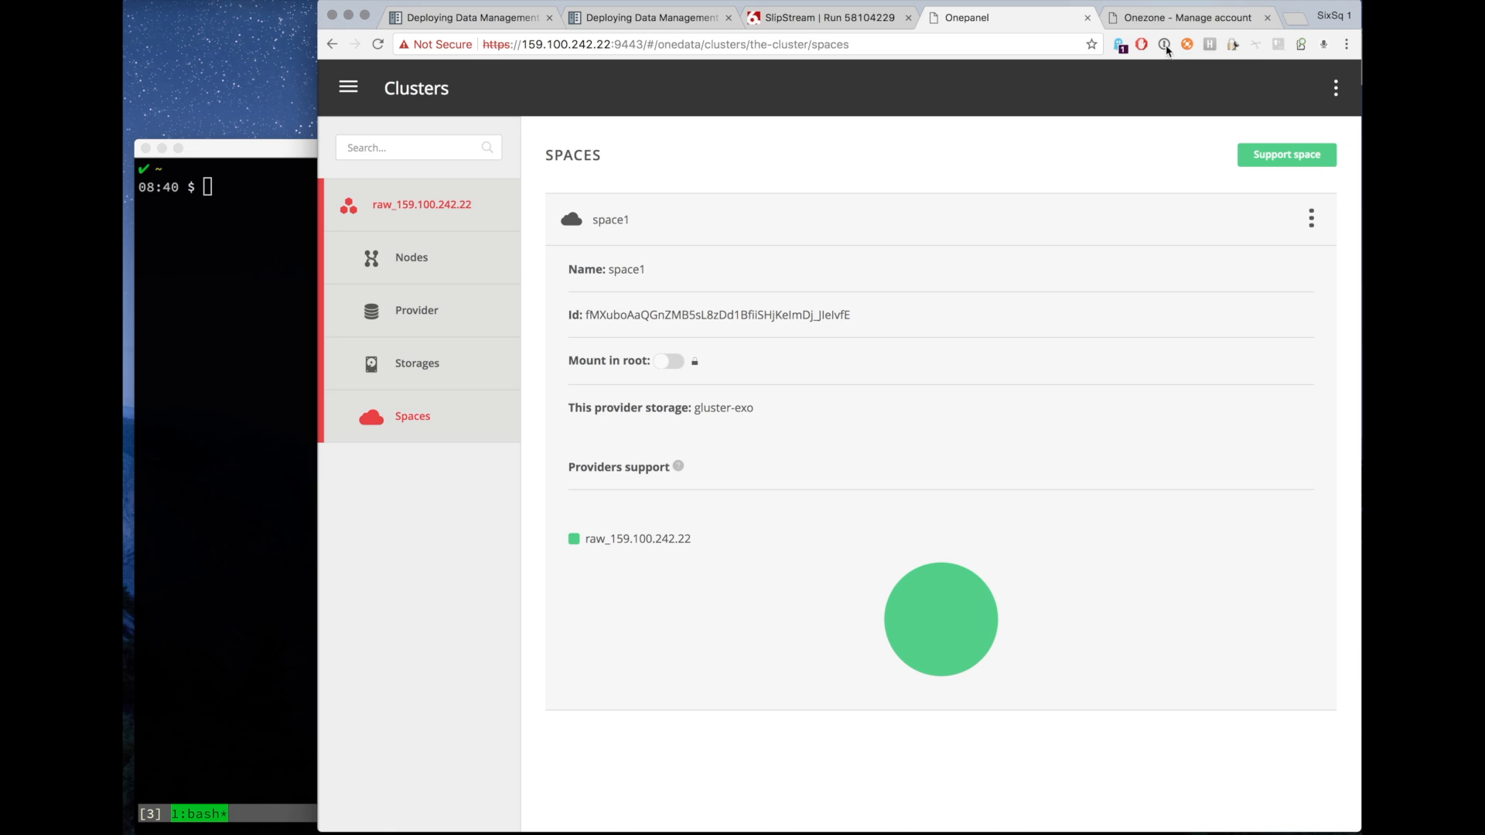
Create a new space named space2 in Onezone's data space management and open its options.
{"action": "left_click", "coordinate": [1164, 23]}
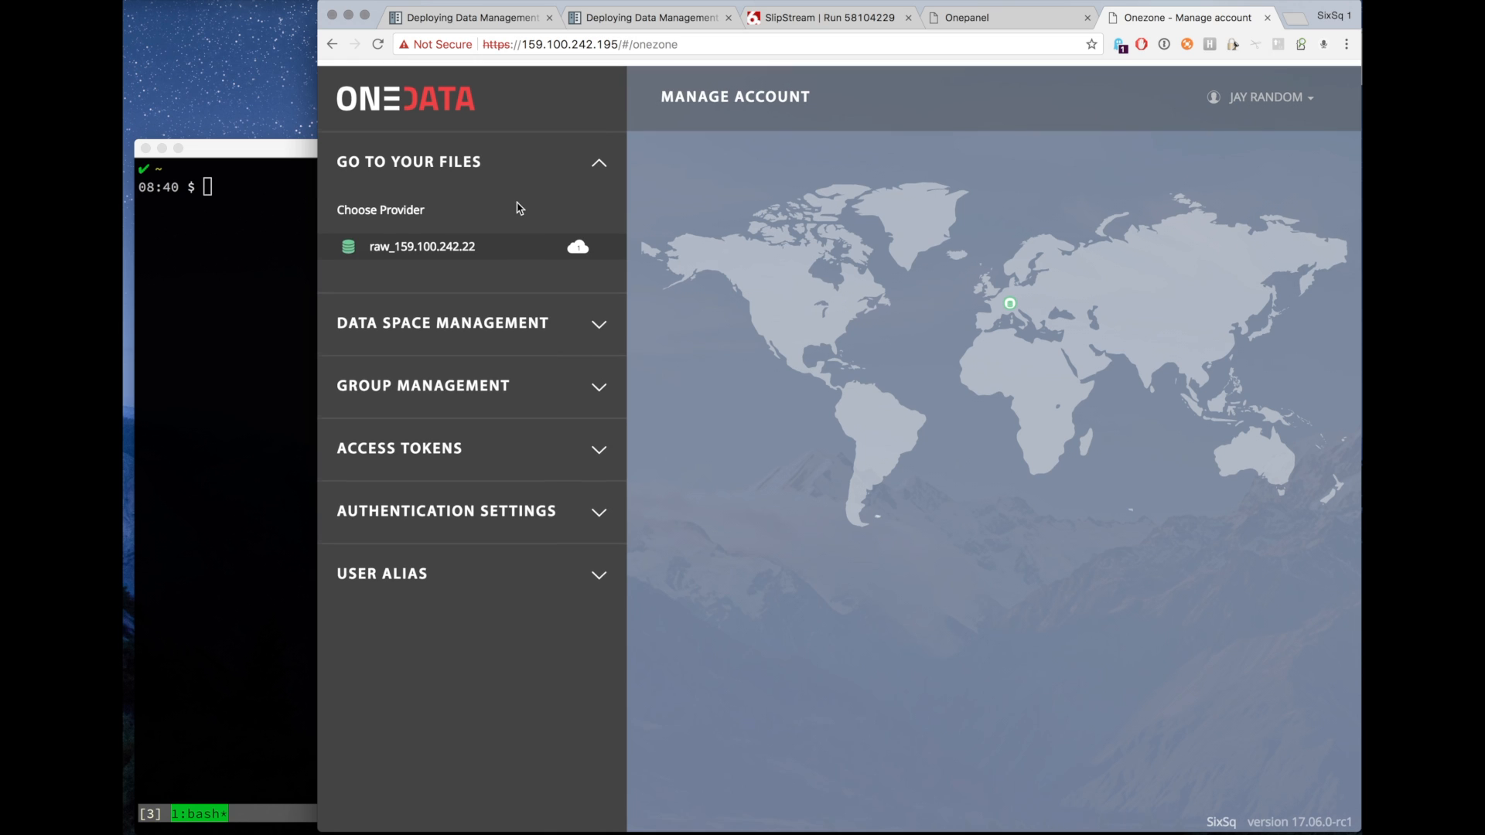
{"action": "left_click", "coordinate": [435, 325]}
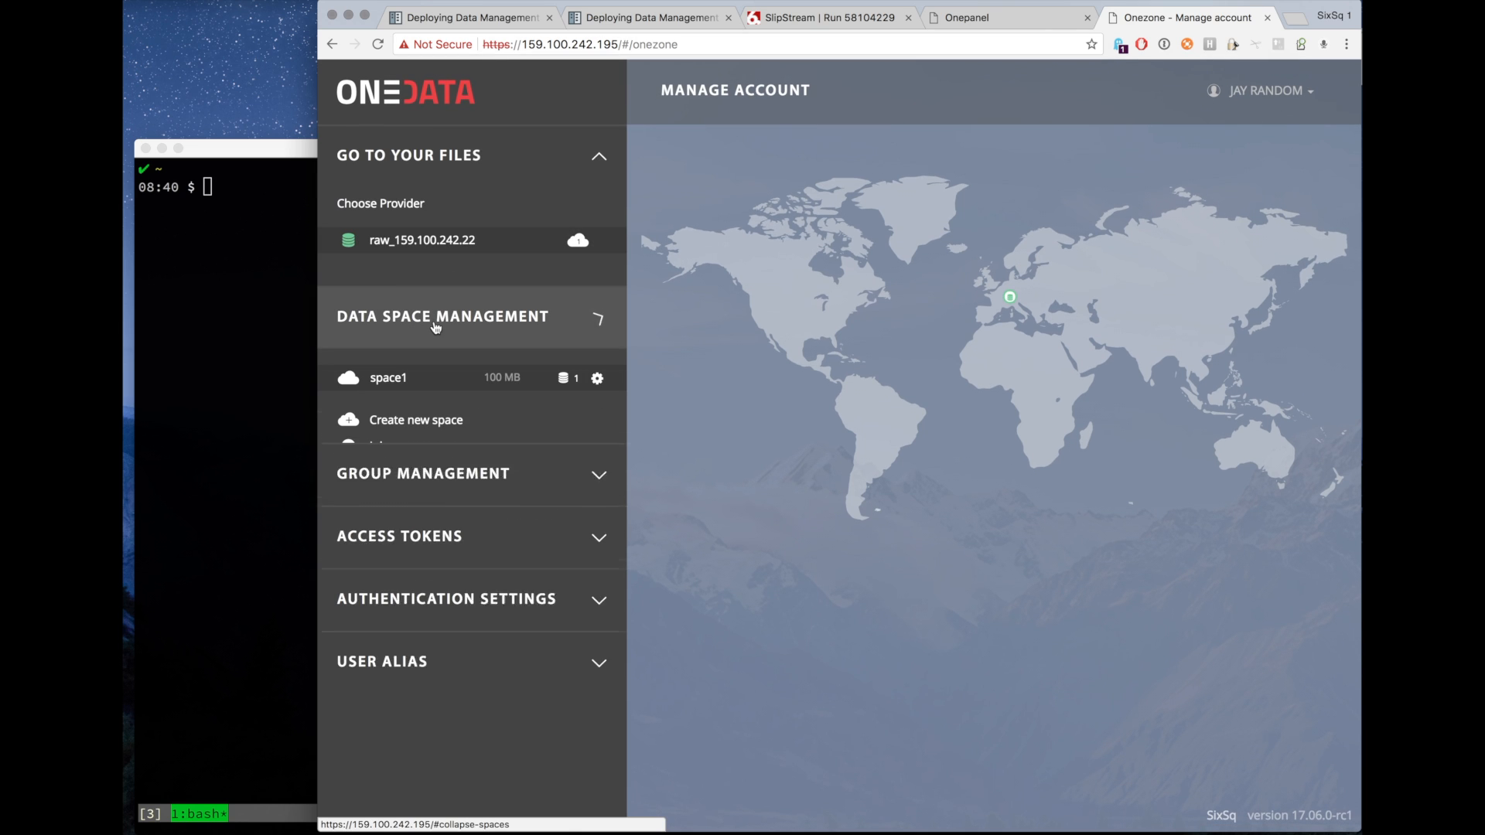
{"action": "left_click", "coordinate": [444, 421]}
{"action": "type", "text": "space2"}
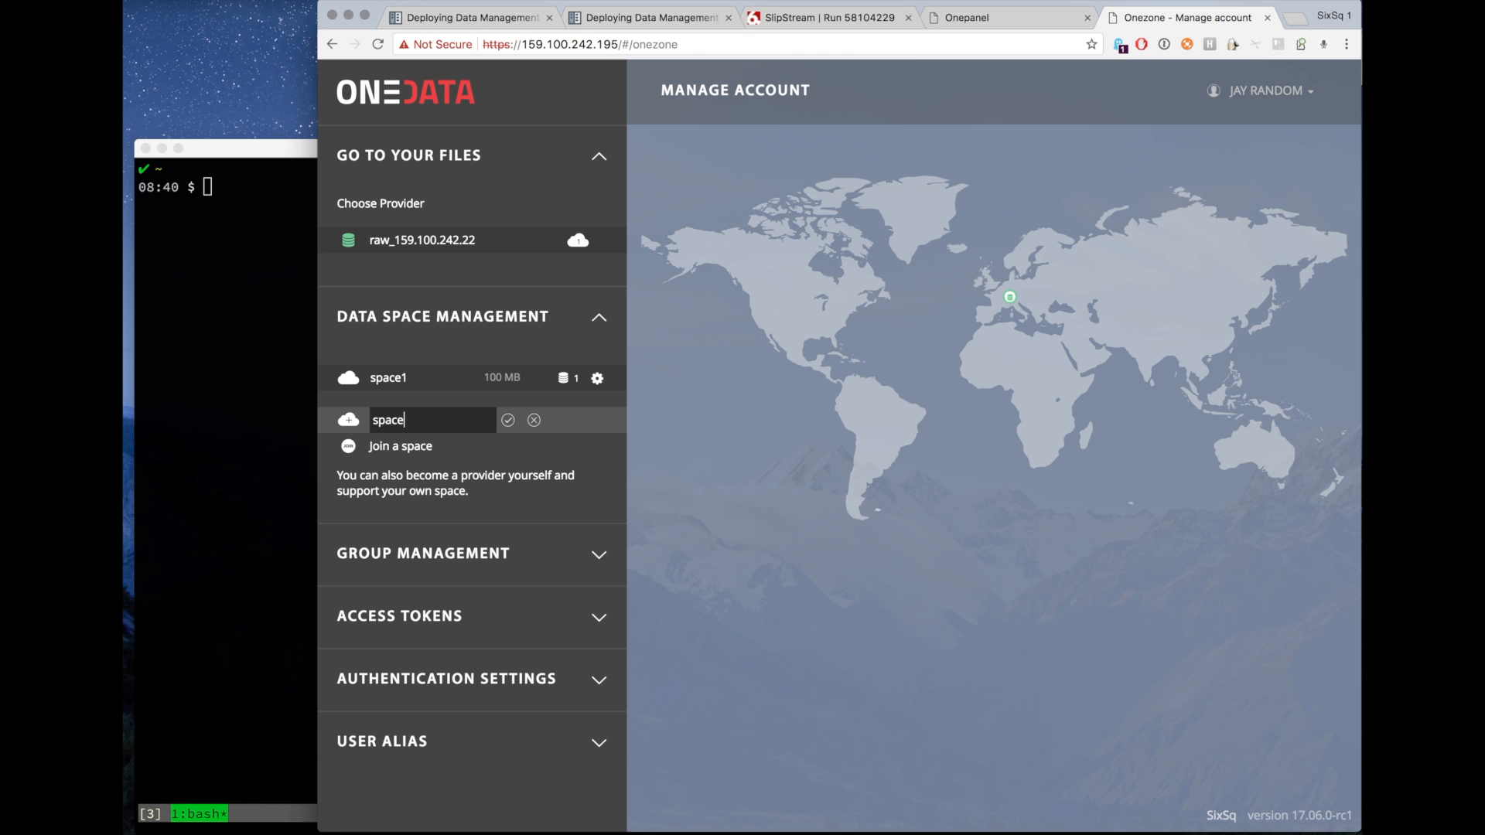
{"action": "key", "text": "Return"}
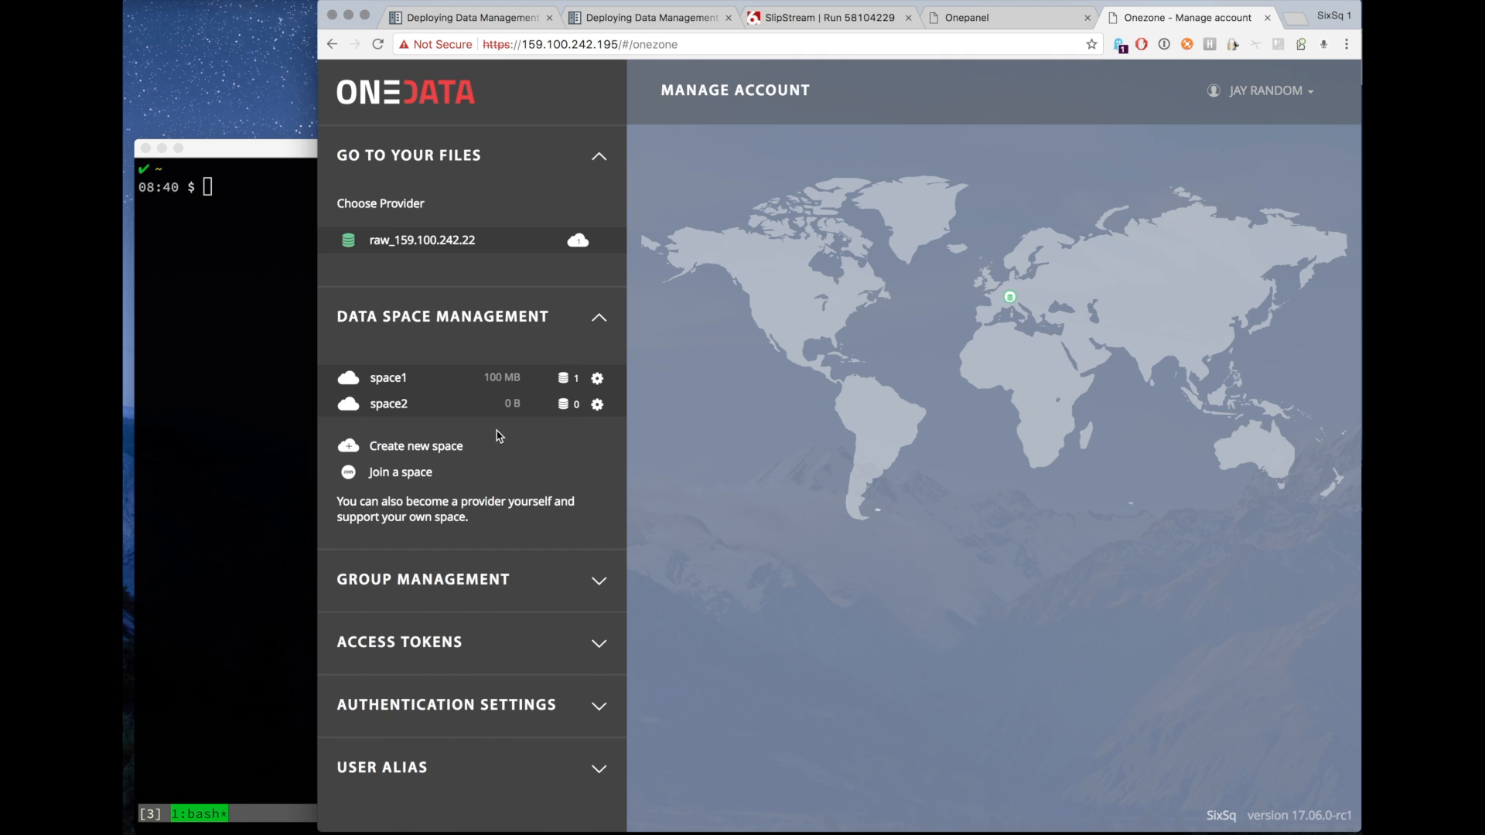
{"action": "left_click", "coordinate": [457, 409]}
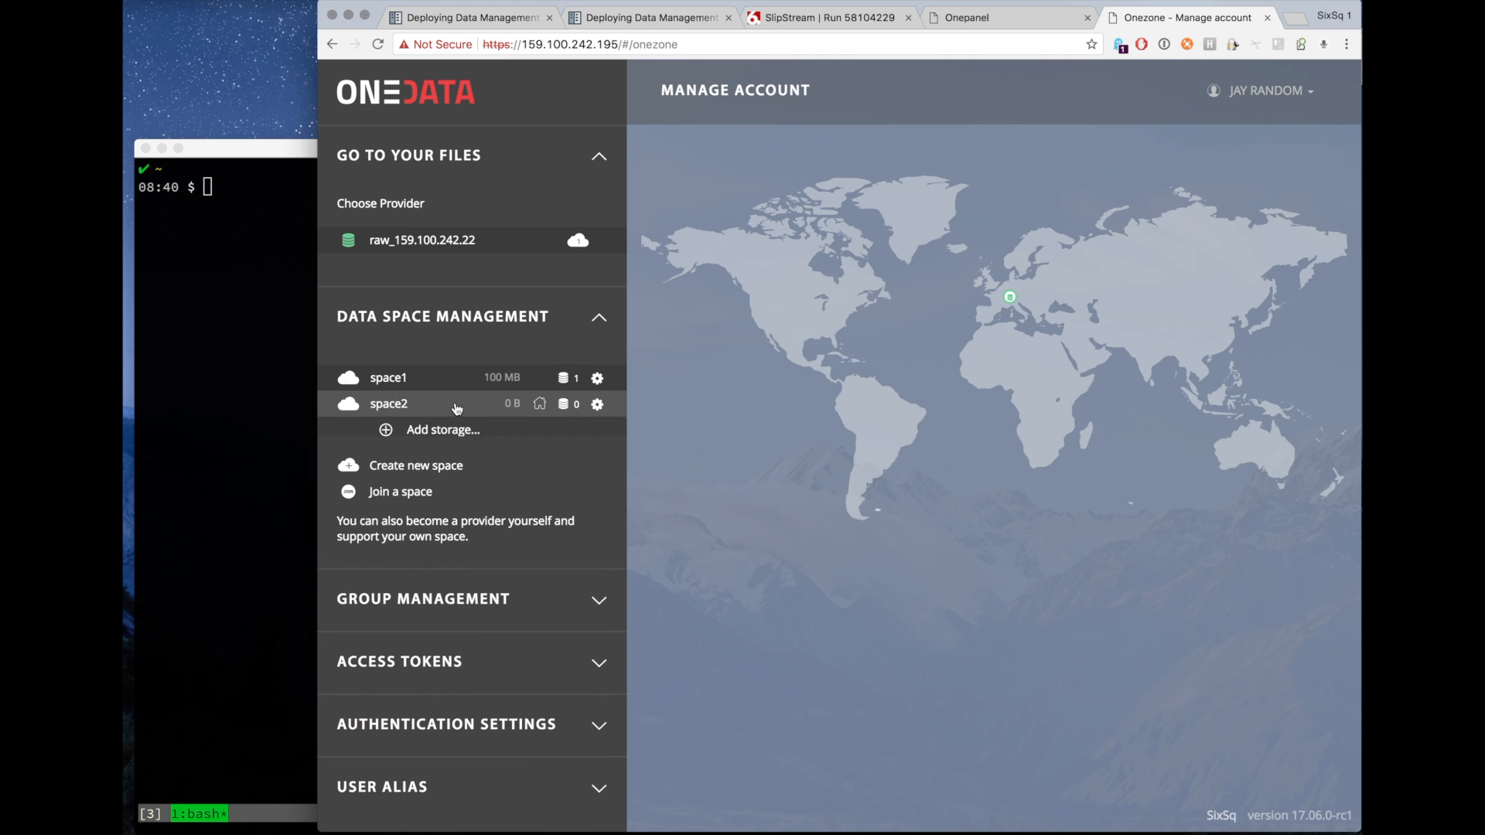
Generate a storage support token for space2 and copy it to the clipboard.
{"action": "left_click", "coordinate": [391, 432]}
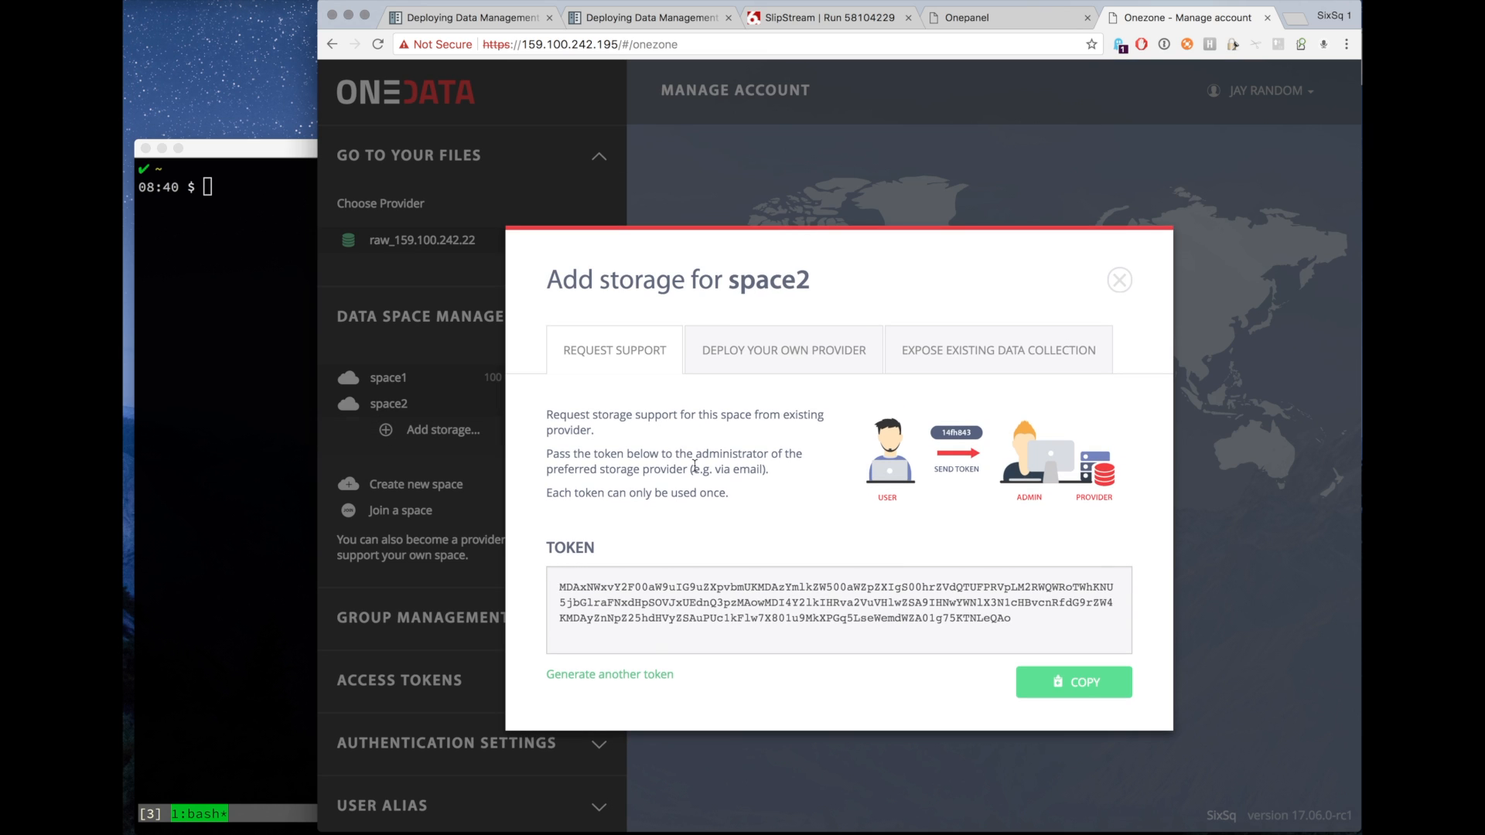
{"action": "left_click", "coordinate": [1073, 688]}
{"action": "left_click", "coordinate": [1073, 689]}
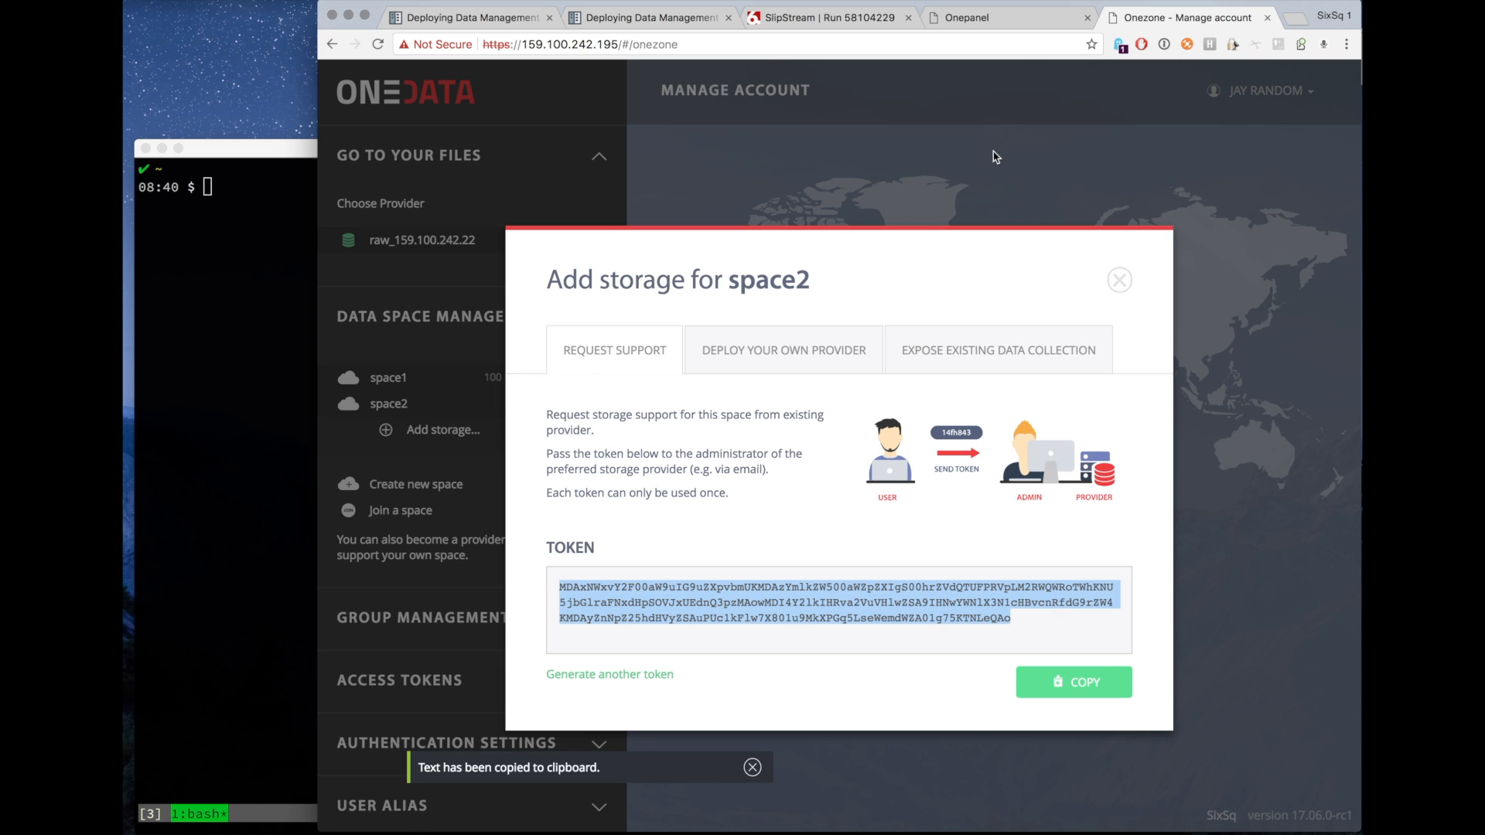
{"action": "left_click", "coordinate": [1119, 280]}
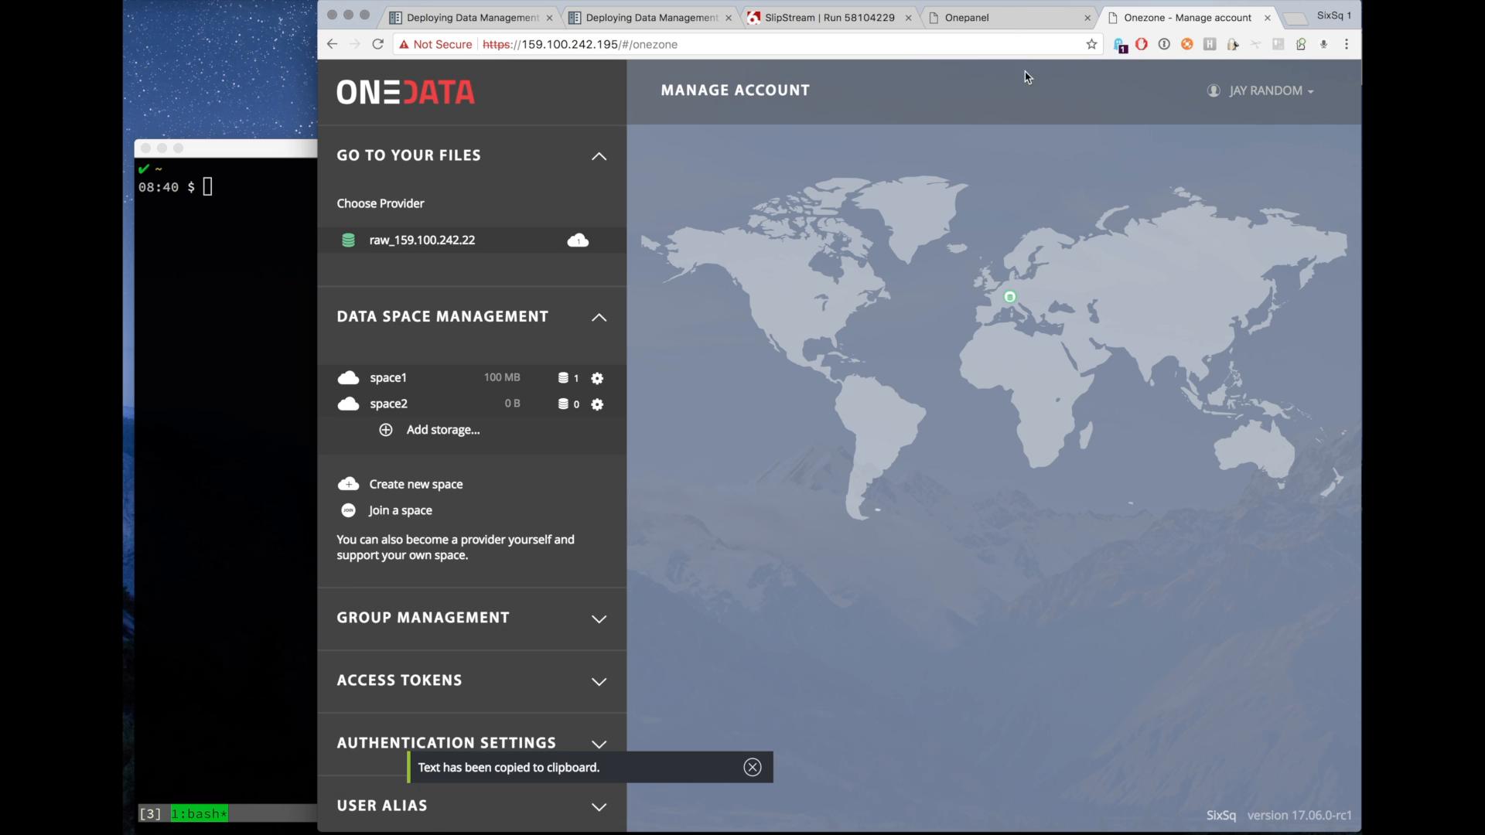
Support space2 on the Oneprovider with the s3-exo storage, pasting the support token and setting size 100 MB.
{"action": "left_click", "coordinate": [974, 19]}
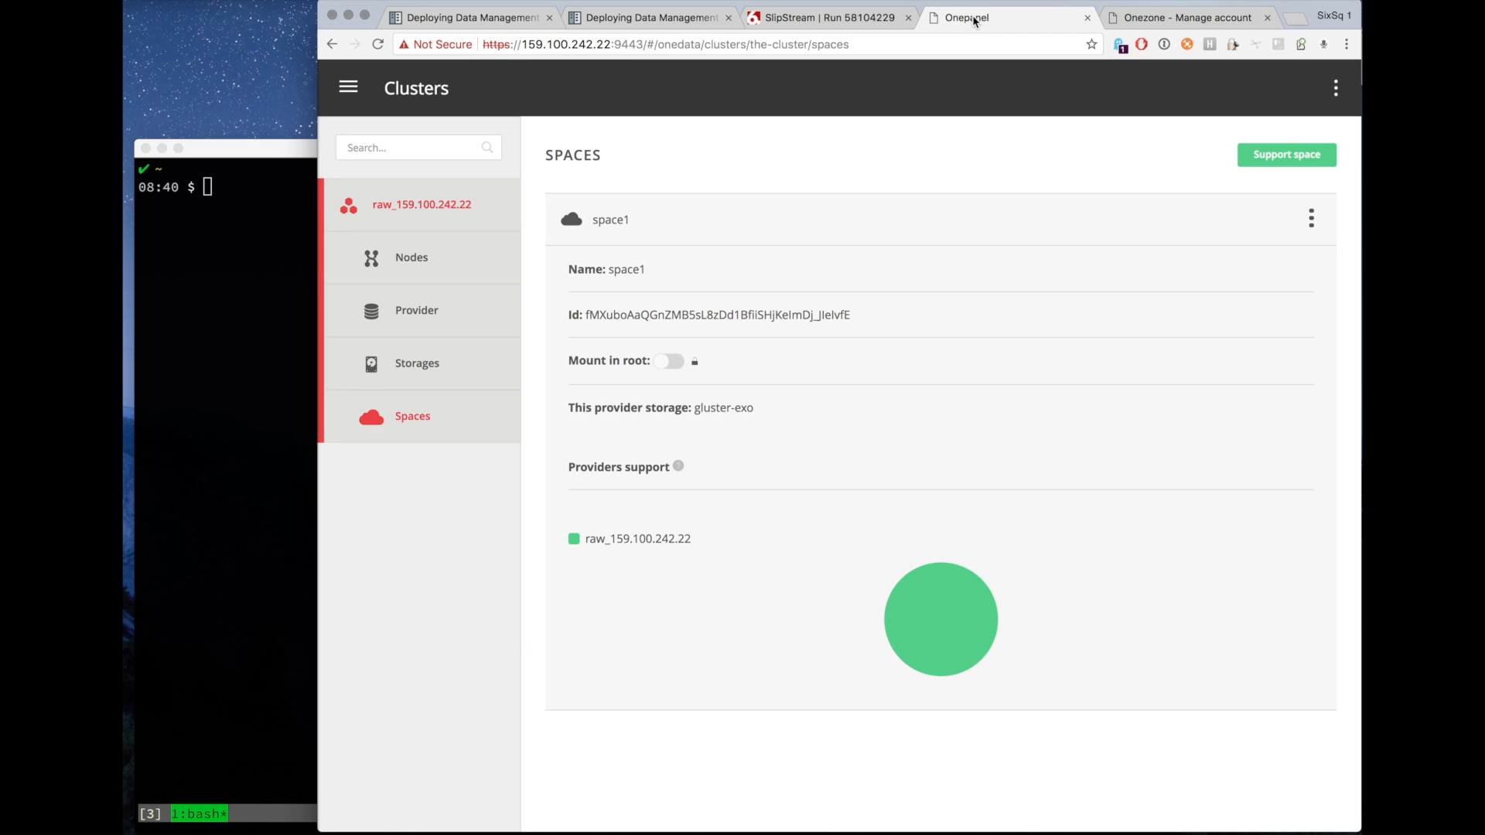
{"action": "left_click", "coordinate": [1281, 157]}
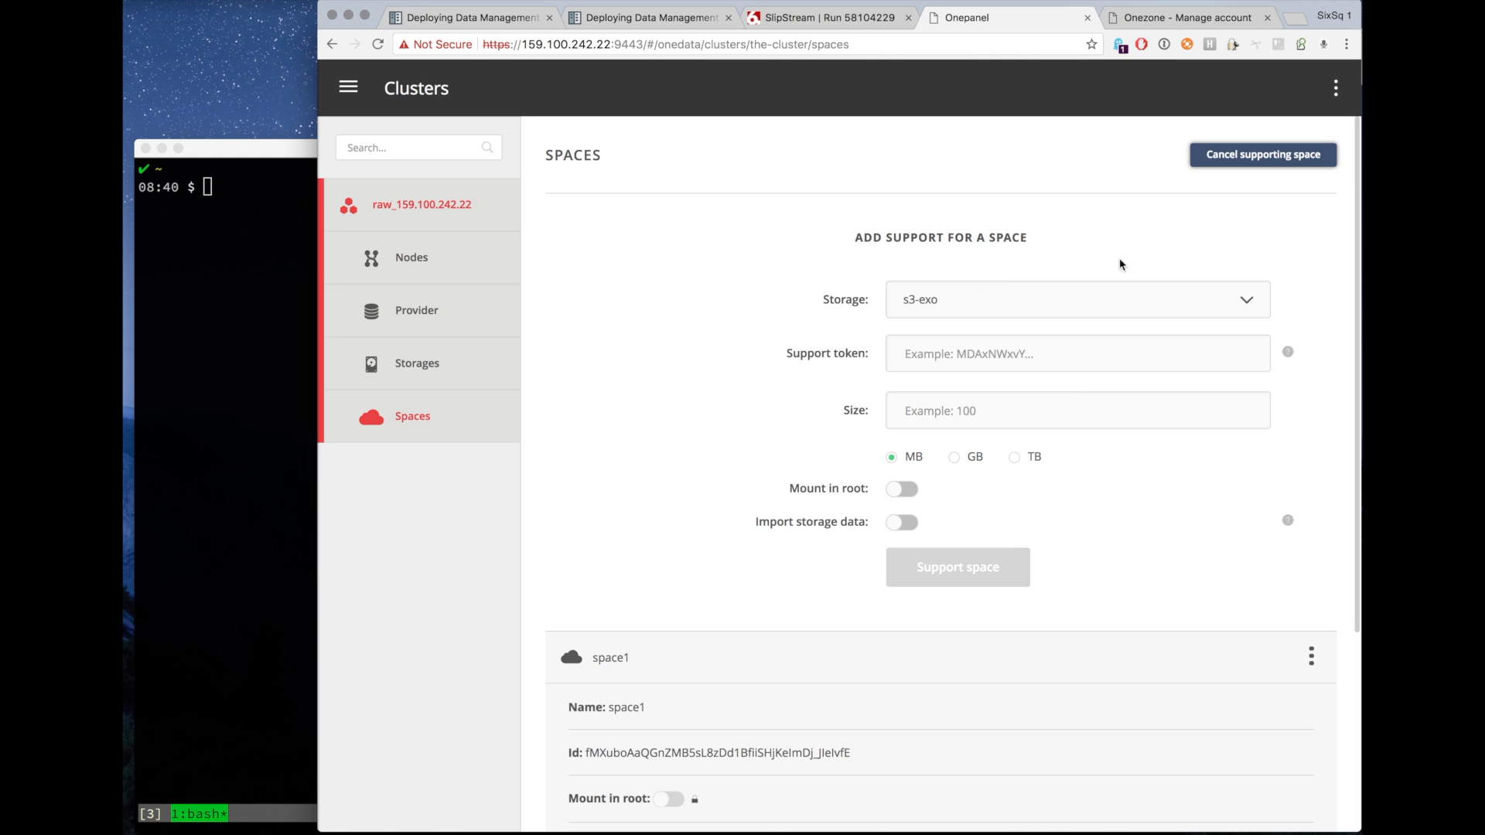
{"action": "left_click", "coordinate": [962, 307]}
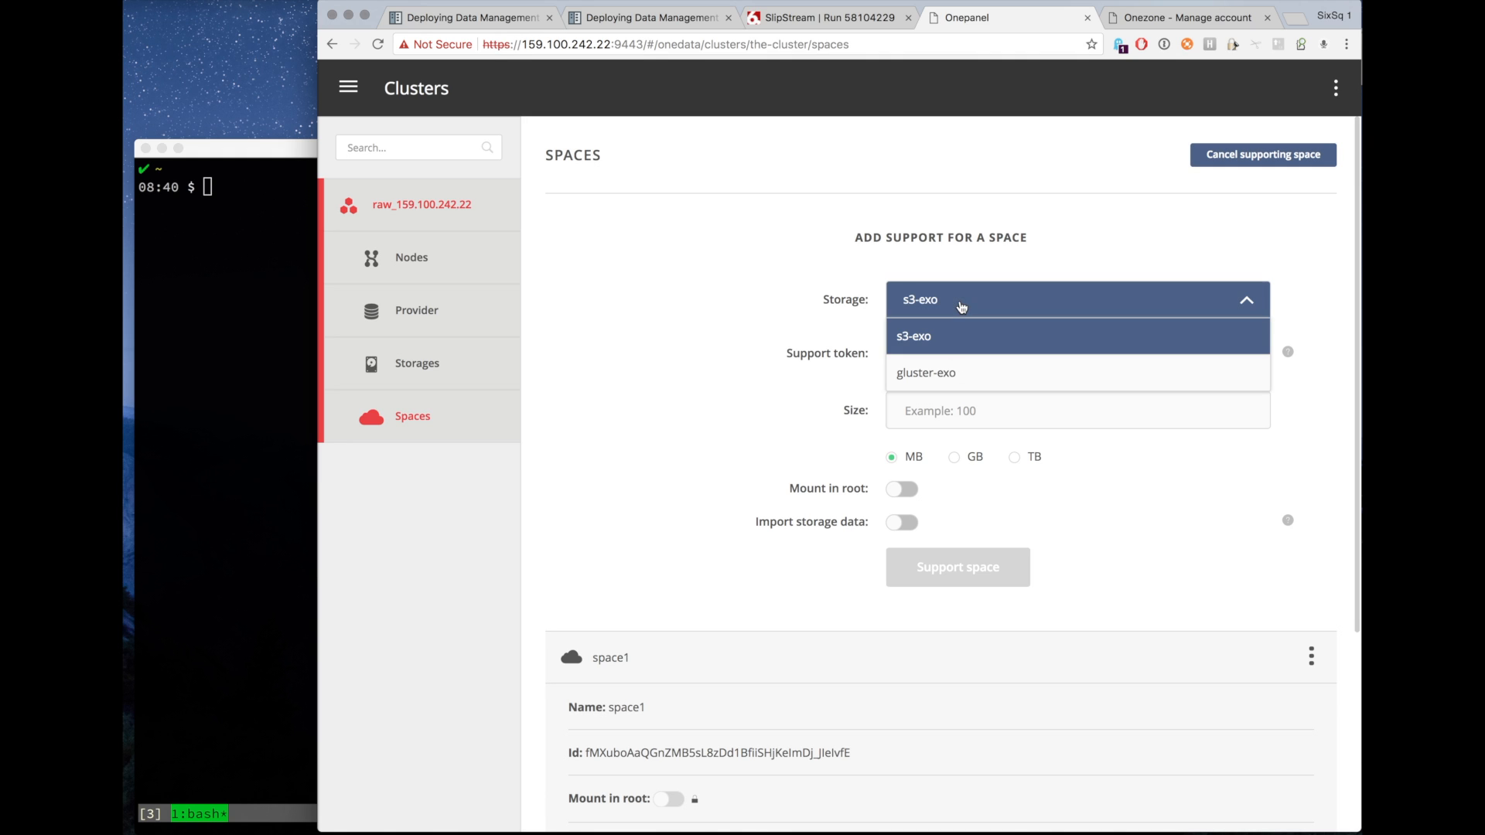
{"action": "left_click", "coordinate": [946, 343]}
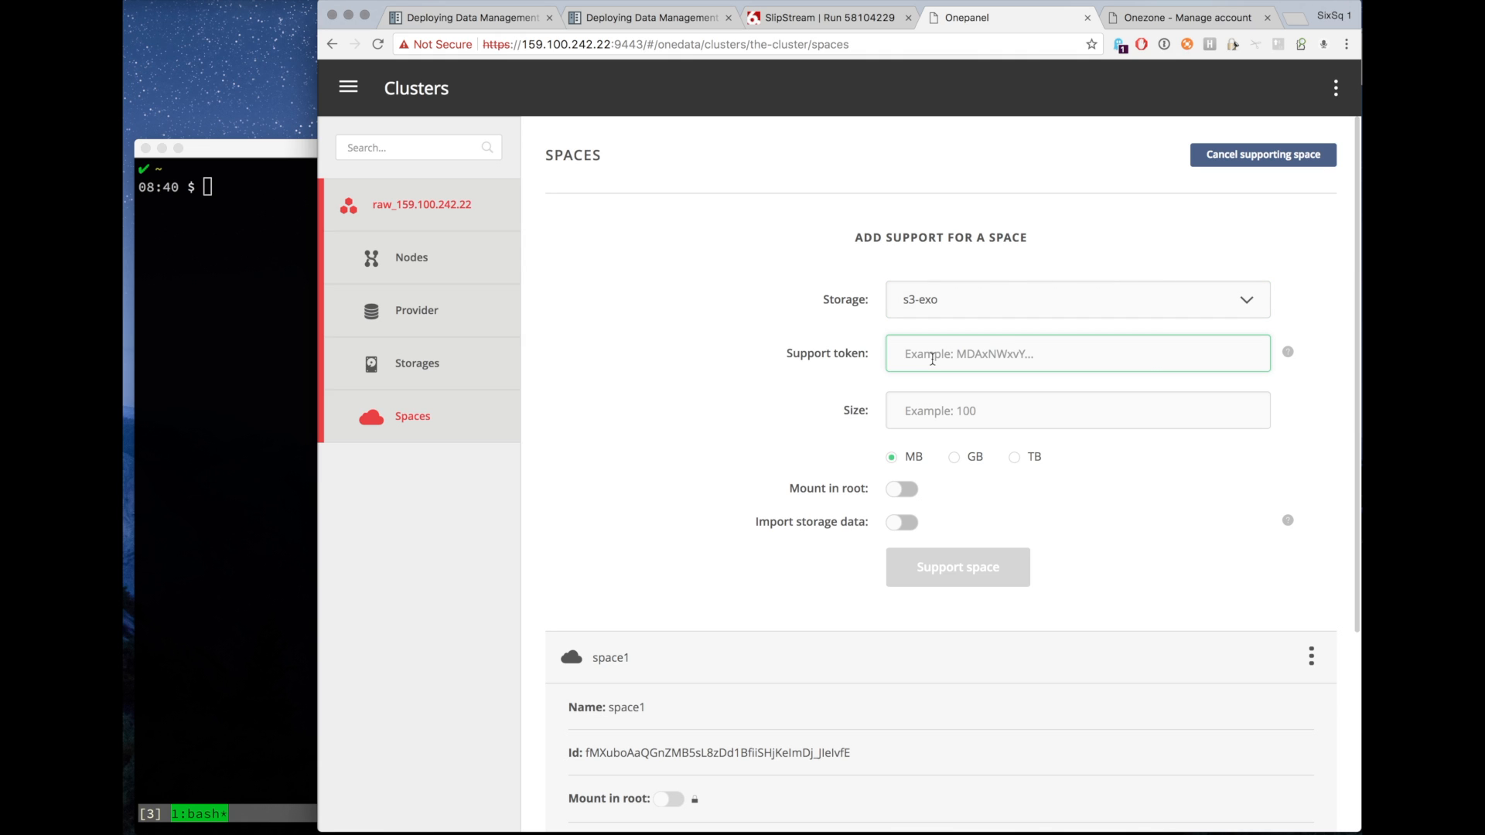
{"action": "key", "text": "super+v"}
{"action": "left_click", "coordinate": [926, 411]}
{"action": "type", "text": "100"}
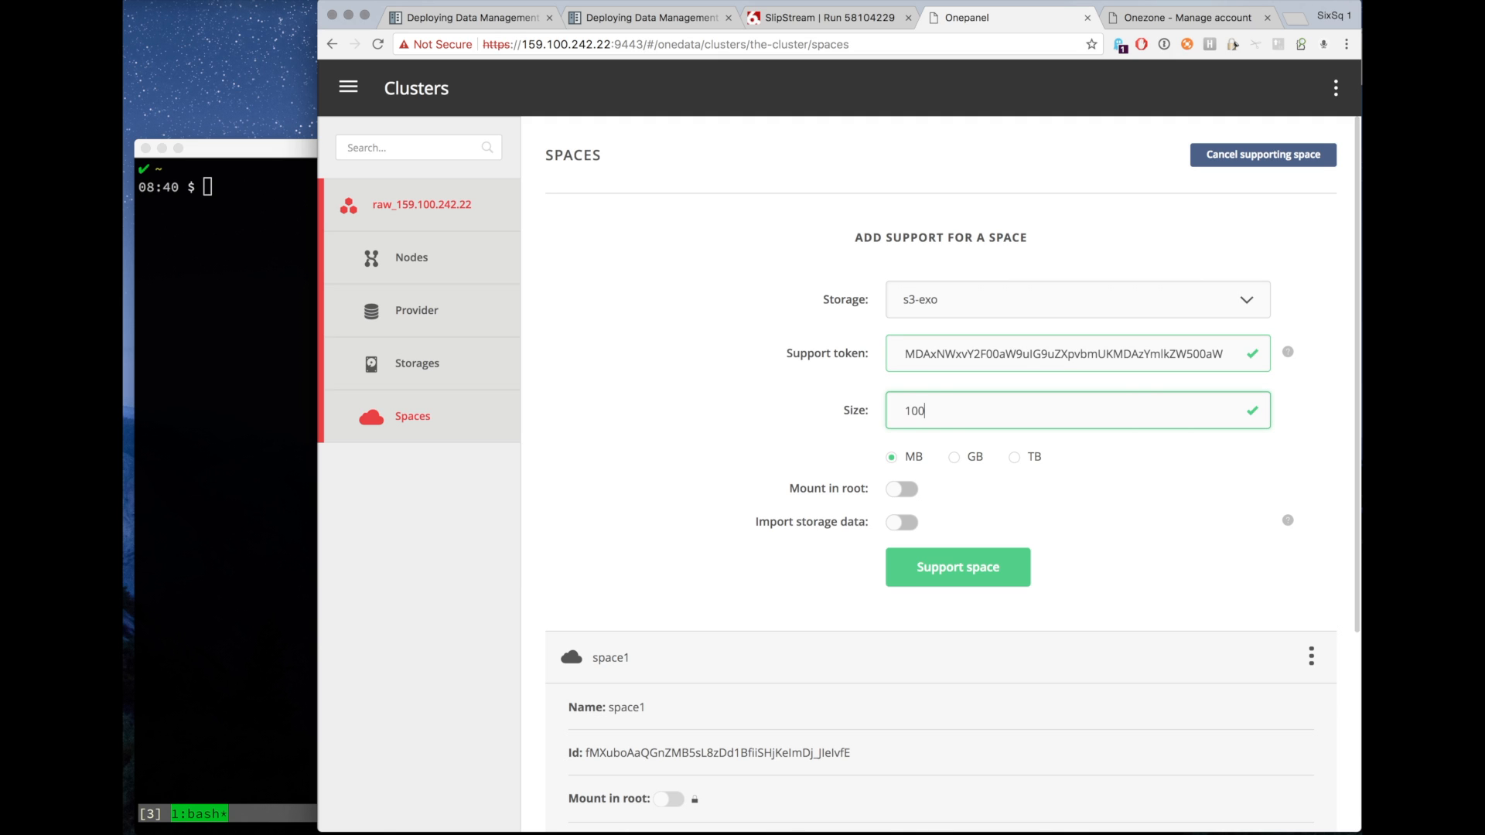
{"action": "left_click", "coordinate": [936, 570]}
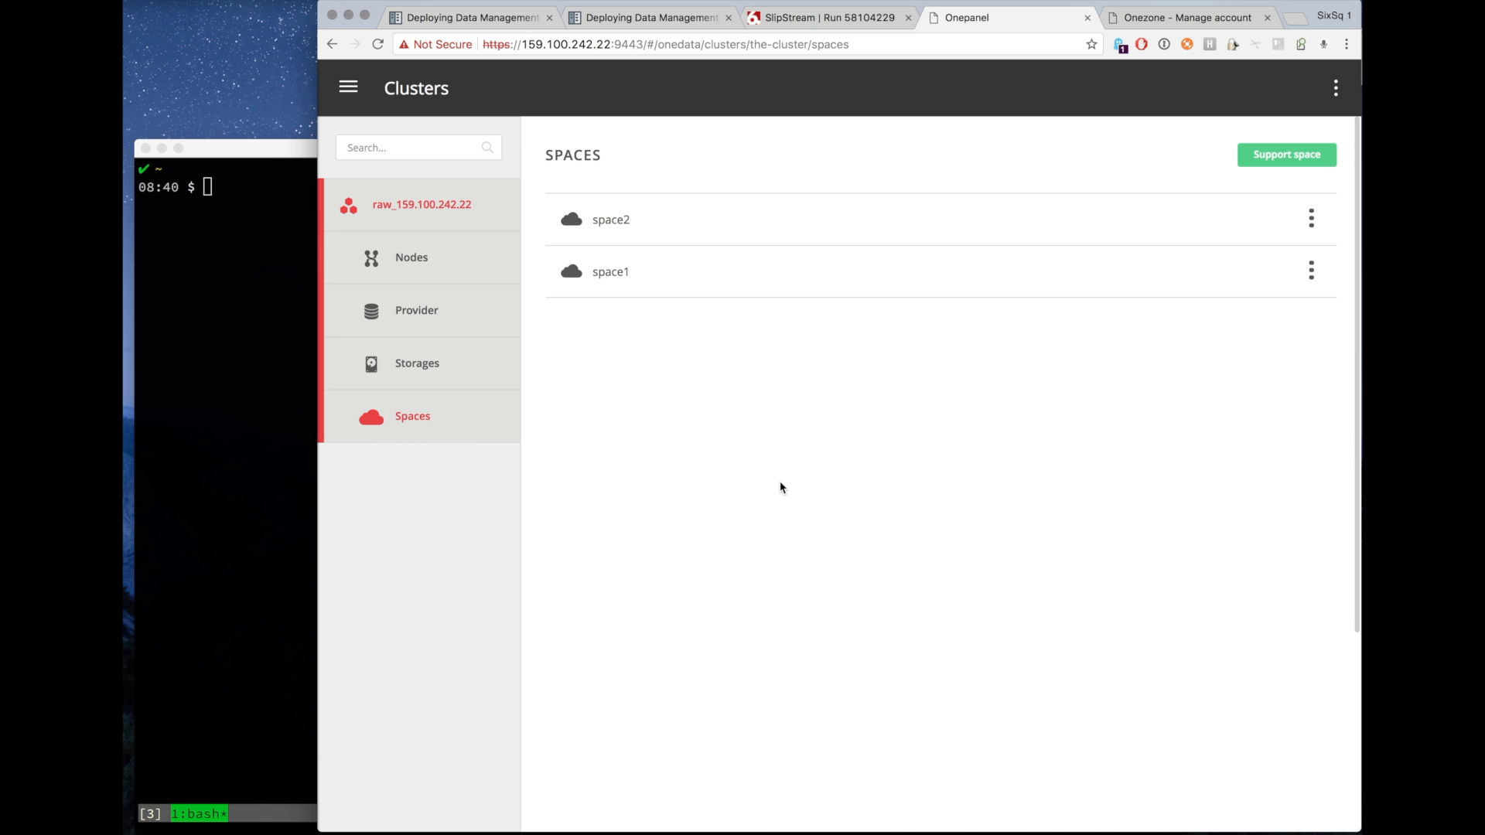
Review the storage and provider support details of space2 and space1 on the Oneprovider.
{"action": "left_click", "coordinate": [764, 237]}
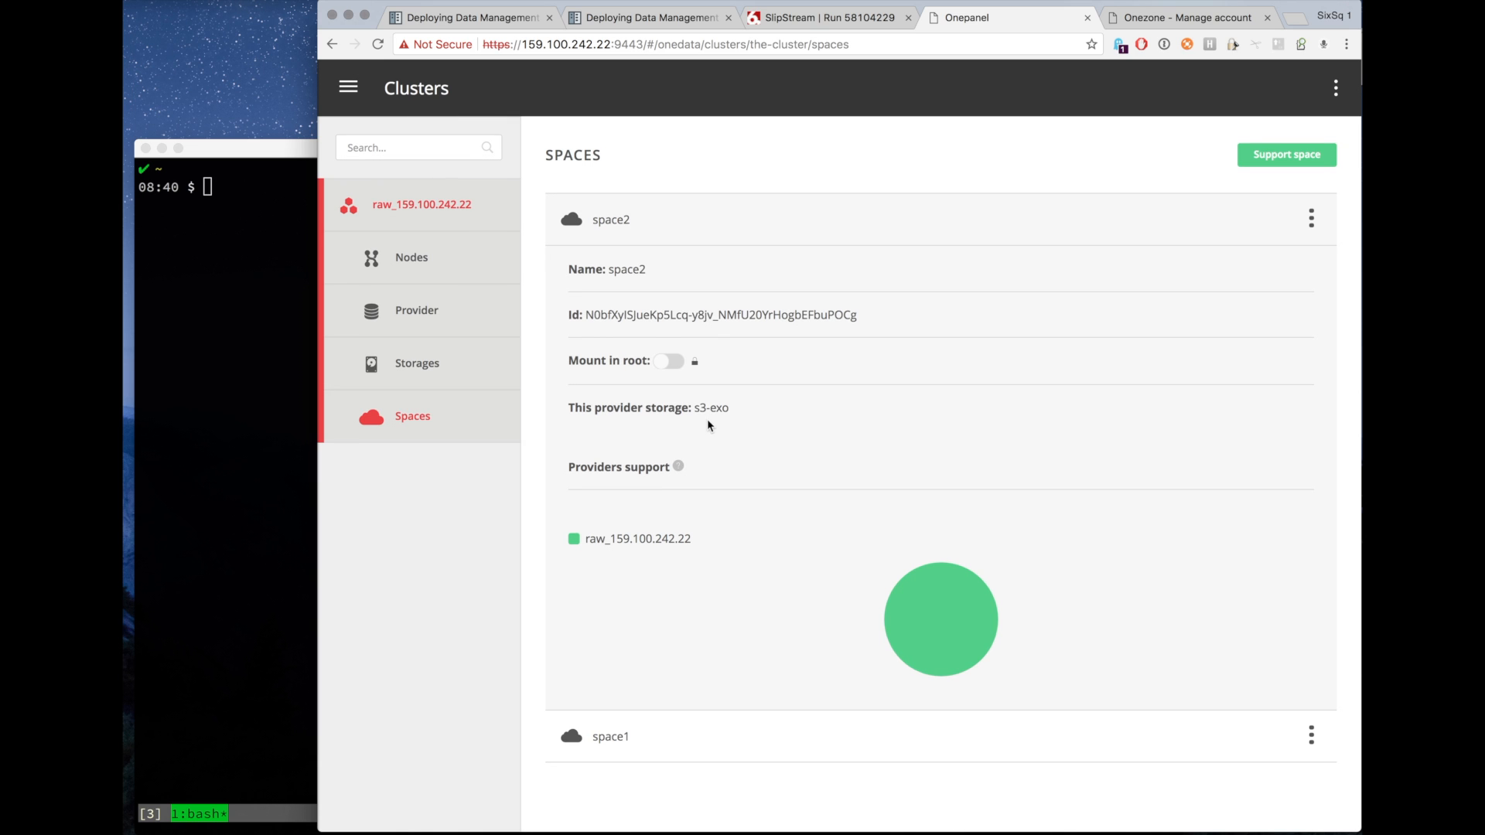
{"action": "left_click", "coordinate": [679, 737]}
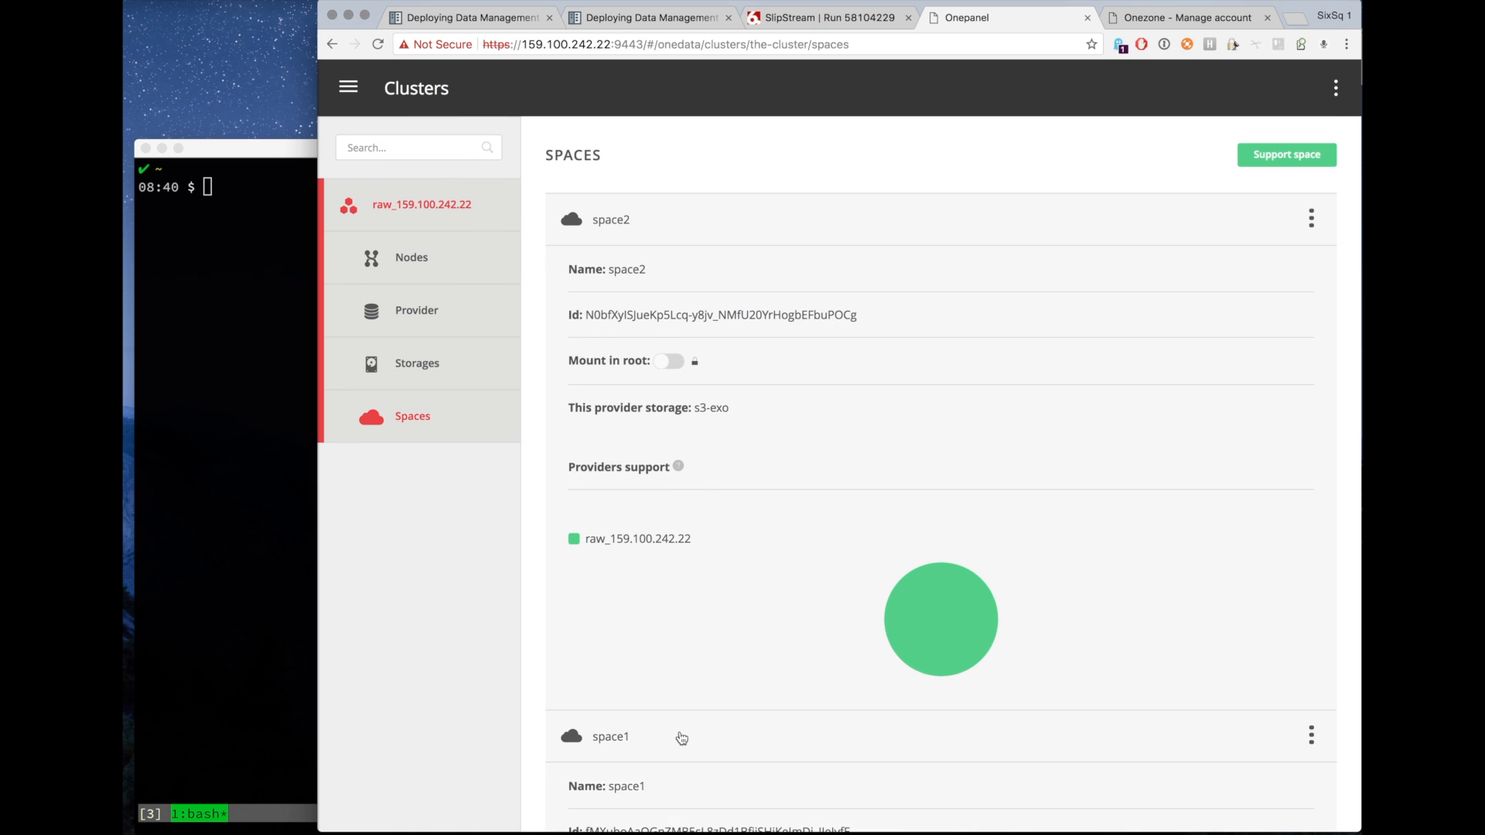
{"action": "scroll", "coordinate": [682, 738], "scroll_direction": "down", "scroll_amount": 6}
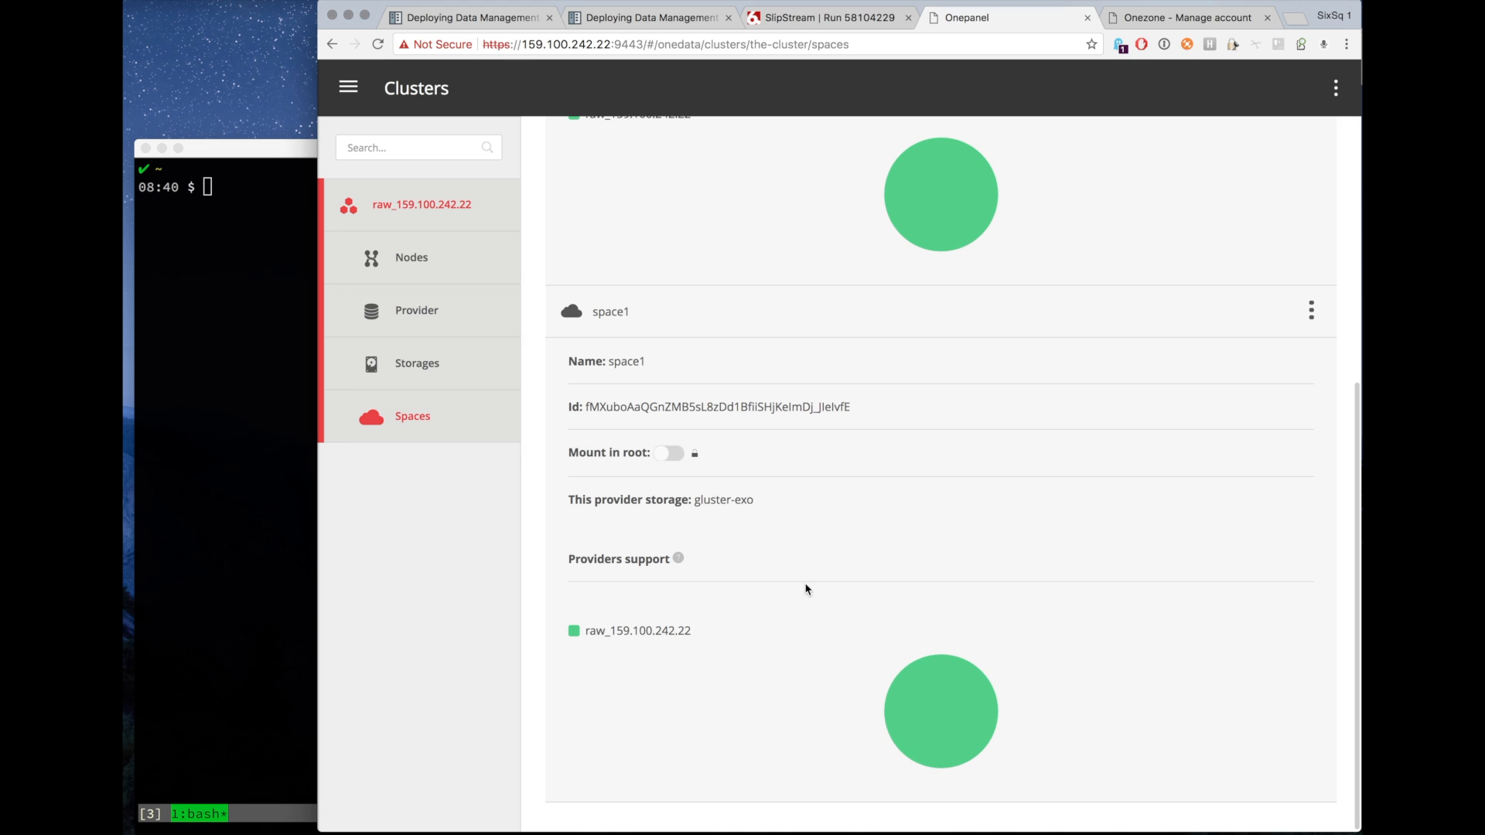
Reload the Onezone page and go to the files of provider raw_159.100.242.22.
{"action": "left_click", "coordinate": [1170, 20]}
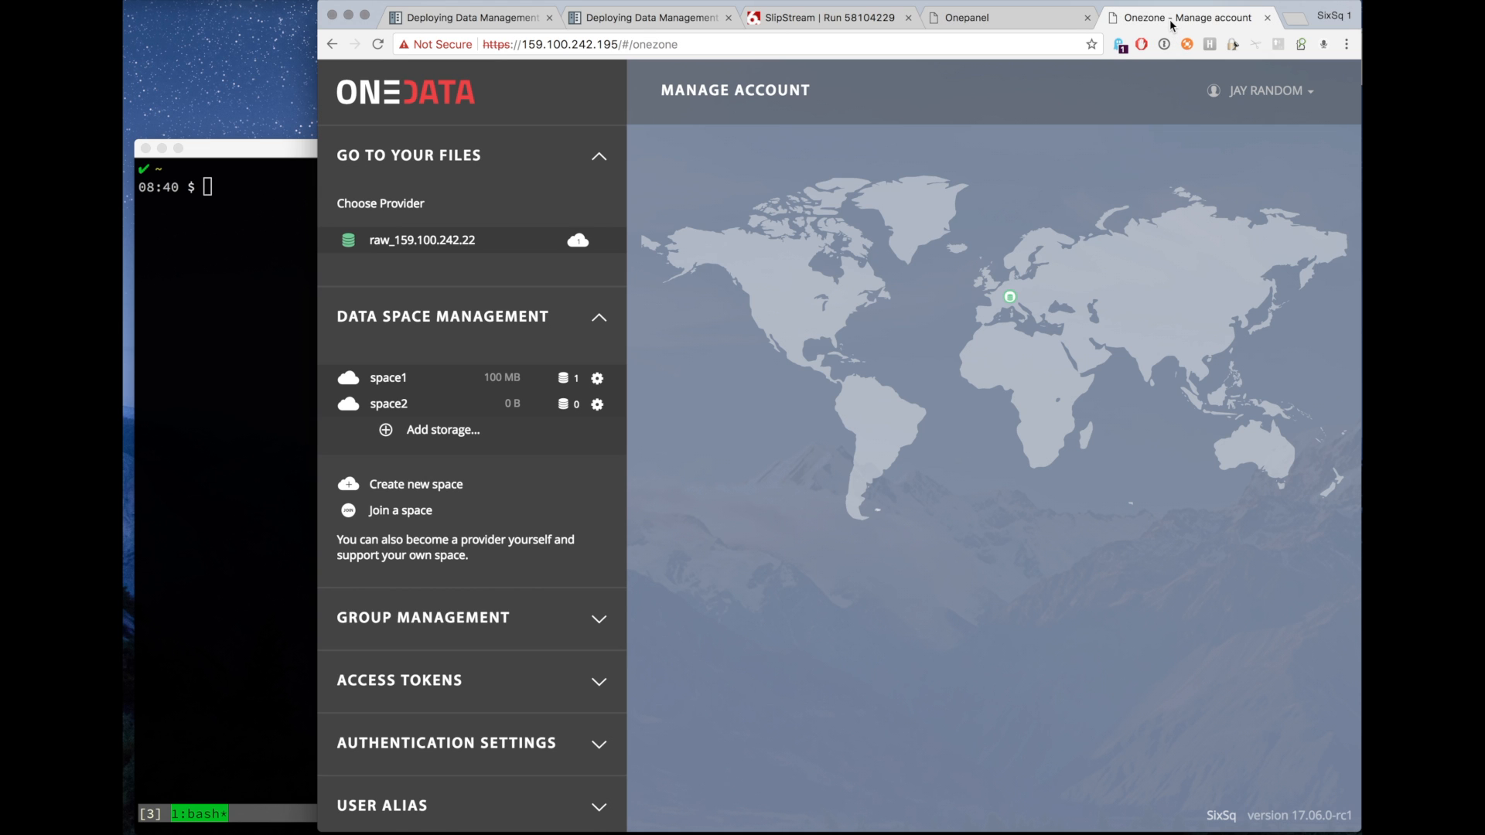
{"action": "left_click", "coordinate": [940, 40]}
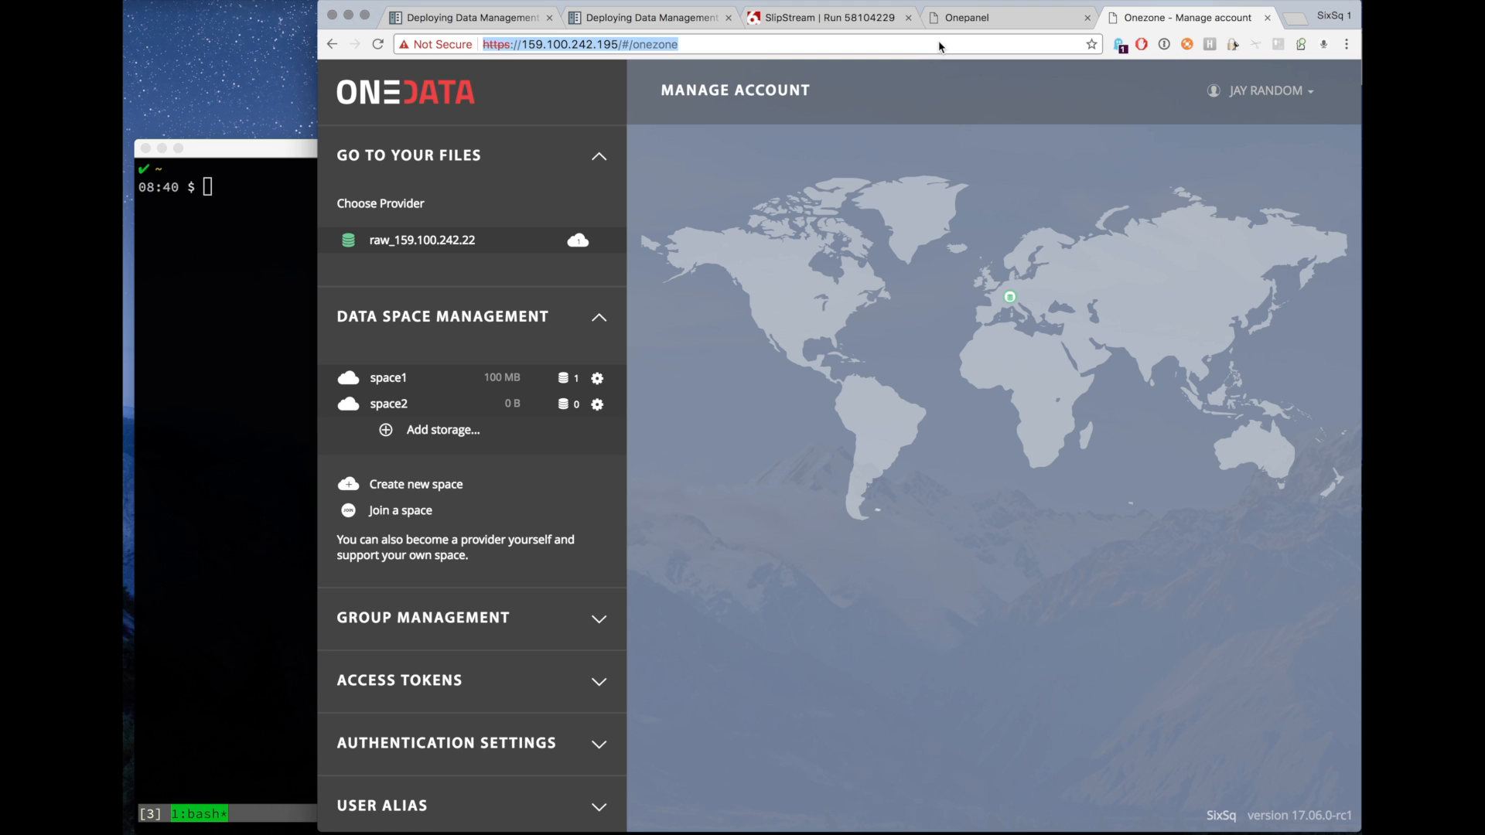
{"action": "key", "text": "Return"}
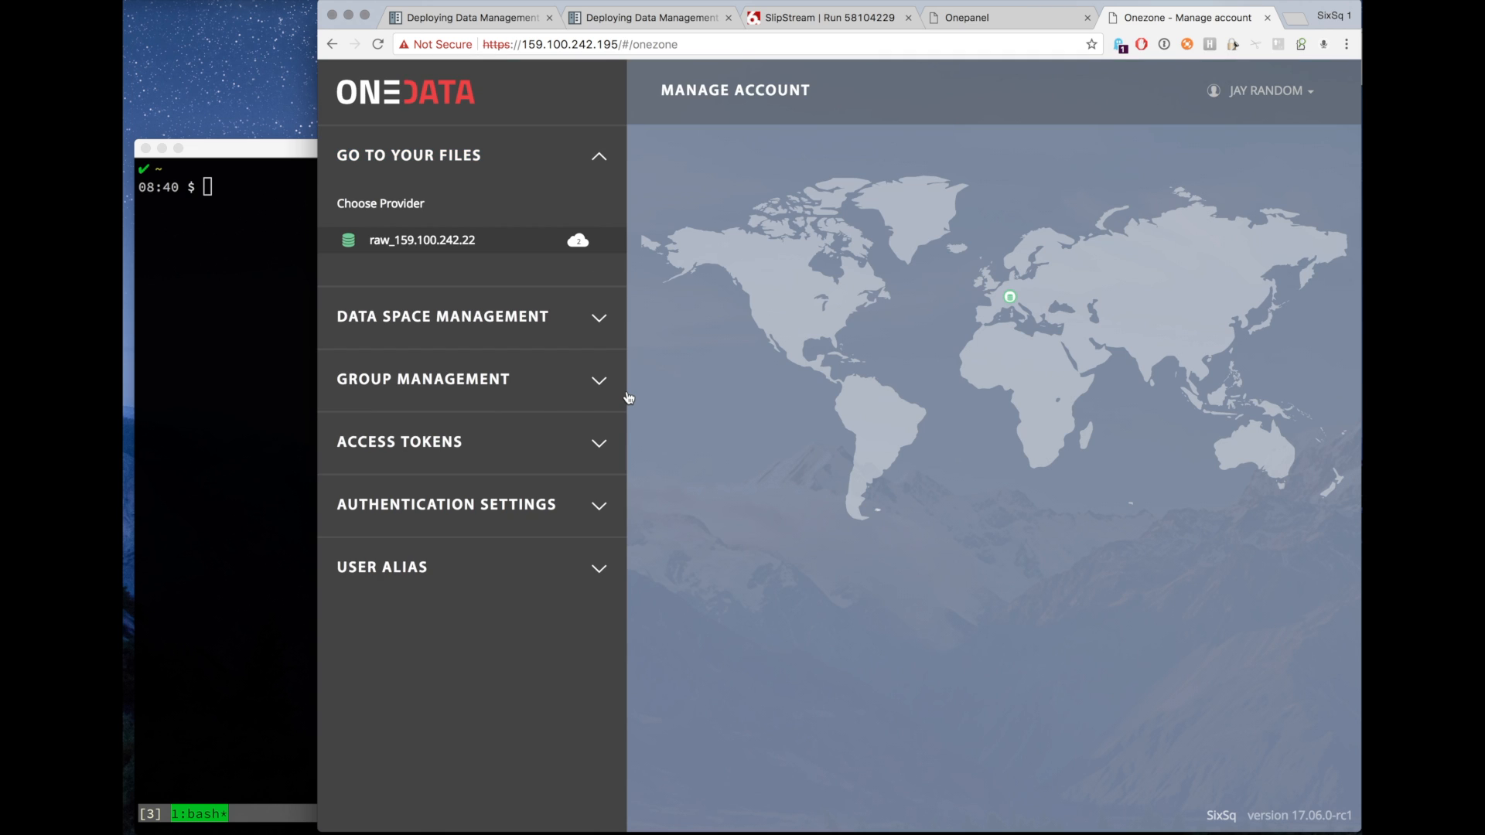
{"action": "left_click", "coordinate": [484, 245]}
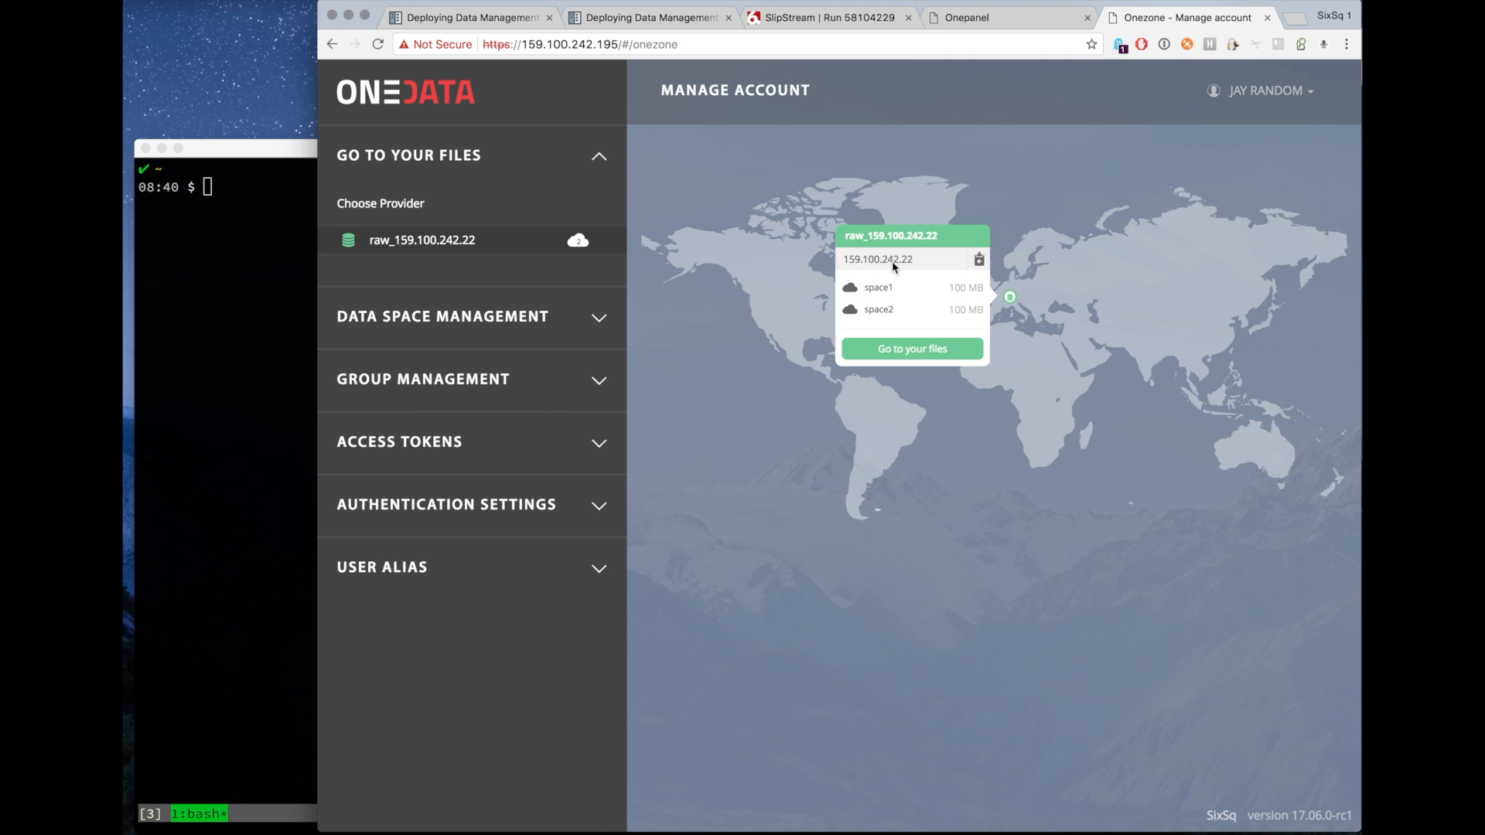
{"action": "left_click", "coordinate": [887, 353]}
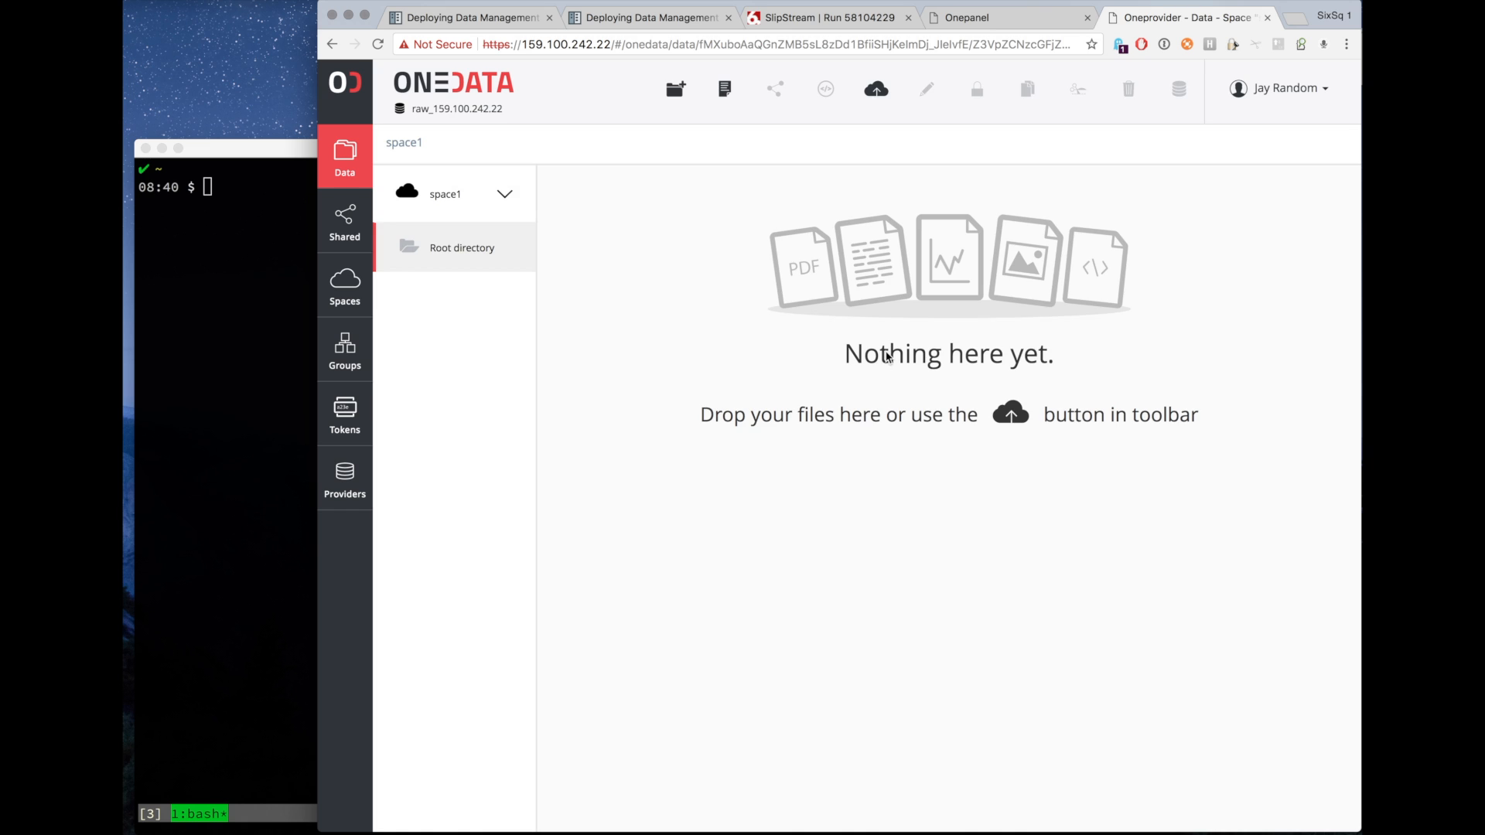
Upload HNSciCloud-WP4-testcases_v_0_1_15062017.pdf from Downloads into space1's root directory.
{"action": "left_click", "coordinate": [489, 198]}
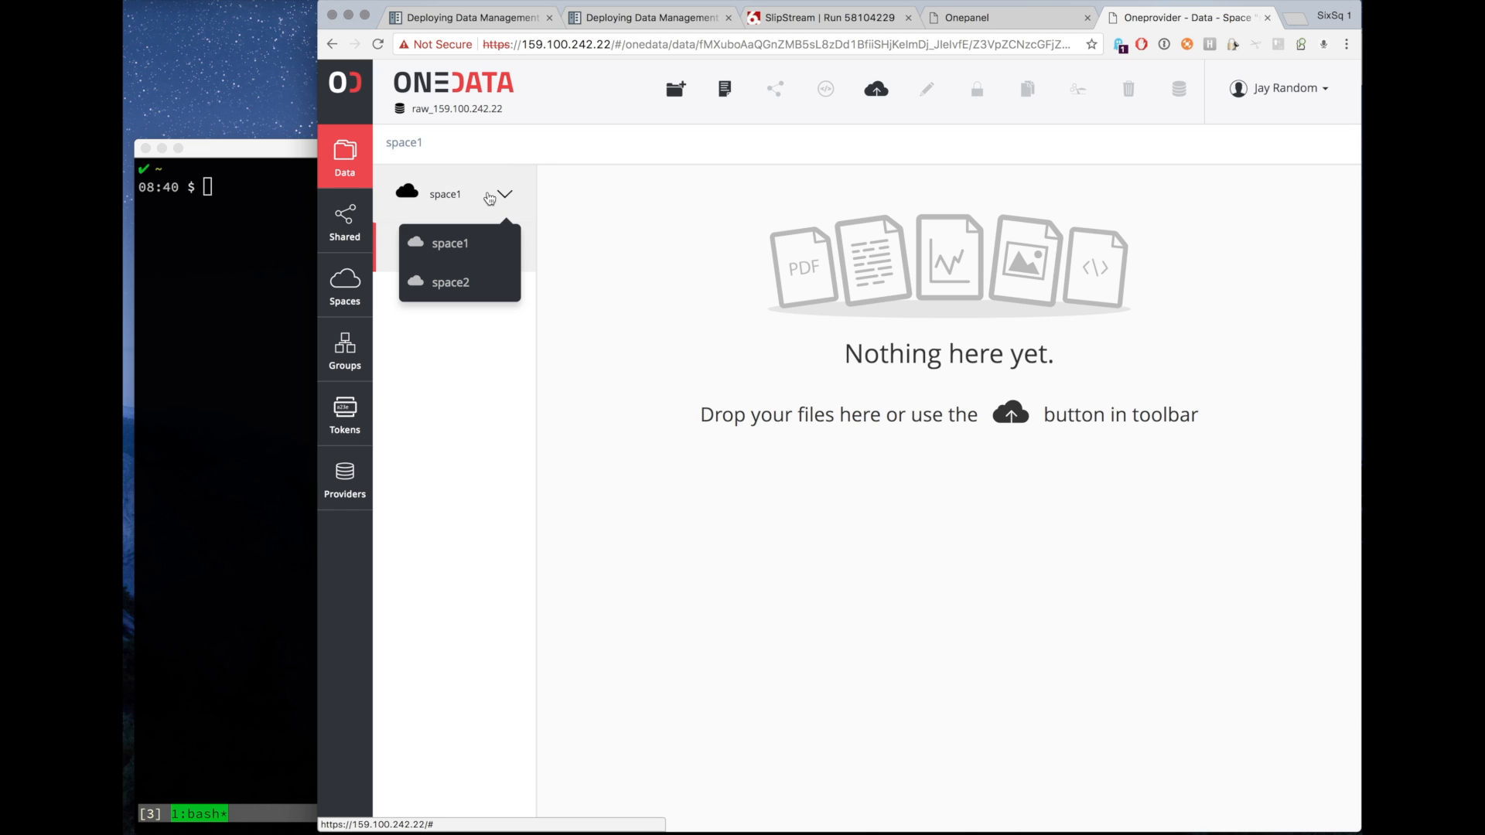
{"action": "left_click", "coordinate": [476, 243]}
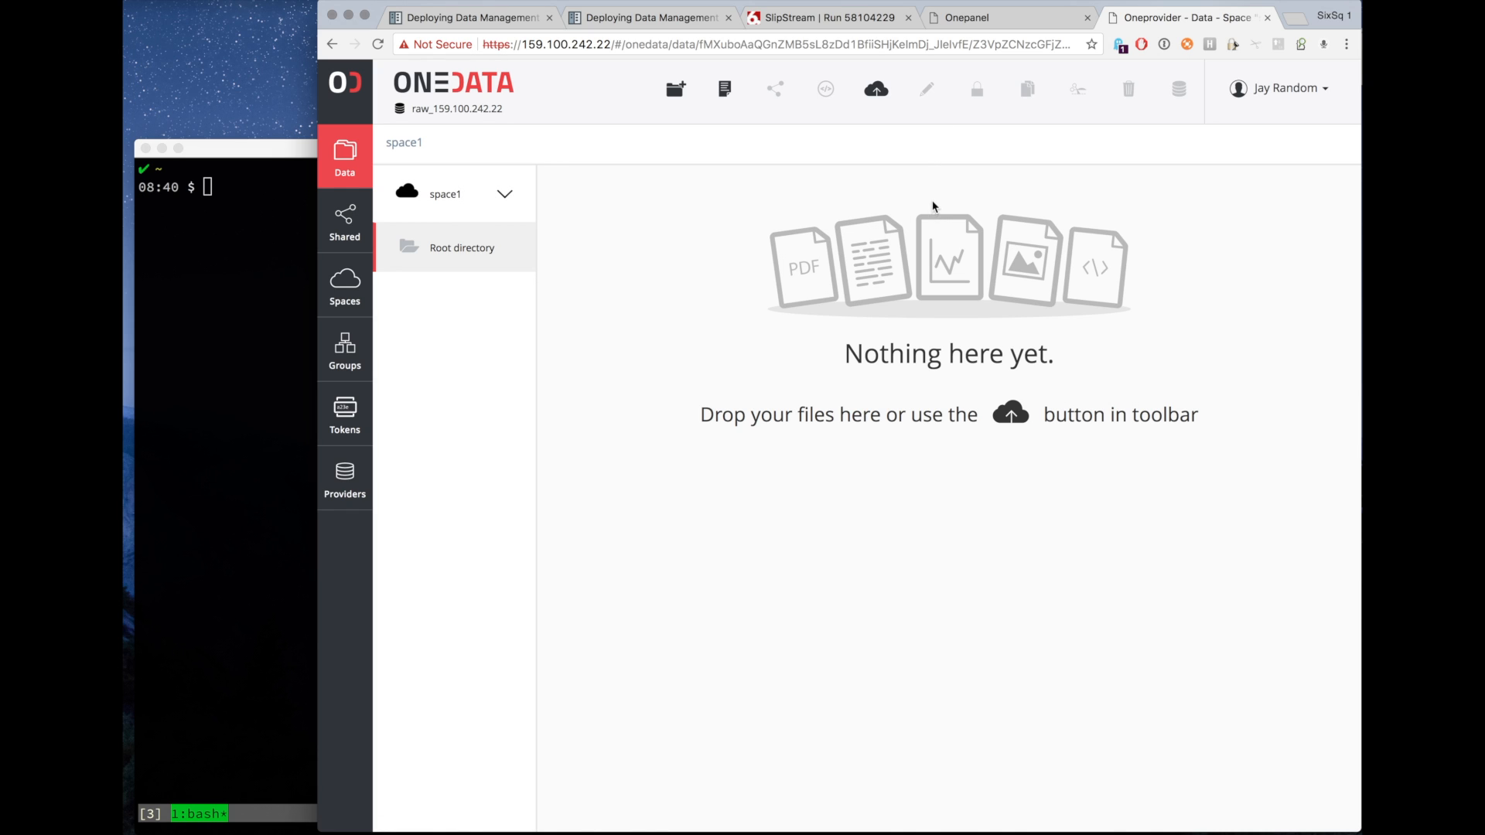
{"action": "left_click", "coordinate": [880, 92]}
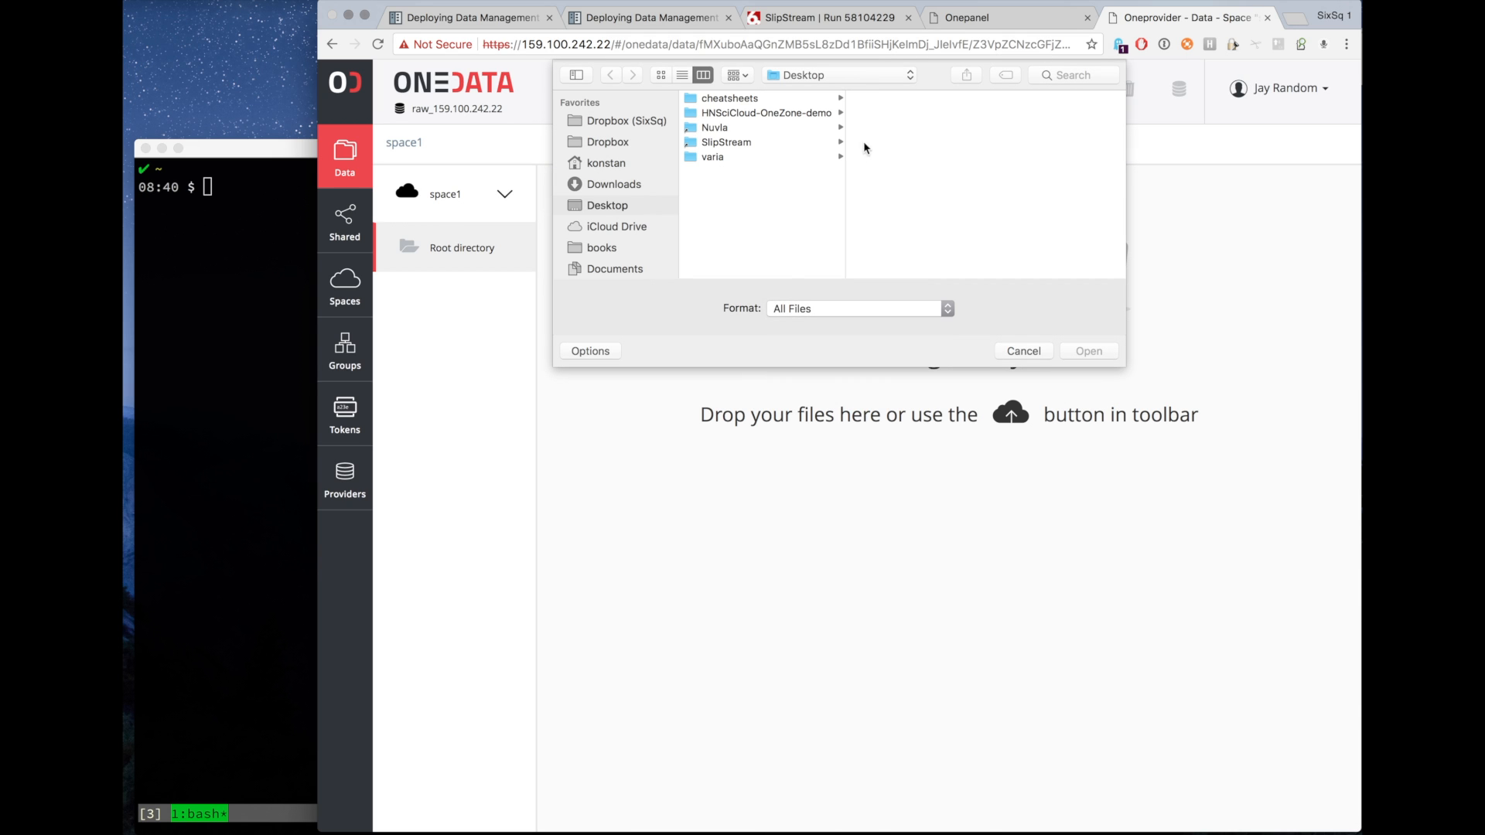
{"action": "left_click", "coordinate": [636, 186]}
{"action": "left_click", "coordinate": [766, 99]}
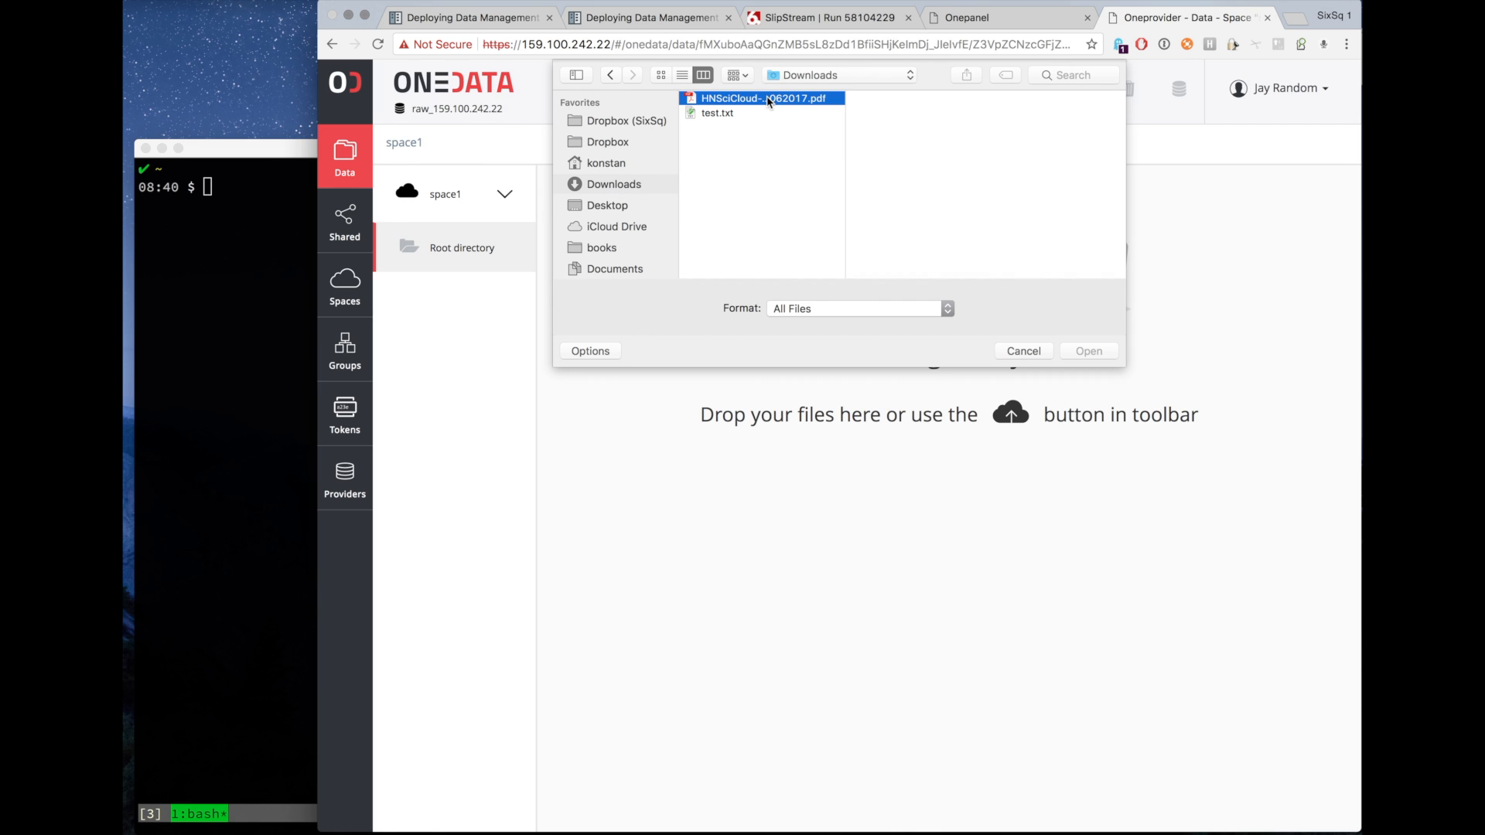
{"action": "left_click", "coordinate": [1090, 352]}
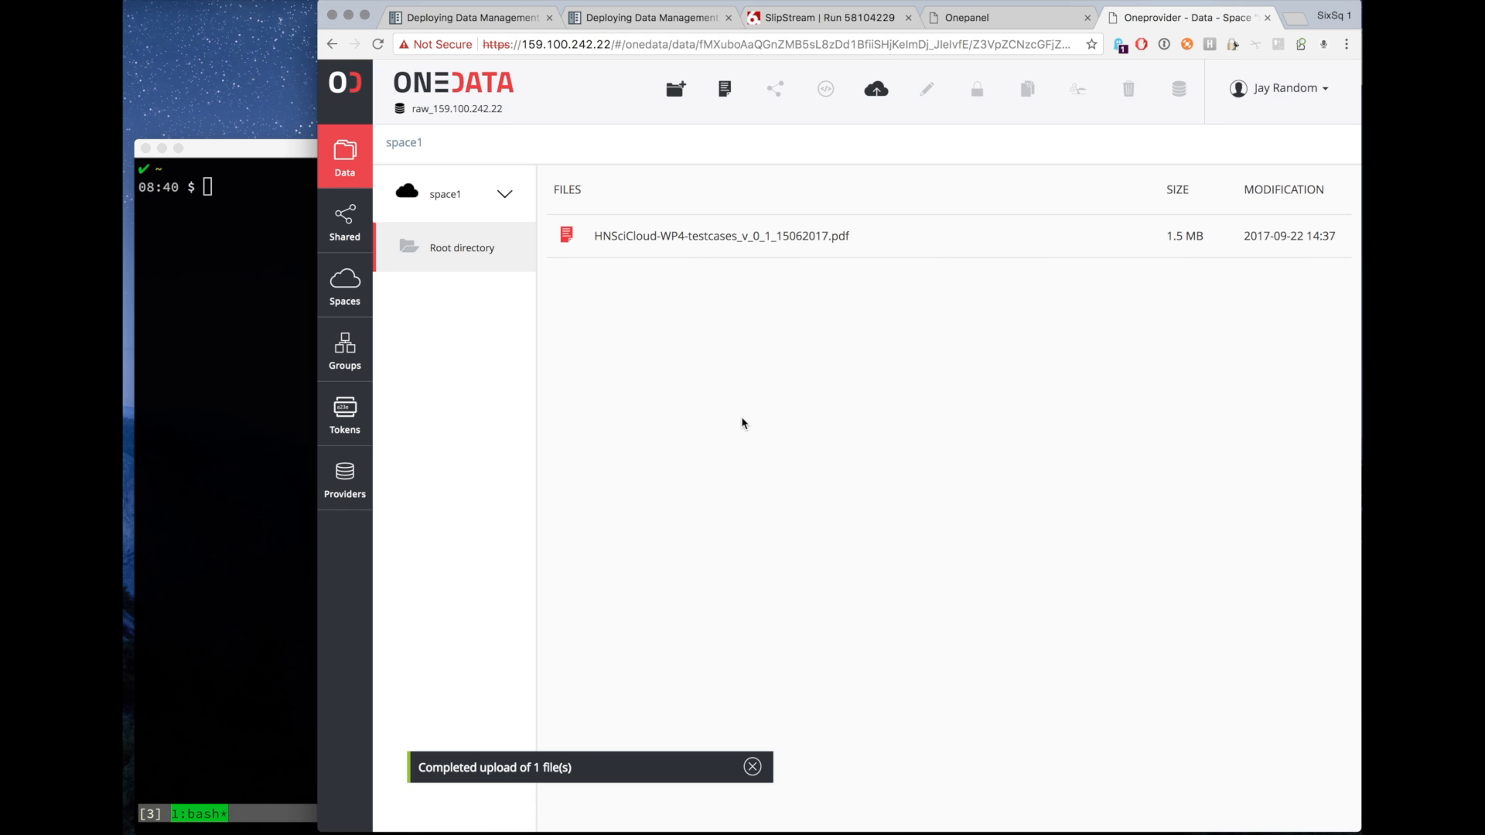
Switch to space2 and upload test.txt from Downloads into its root directory.
{"action": "left_click", "coordinate": [499, 195]}
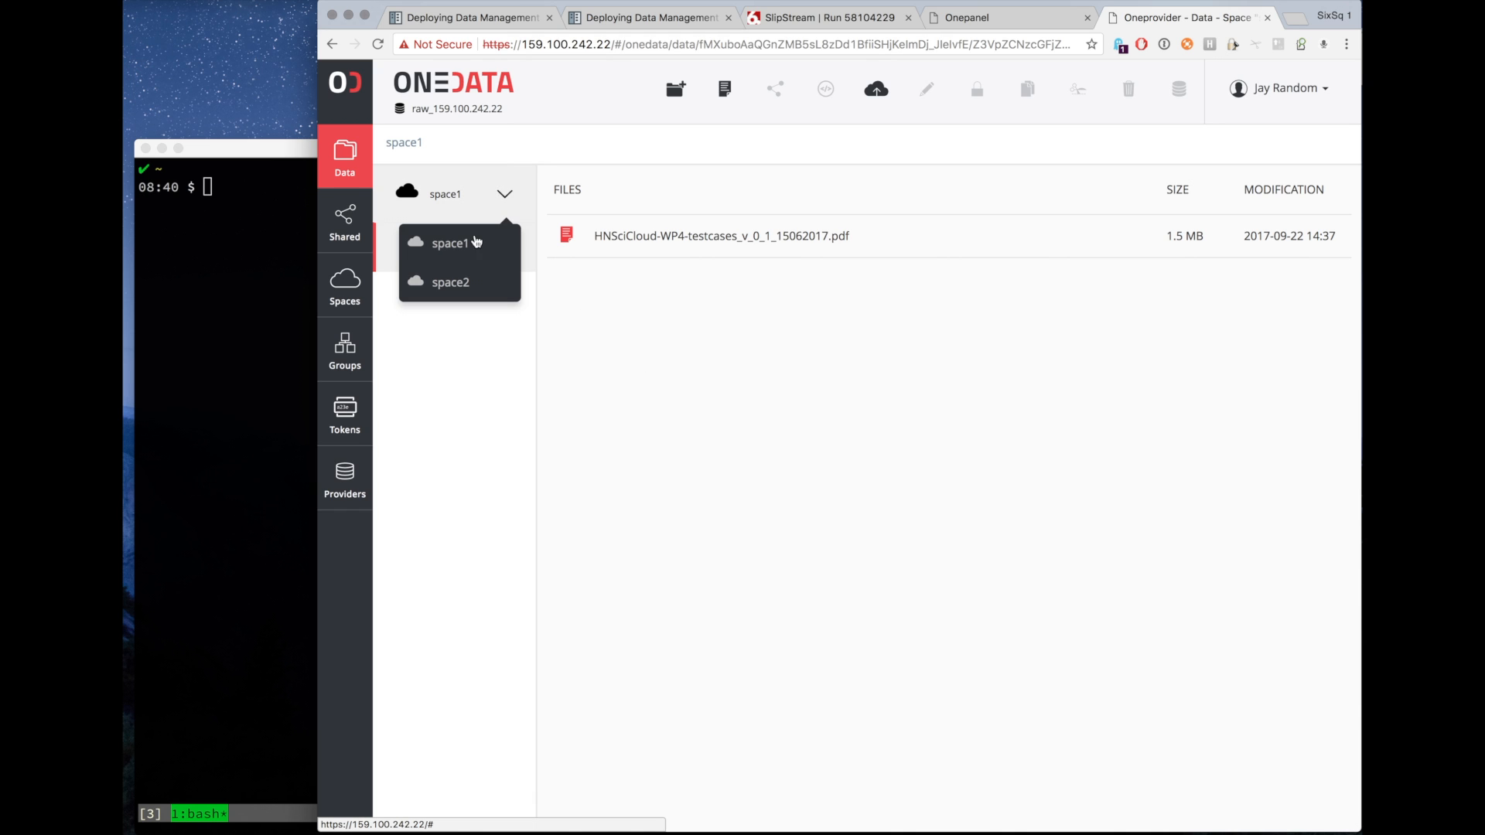
{"action": "left_click", "coordinate": [468, 282]}
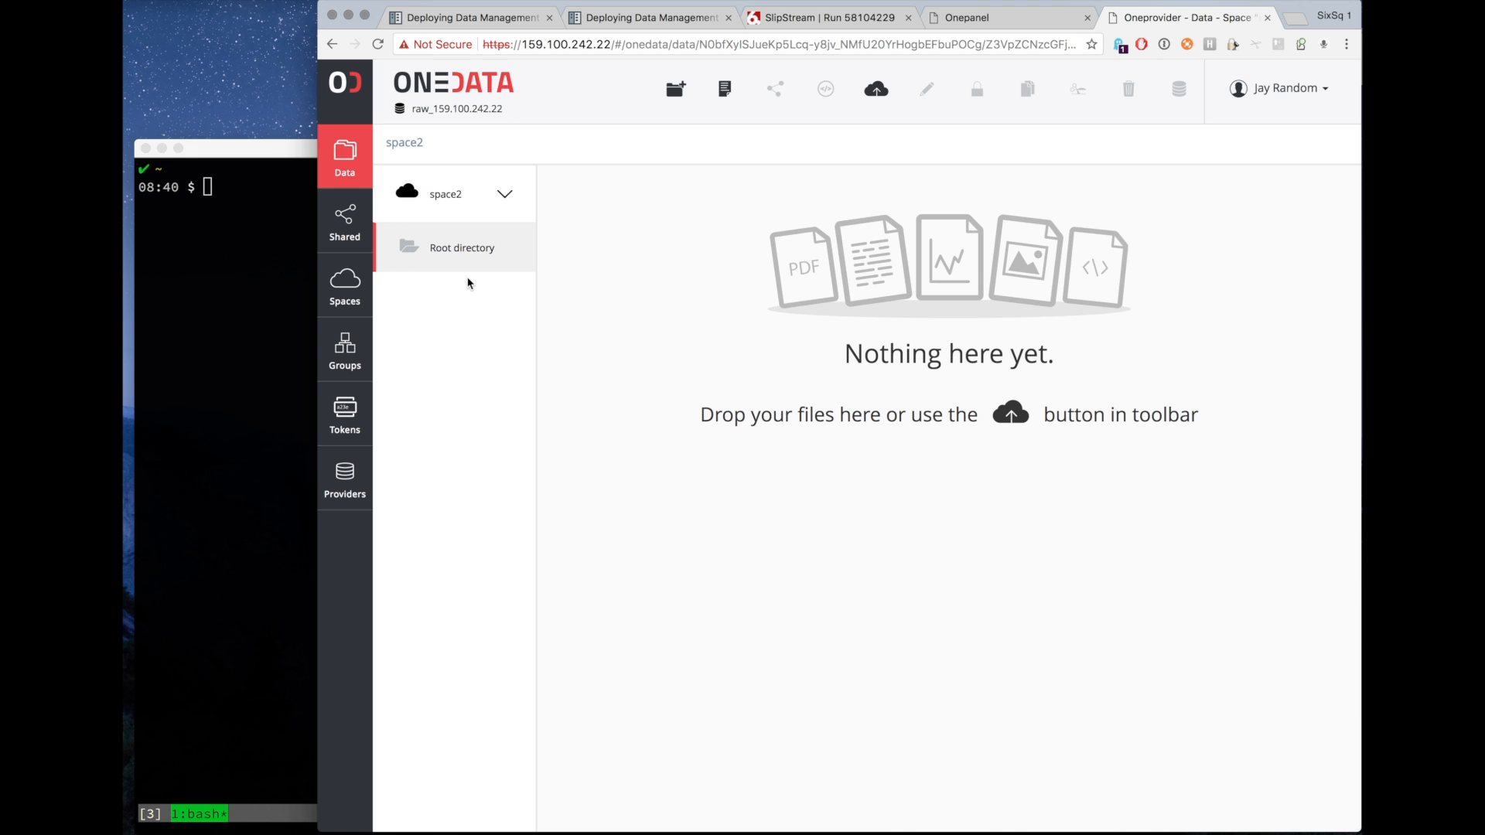
{"action": "left_click", "coordinate": [876, 97]}
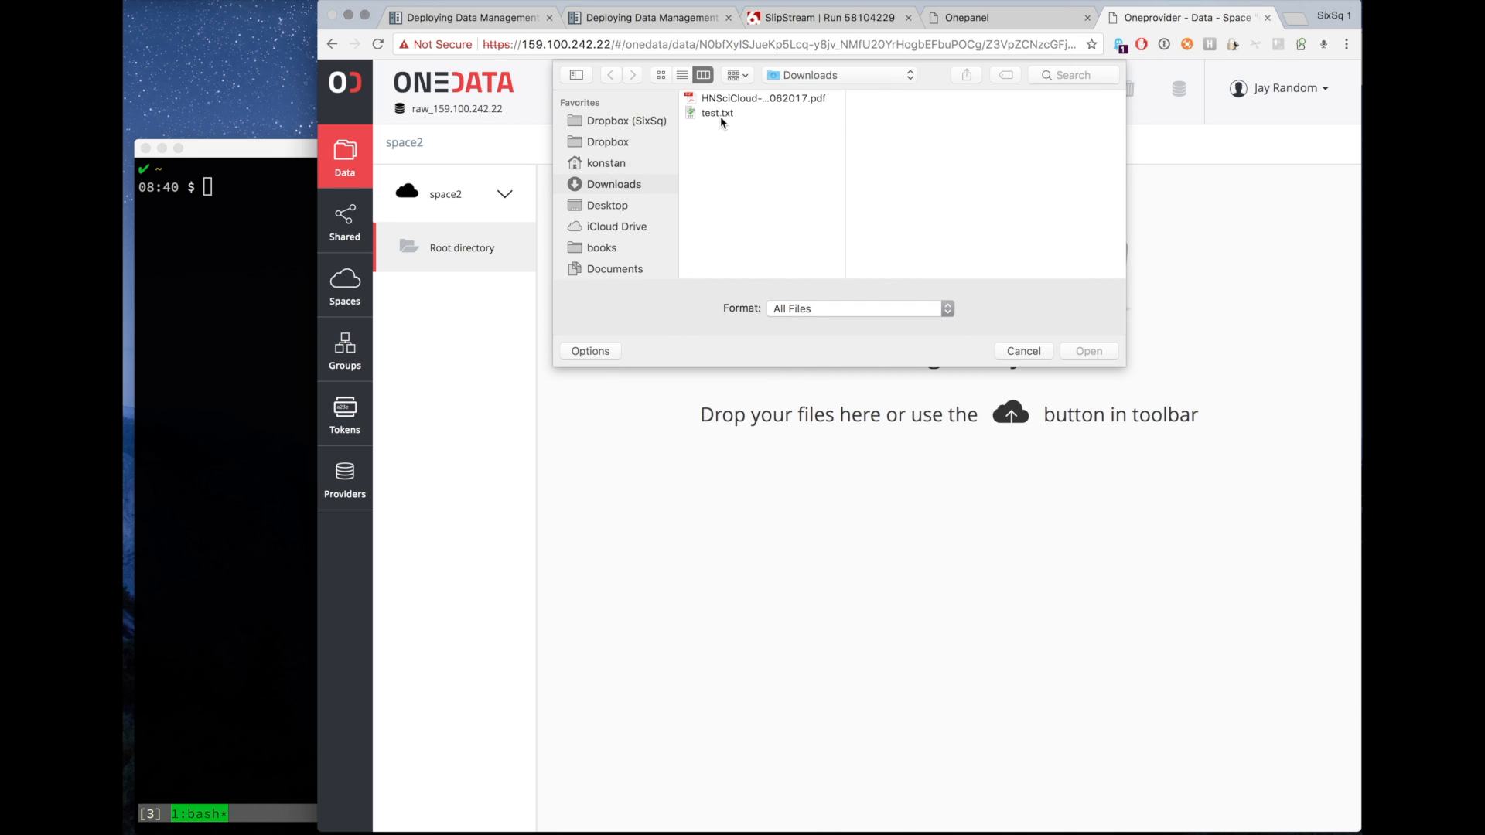
{"action": "left_click", "coordinate": [720, 114]}
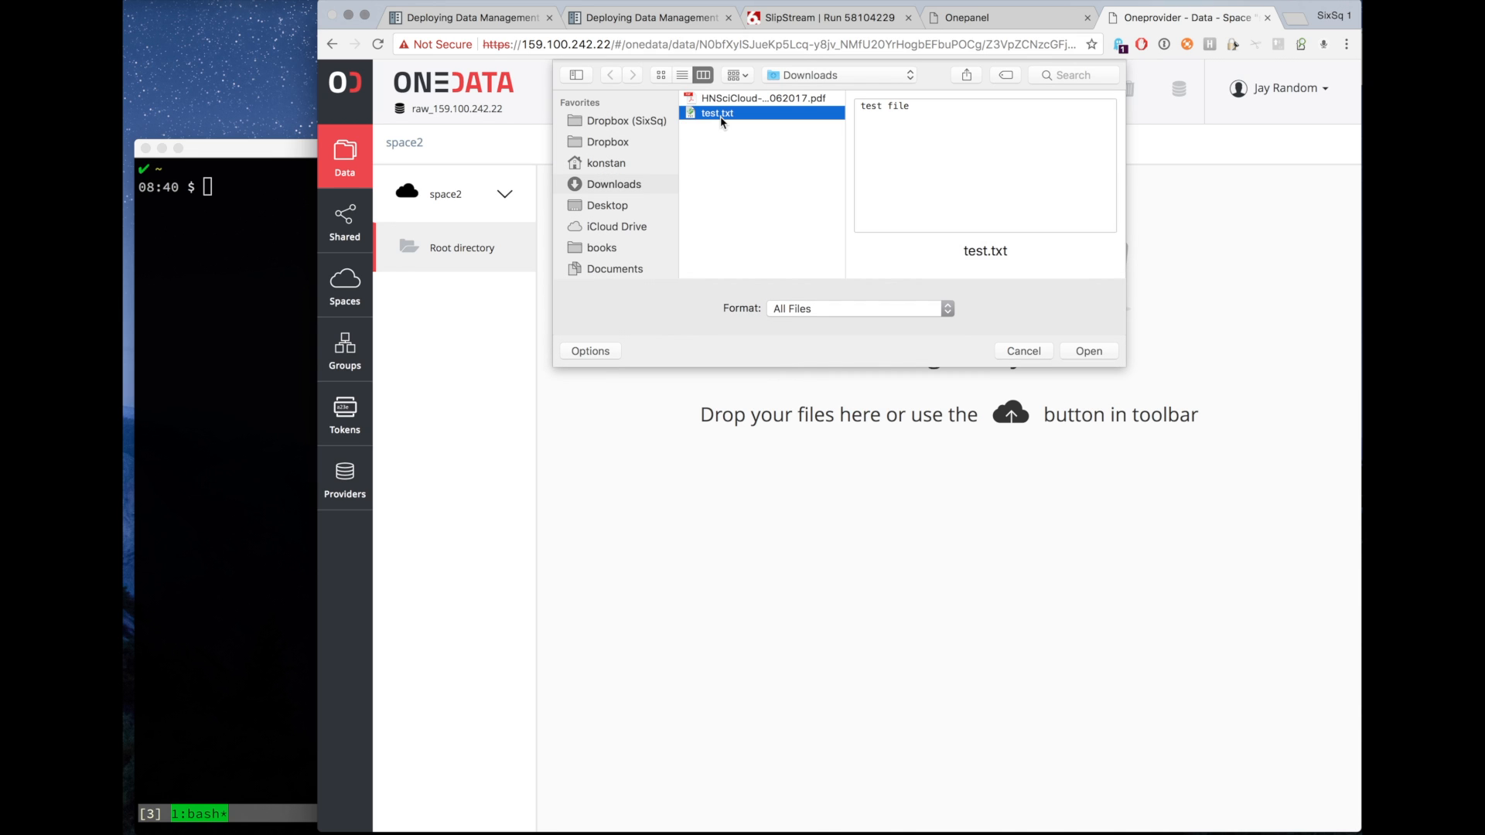
{"action": "left_click", "coordinate": [1089, 353]}
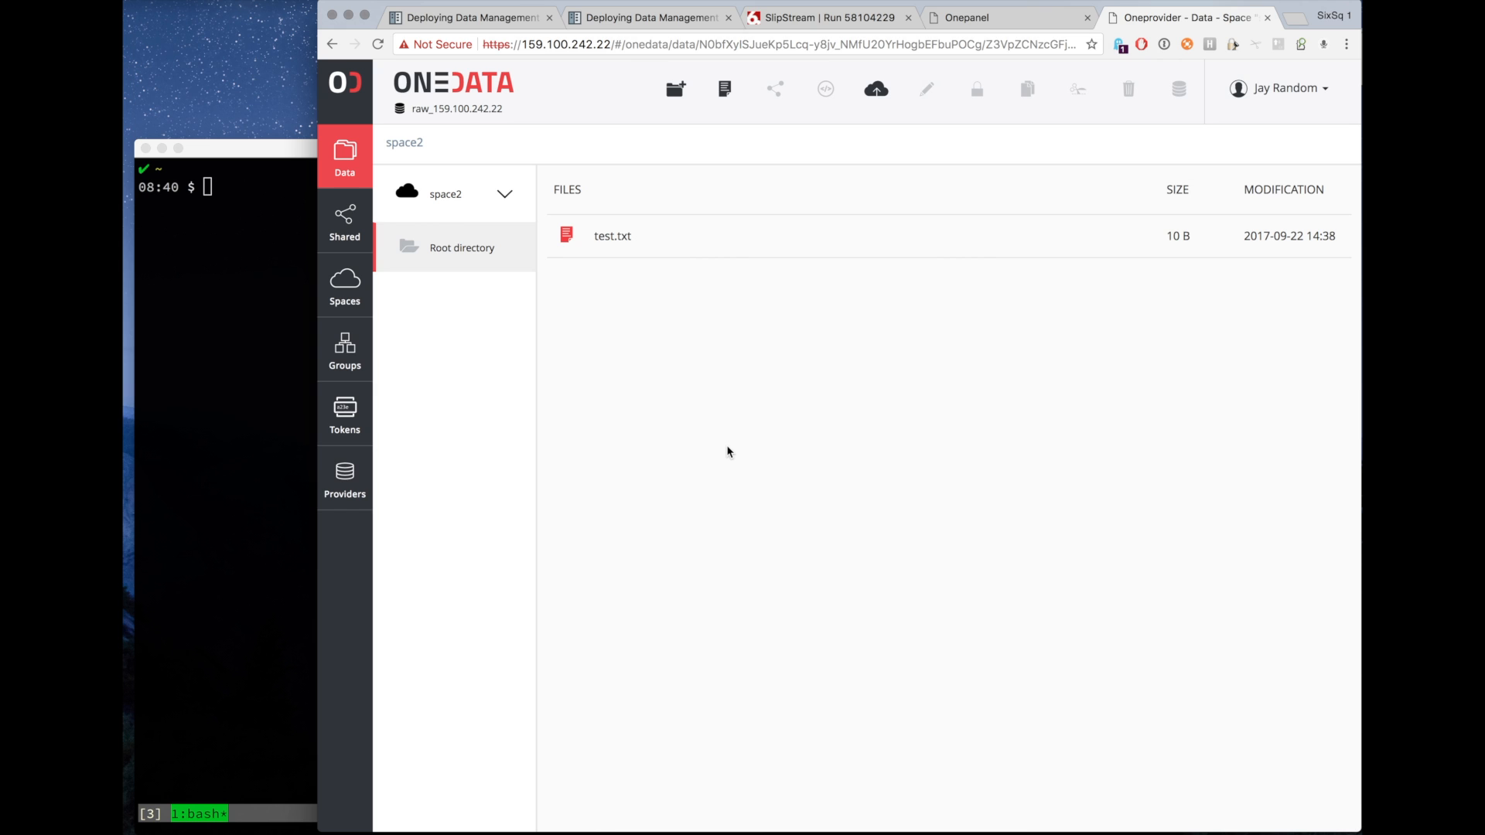
Open the Researchers Data Access page of the platform documentation and read about provisioning a data access client.
{"action": "left_click", "coordinate": [622, 20]}
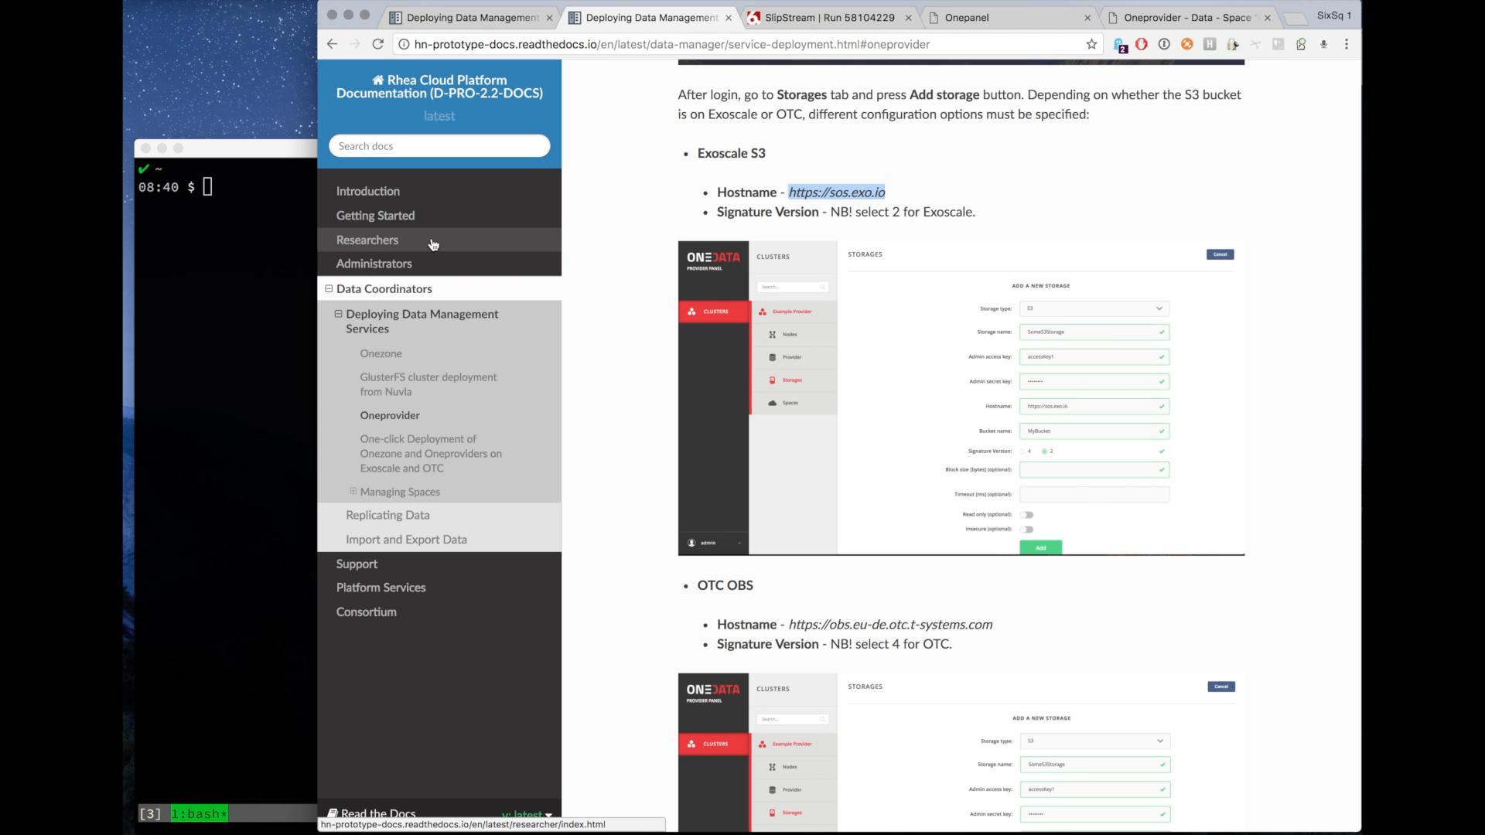
{"action": "left_click", "coordinate": [381, 243]}
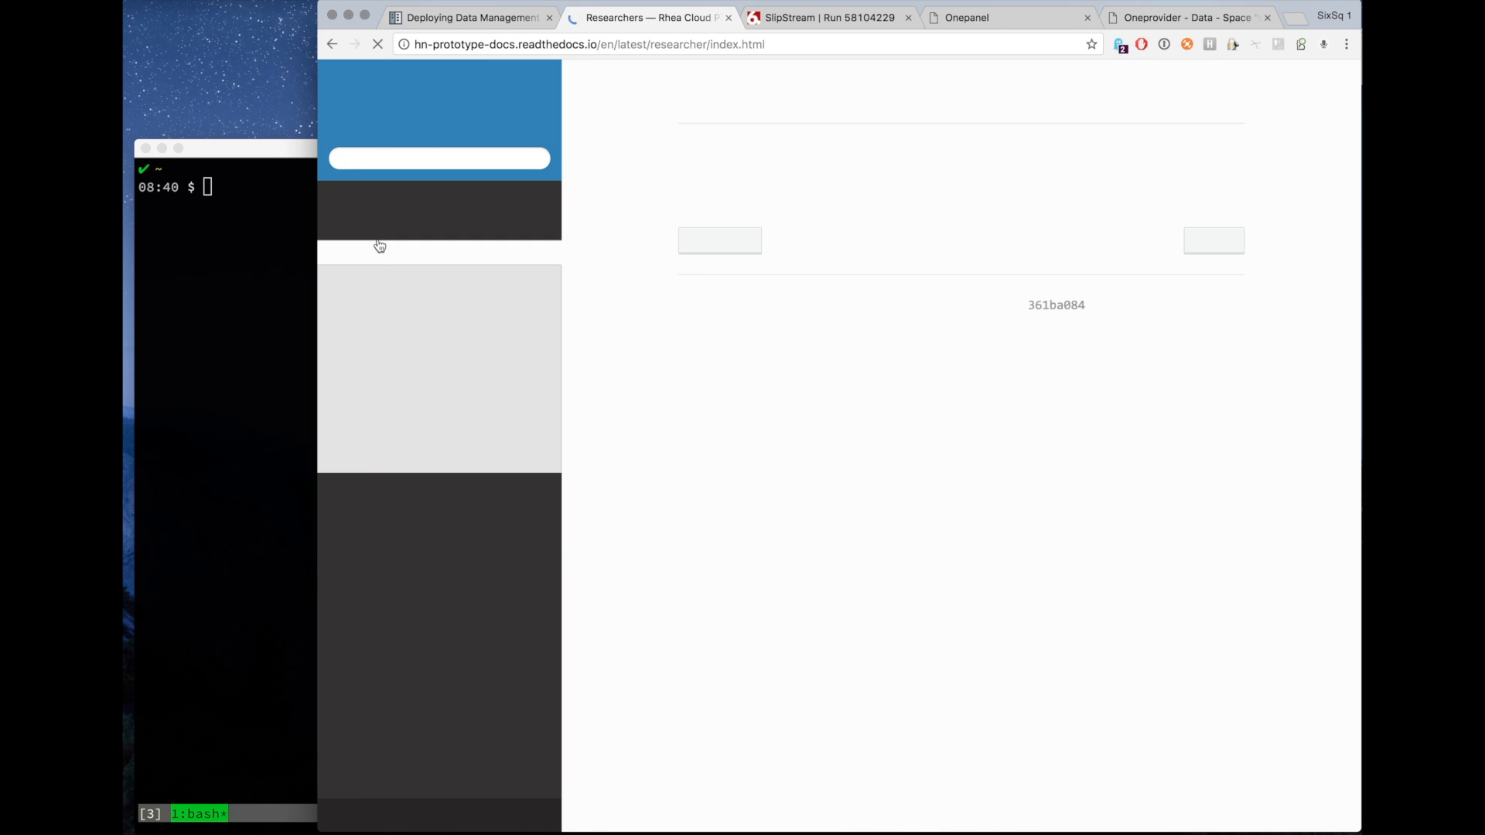
{"action": "left_click", "coordinate": [394, 388]}
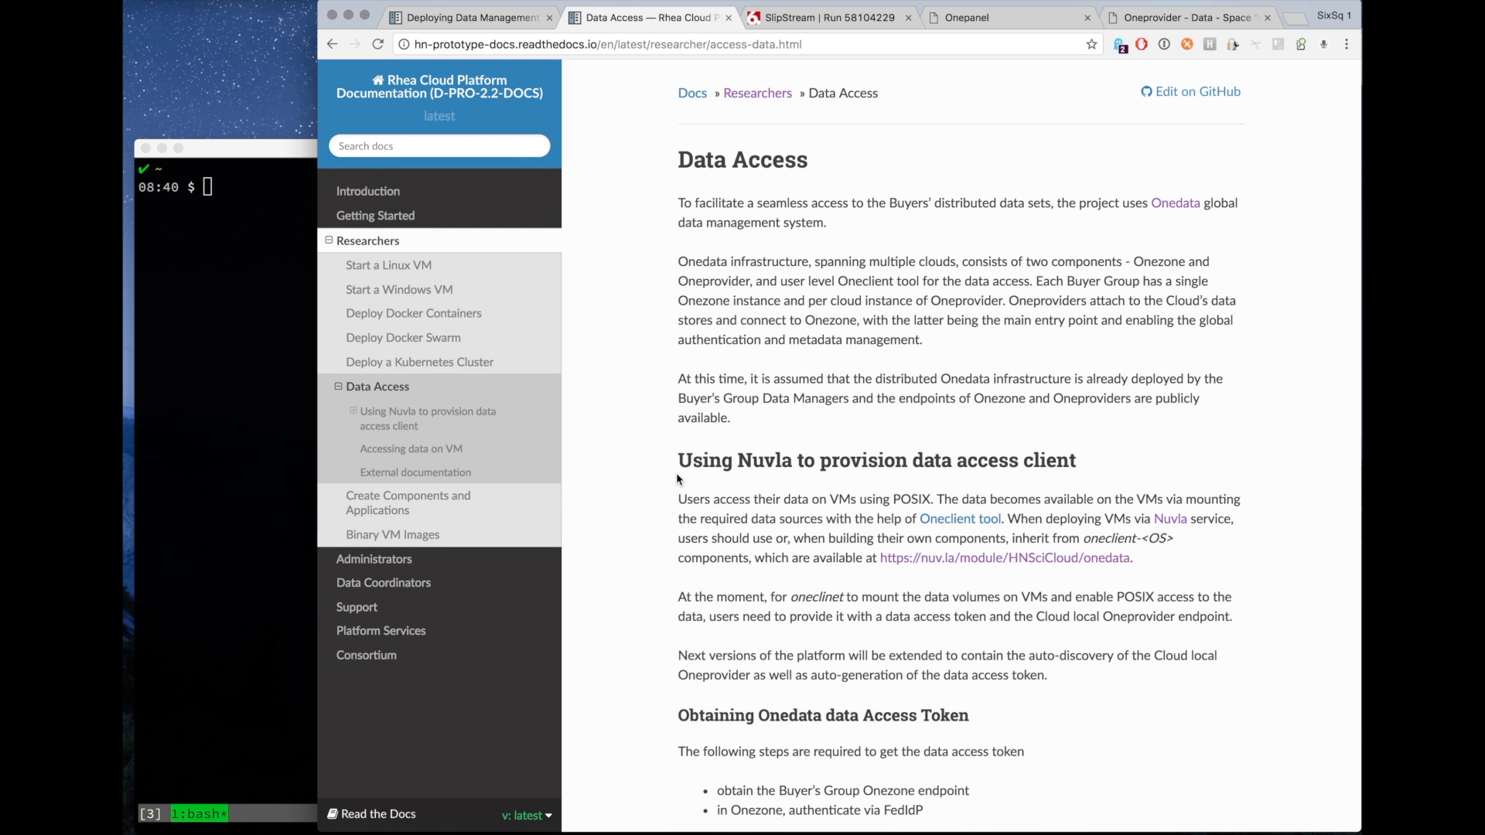
{"action": "scroll", "coordinate": [676, 472], "scroll_direction": "down", "scroll_amount": 5}
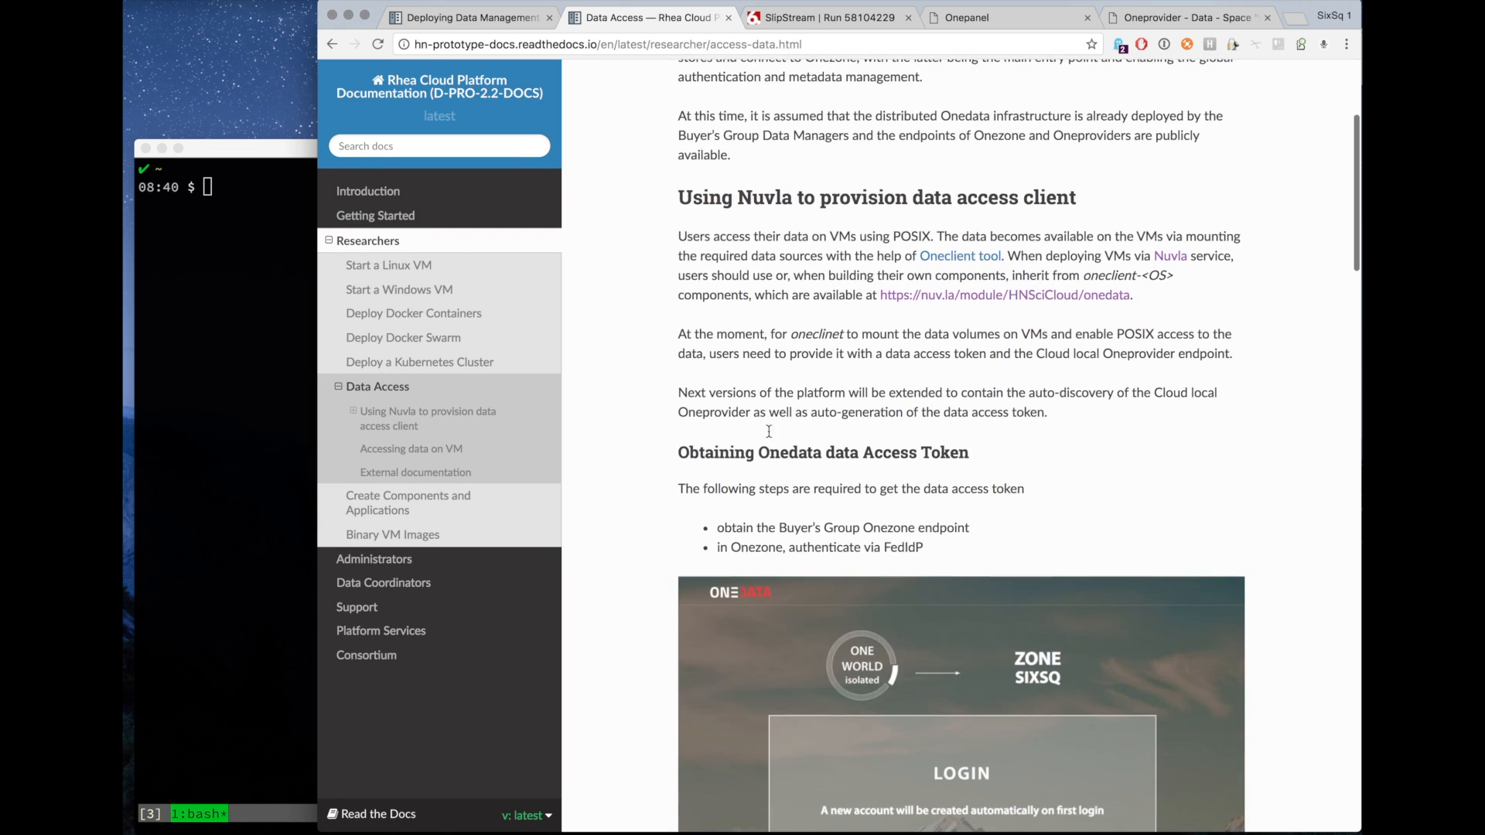
Open the oneclient-centos7 component on Nuvla from the documentation link and start its deployment dialog.
{"action": "left_click", "coordinate": [1075, 298], "text": "super"}
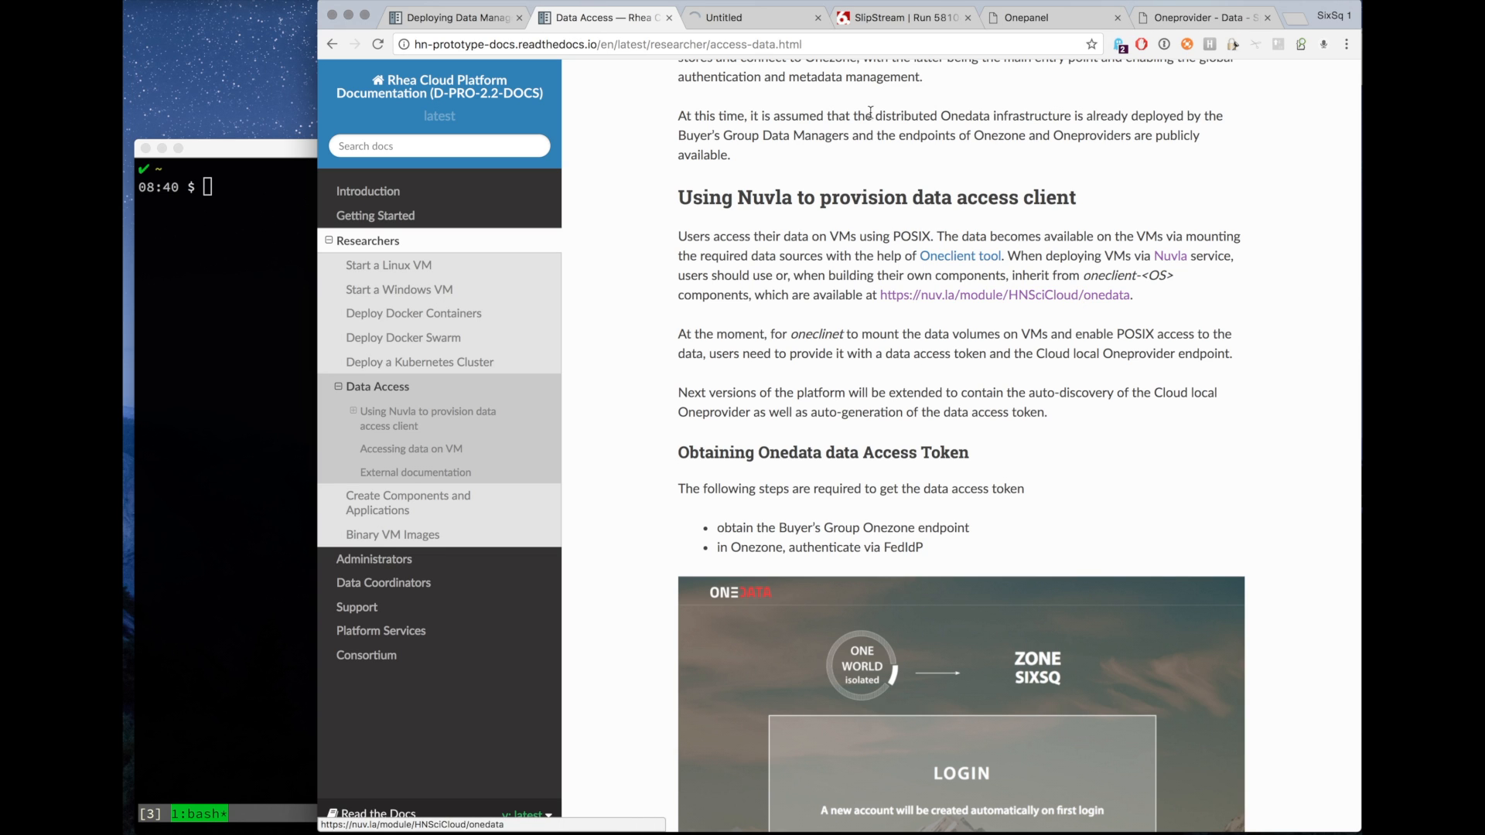
{"action": "left_click", "coordinate": [745, 17]}
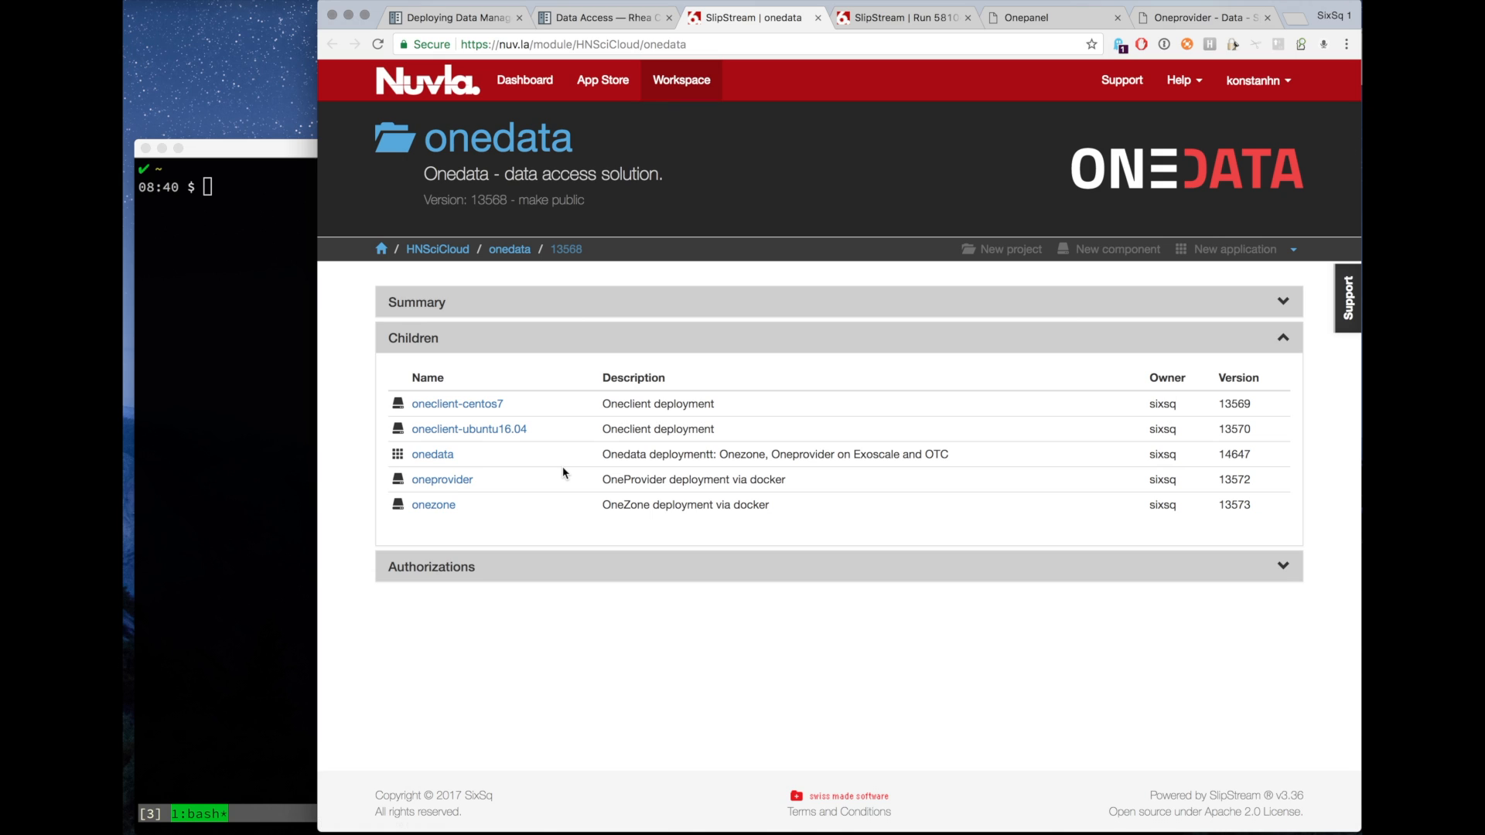
{"action": "left_click", "coordinate": [486, 407]}
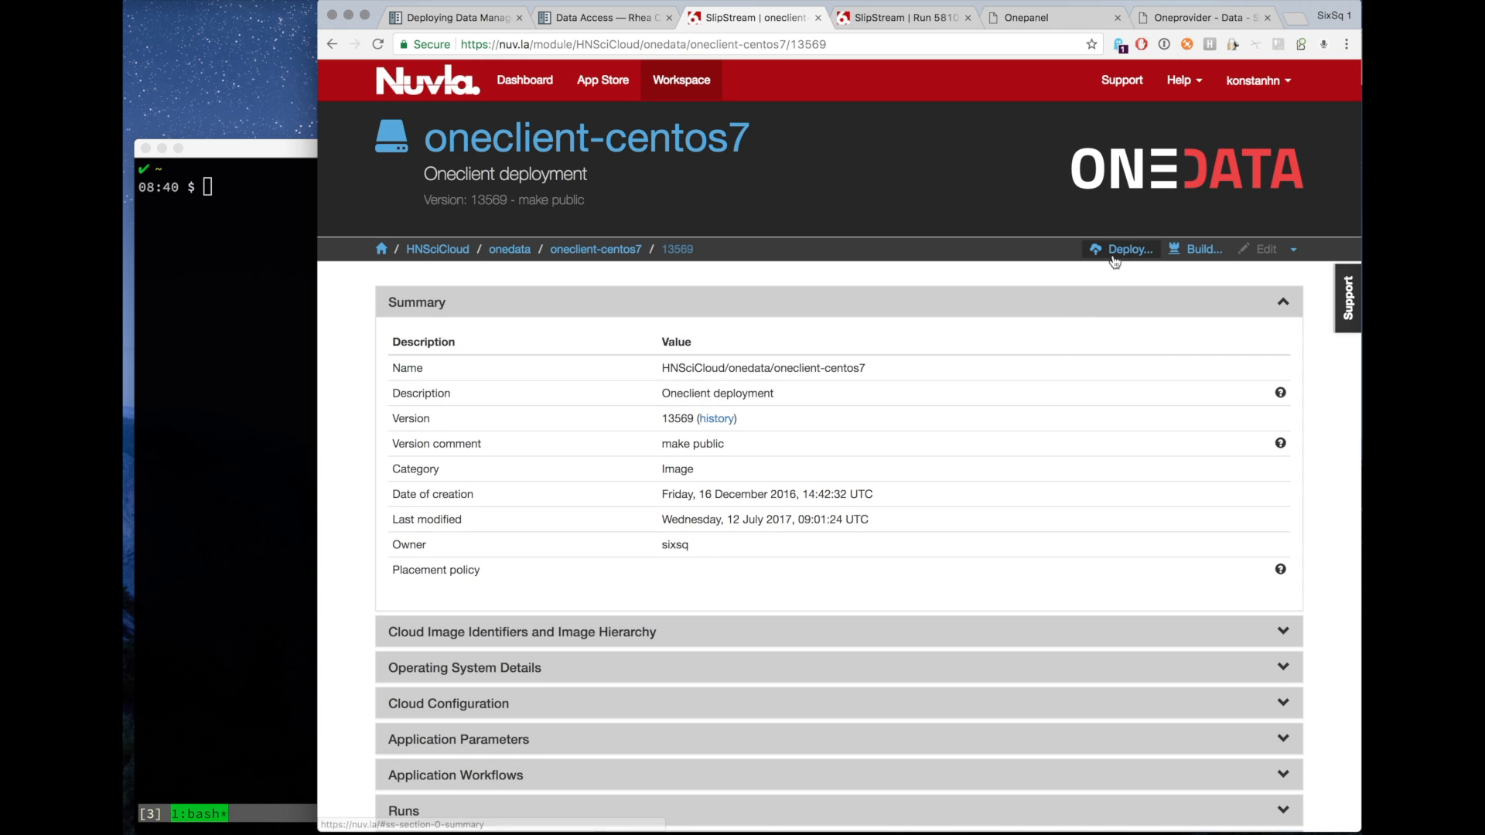
{"action": "left_click", "coordinate": [1114, 256]}
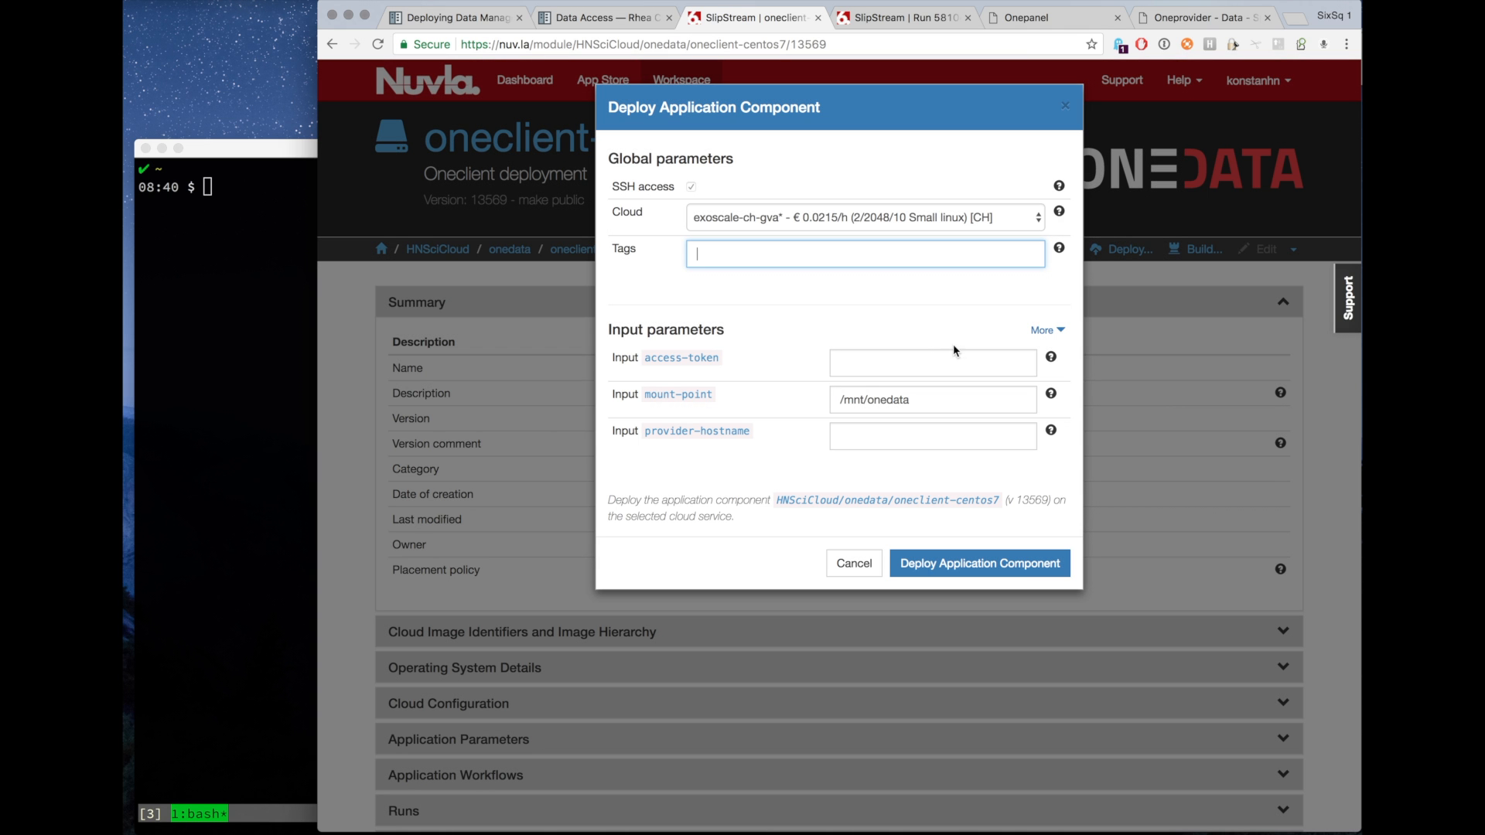
{"action": "left_click", "coordinate": [906, 360]}
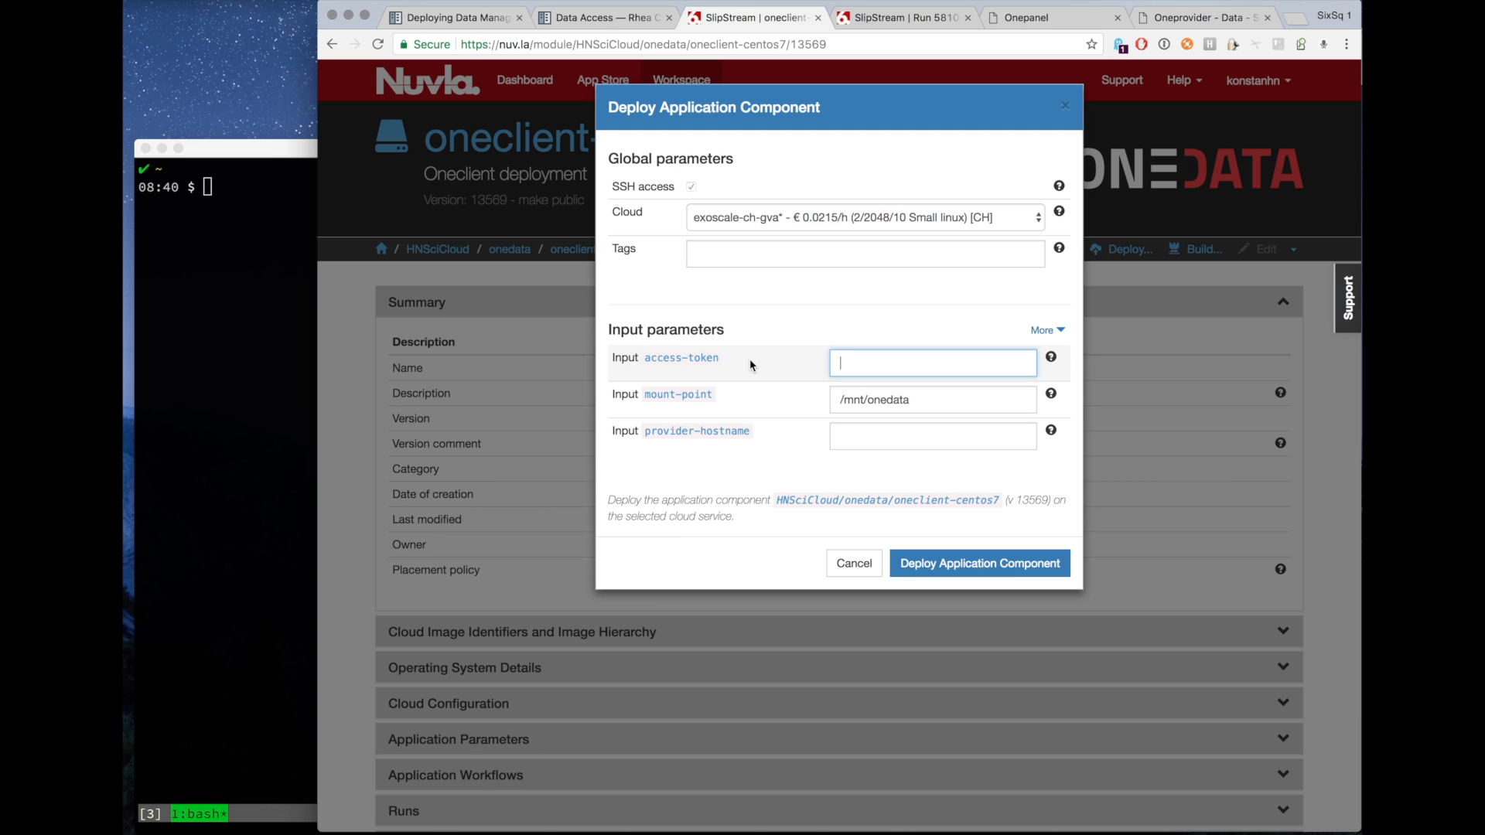
Create a new Onezone access token and paste it into the deployment's access-token parameter.
{"action": "left_click", "coordinate": [1187, 21]}
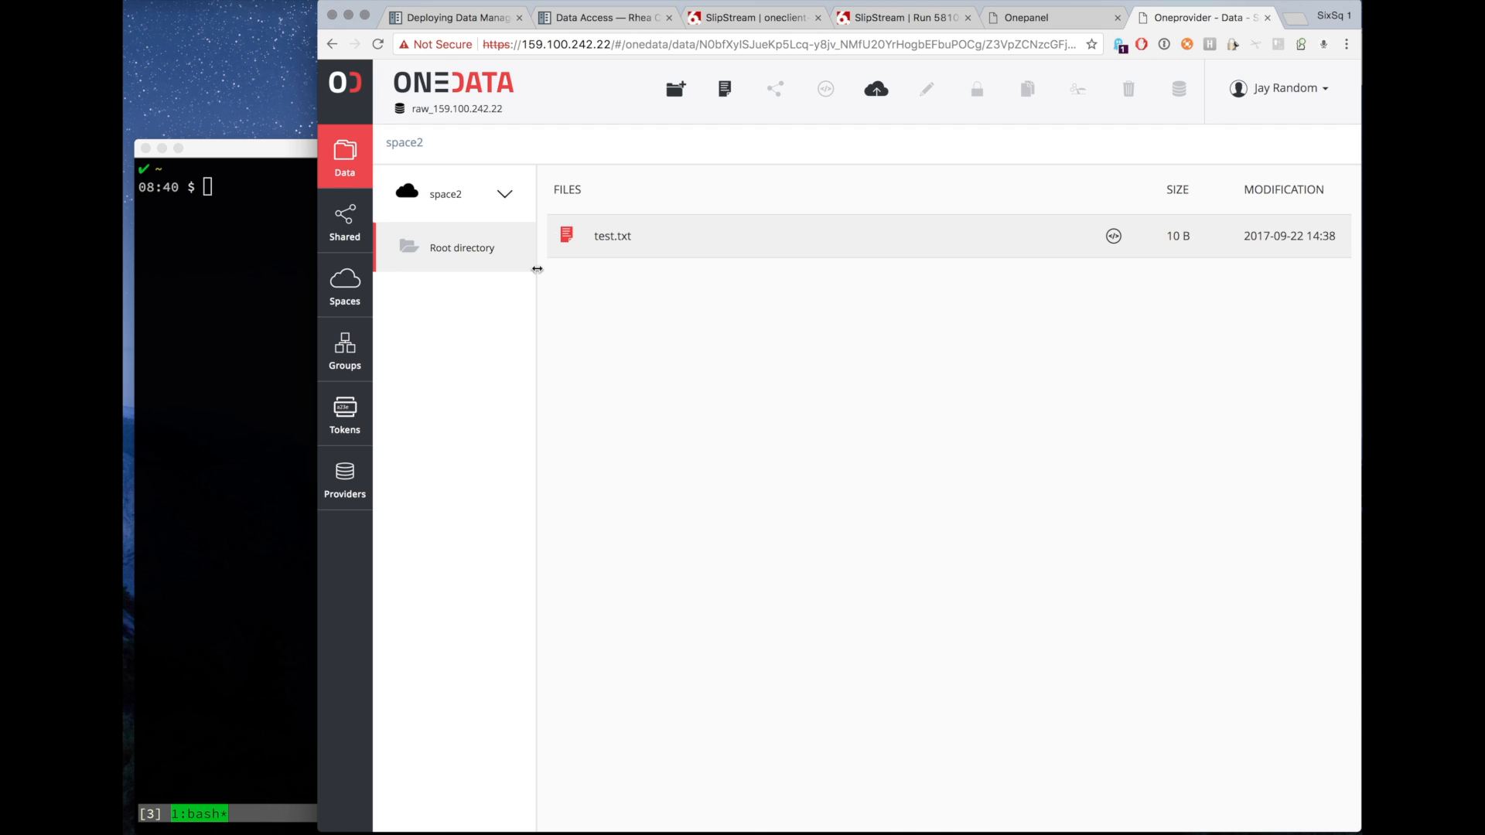
{"action": "left_click", "coordinate": [347, 420]}
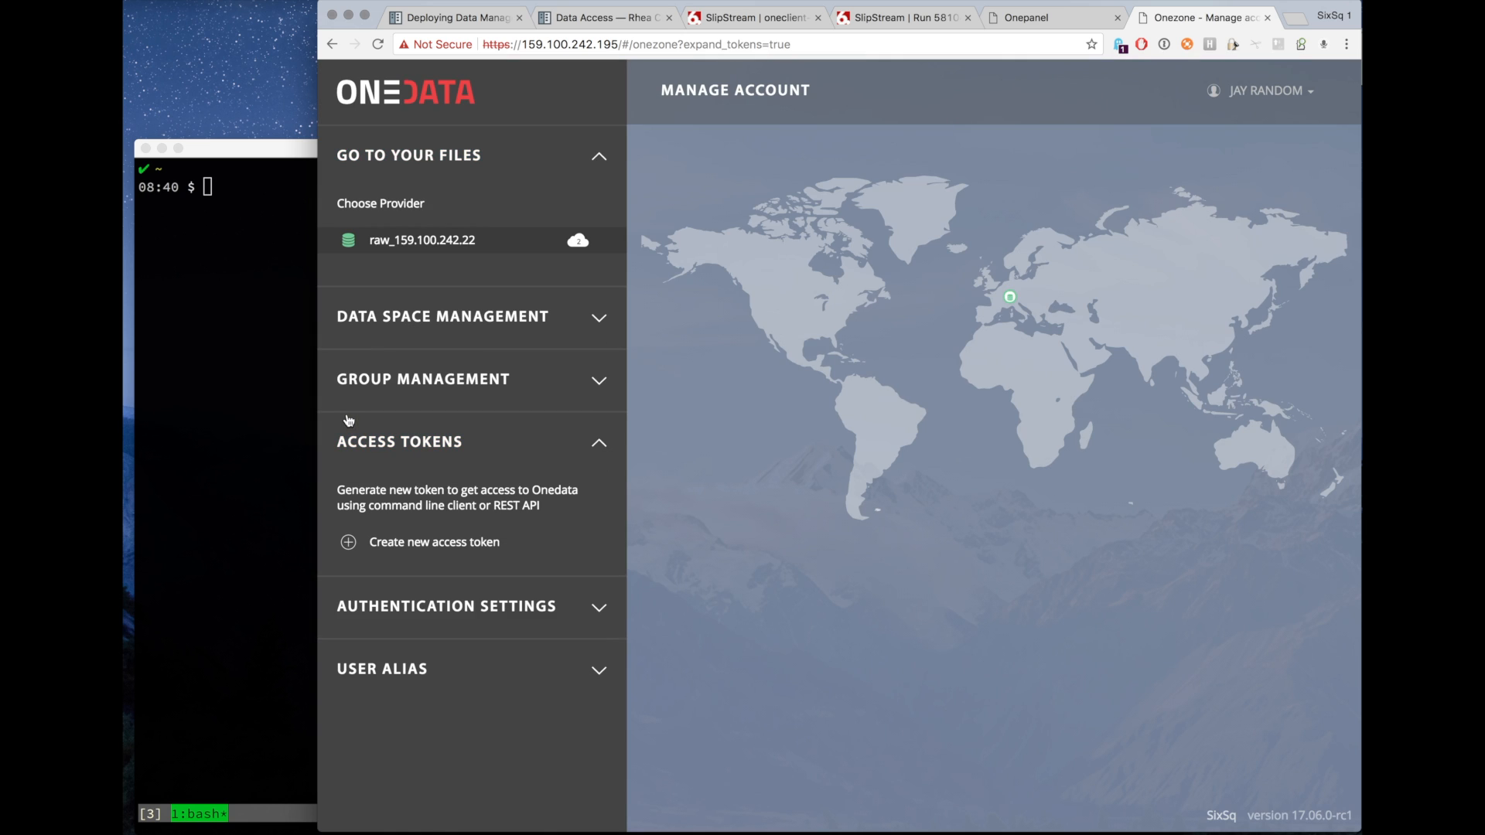
{"action": "left_click", "coordinate": [350, 544]}
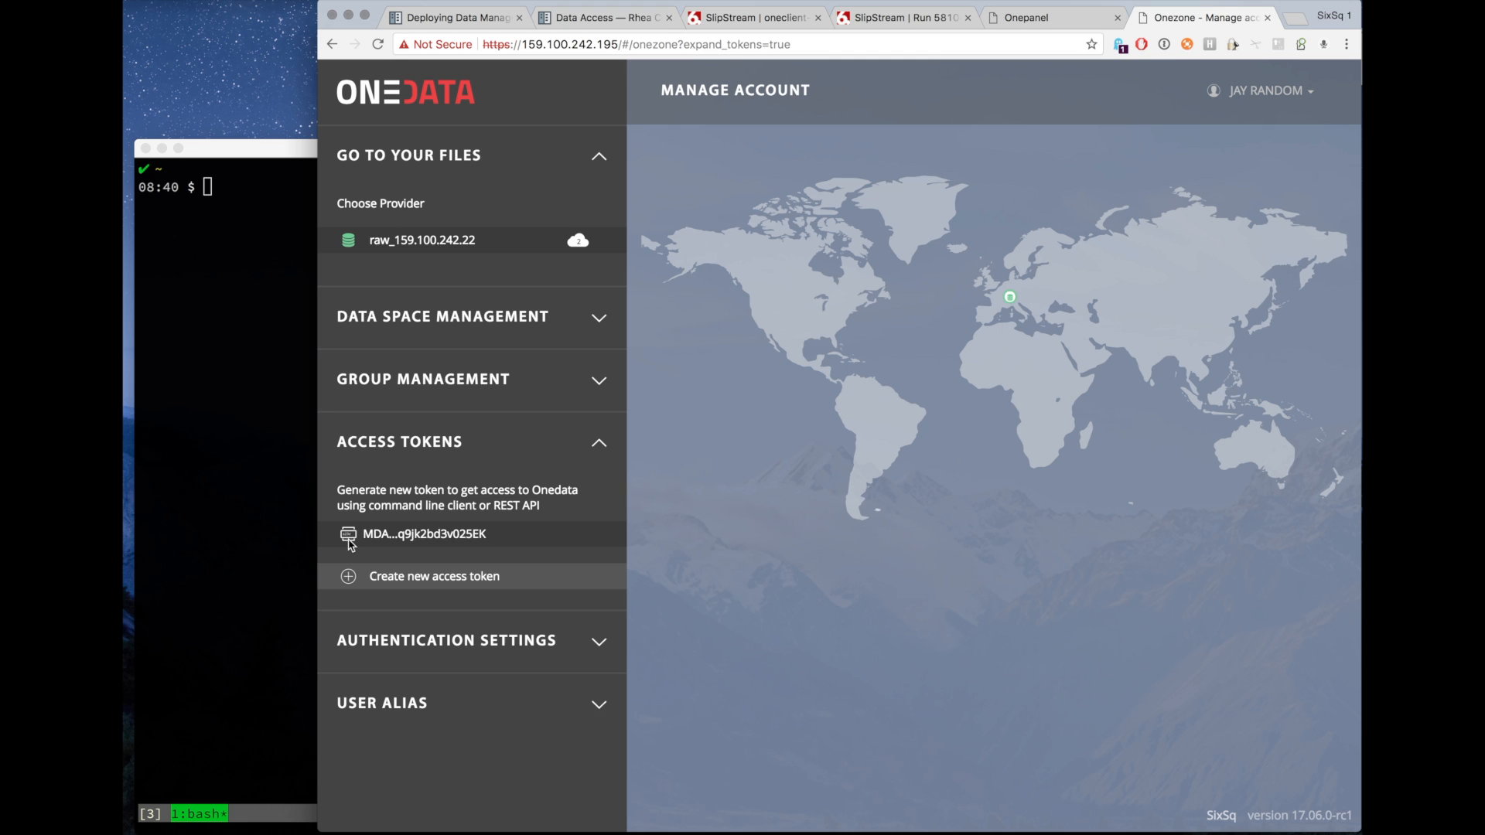
{"action": "mouse_move", "coordinate": [350, 544]}
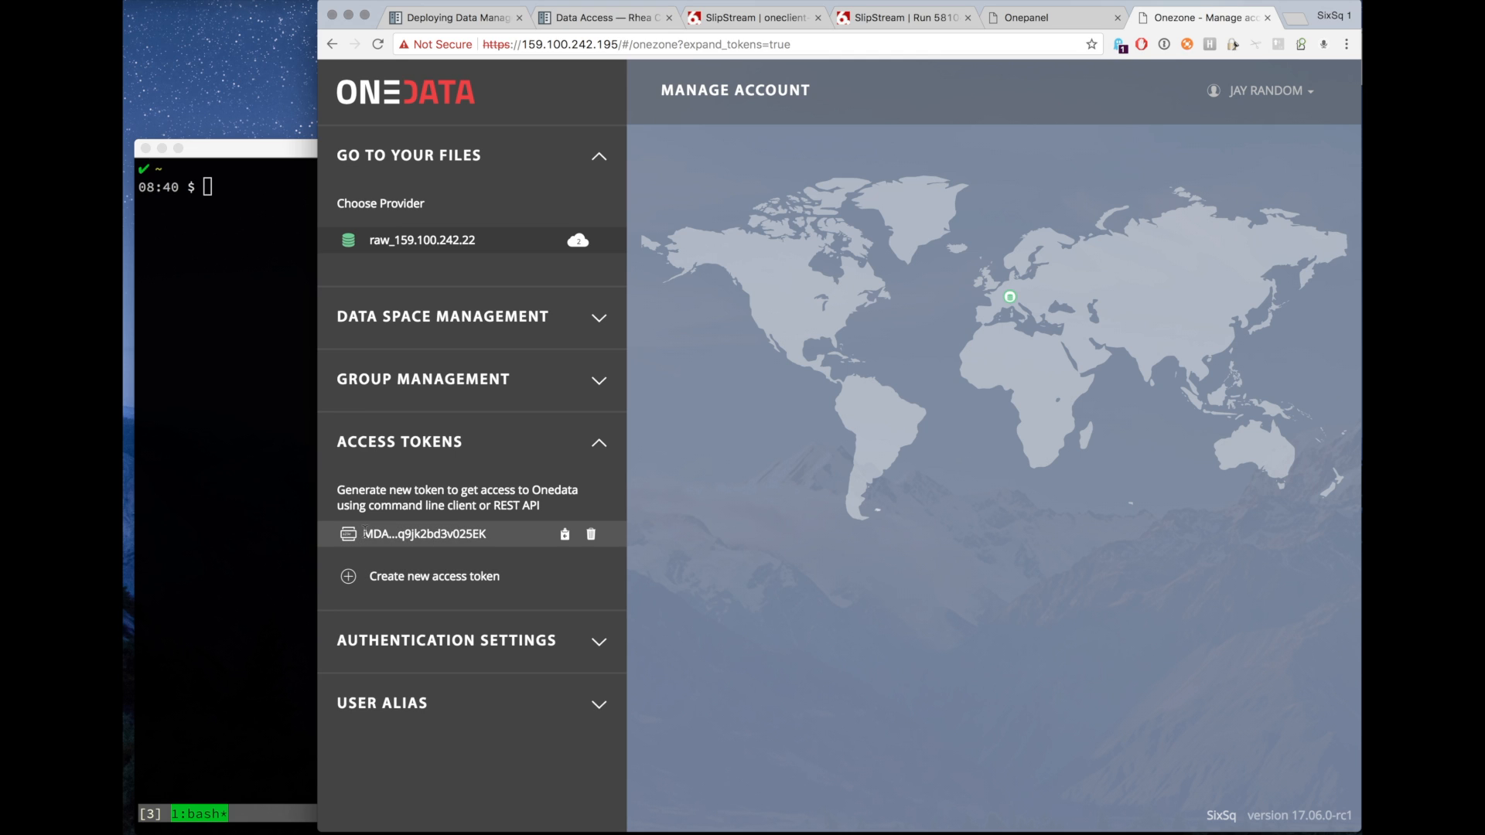
{"action": "left_click", "coordinate": [565, 535]}
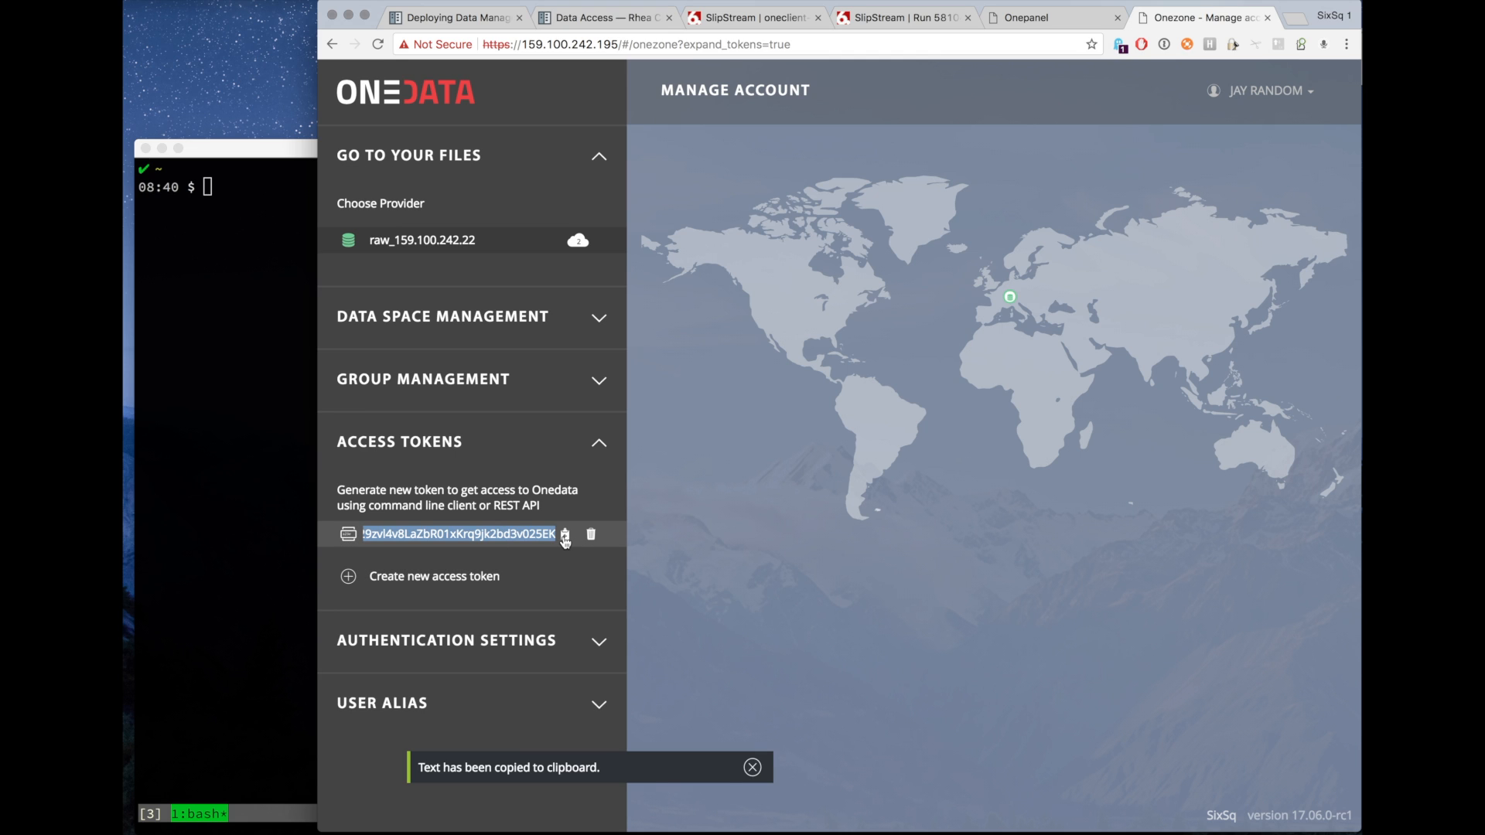
{"action": "left_click", "coordinate": [771, 23]}
{"action": "key", "text": "super+v"}
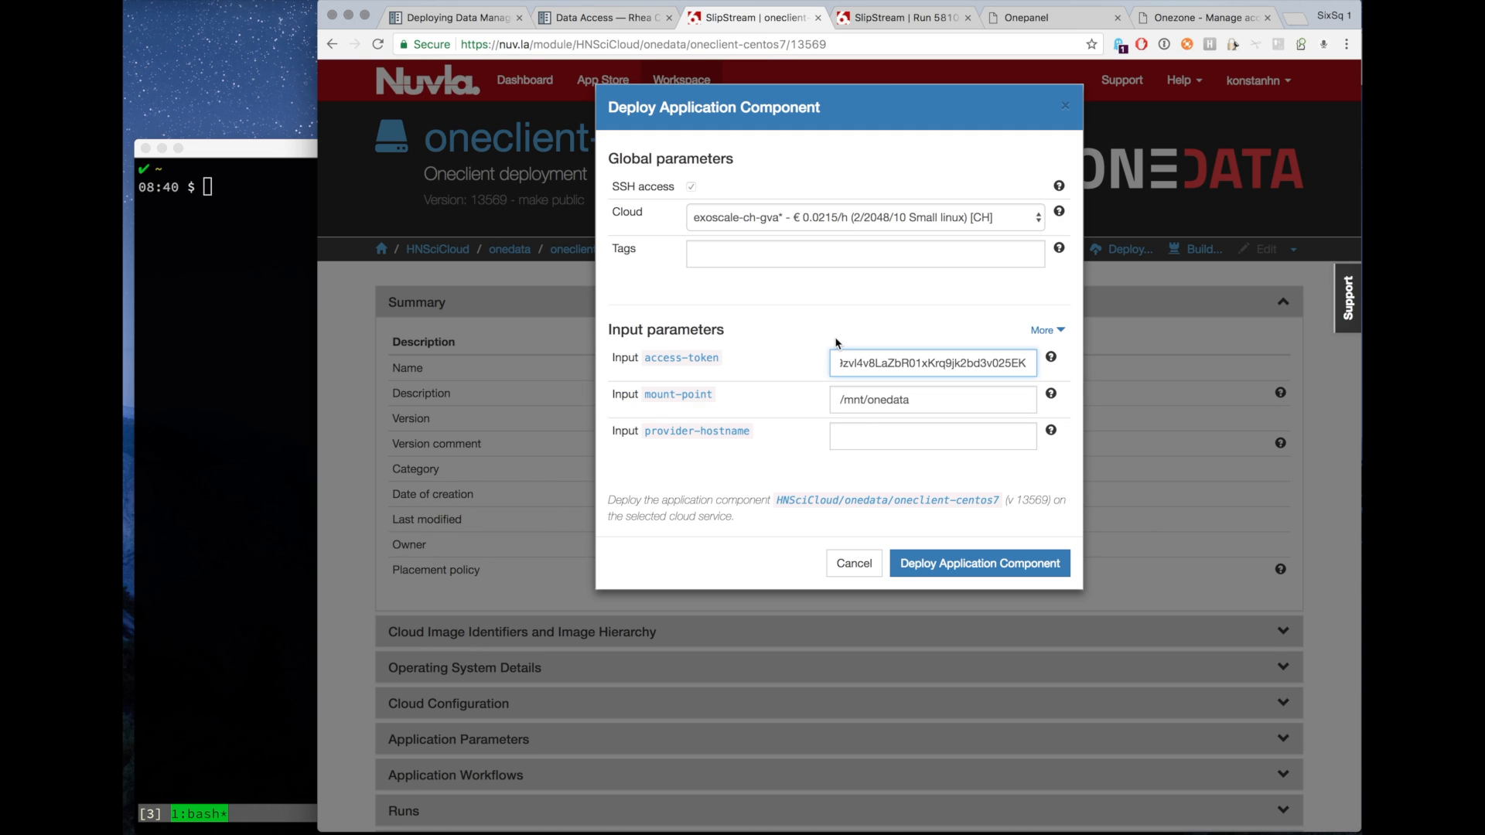
{"action": "key", "text": "super+Left"}
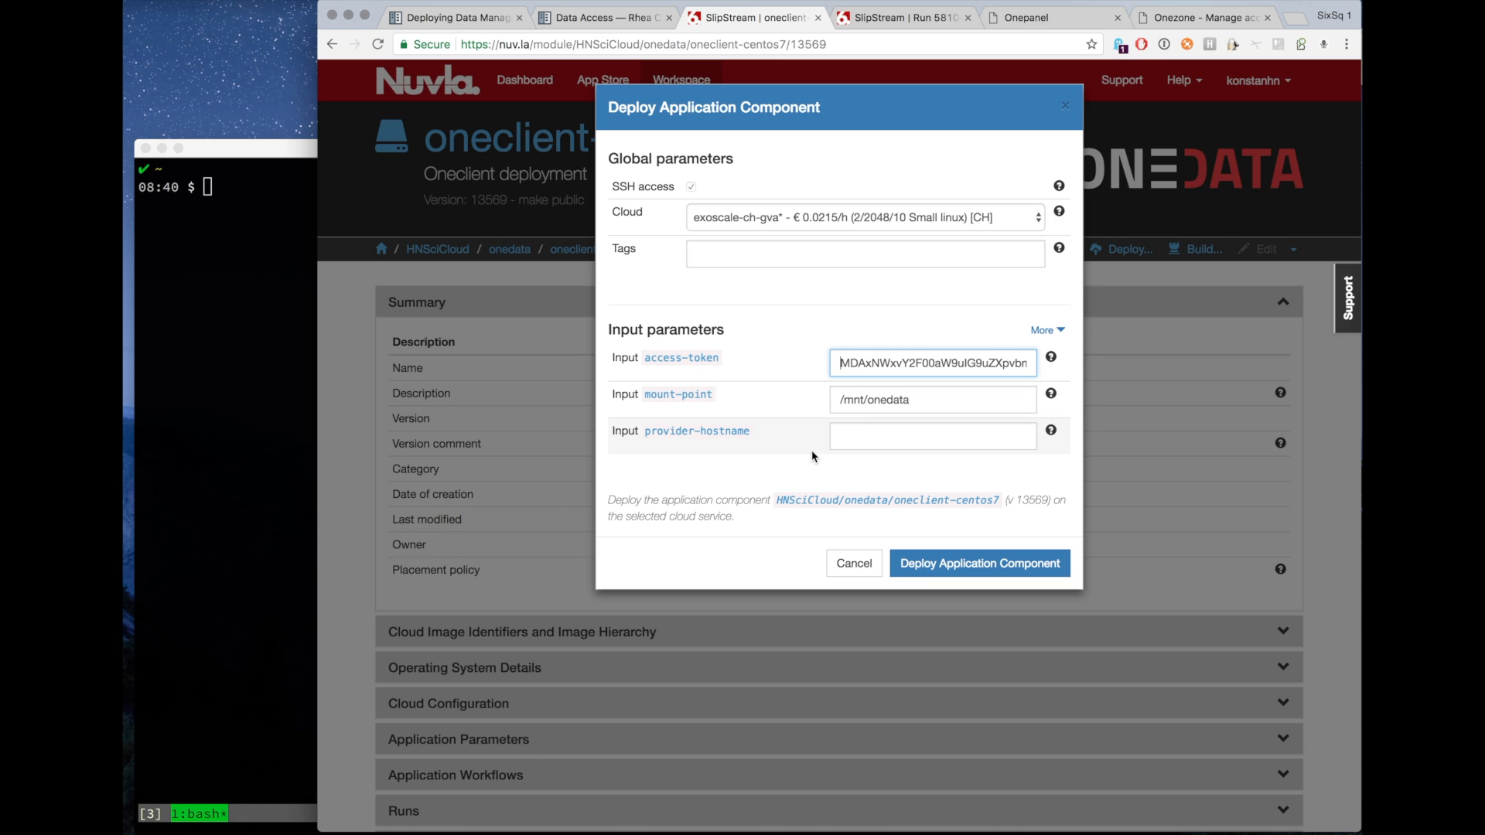
Copy provider hostname 159.100.242.22 from Onezone into provider-hostname, then deploy the application component.
{"action": "left_click", "coordinate": [867, 441]}
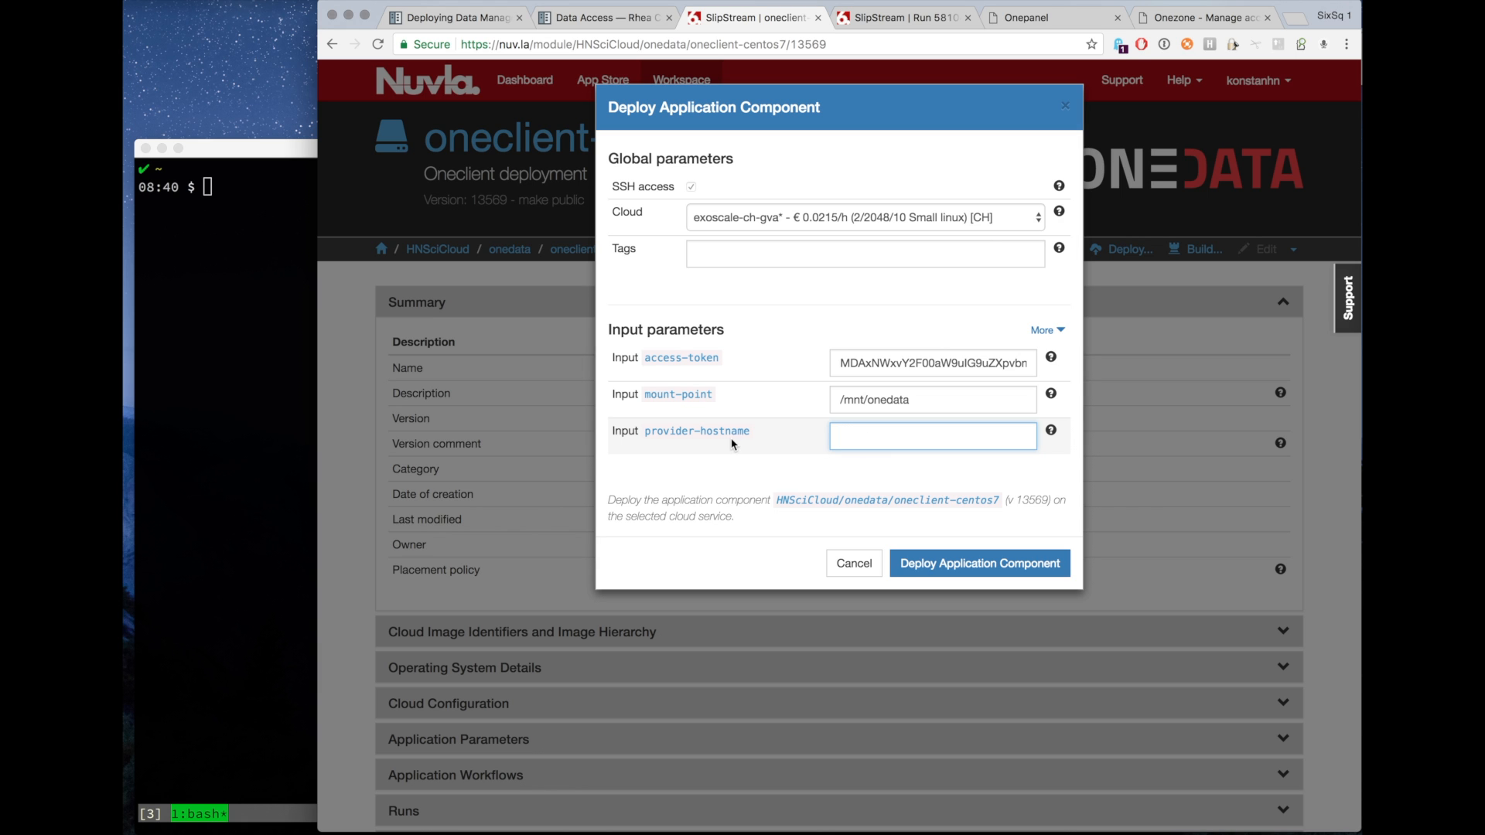
{"action": "left_click", "coordinate": [1183, 23]}
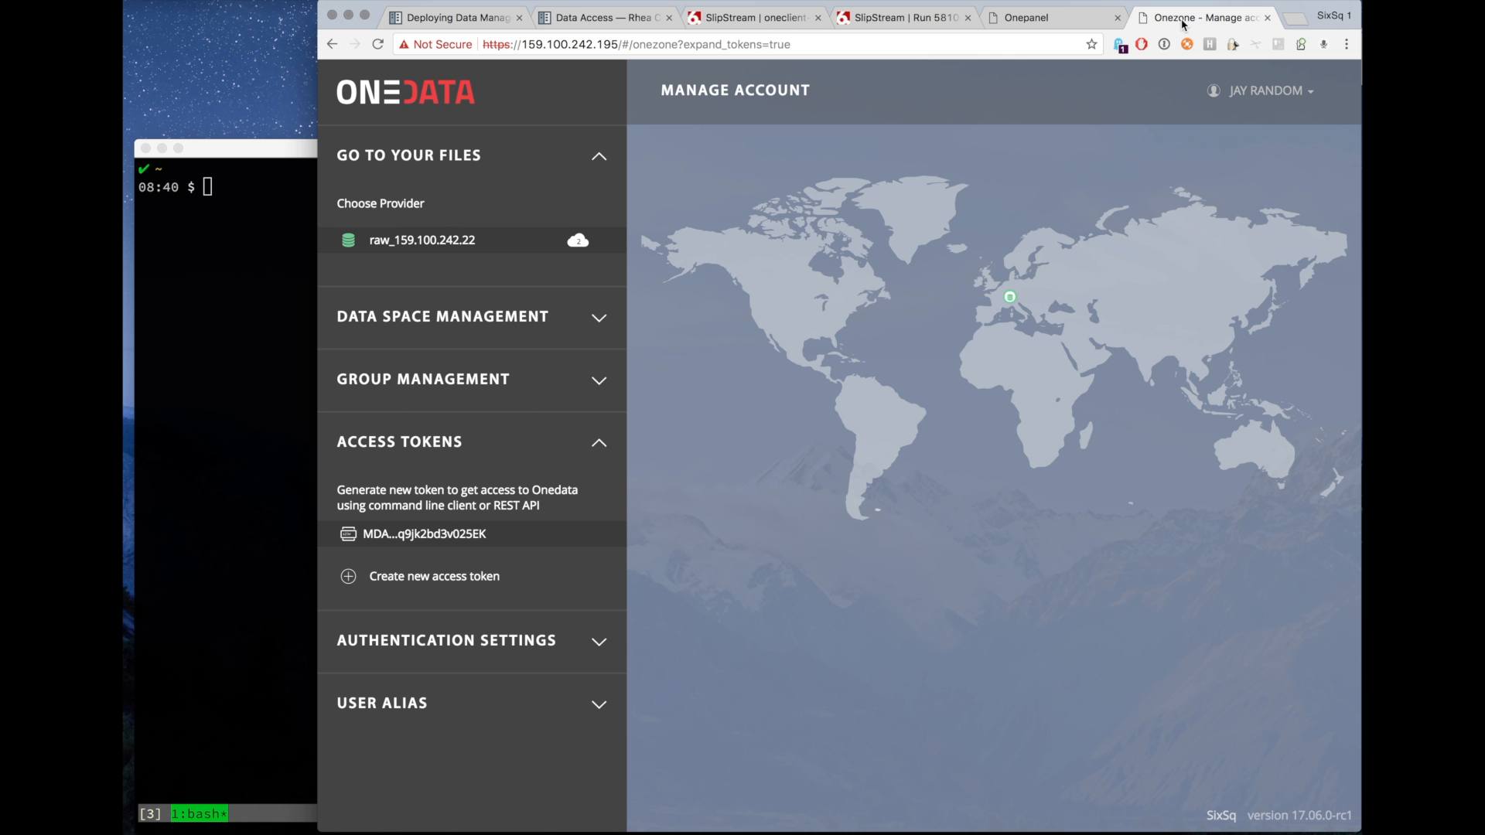
{"action": "left_click", "coordinate": [503, 244]}
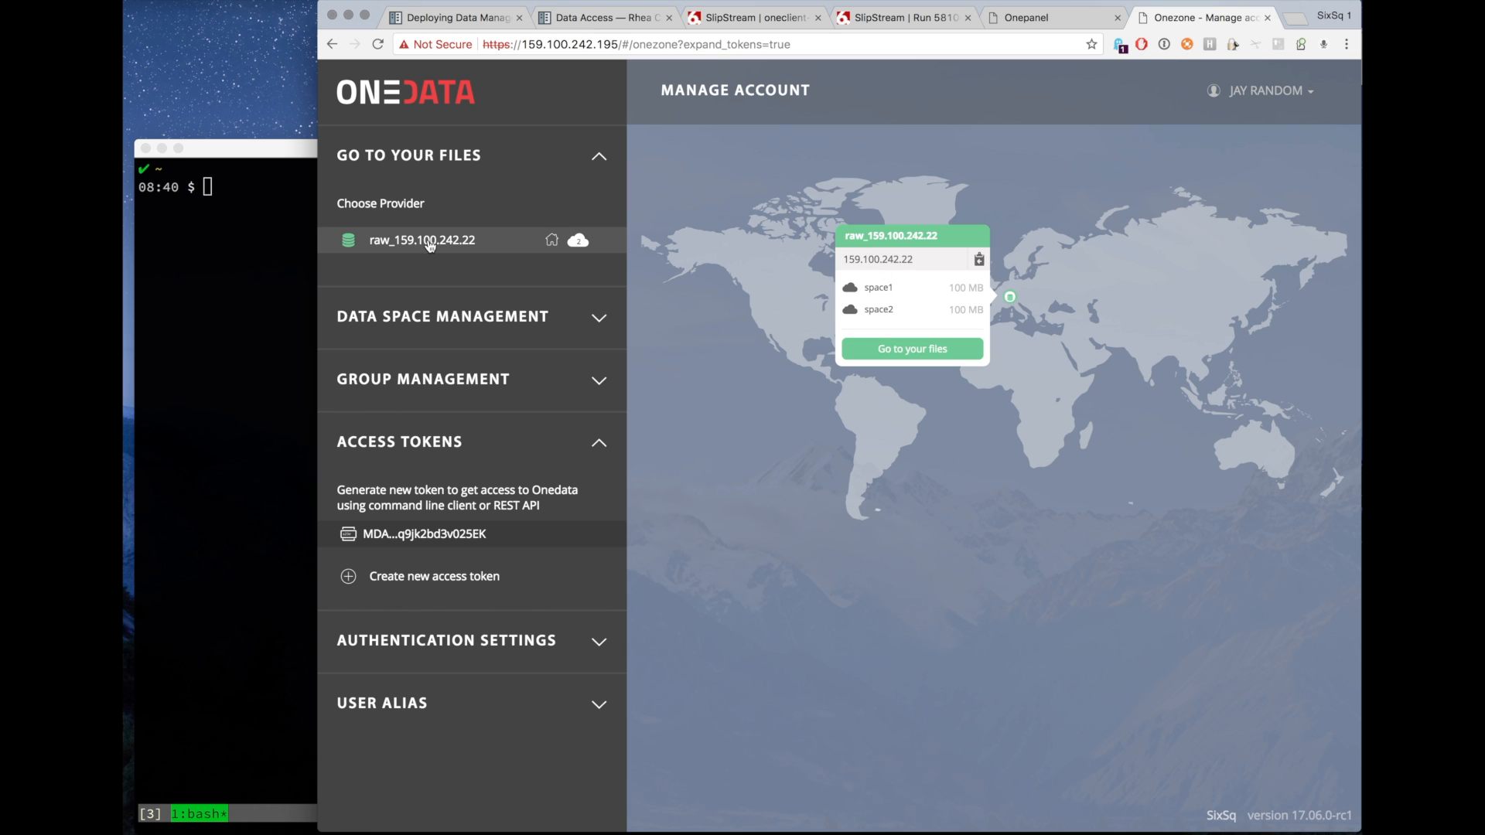
{"action": "left_click", "coordinate": [980, 264]}
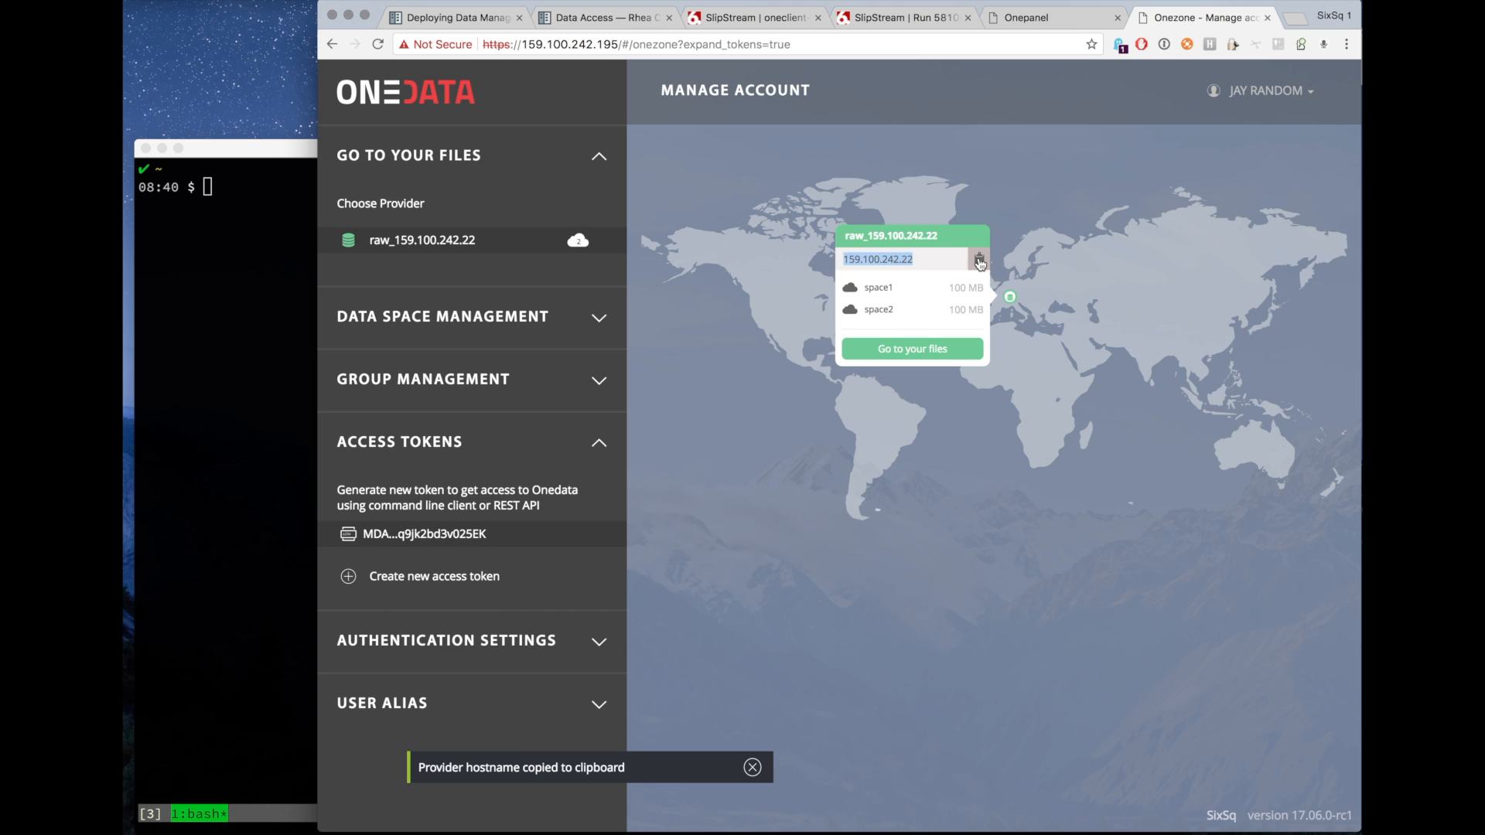
{"action": "left_click", "coordinate": [770, 19]}
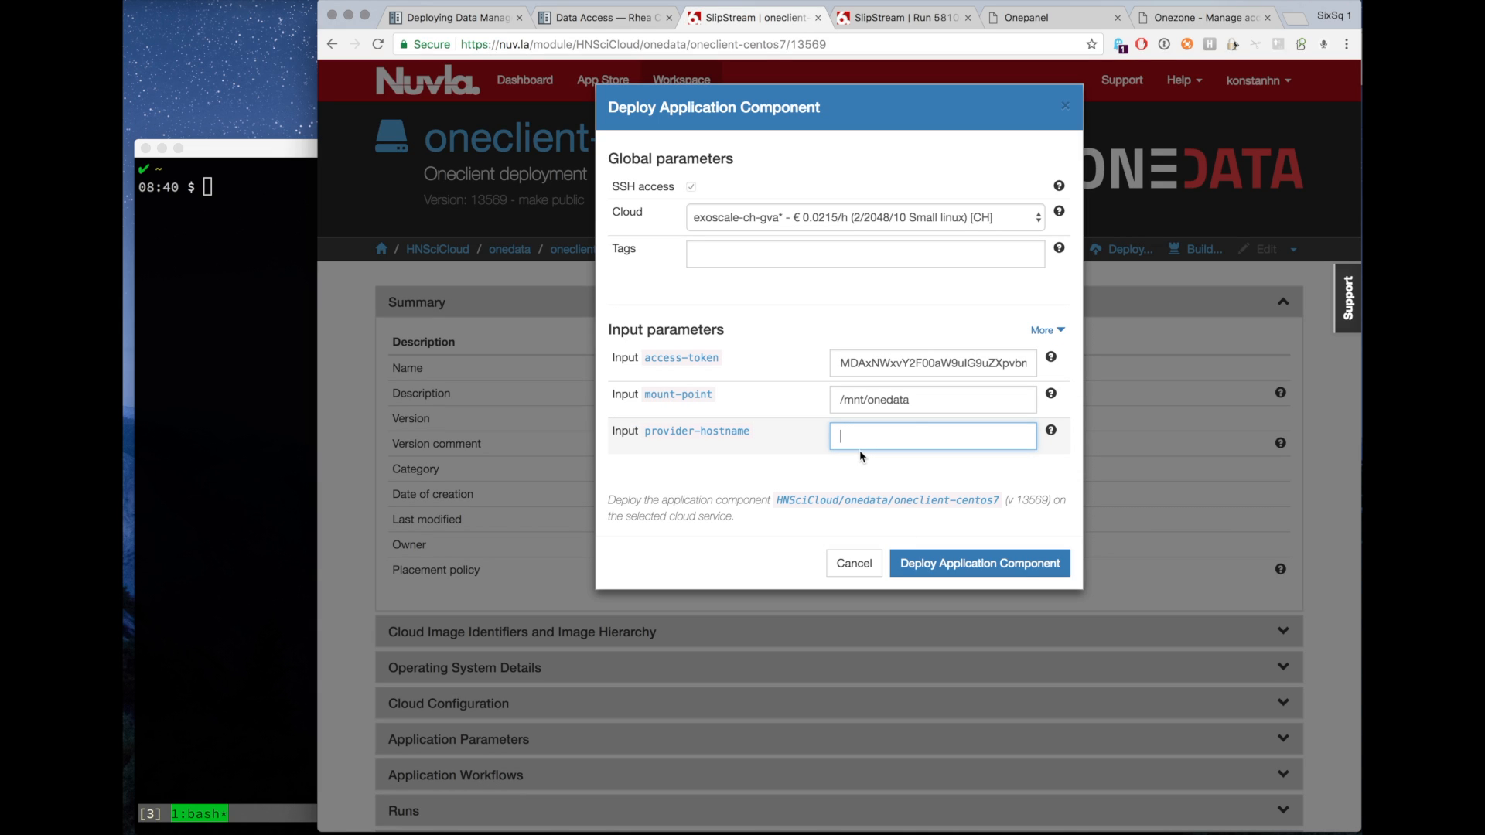
{"action": "key", "text": "super+v"}
{"action": "left_click", "coordinate": [927, 403]}
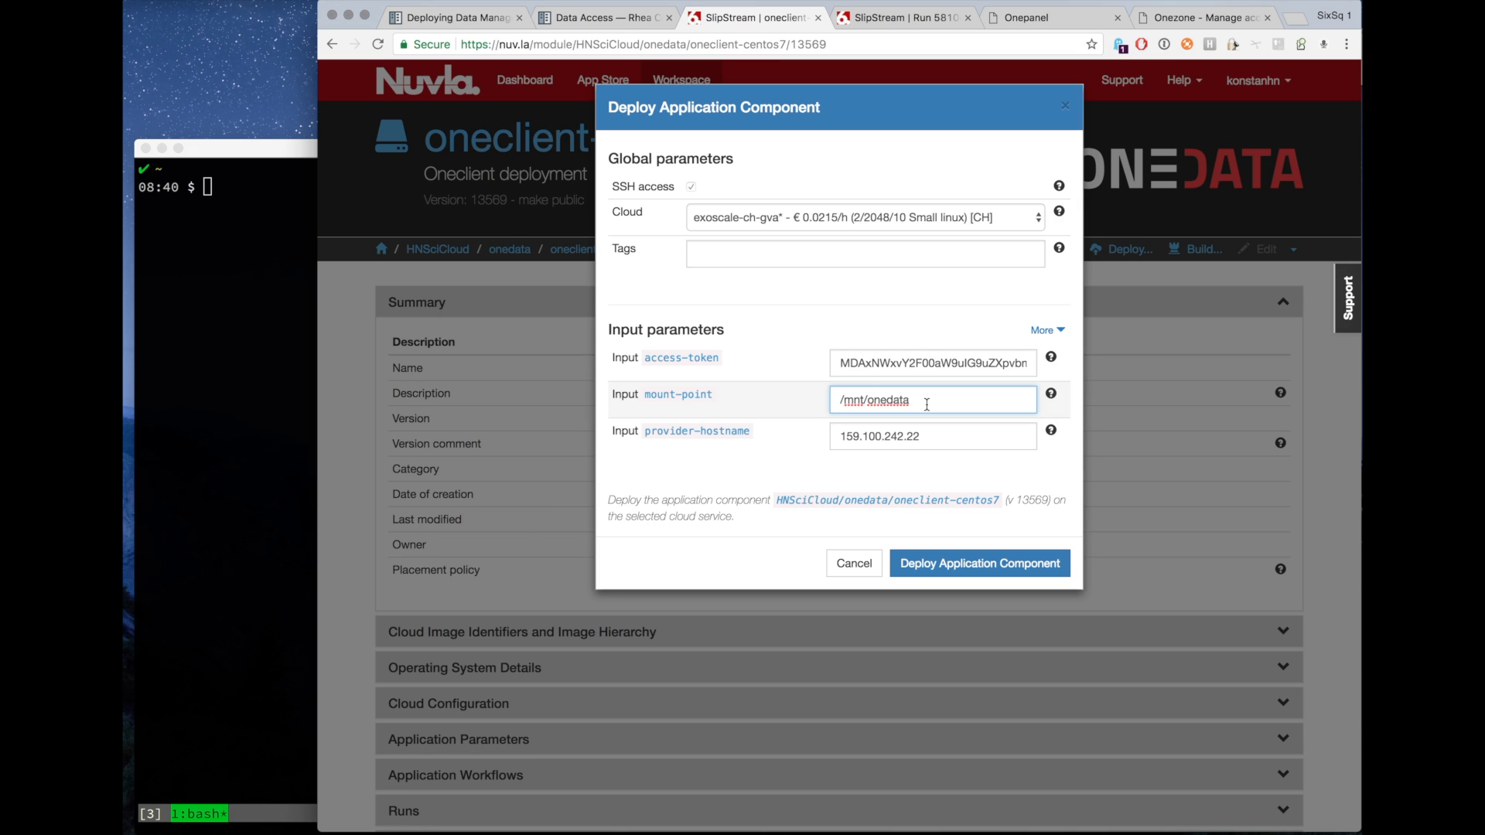
{"action": "left_click", "coordinate": [981, 568]}
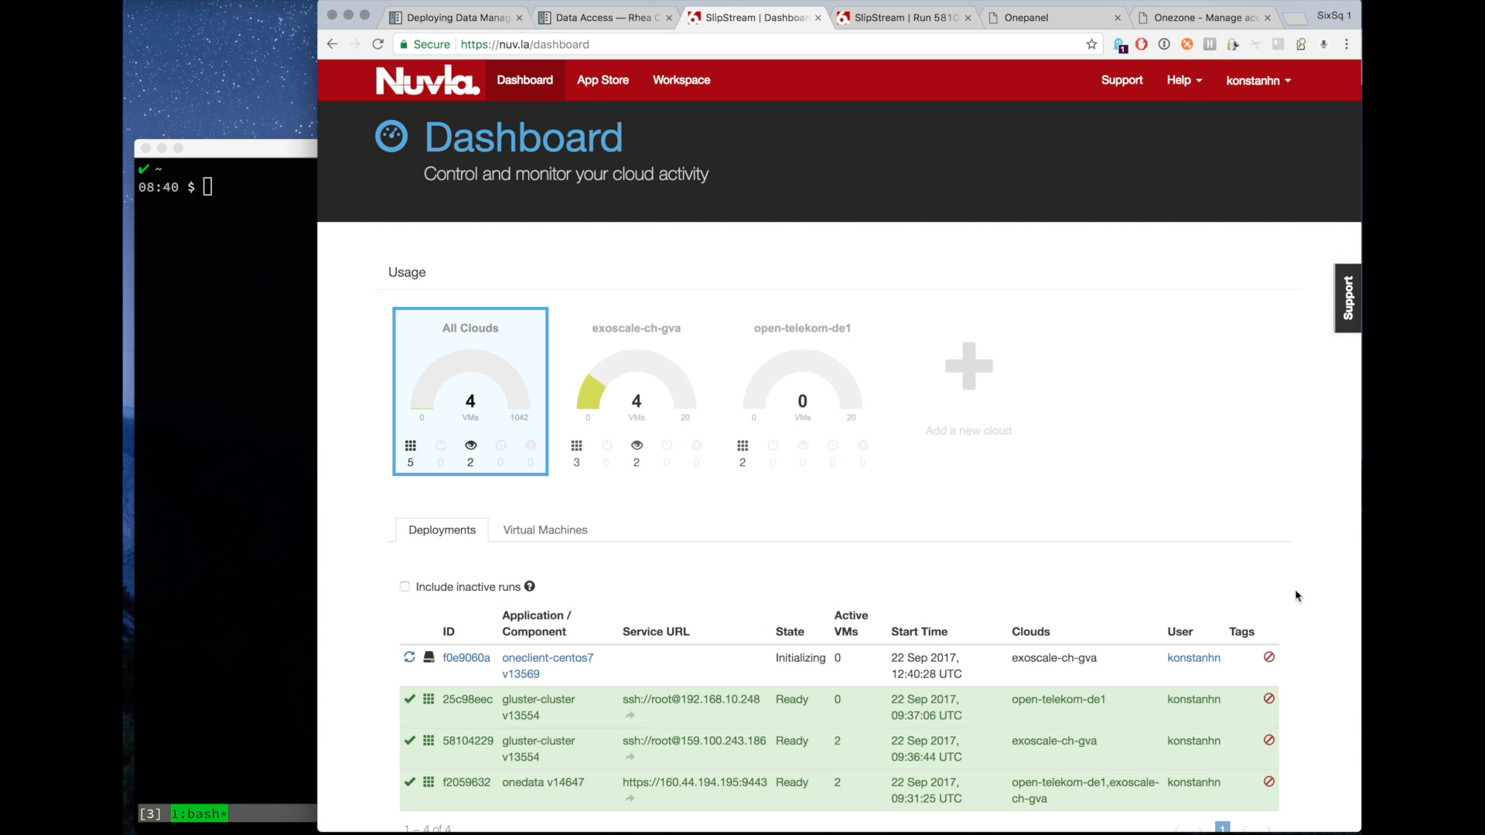
Copy the new oneclient VM's address 159.100.243.230 and connect to it as root over SSH, accepting the host key.
{"action": "scroll", "coordinate": [1304, 614], "scroll_direction": "down", "scroll_amount": 2}
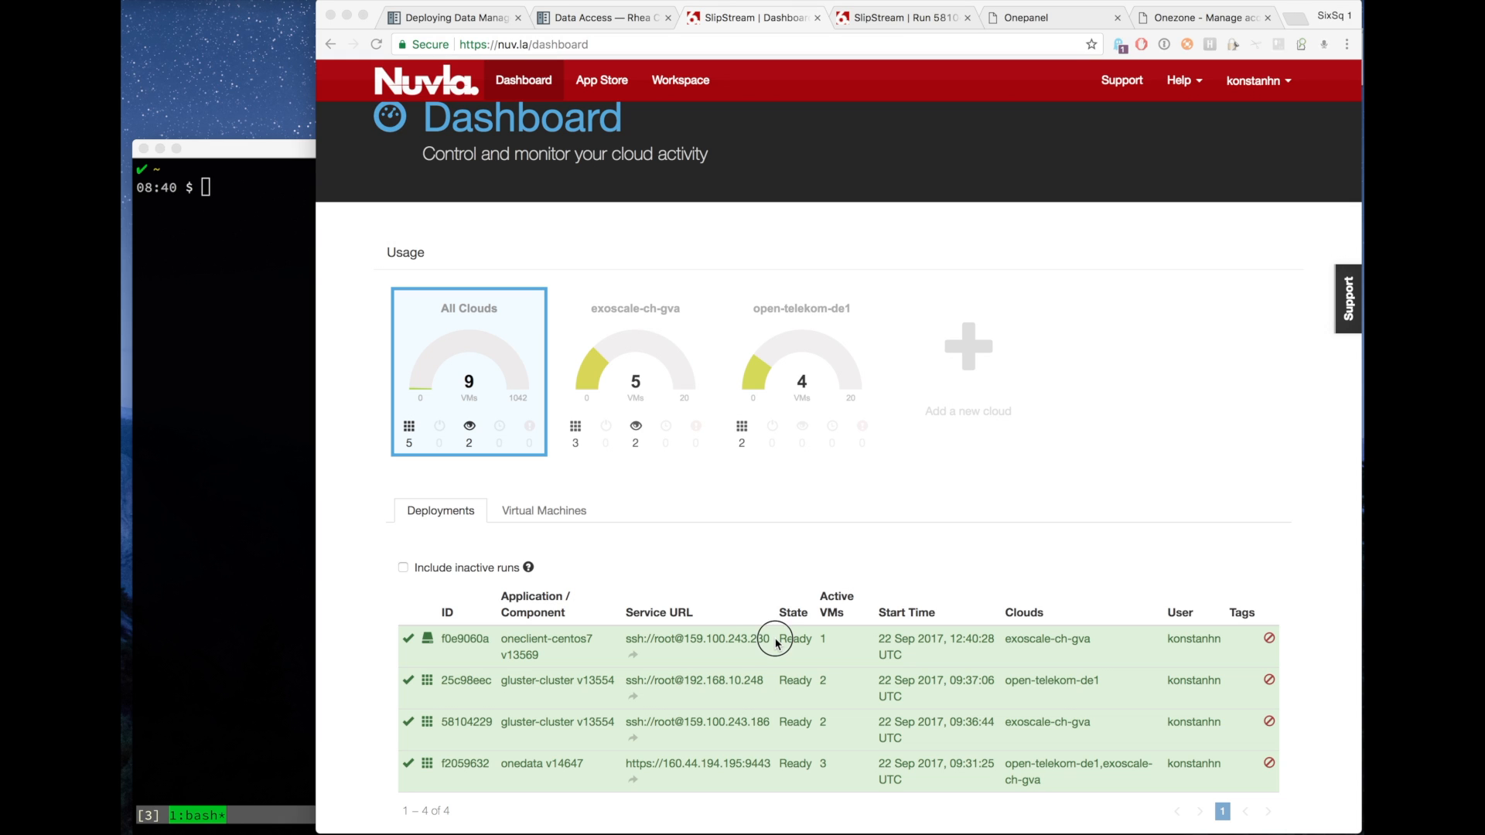
{"action": "left_click_drag", "start_coordinate": [770, 640], "coordinate": [685, 637]}
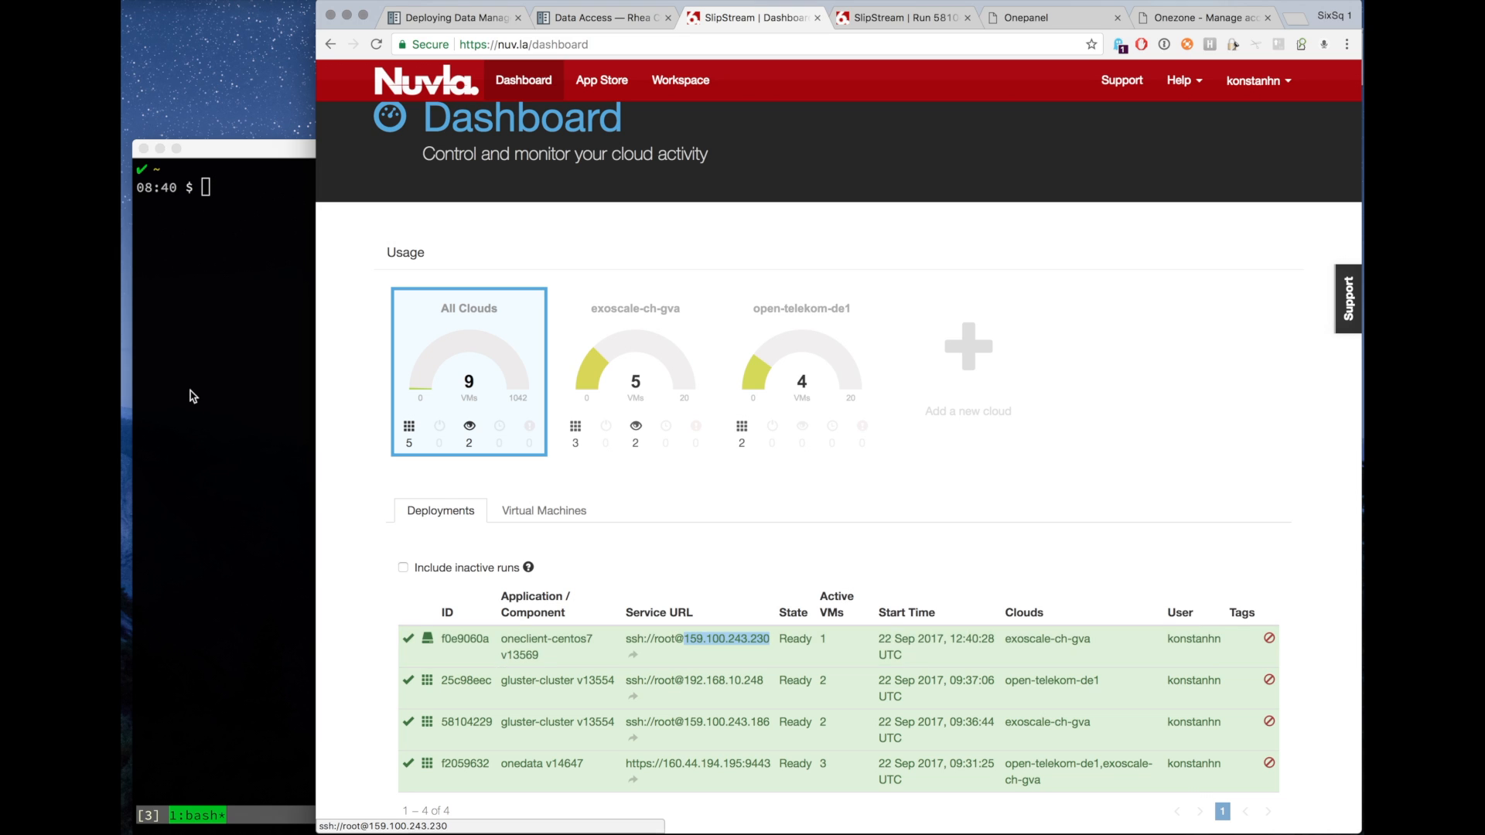
{"action": "left_click", "coordinate": [212, 384]}
{"action": "type", "text": "ssh"}
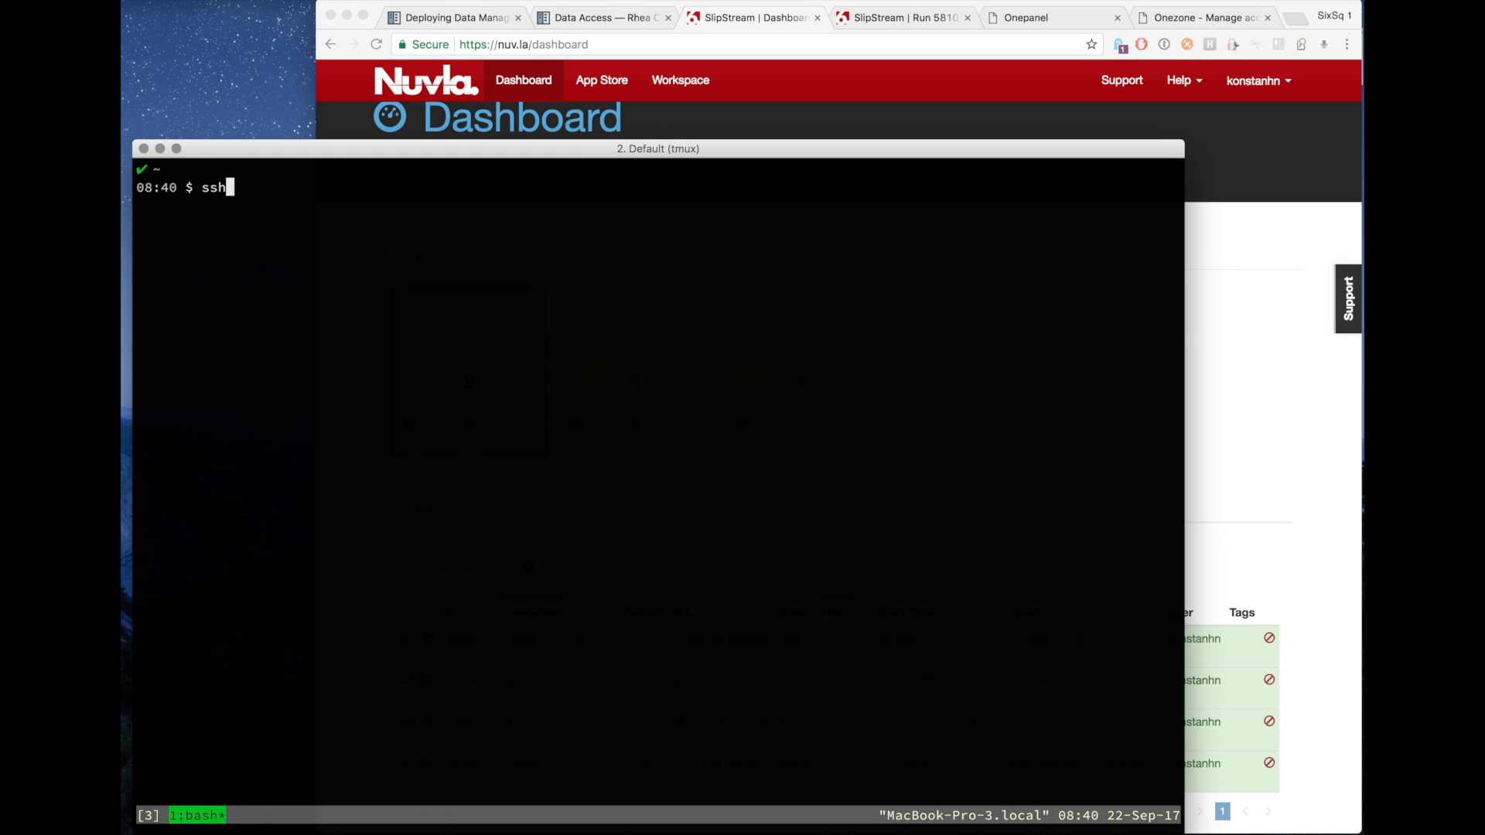
{"action": "type", "text": " -l root"}
{"action": "key", "text": "super+v"}
{"action": "key", "text": "Return"}
{"action": "type", "text": "yes"}
{"action": "key", "text": "Return"}
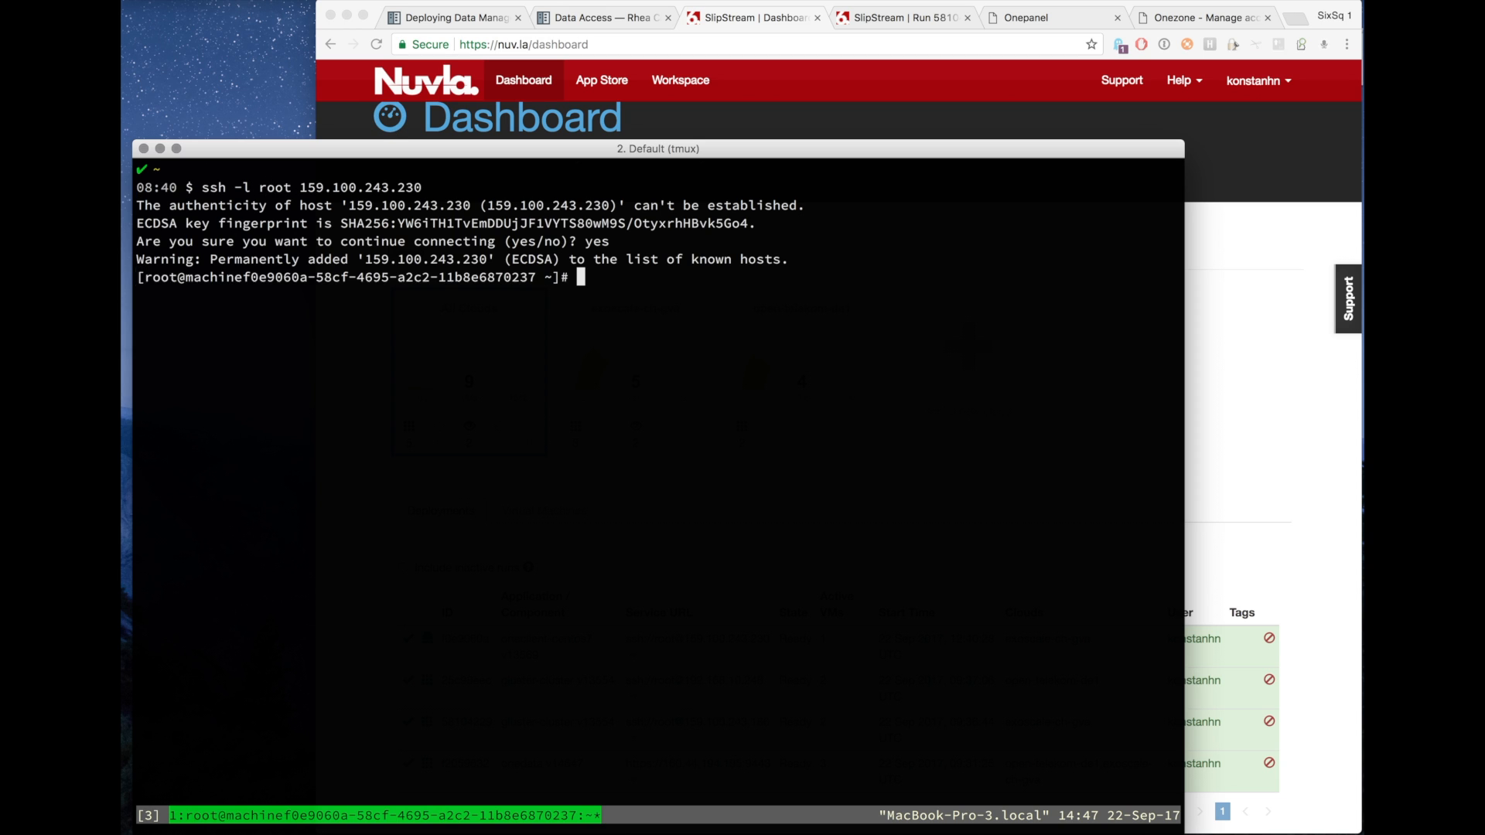
List /mnt/, /mnt/onedata/ and recursively the space directories under /mnt/onedata on the client VM.
{"action": "type", "text": "ll /mnt/"}
{"action": "key", "text": "Return"}
{"action": "key", "text": "Up"}
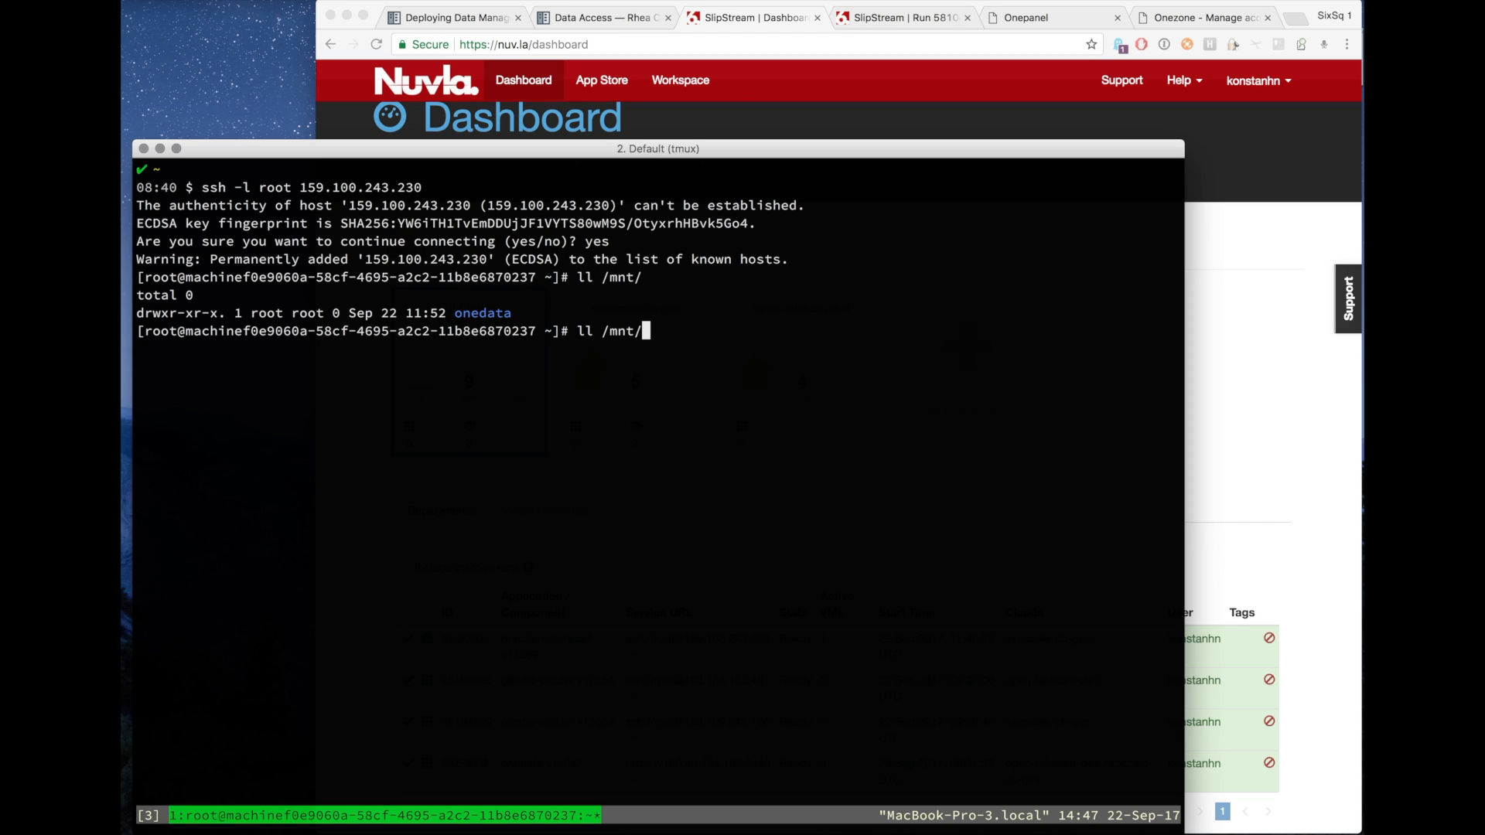
{"action": "type", "text": "on"}
{"action": "key", "text": "Tab"}
{"action": "key", "text": "Return"}
{"action": "key", "text": "Up"}
{"action": "type", "text": "s"}
{"action": "key", "text": "BackSpace"}
{"action": "type", "text": "-R"}
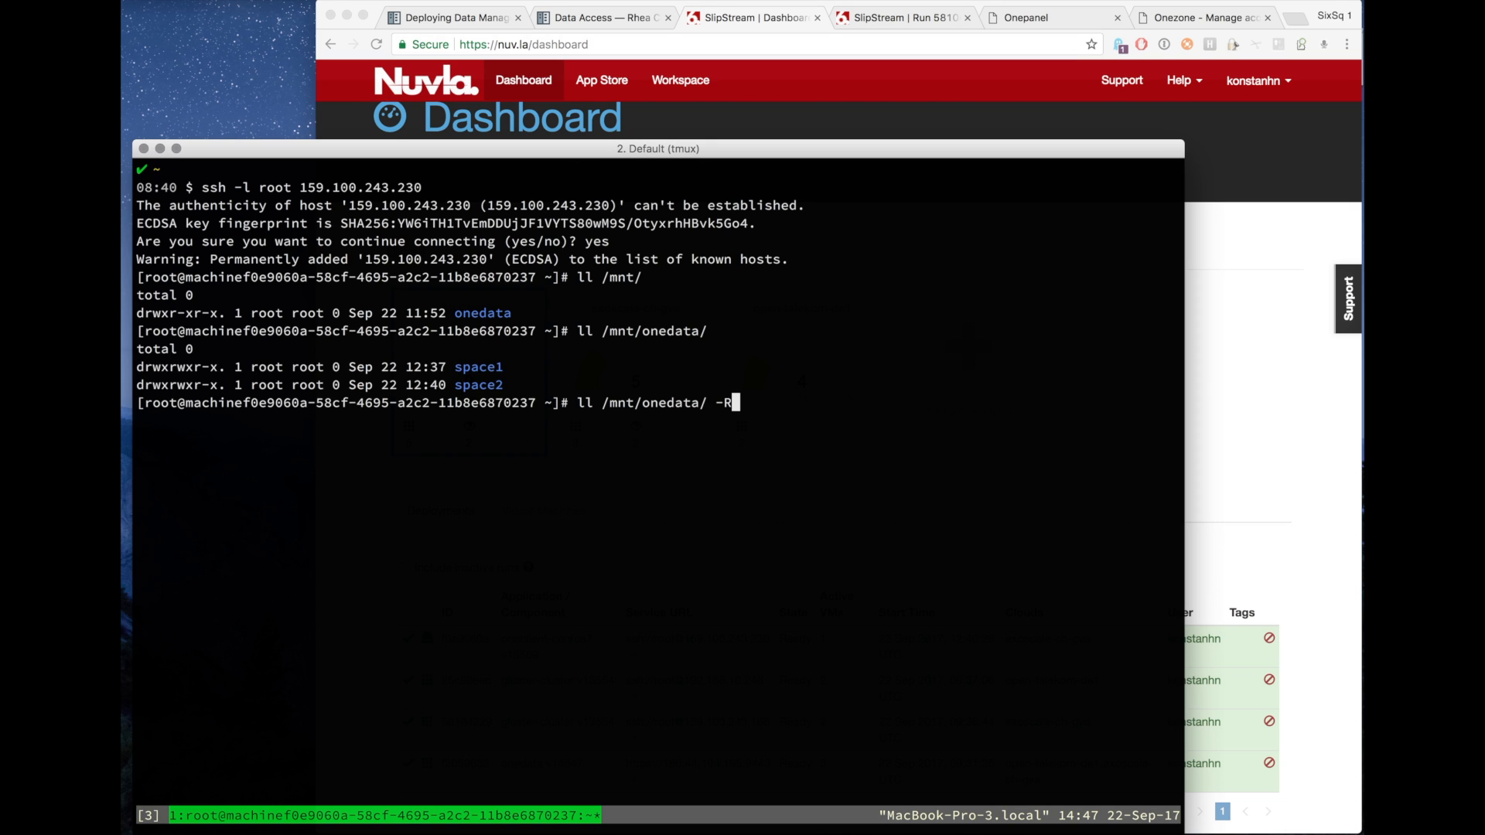
{"action": "key", "text": "Return"}
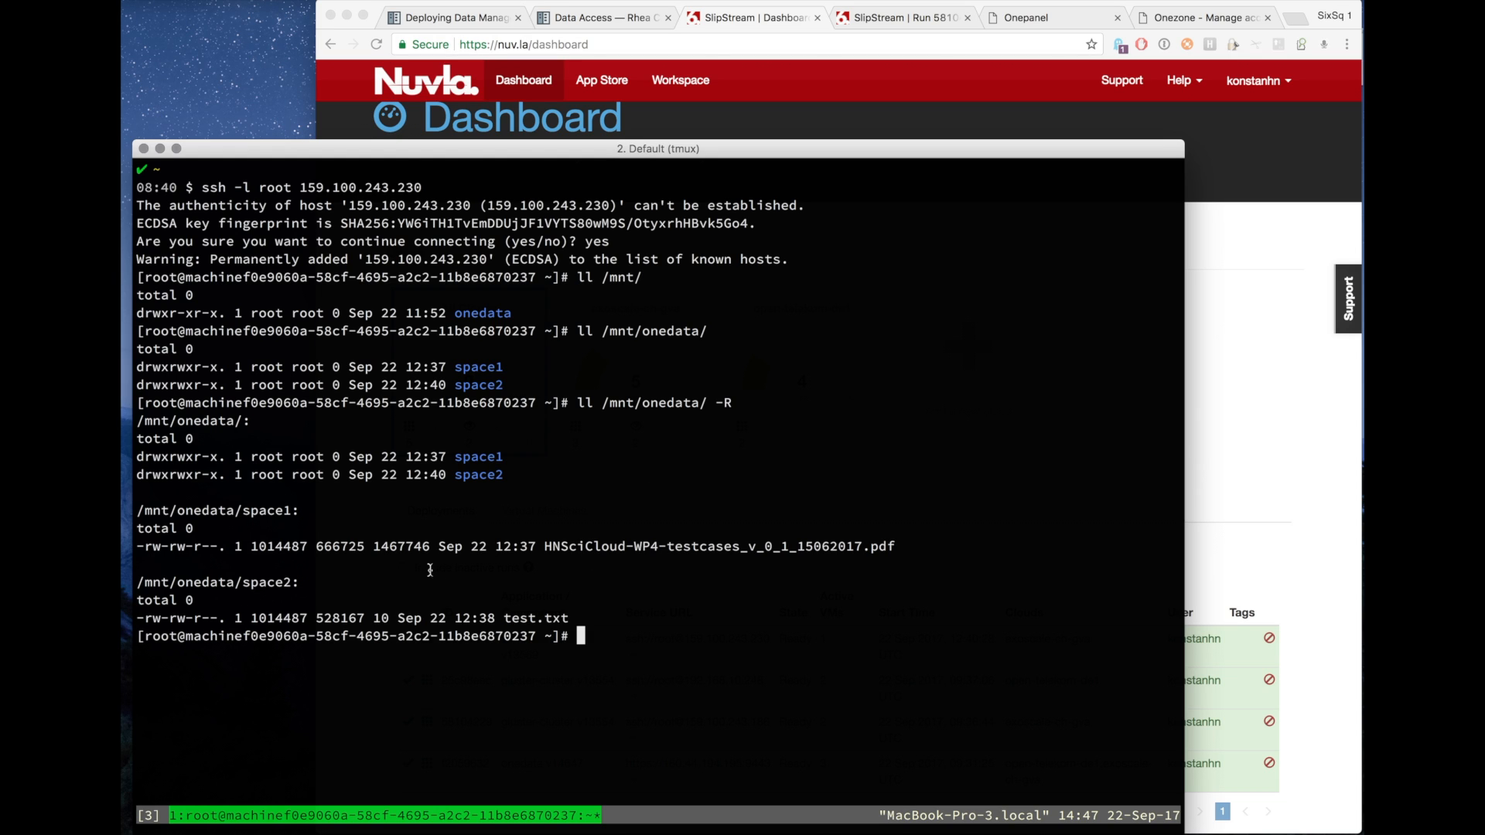
Print the contents of /mnt/onedata/space2/test.txt.
{"action": "double_click", "coordinate": [263, 581]}
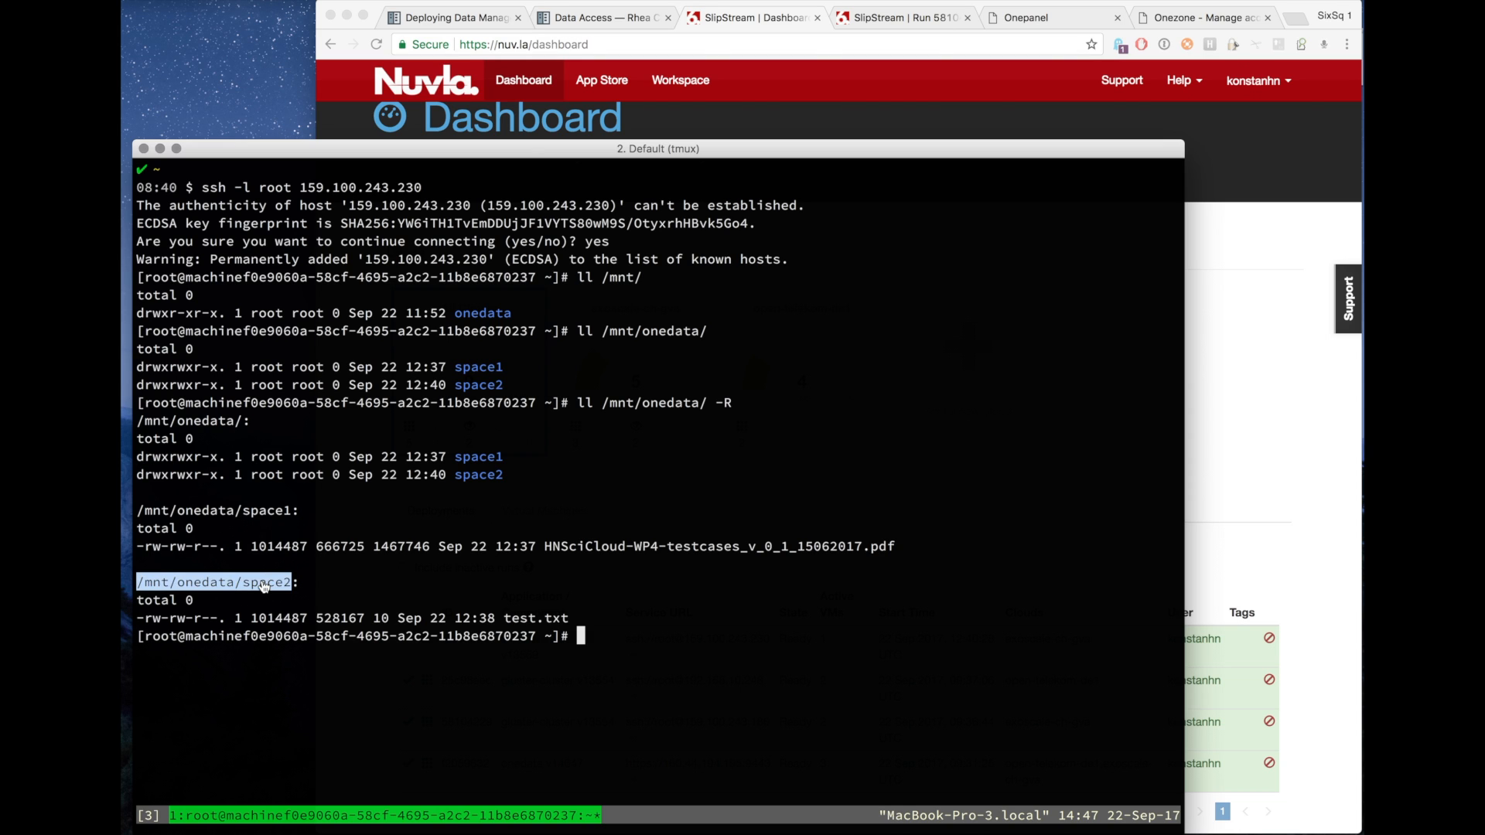
{"action": "key", "text": "super+v"}
{"action": "type", "text": "cat"}
{"action": "key", "text": "ctrl+e"}
{"action": "type", "text": "/test.txt"}
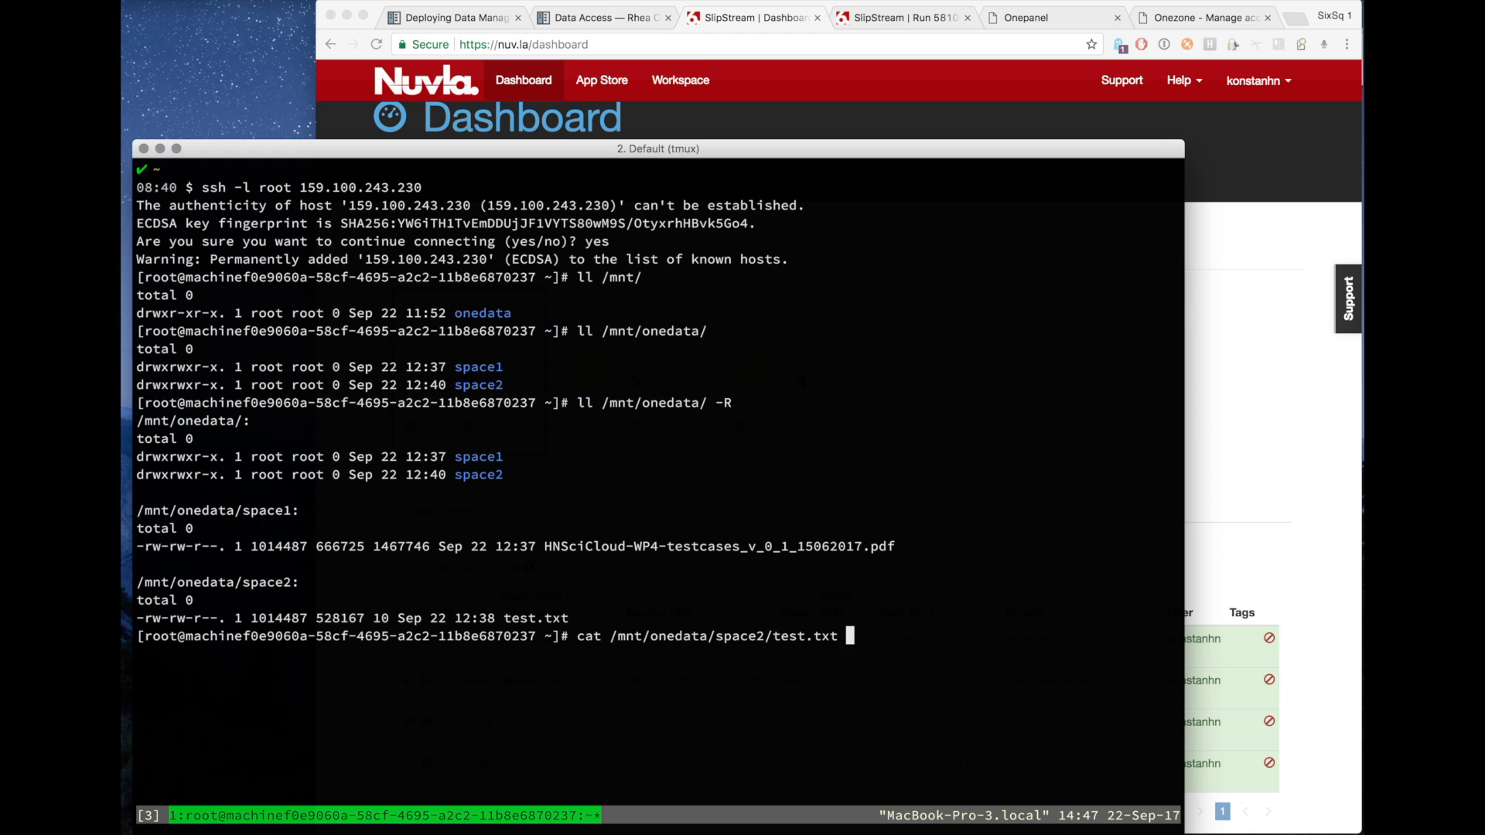
{"action": "key", "text": "Return"}
Overwrite /mnt/onedata/space2/test.txt with the output of date and print the file again.
{"action": "key", "text": "Up"}
{"action": "key", "text": "ctrl+a"}
{"action": "key", "text": "Delete"}
{"action": "key", "text": "Delete"}
{"action": "key", "text": "Delete"}
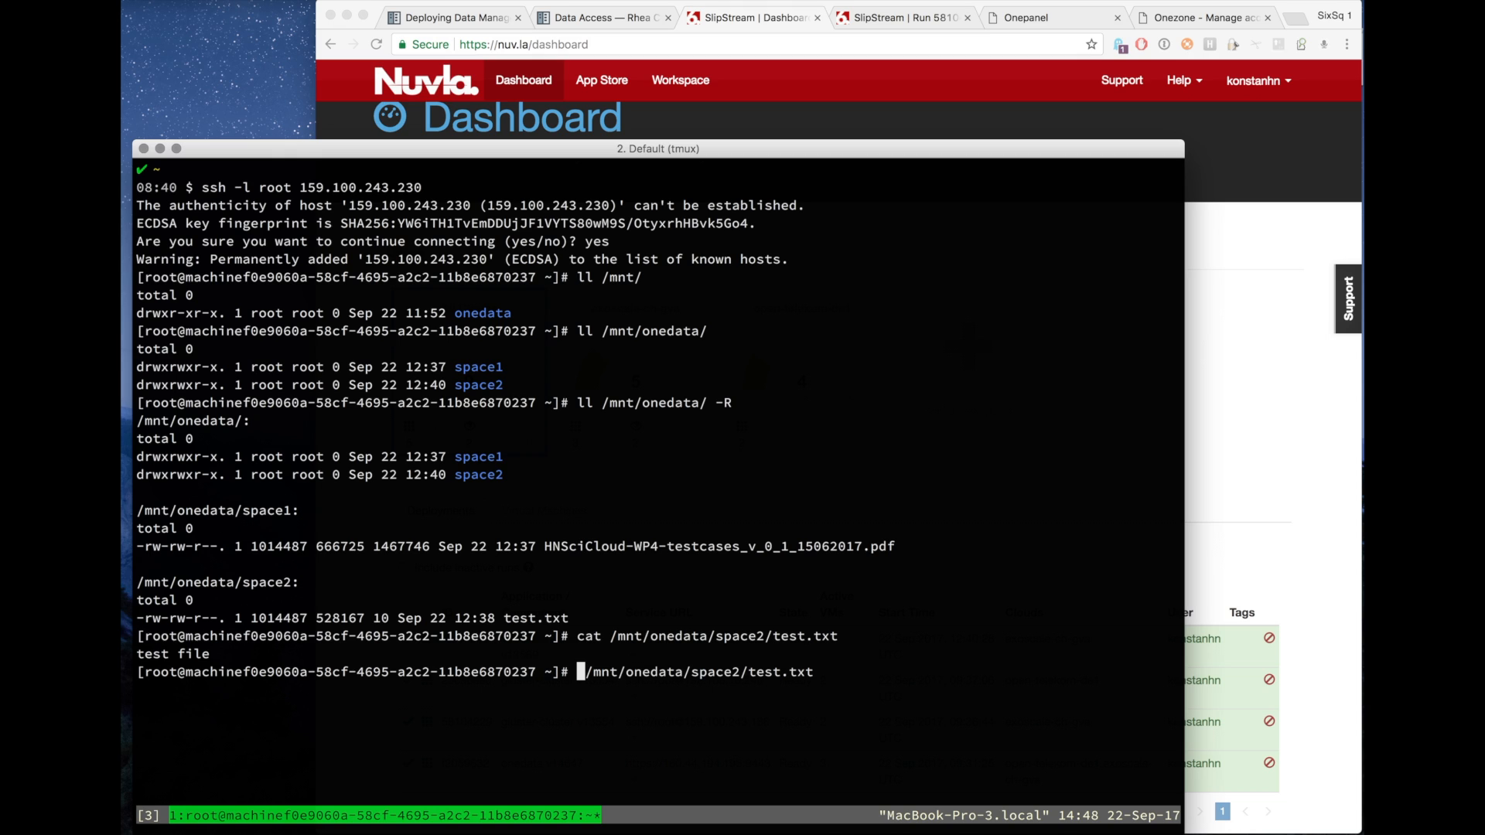
{"action": "type", "text": "echo "}
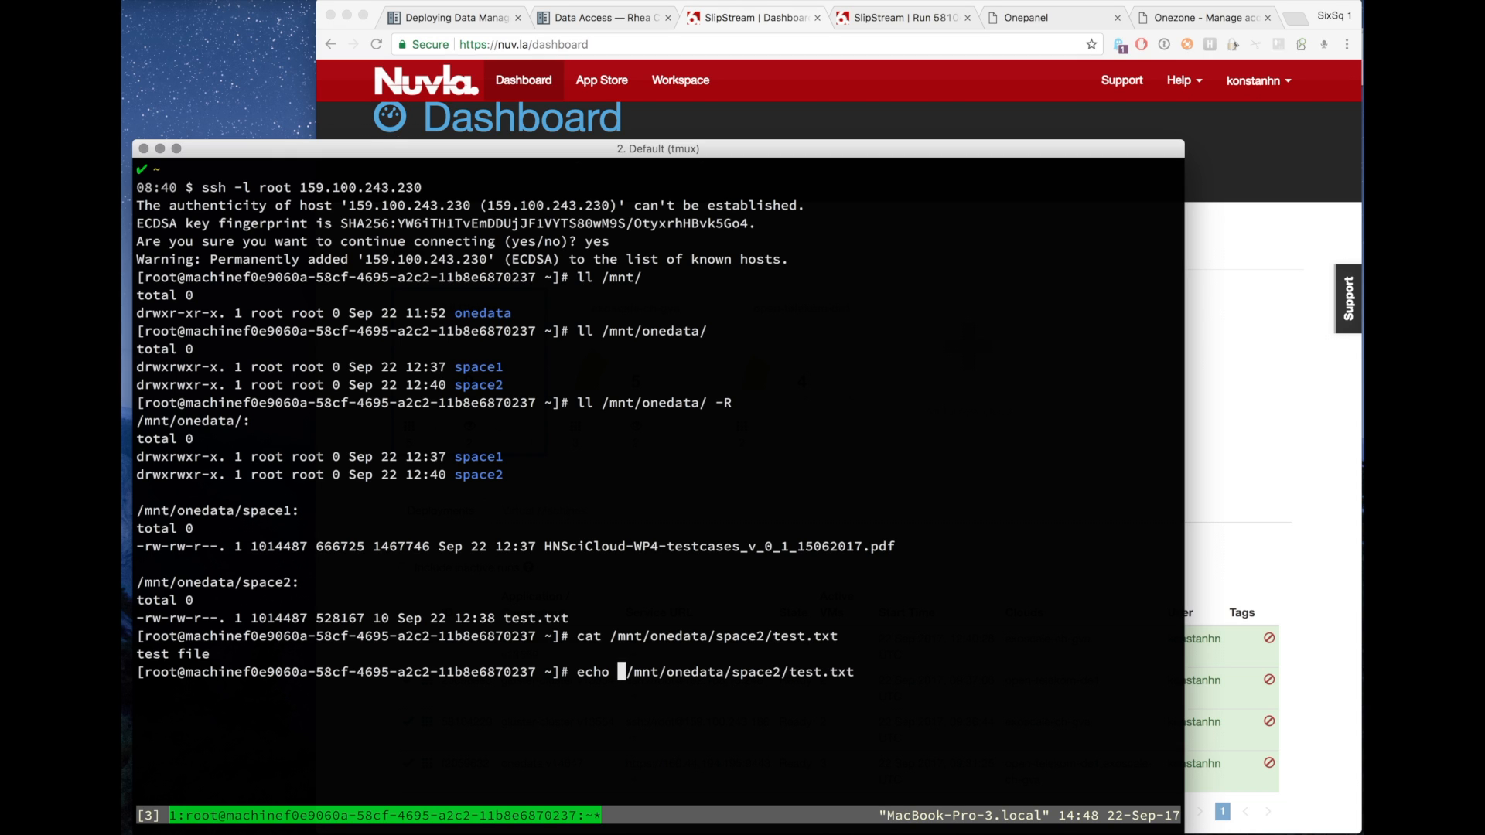
{"action": "type", "text": "$()"}
{"action": "key", "text": "Left"}
{"action": "type", "text": "date"}
{"action": "key", "text": "Right"}
{"action": "type", "text": ">"}
{"action": "key", "text": "Return"}
{"action": "key", "text": "Up"}
{"action": "key", "text": "Up"}
{"action": "key", "text": "Return"}
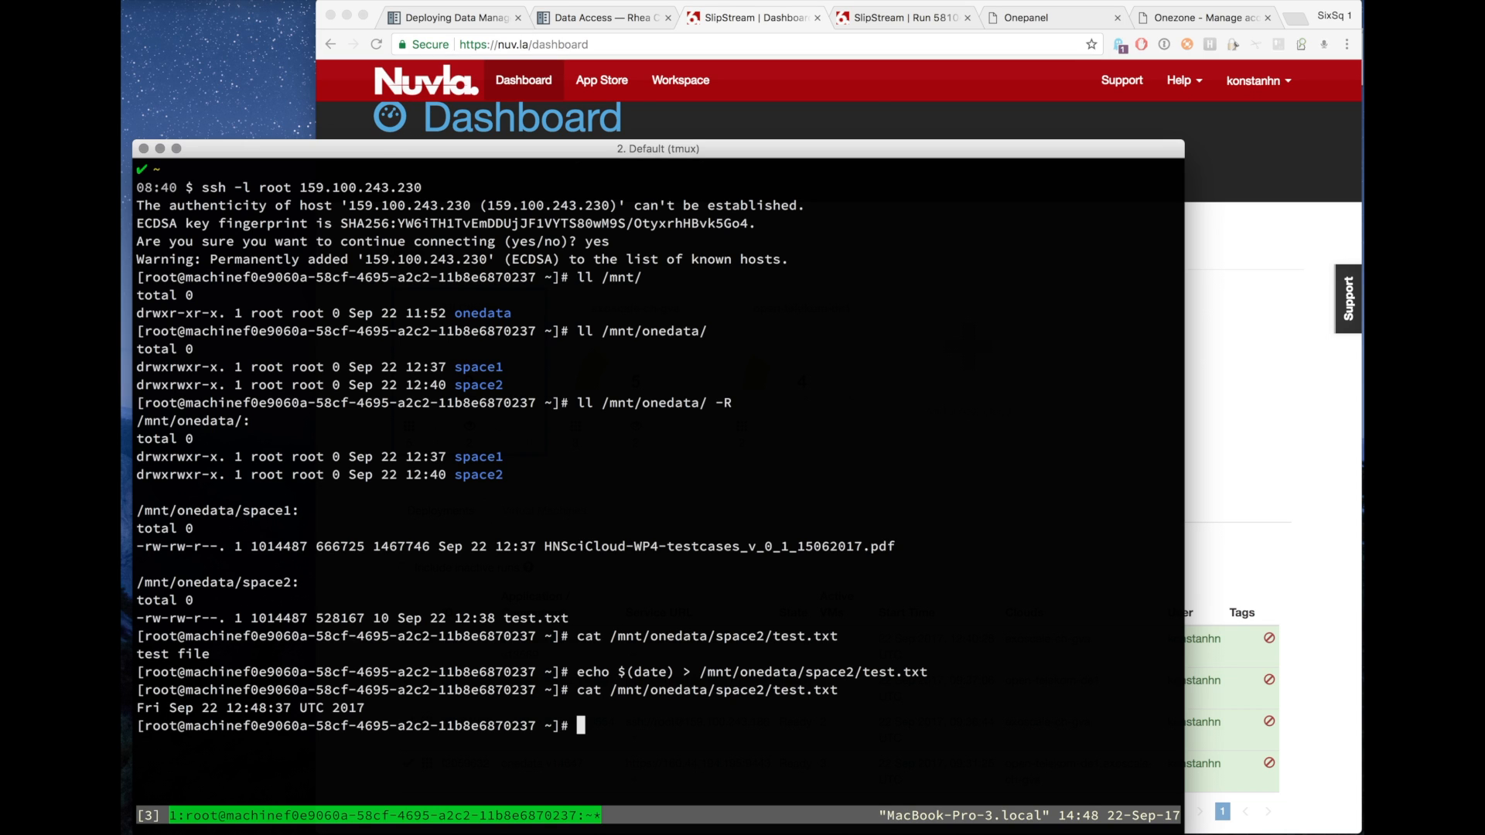
{"action": "key", "text": "Return"}
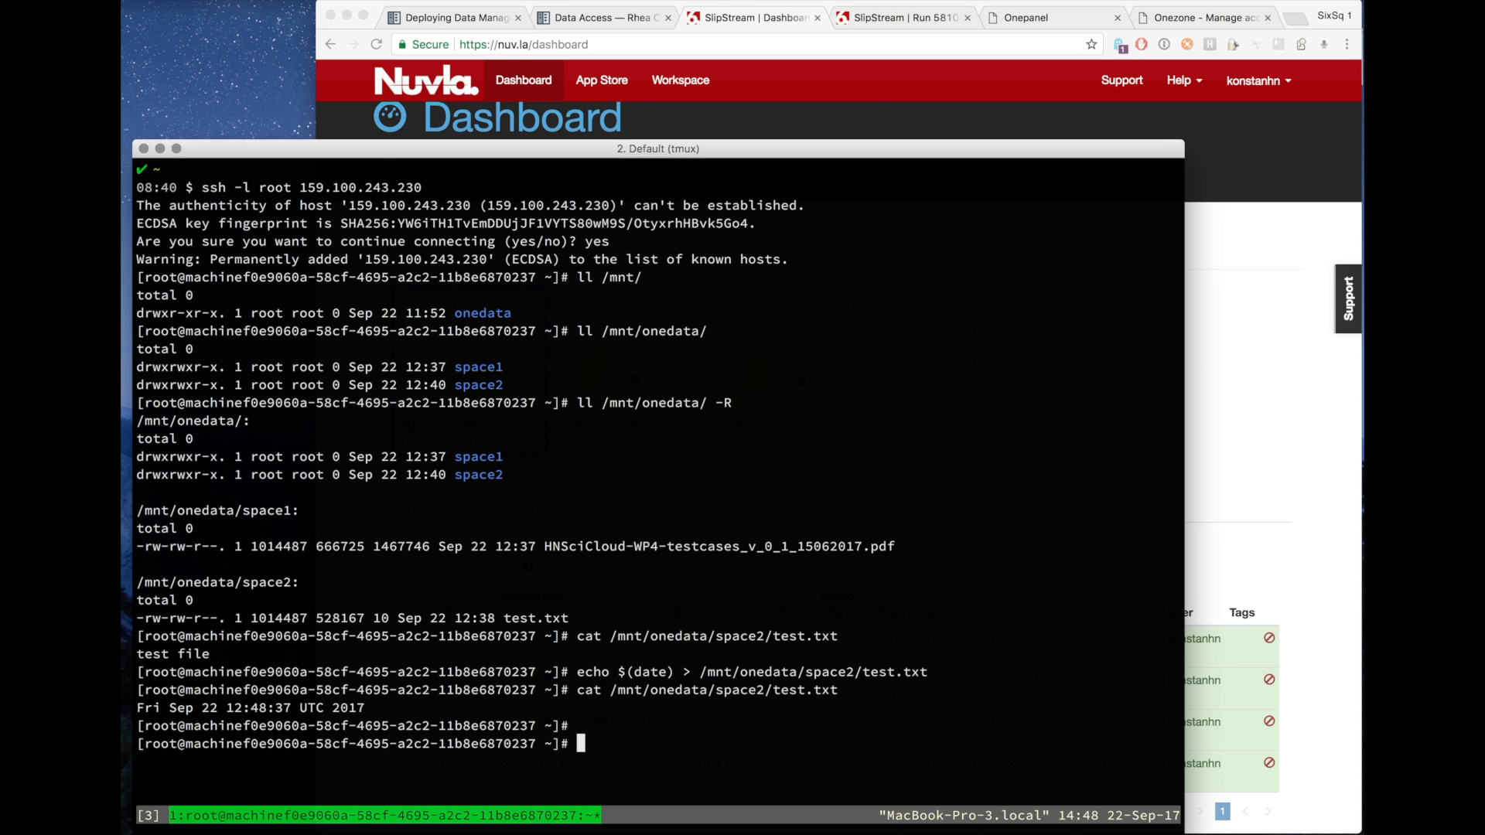
Open the provider's files from the Onezone account page and switch the data browser to space2.
{"action": "left_click", "coordinate": [1177, 17]}
{"action": "left_click", "coordinate": [1177, 17]}
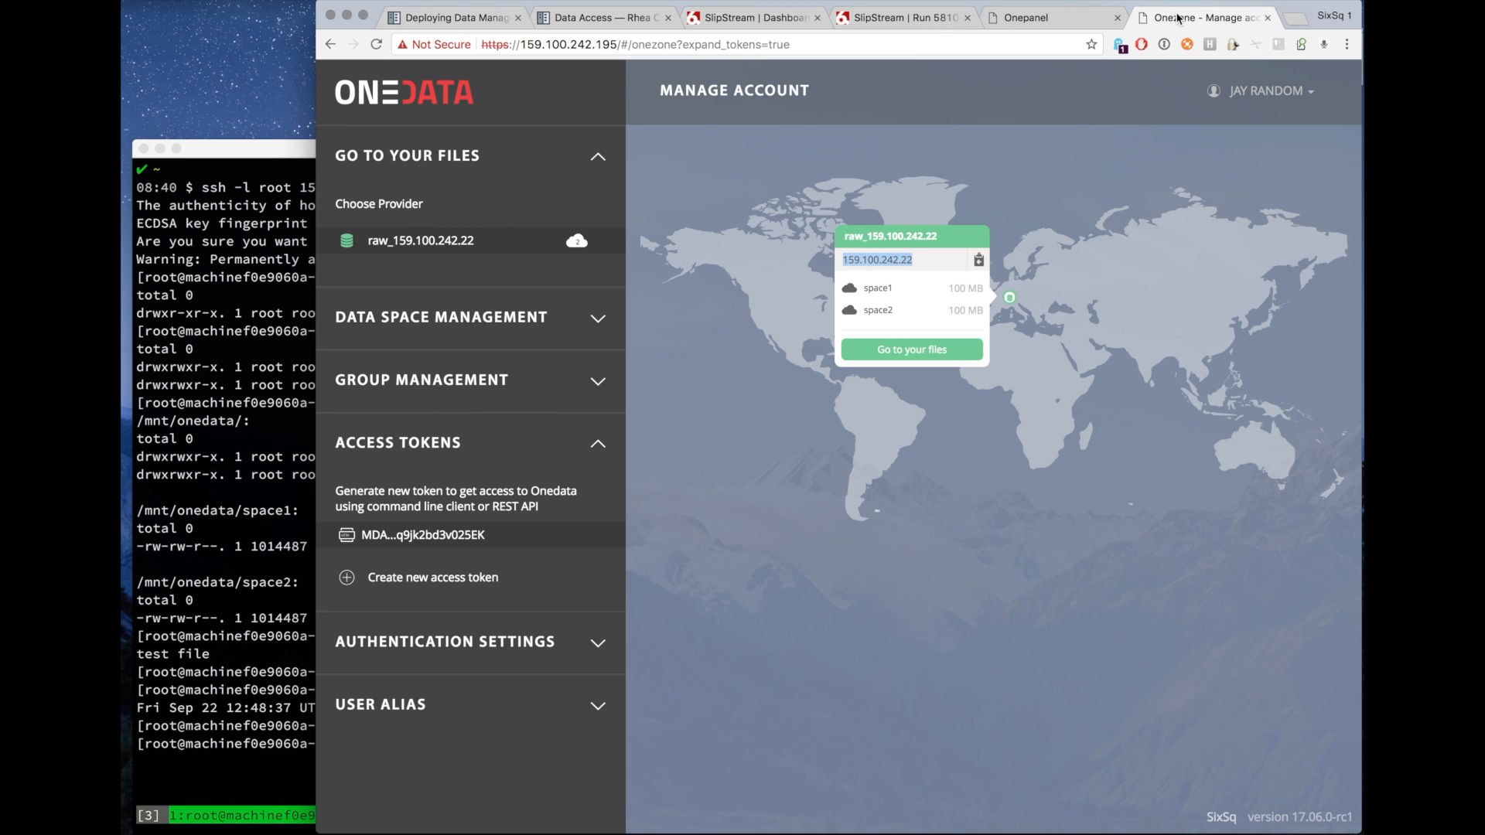
{"action": "left_click", "coordinate": [891, 354]}
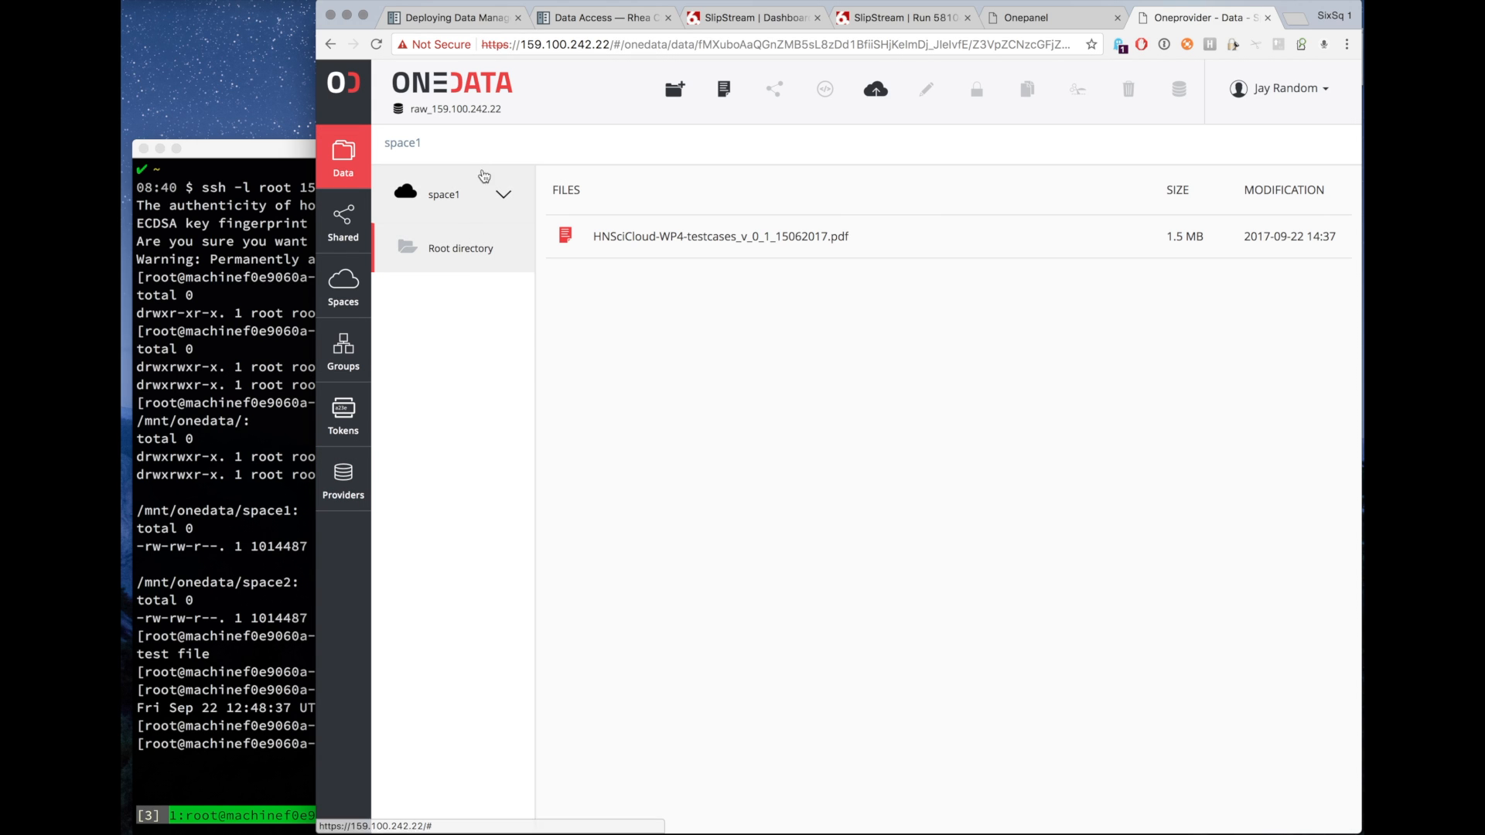
{"action": "left_click", "coordinate": [478, 196]}
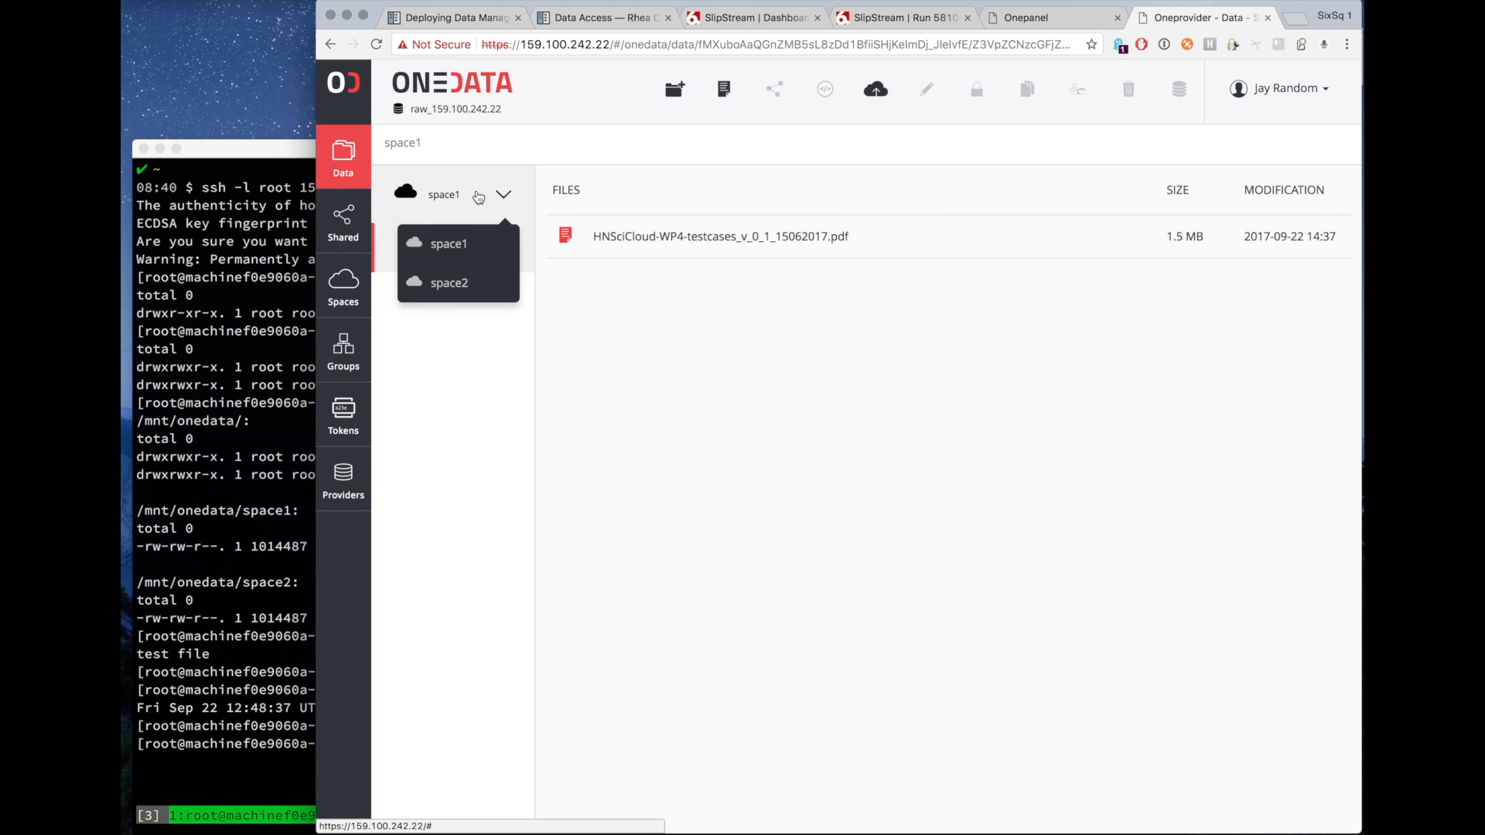
{"action": "left_click", "coordinate": [457, 281]}
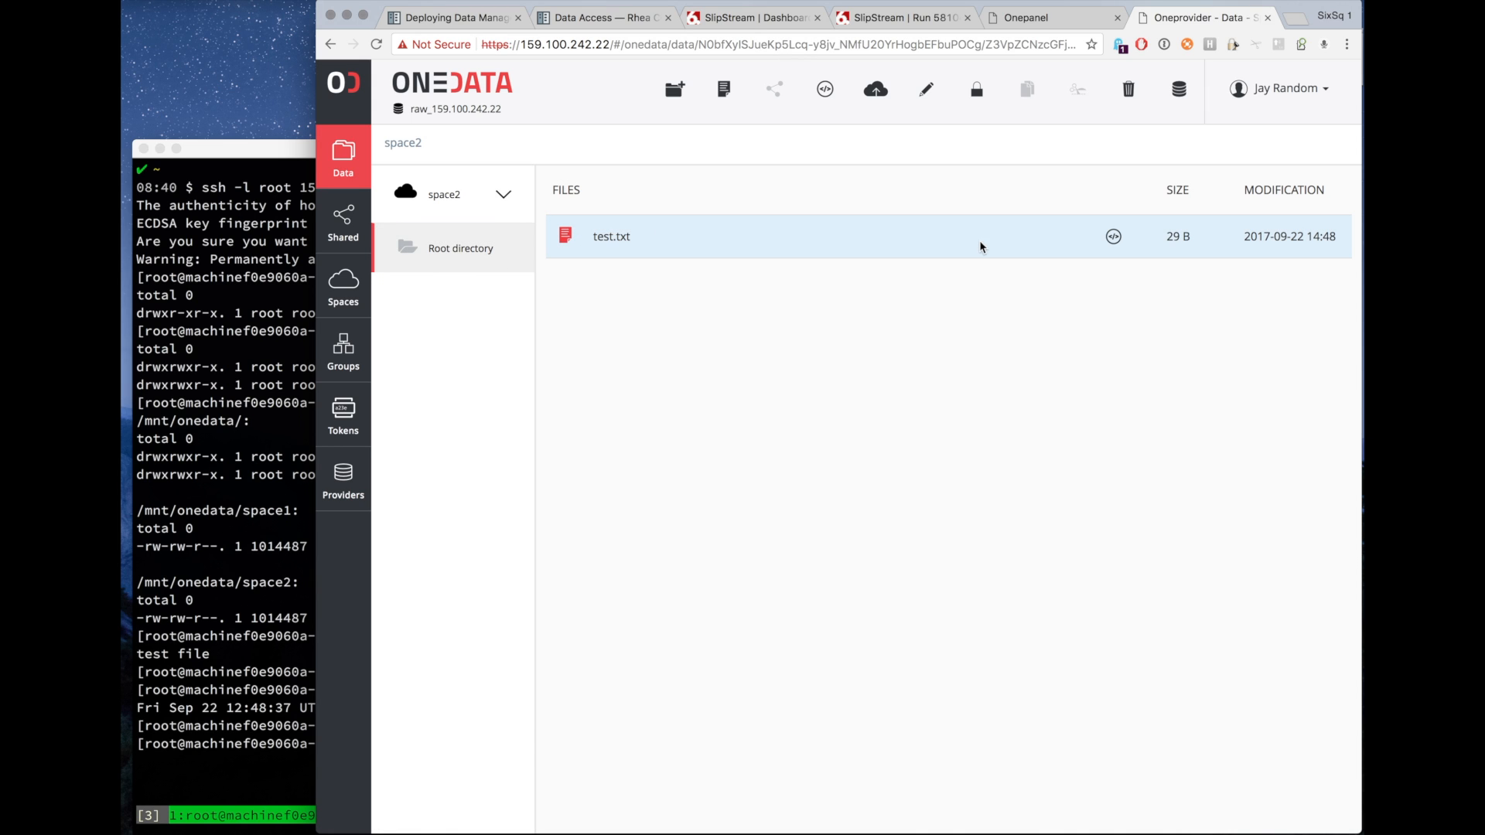
Download test.txt from space2 and open it in the text editor to inspect its contents, skipping the editor update.
{"action": "left_click", "coordinate": [1113, 236]}
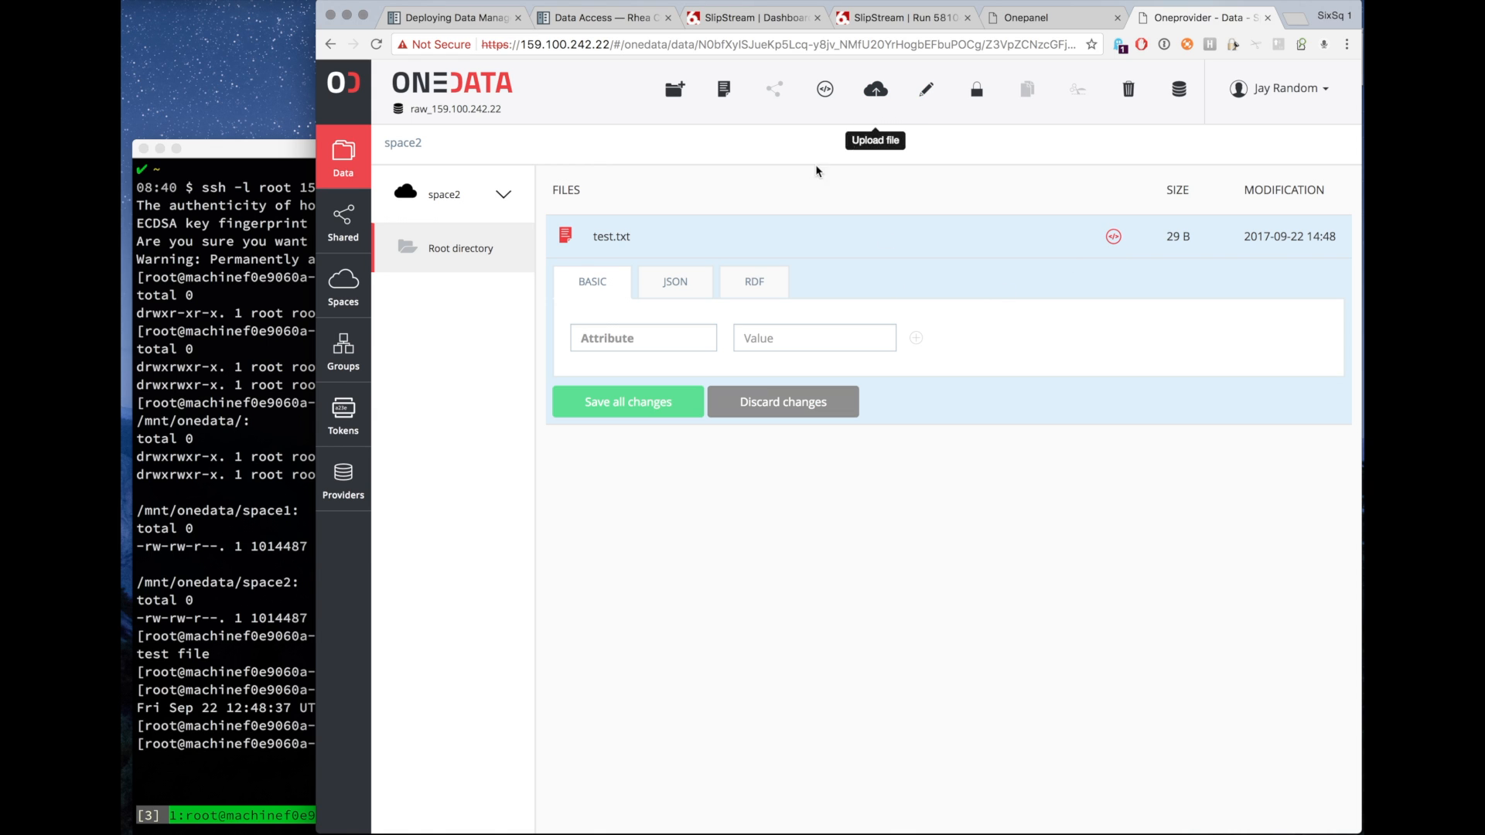
{"action": "double_click", "coordinate": [621, 239]}
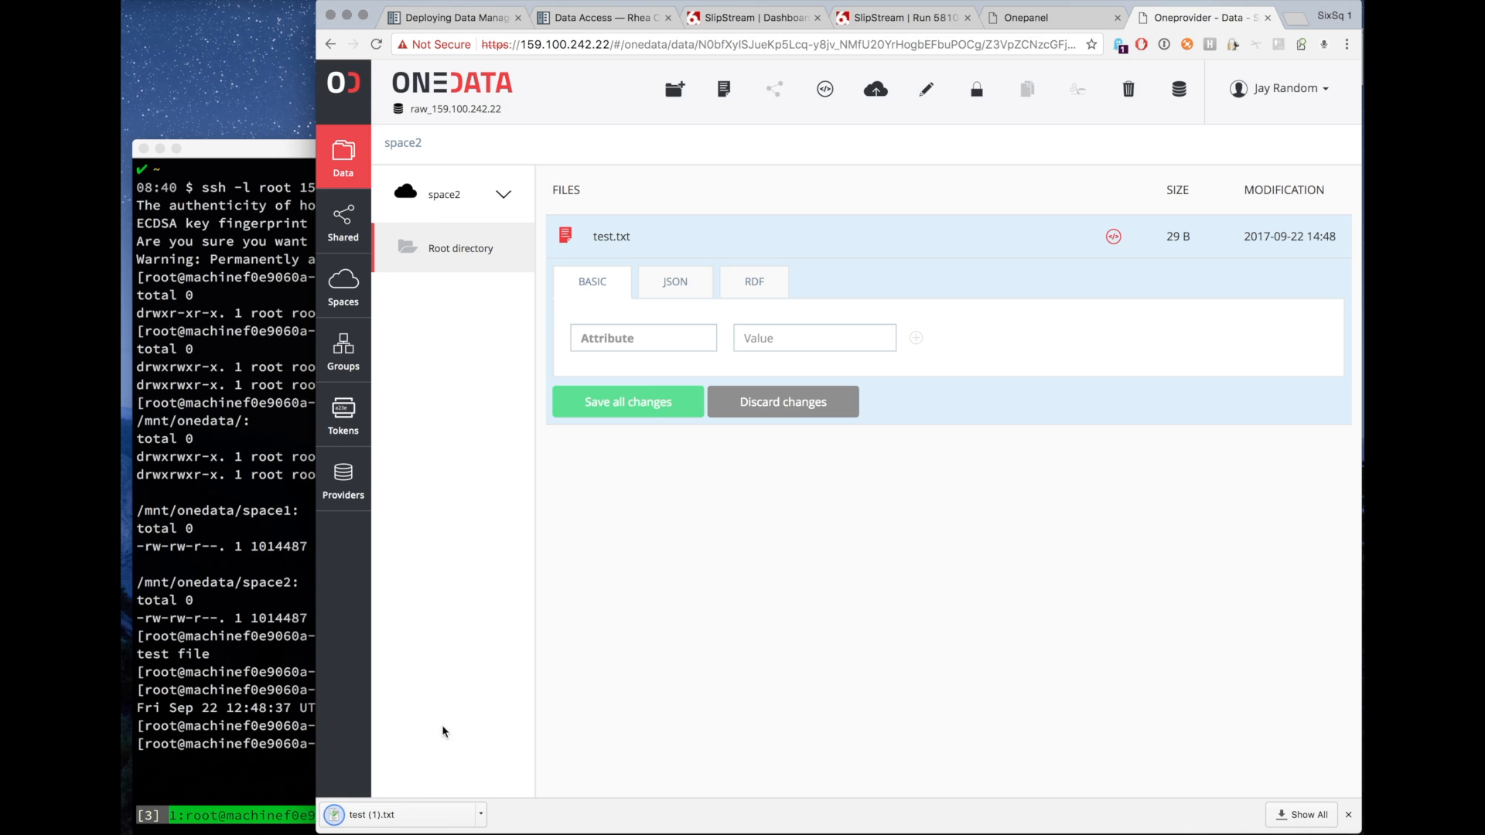
{"action": "left_click", "coordinate": [413, 816]}
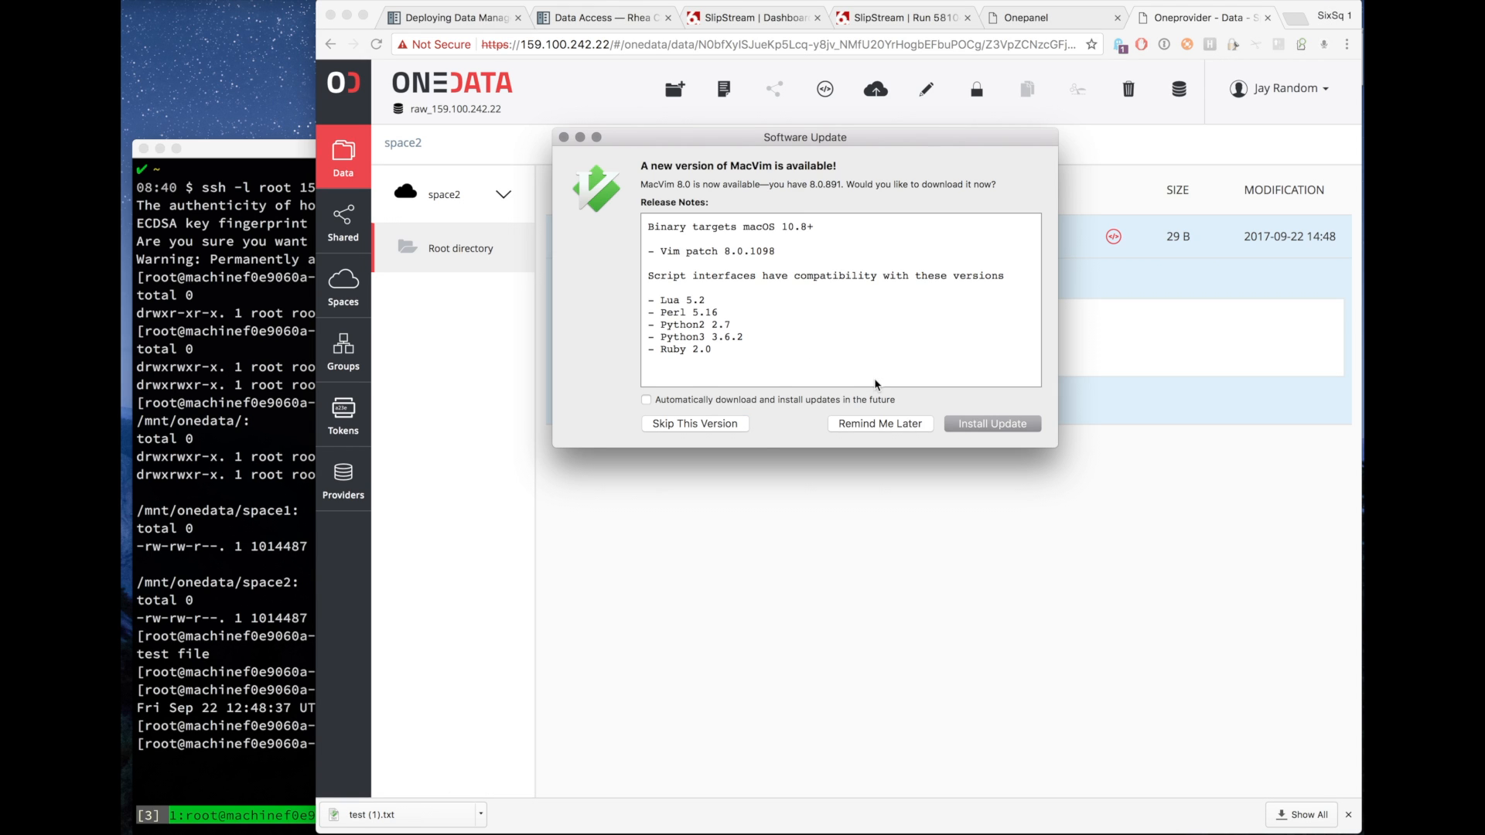
{"action": "left_click", "coordinate": [696, 424]}
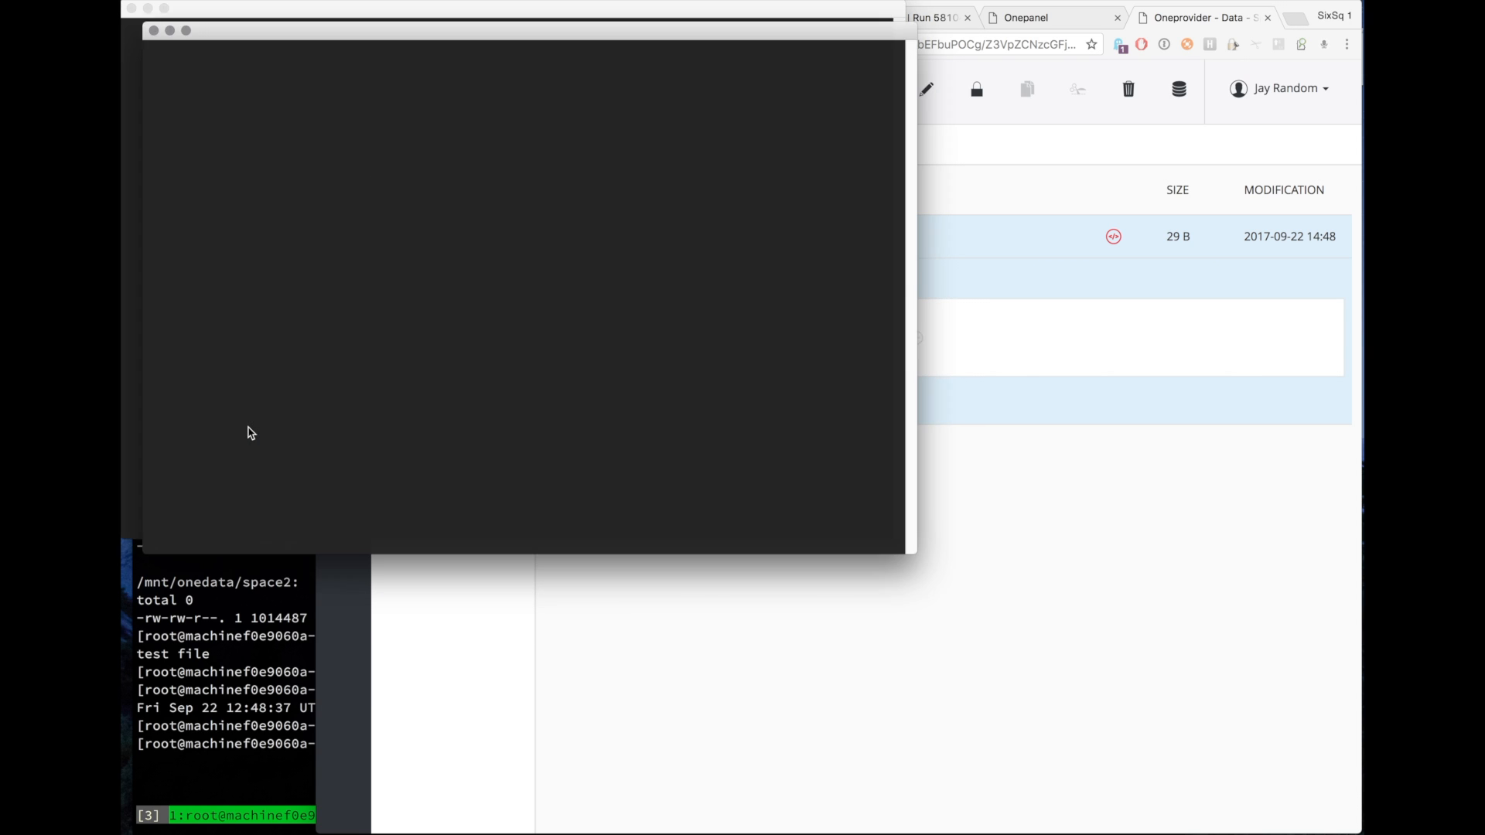
{"action": "key", "text": "e"}
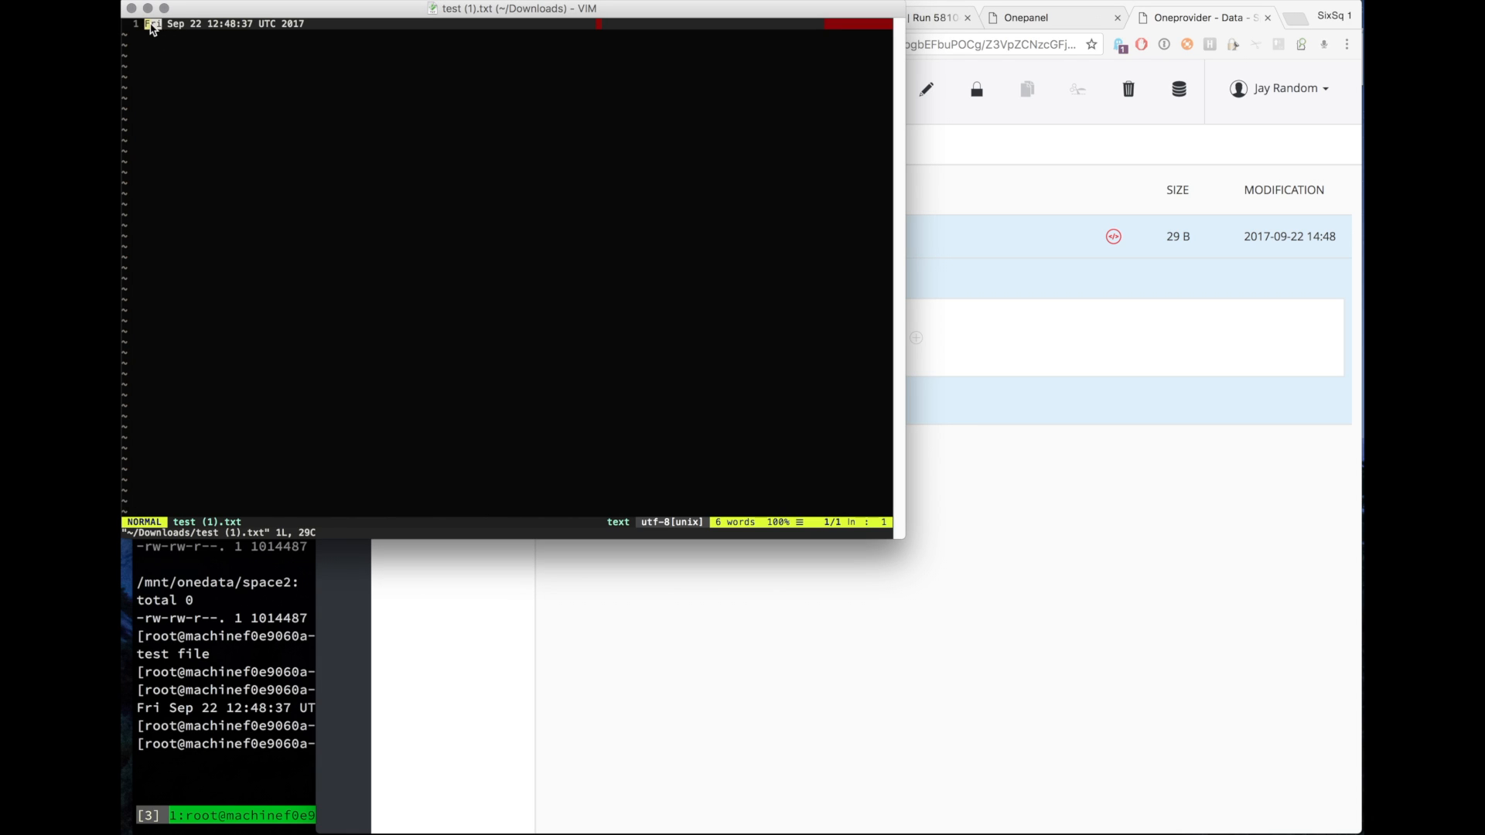
{"action": "left_click_drag", "start_coordinate": [151, 25], "coordinate": [305, 32]}
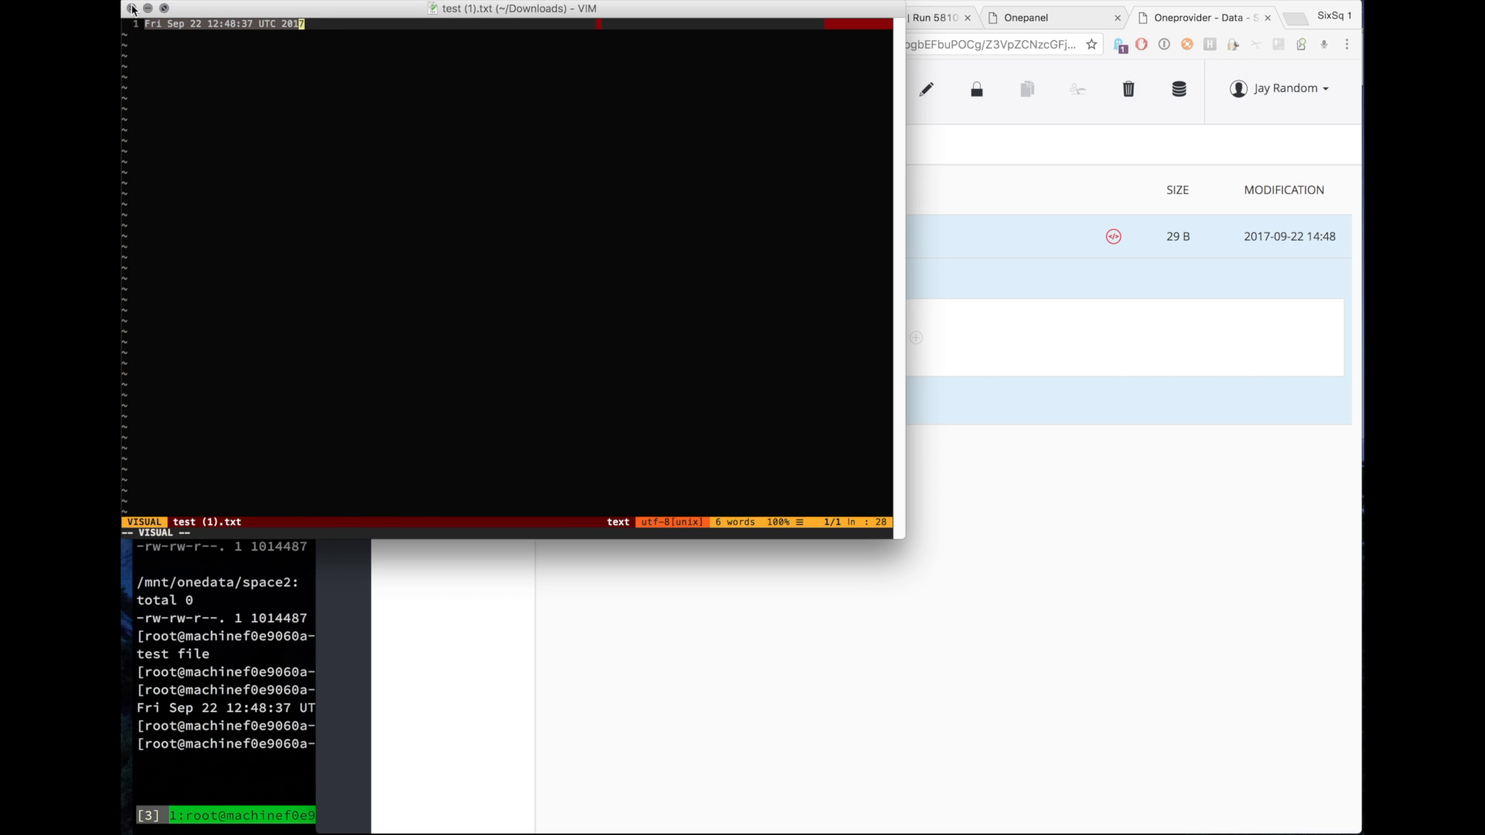
{"action": "left_click", "coordinate": [133, 9]}
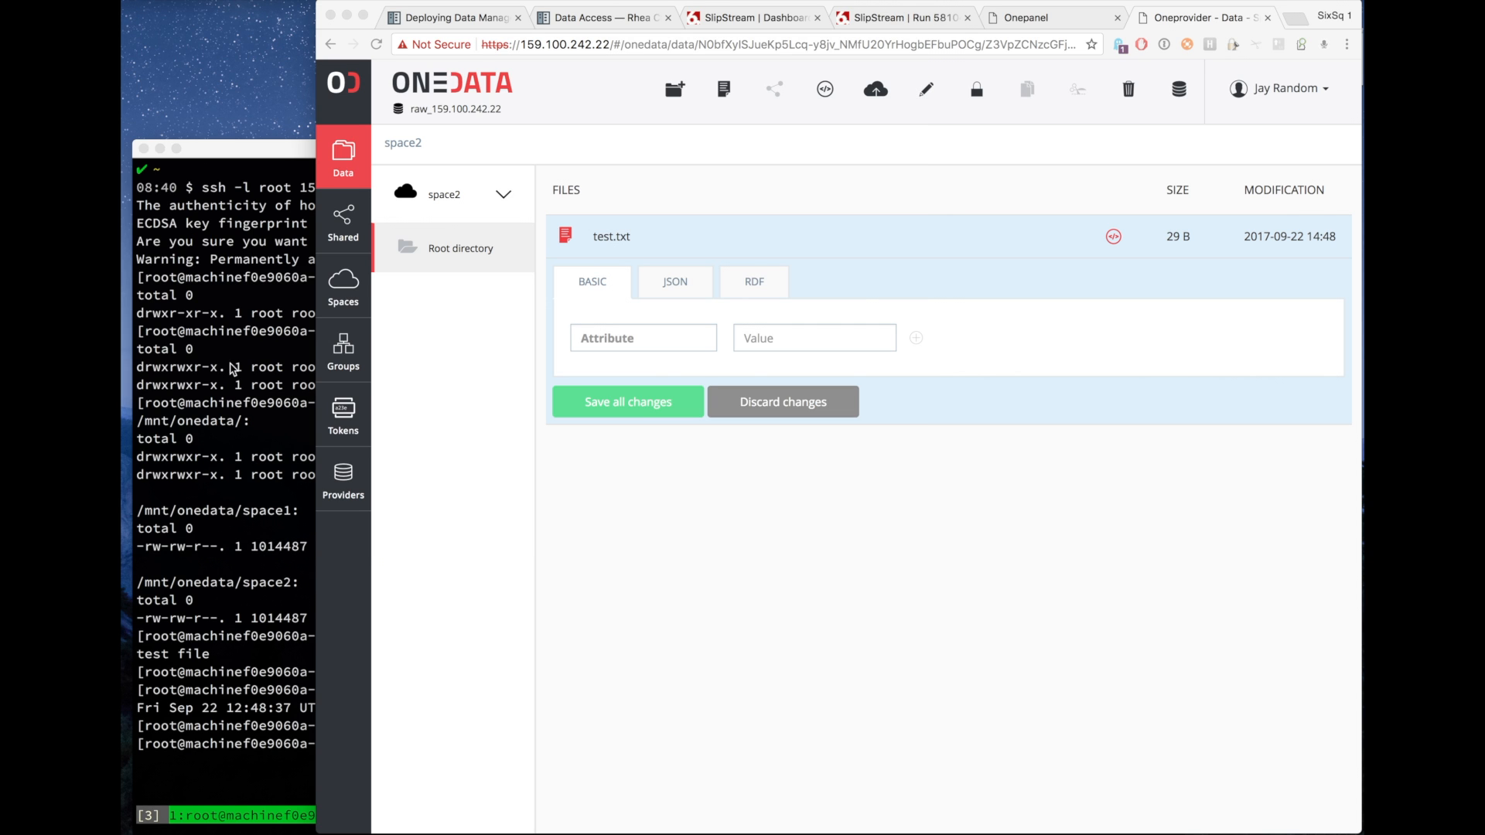
{"action": "left_click", "coordinate": [239, 459]}
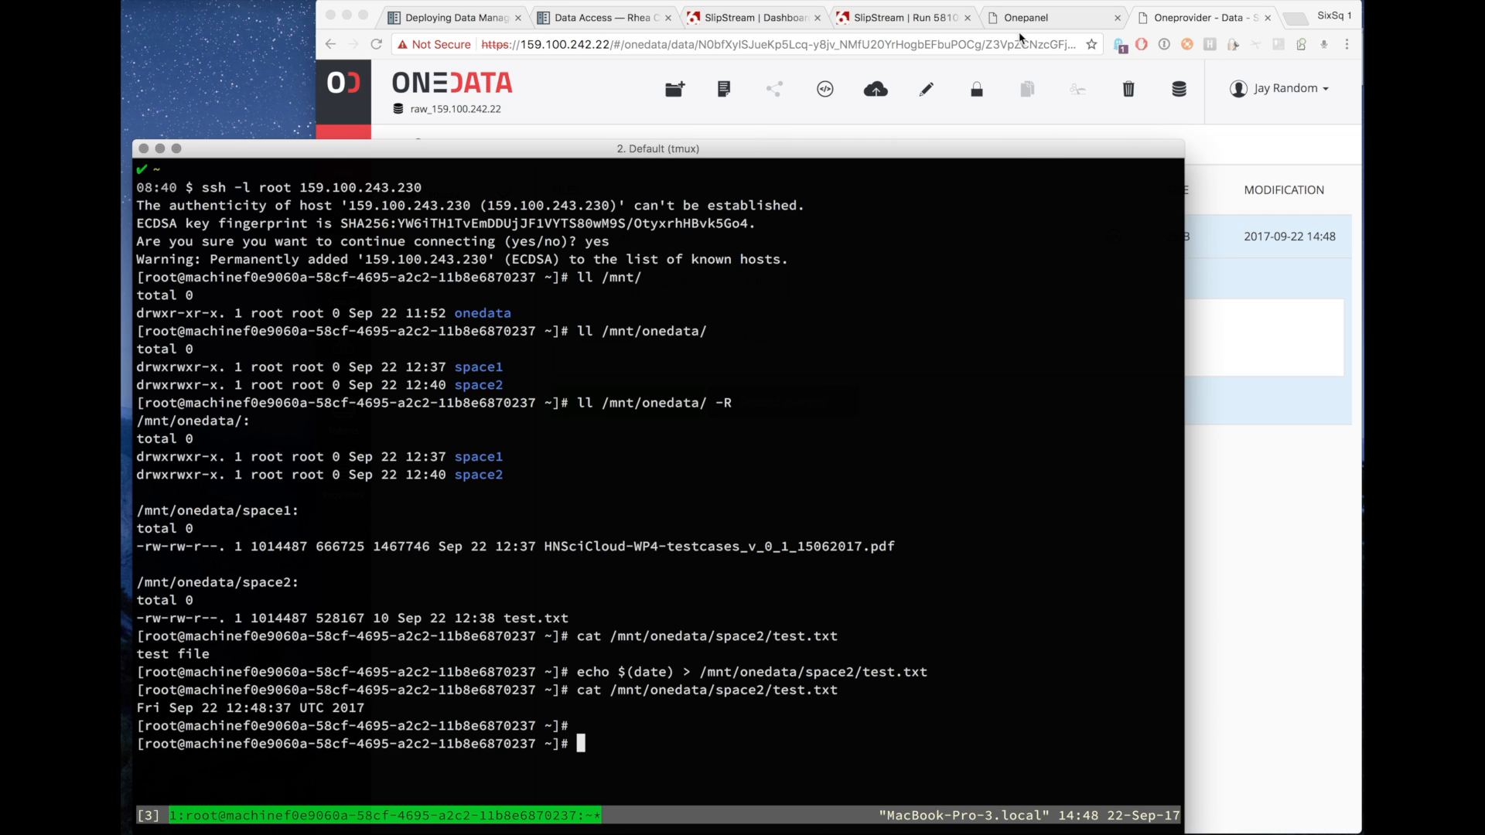
{"action": "left_click", "coordinate": [503, 91]}
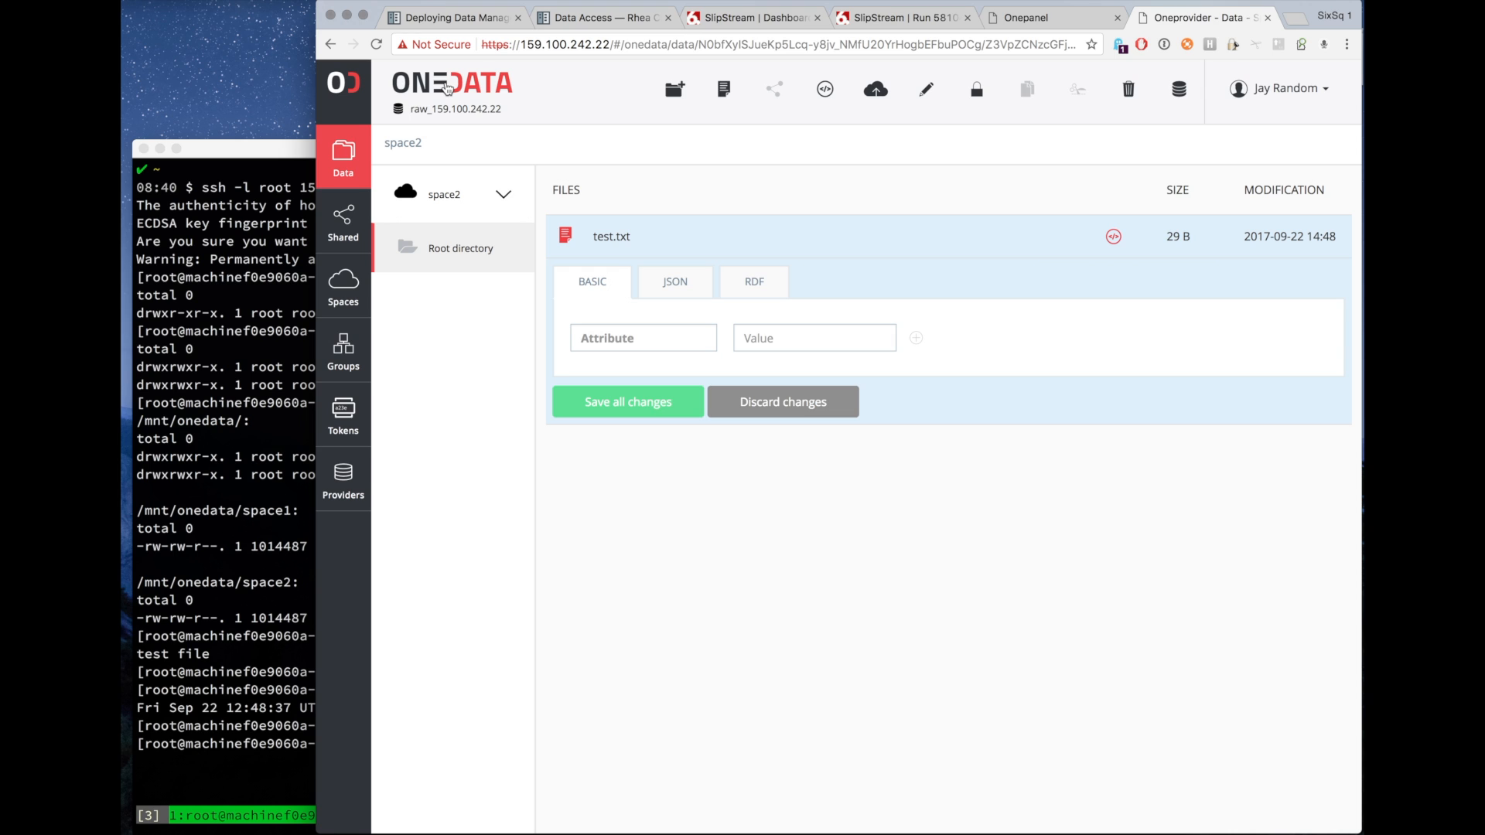
{"action": "left_click", "coordinate": [754, 18]}
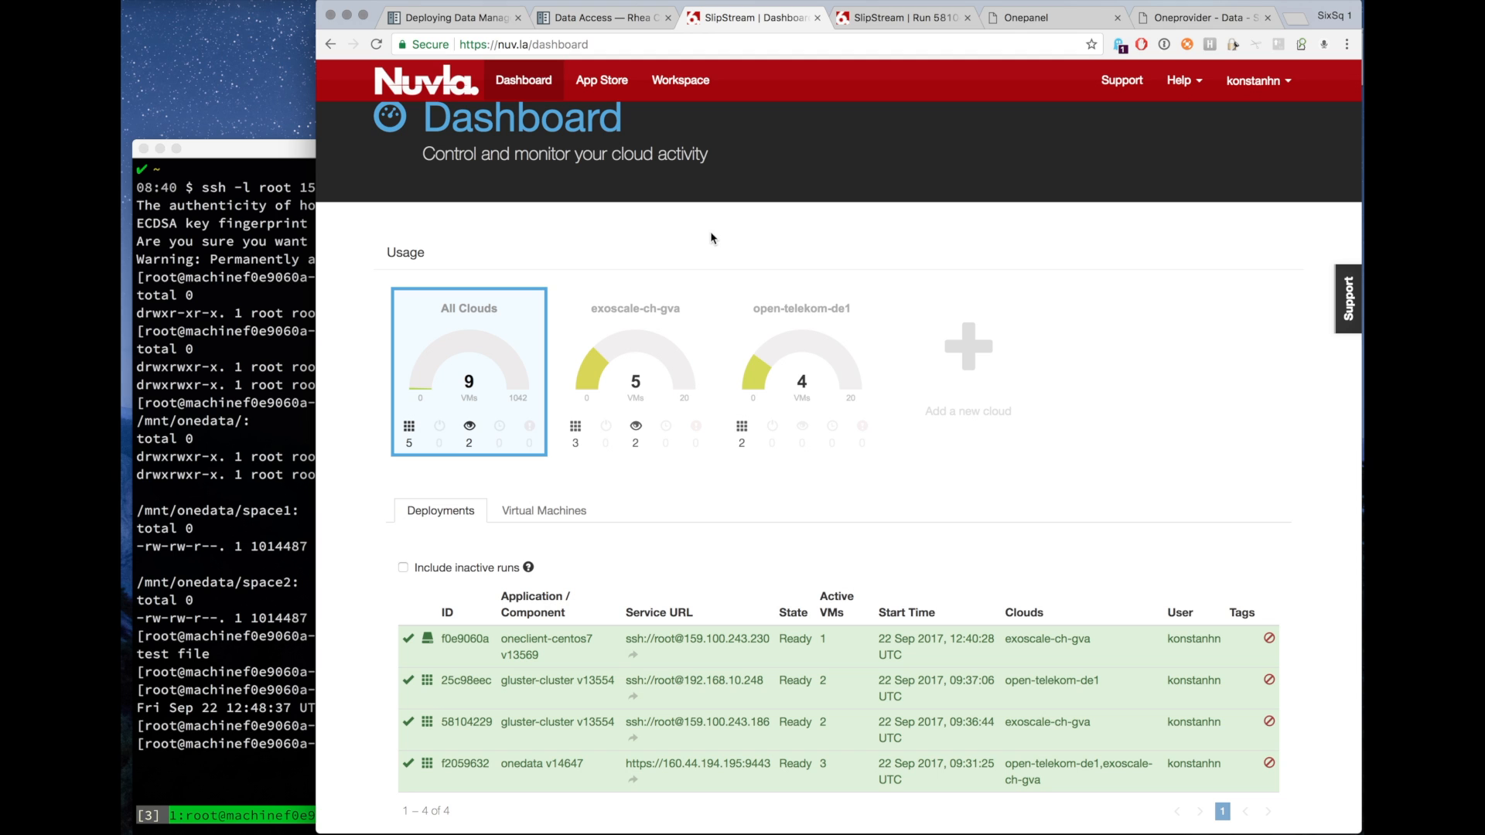
Browse the platform documentation sections on deploying data management services and on researcher data access.
{"action": "left_click", "coordinate": [578, 24]}
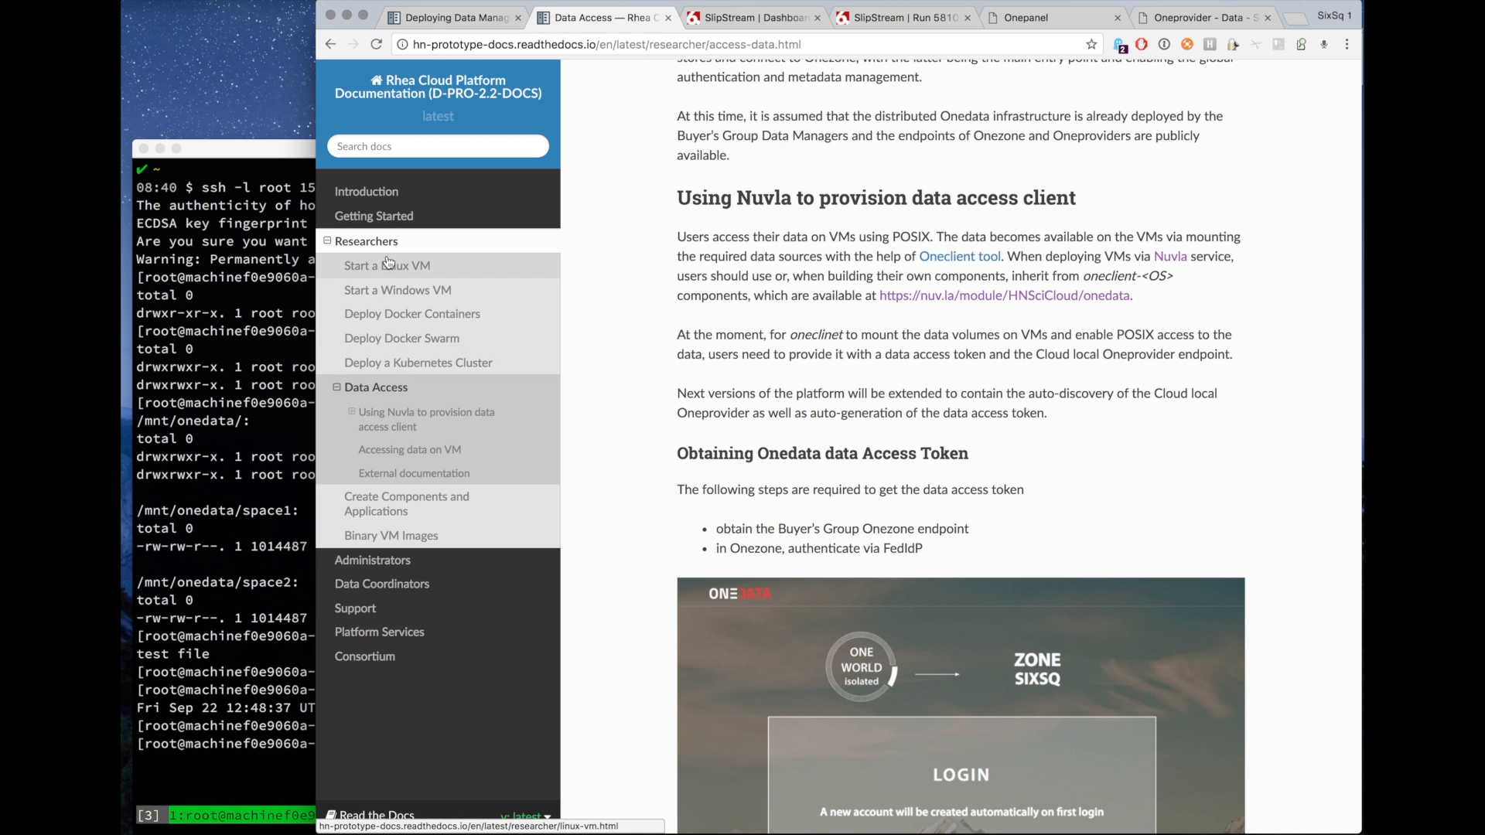
{"action": "left_click", "coordinate": [402, 587]}
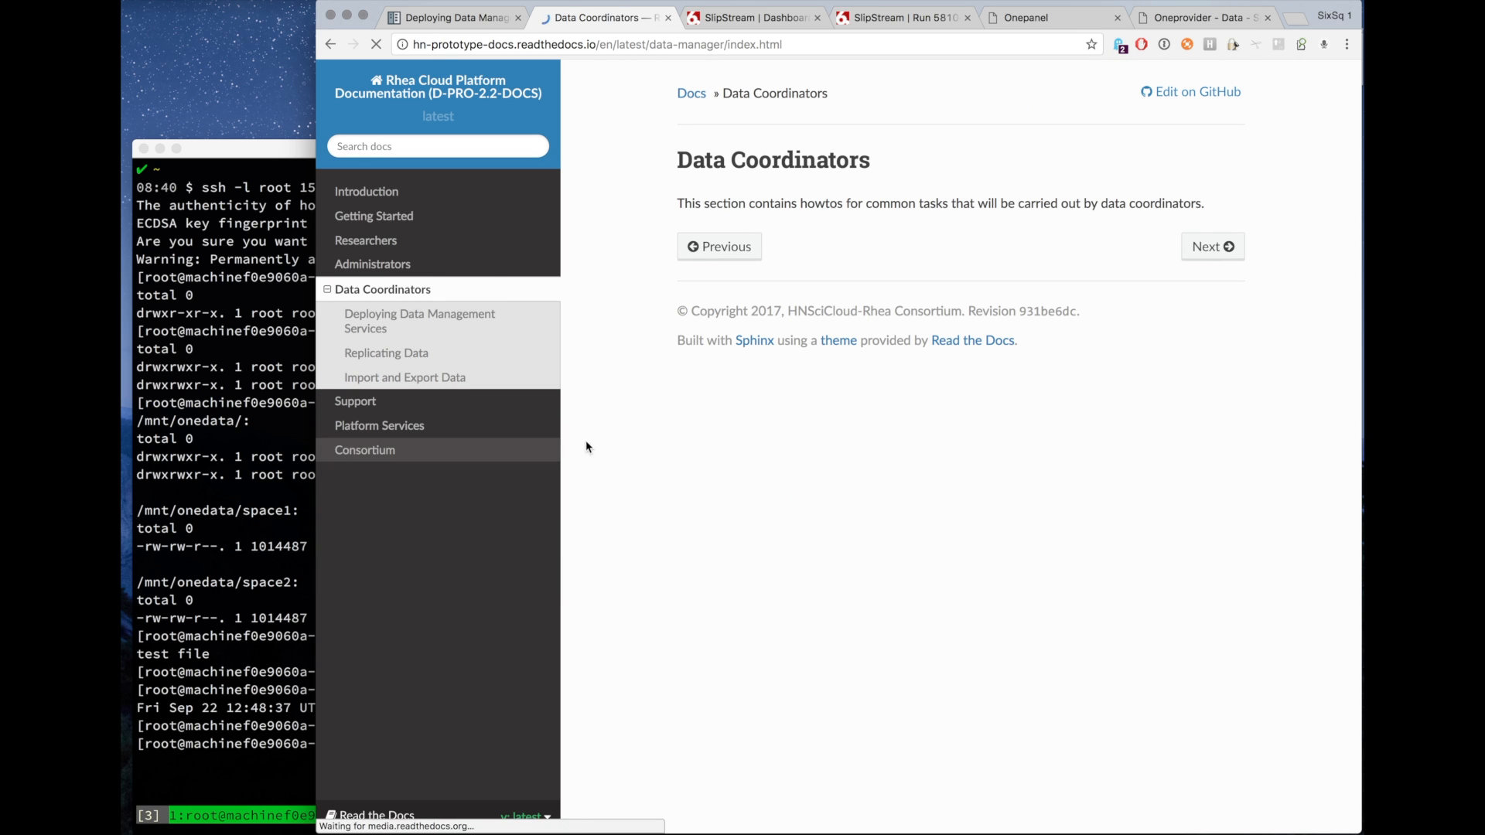
{"action": "left_click", "coordinate": [370, 318]}
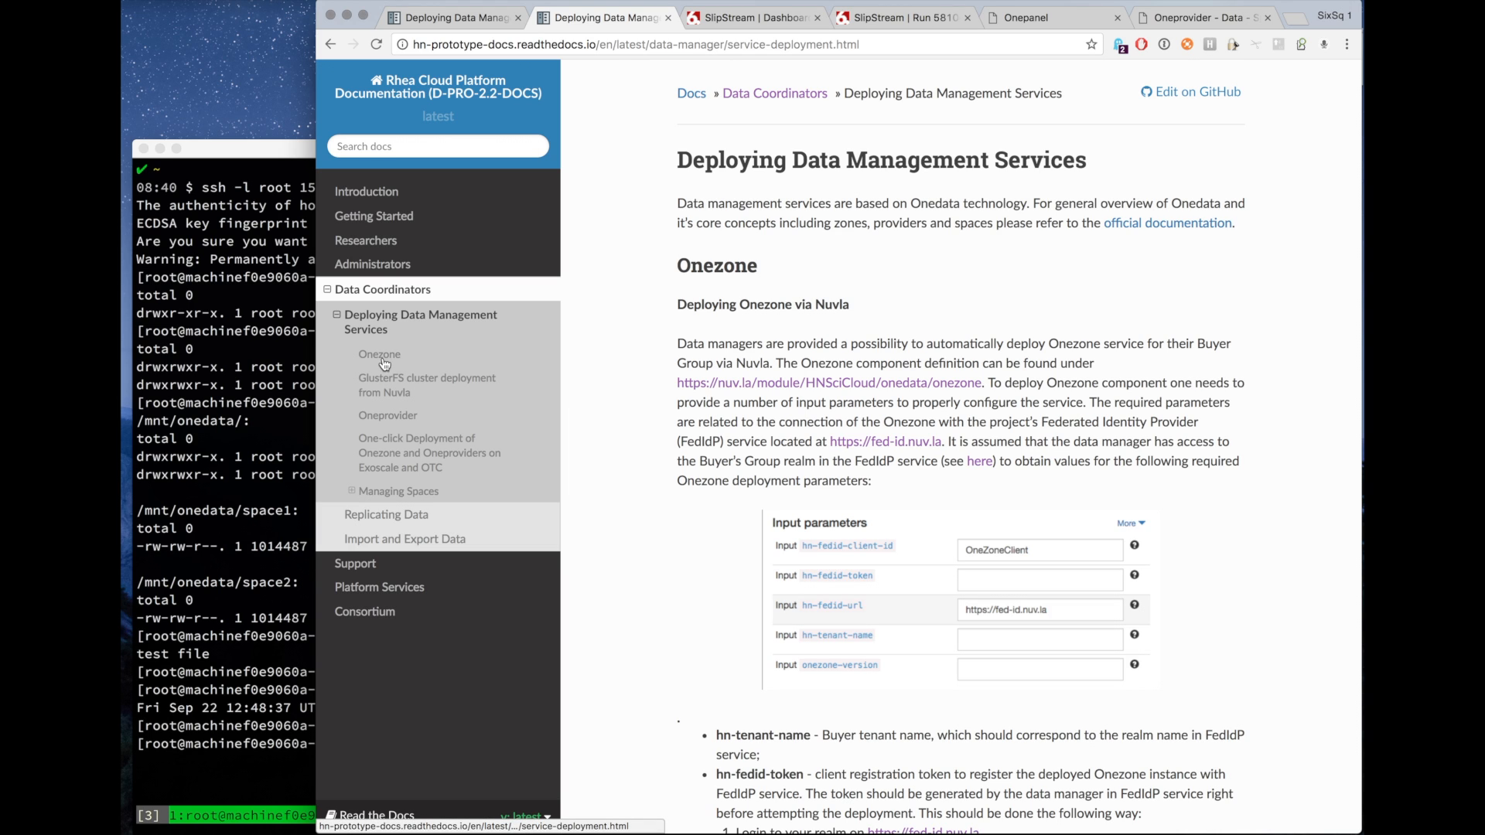
{"action": "left_click", "coordinate": [402, 460]}
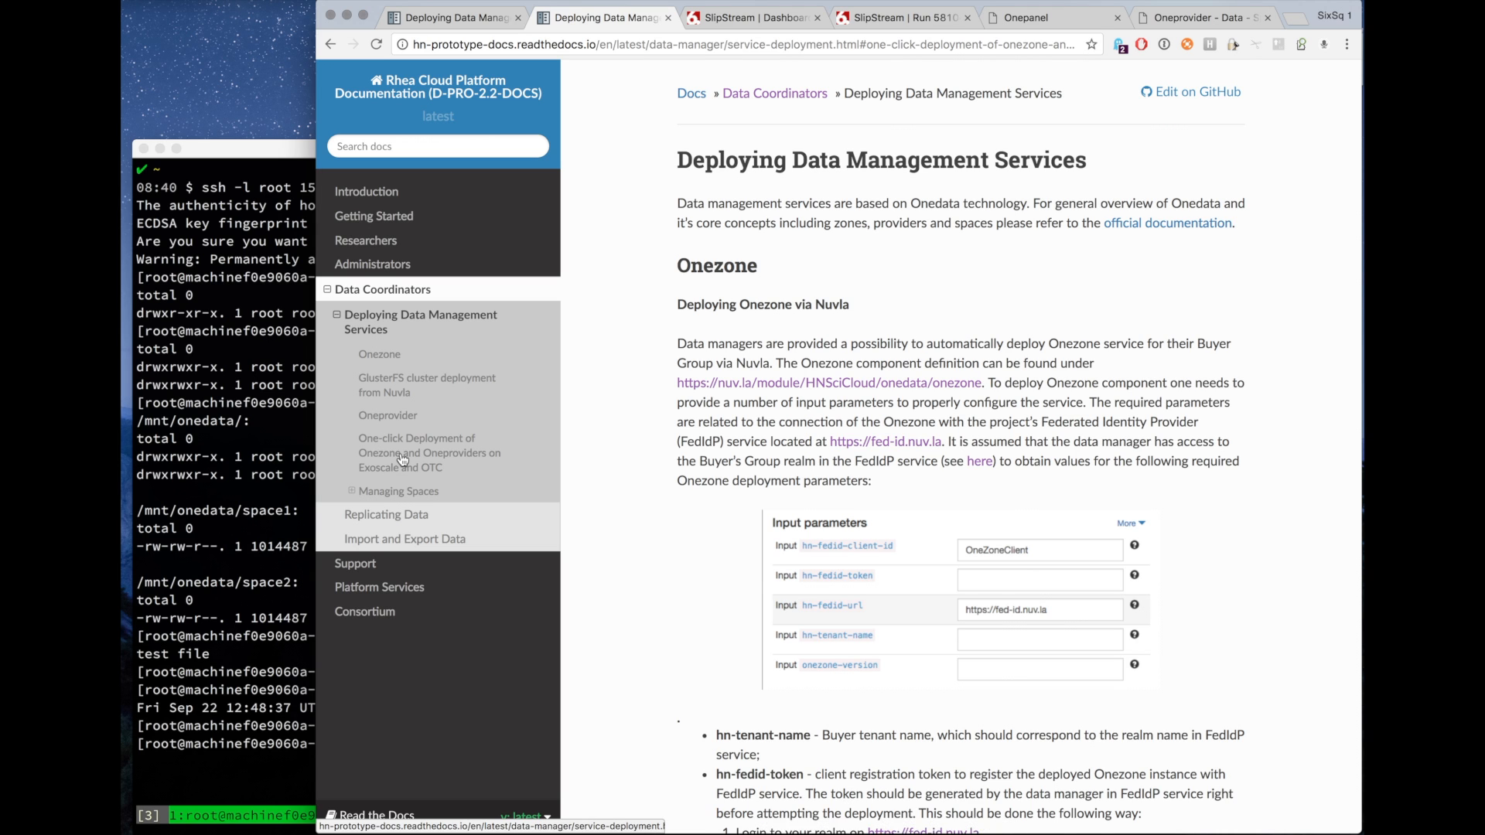
{"action": "scroll", "coordinate": [651, 554], "scroll_direction": "down", "scroll_amount": 2}
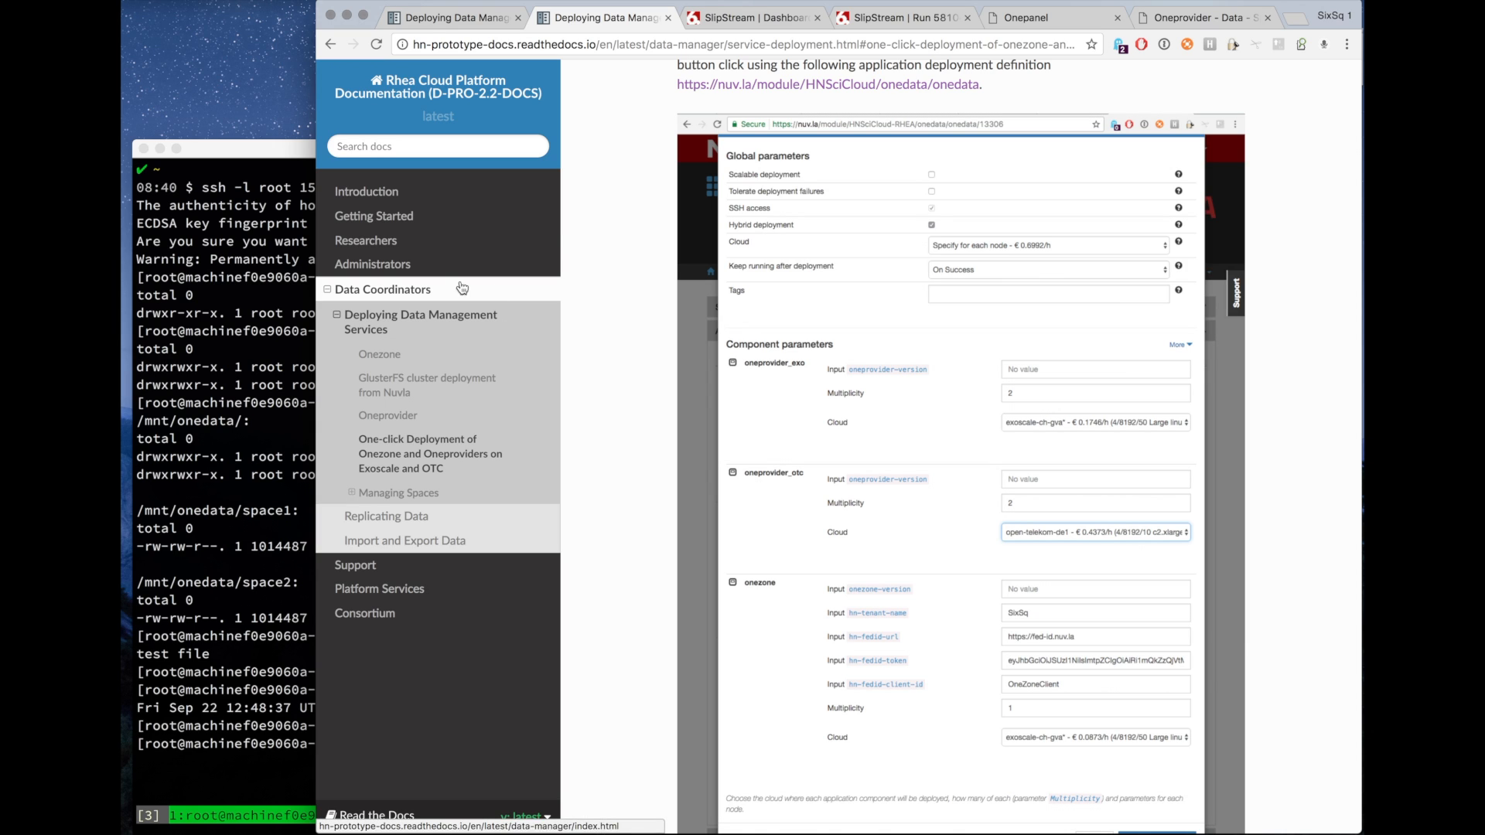
{"action": "left_click", "coordinate": [396, 245]}
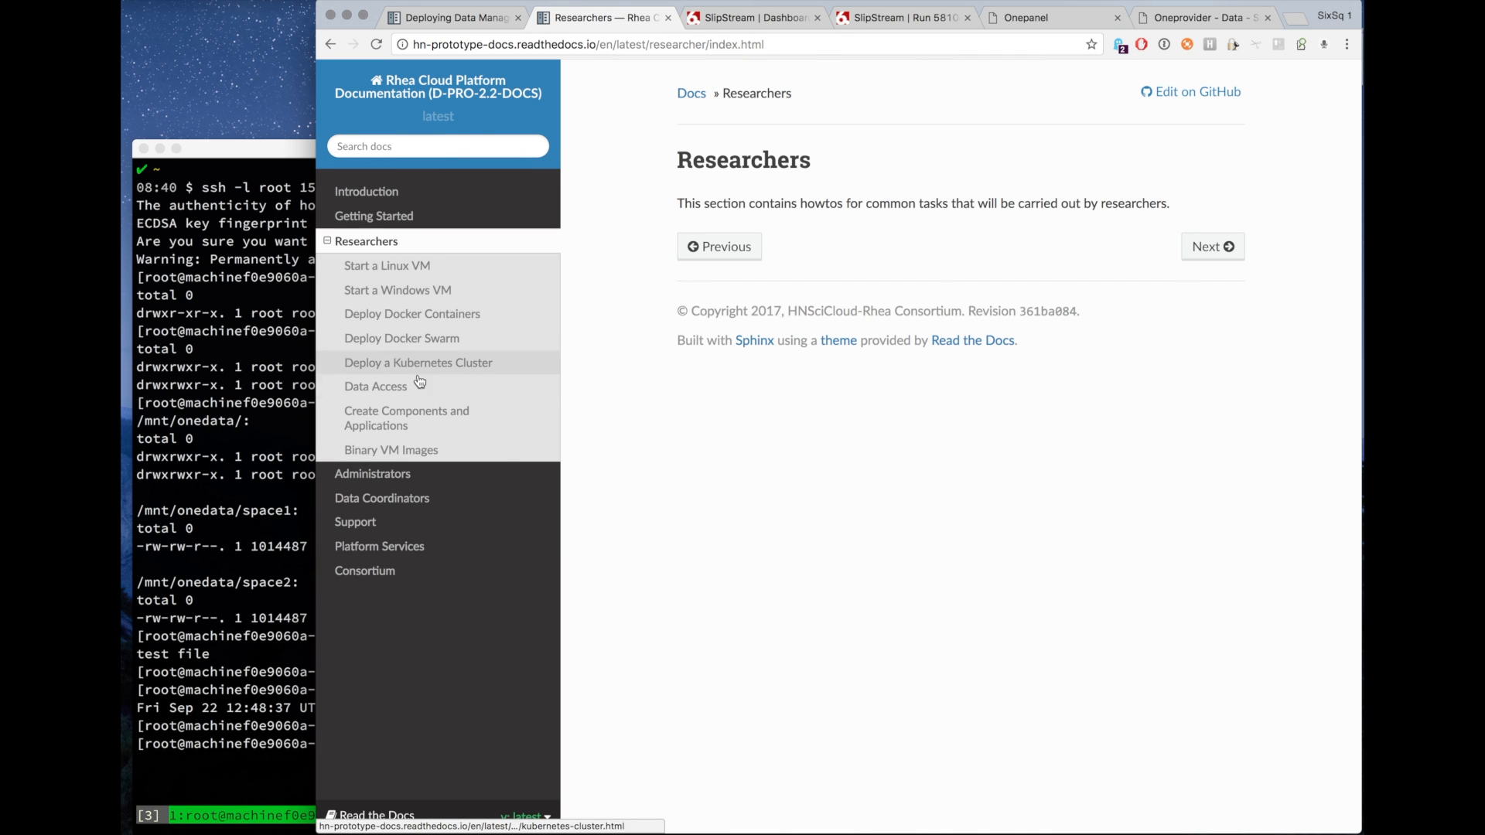
{"action": "left_click", "coordinate": [392, 389]}
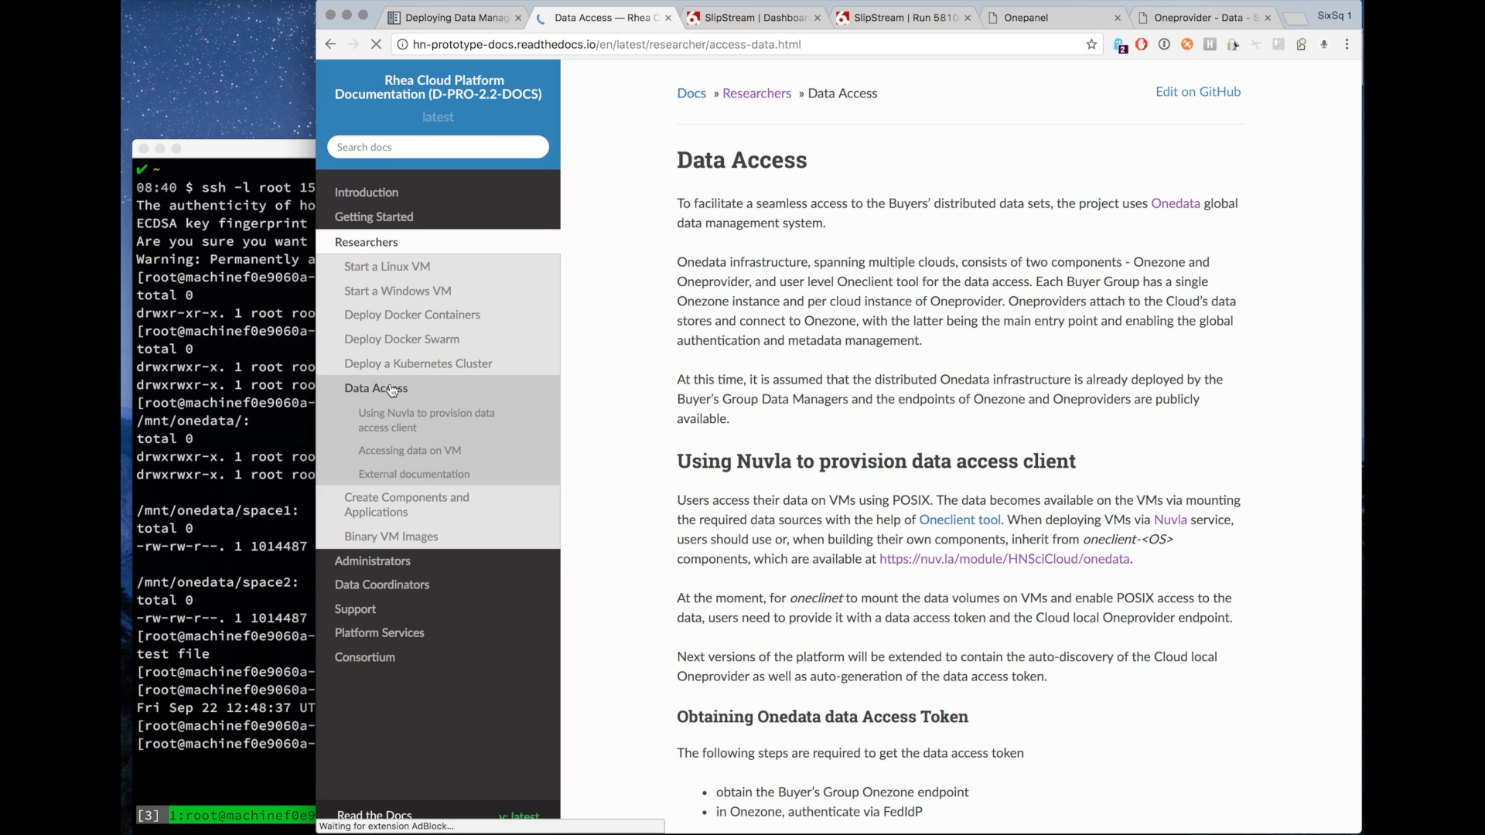